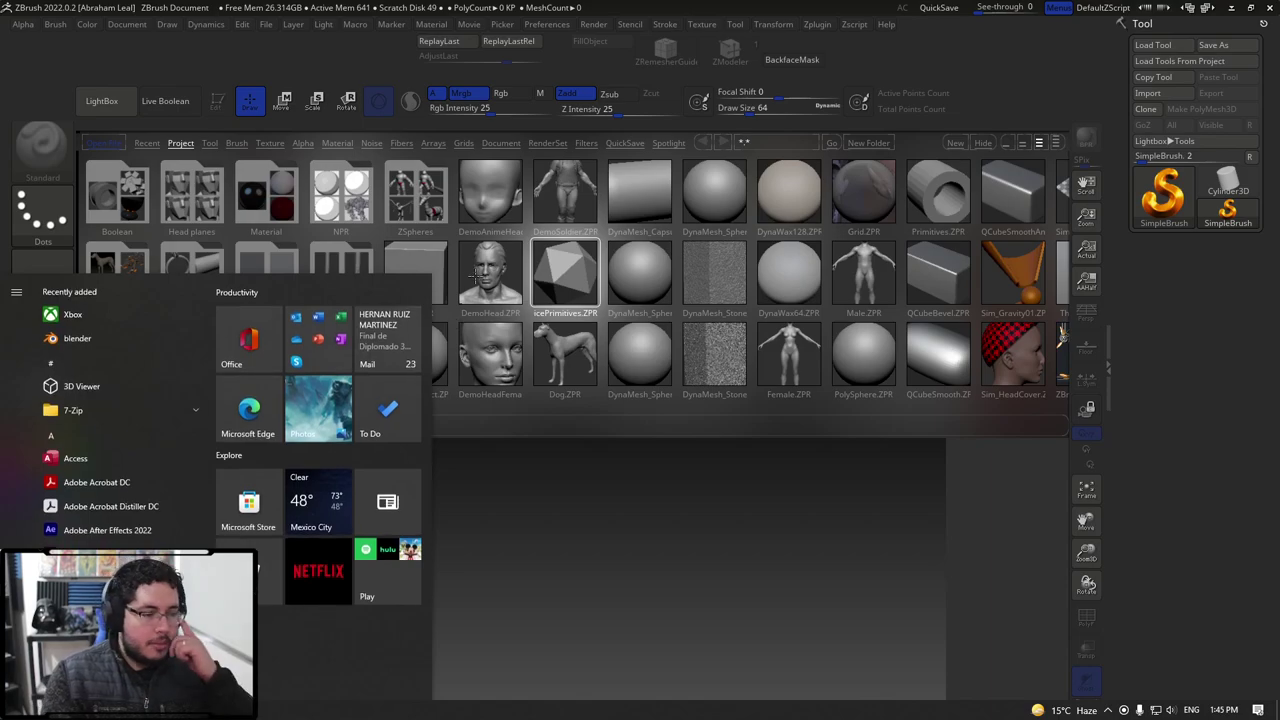
Load the Male.ZPR sample project without saving the current project.
click(538, 418)
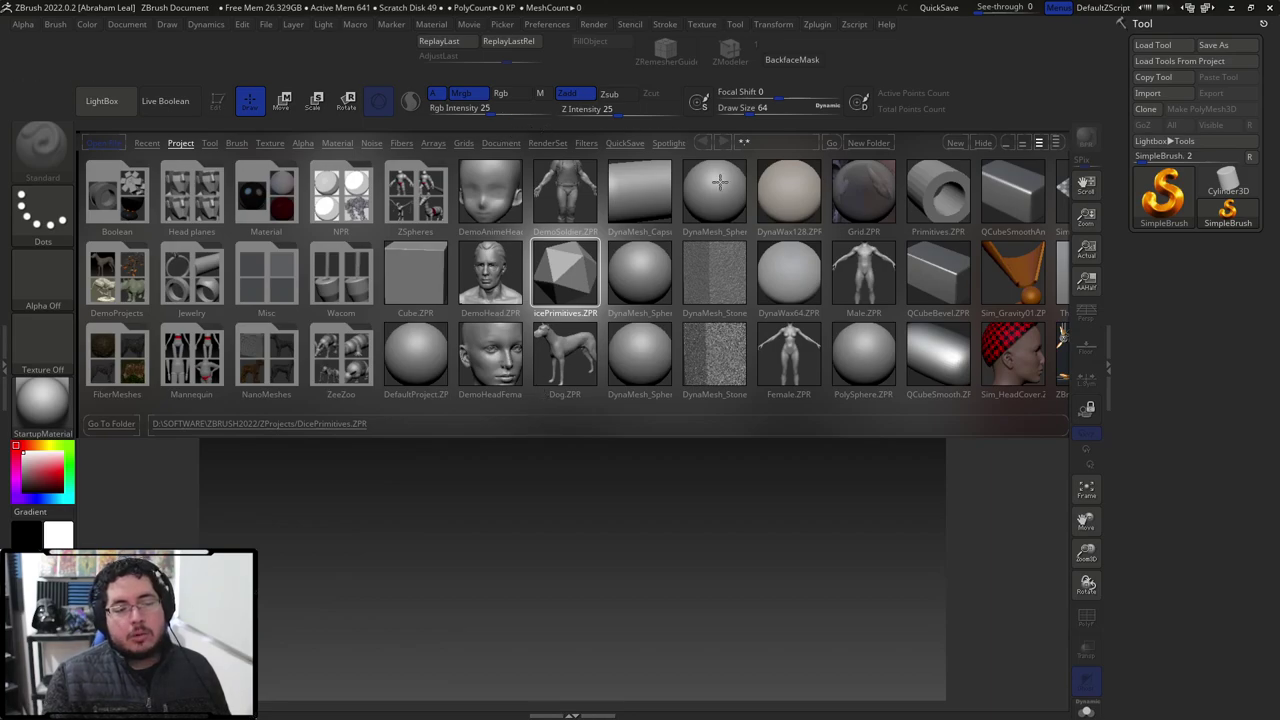
double_click(860, 278)
click(685, 415)
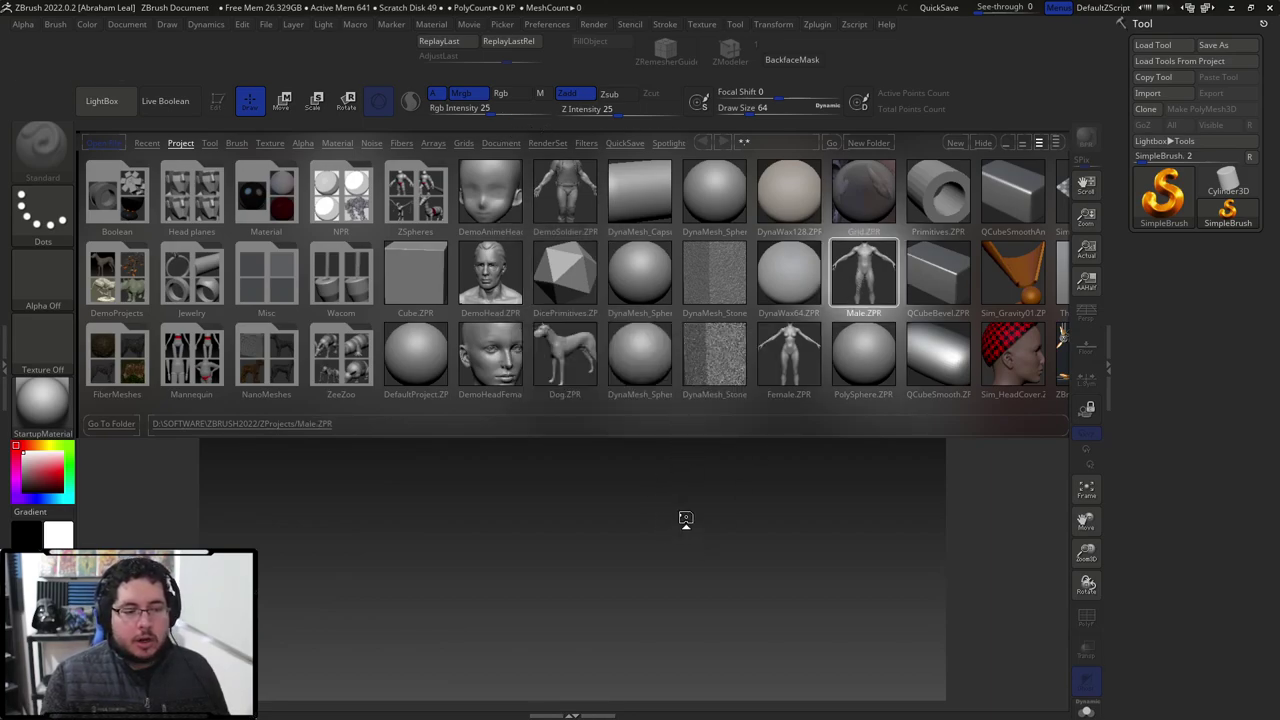
Examine the male figure's head, shoulders and torso from the front and from a three-quarter angle.
alt+drag(718, 430, 722, 566)
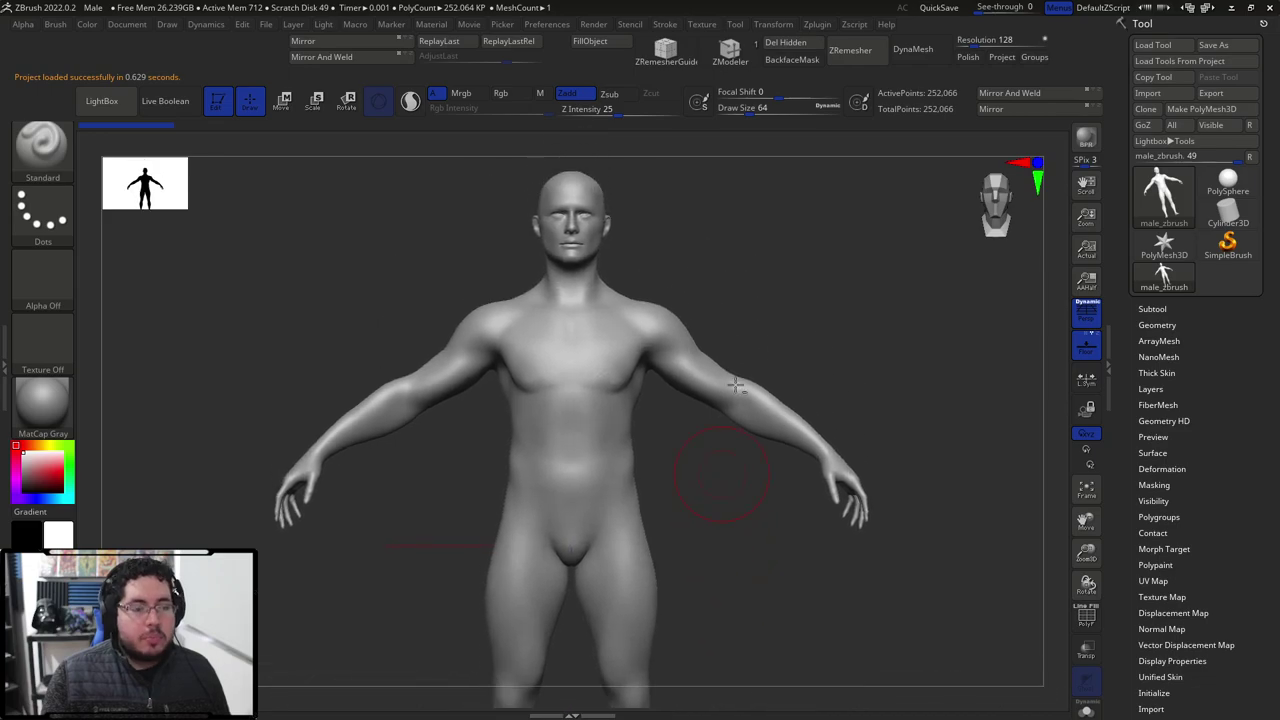
alt+drag(729, 406, 735, 534)
drag(763, 366, 807, 490)
drag(806, 398, 721, 284)
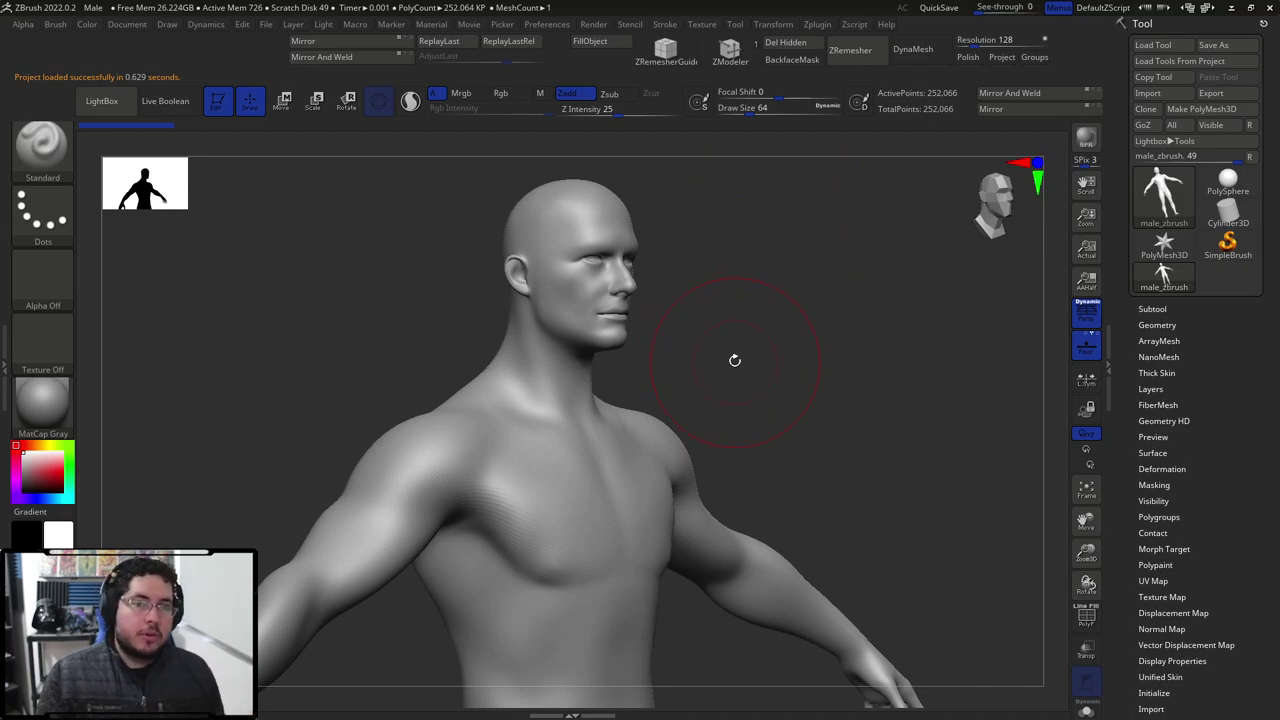
mouse_move(783, 330)
mouse_down()
mouse_move(737, 346)
mouse_move(771, 337)
mouse_move(804, 383)
mouse_move(780, 269)
mouse_up()
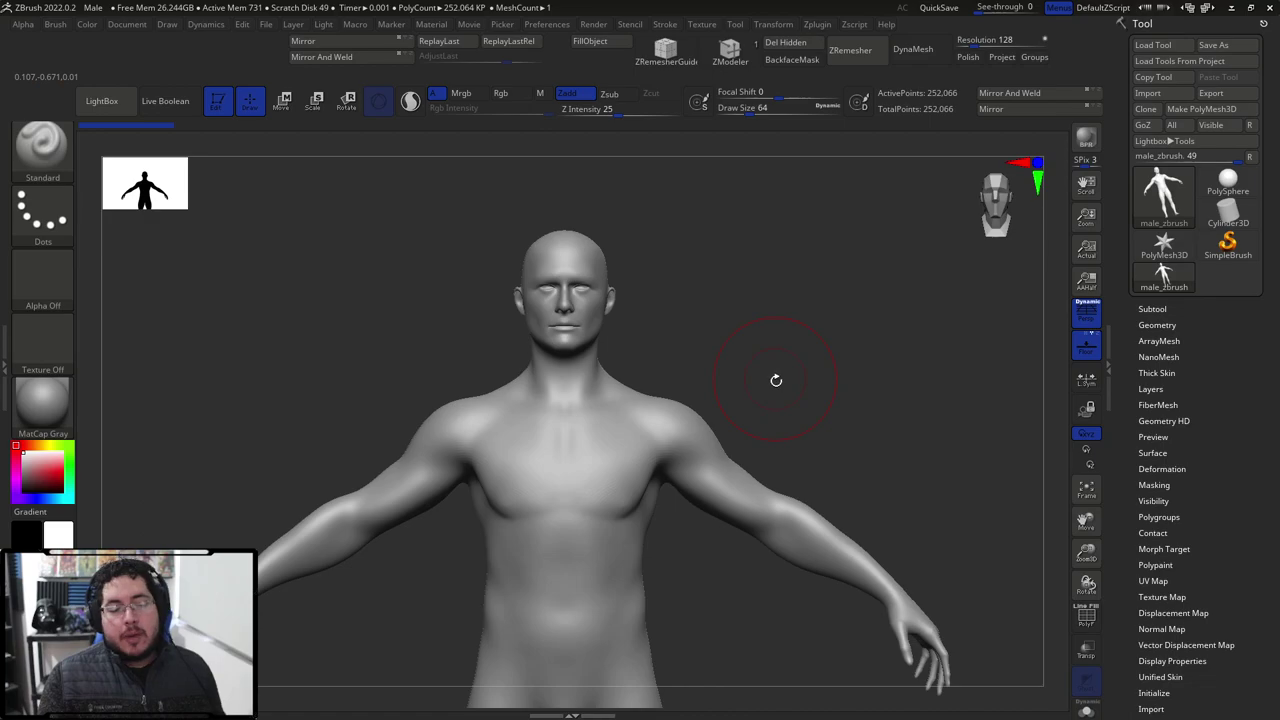
alt+drag(779, 391, 761, 336)
ctrl+right_drag(761, 336, 760, 192)
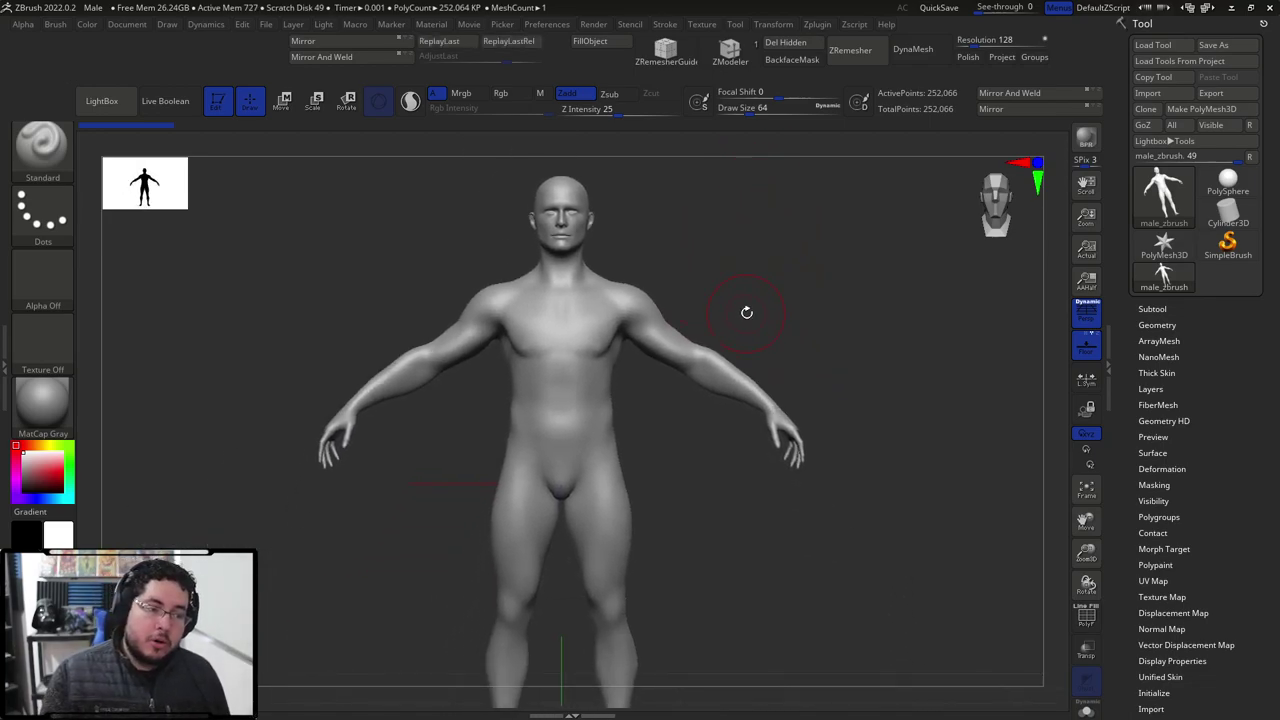
right_drag(740, 309, 758, 338)
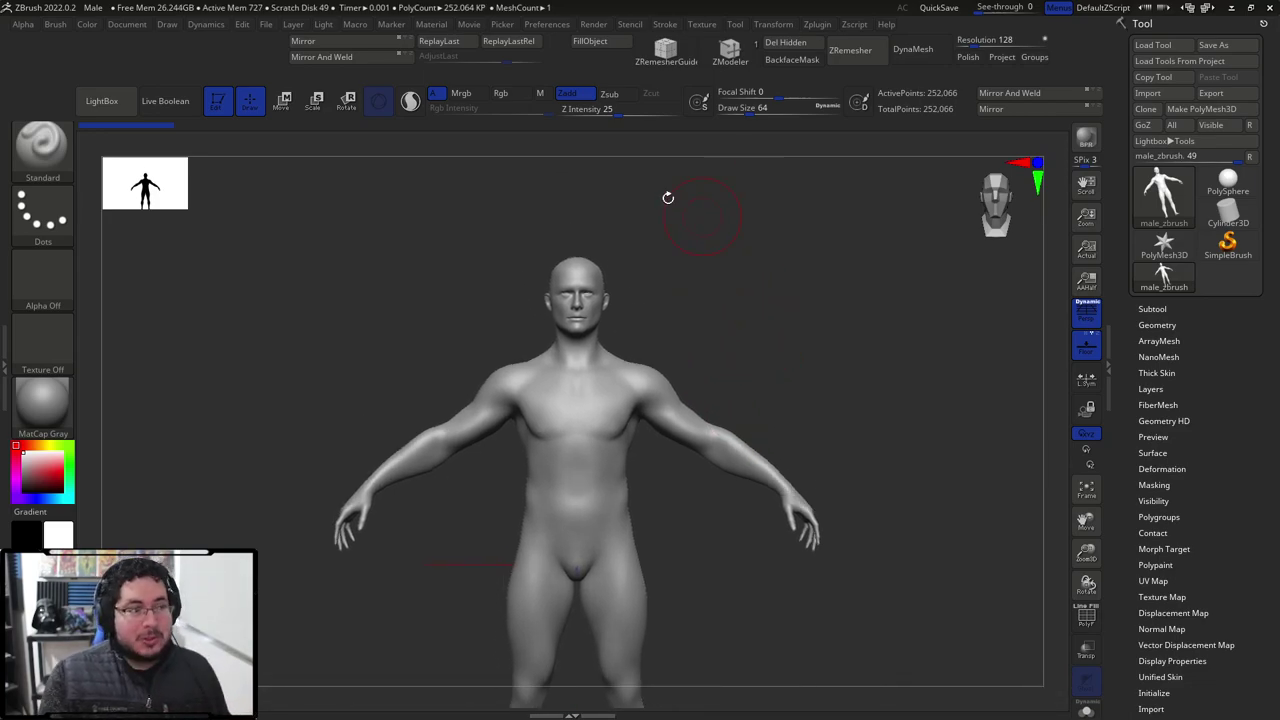
Load the DynaMesh_Sphere_128.ZPR project without saving the male figure, and face the sphere from the front.
click(122, 101)
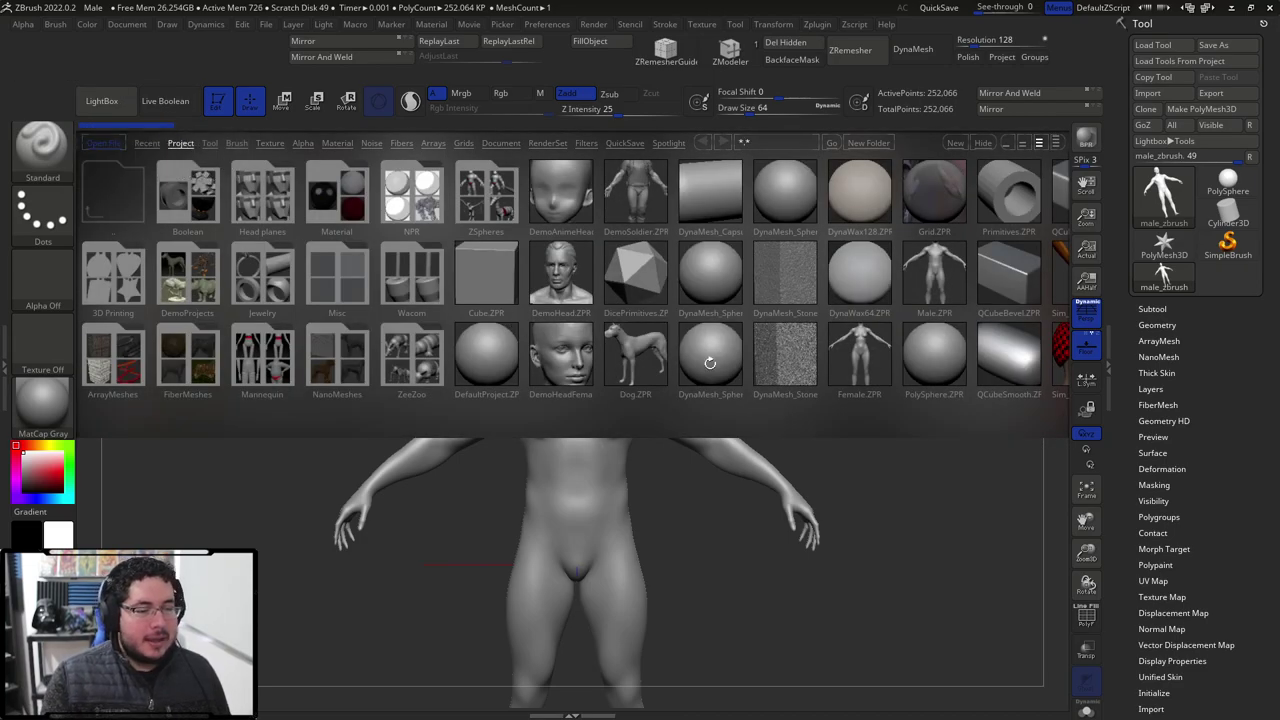
click(732, 278)
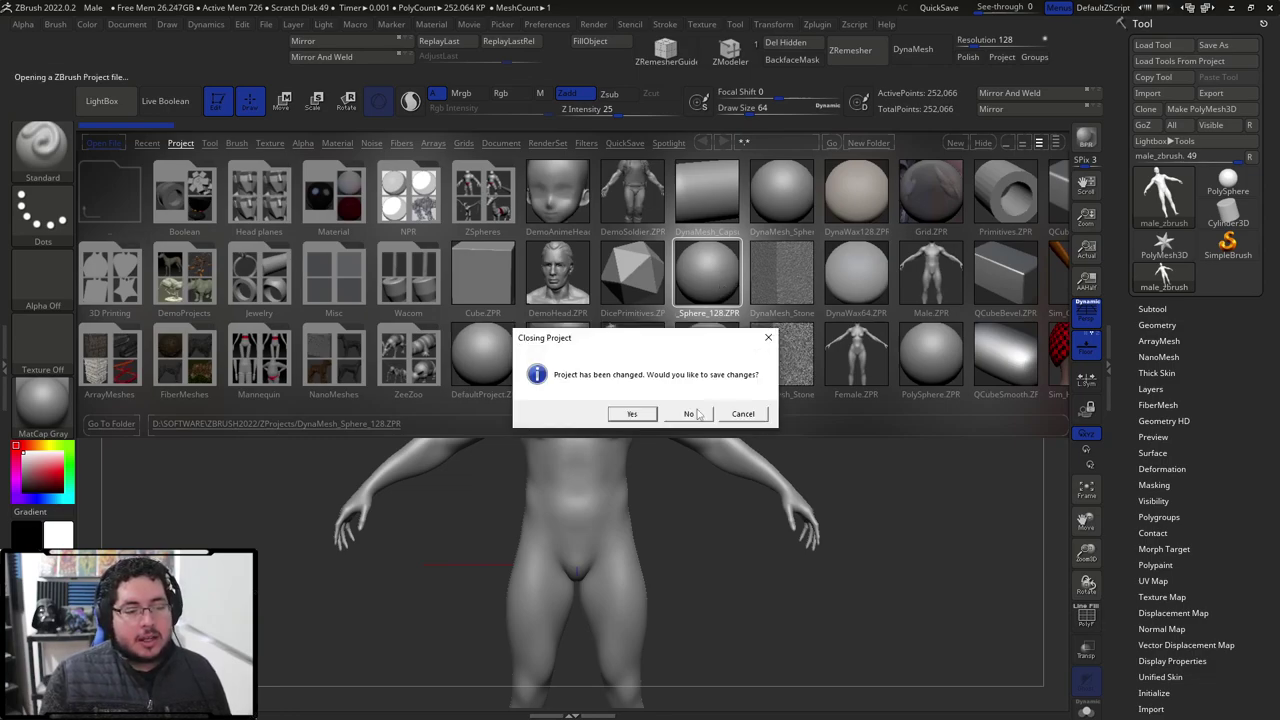
click(690, 414)
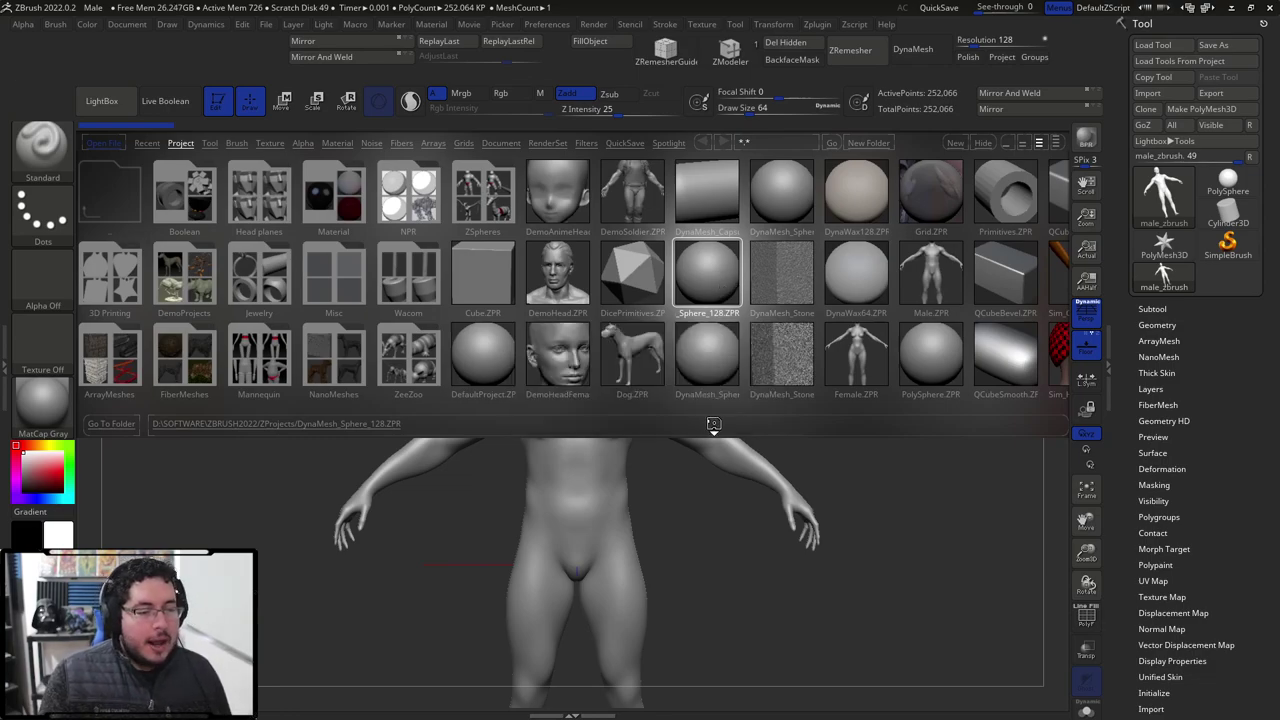
alt+drag(822, 441, 967, 205)
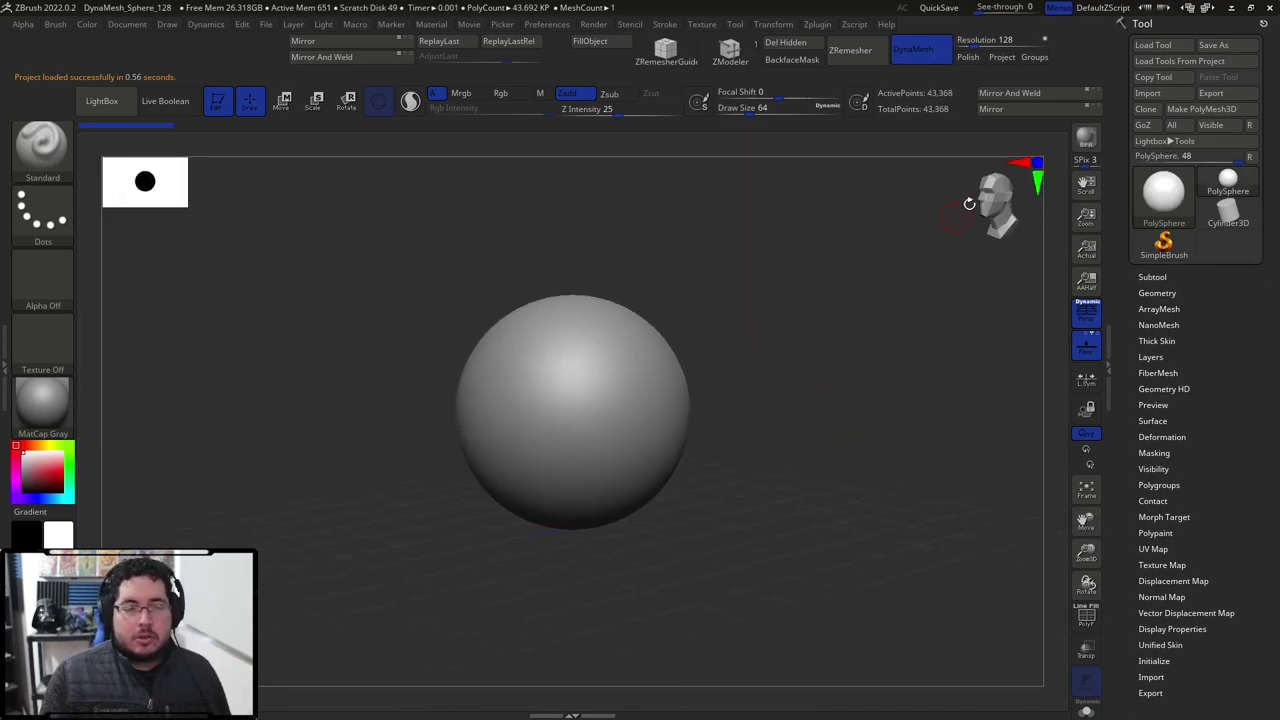
drag(860, 416, 778, 394)
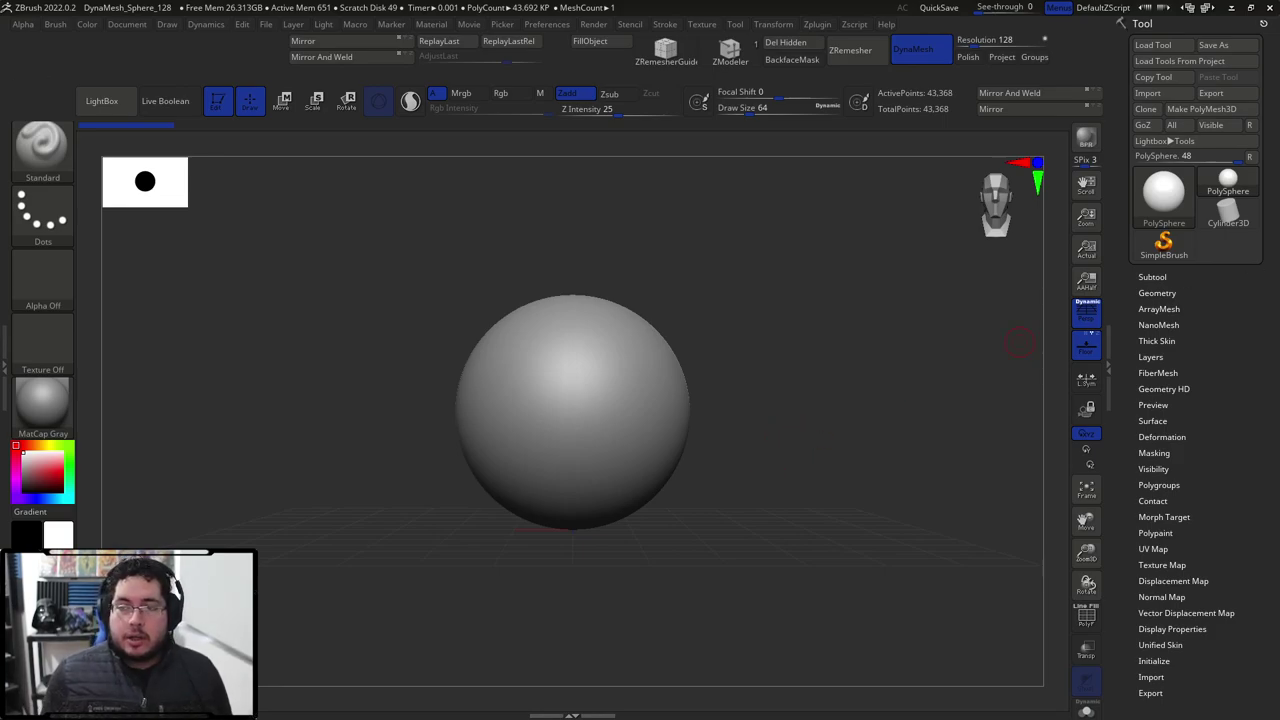
Switch to Chrome and search Google for MALE PROPORTIONS HEAD.
key(alt+Tab)
click(566, 34)
text(M)
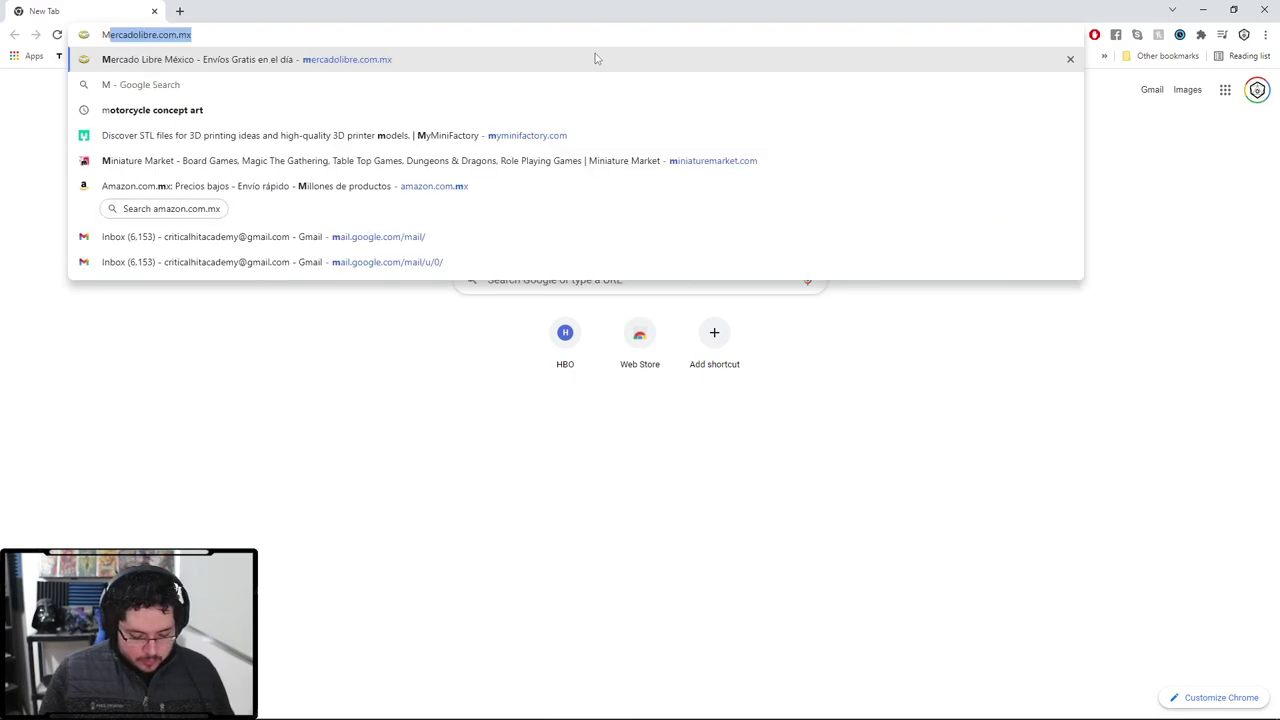
text(ALE PROPORTIUONS)
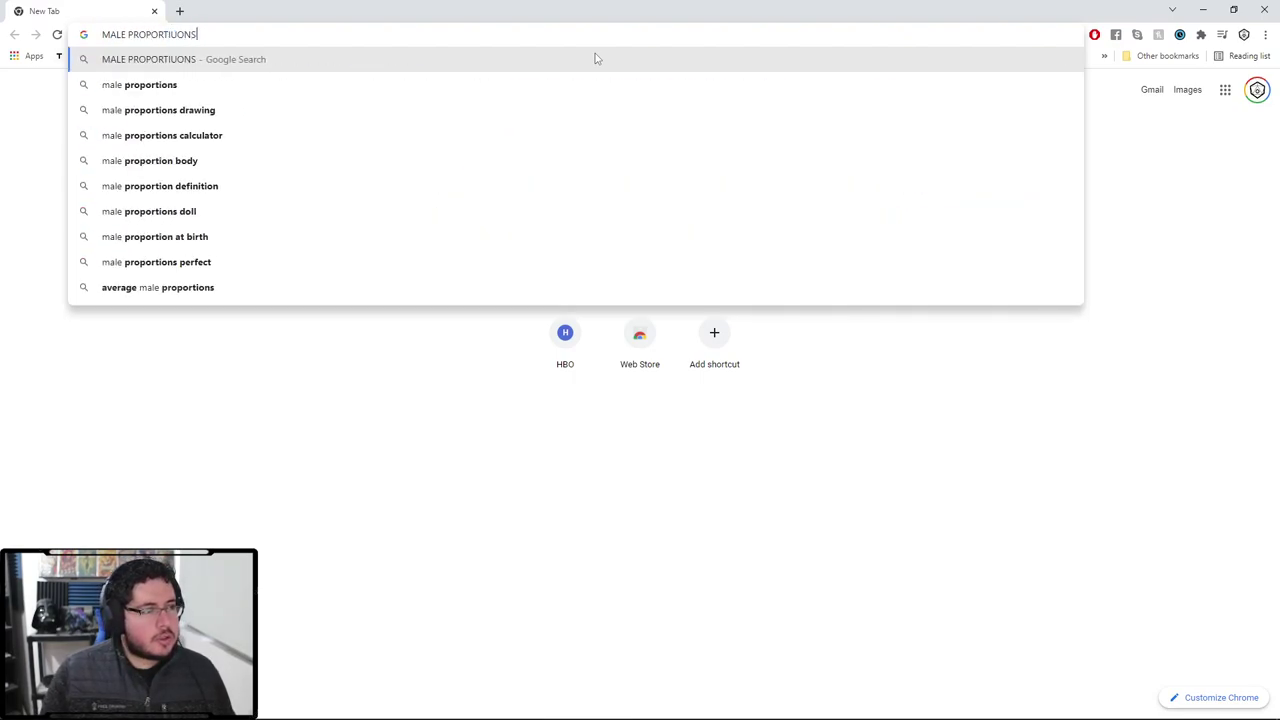
key(BackSpace)
key(BackSpace)
key(BackSpace)
text(ONS HG)
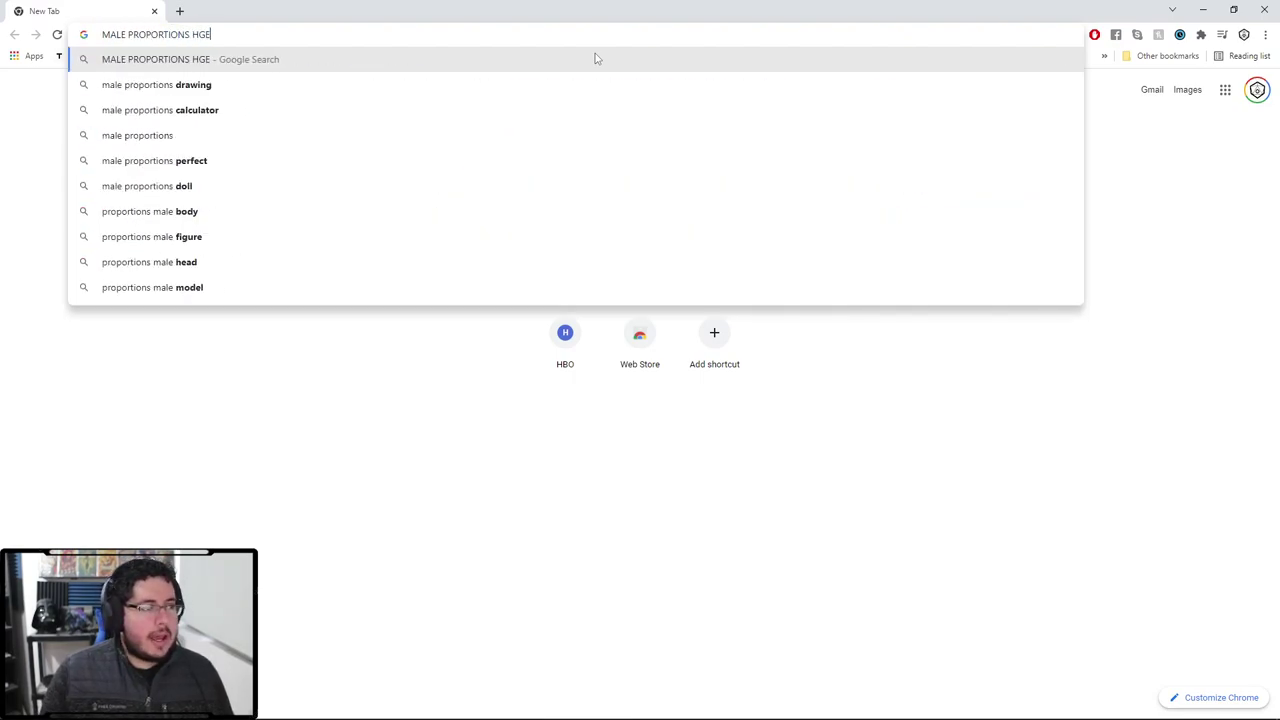
key(BackSpace)
text(EAD)
key(Return)
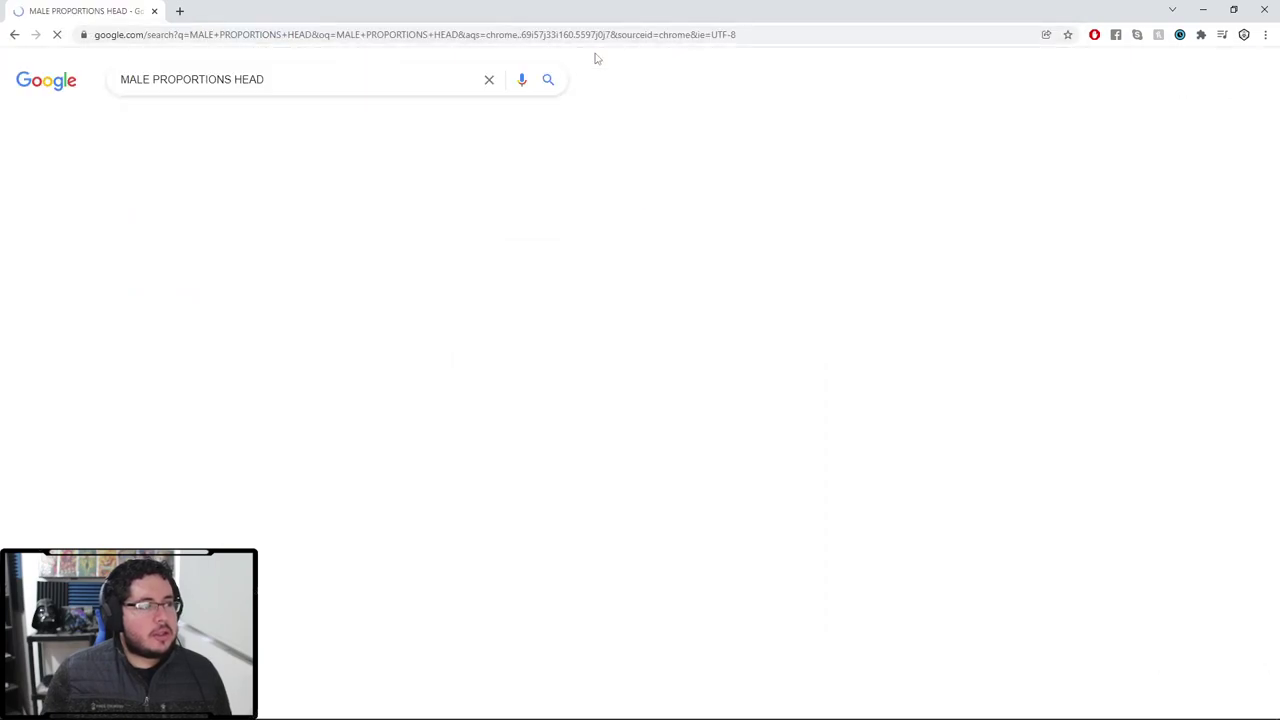
Show the image results, study the Standard Head front and profile proportion drawing, and return to ZBrush.
click(187, 121)
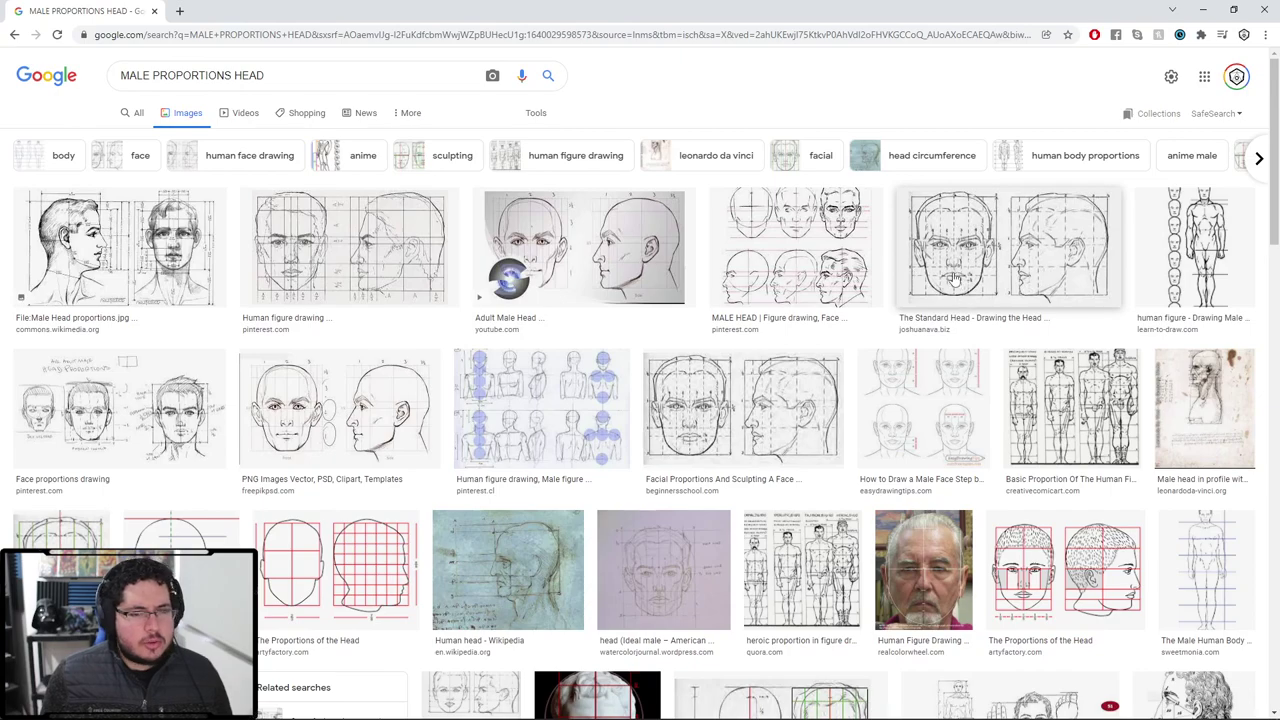
click(958, 292)
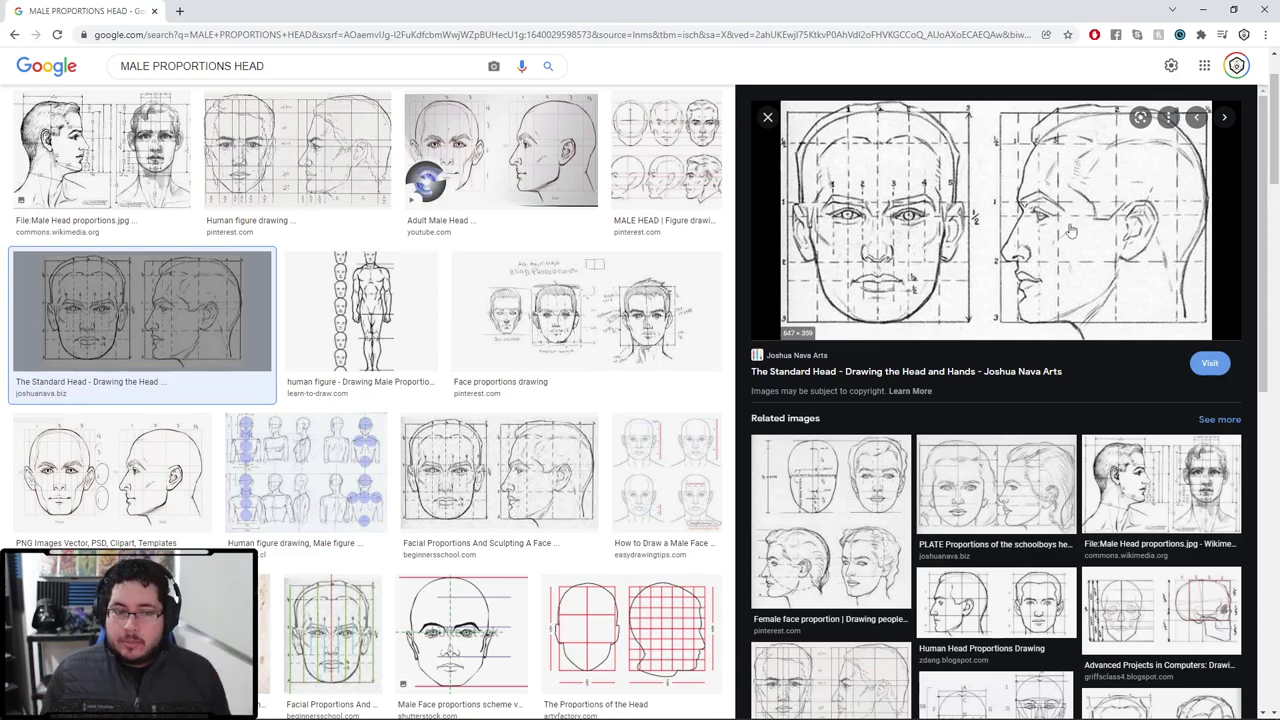
click(1202, 12)
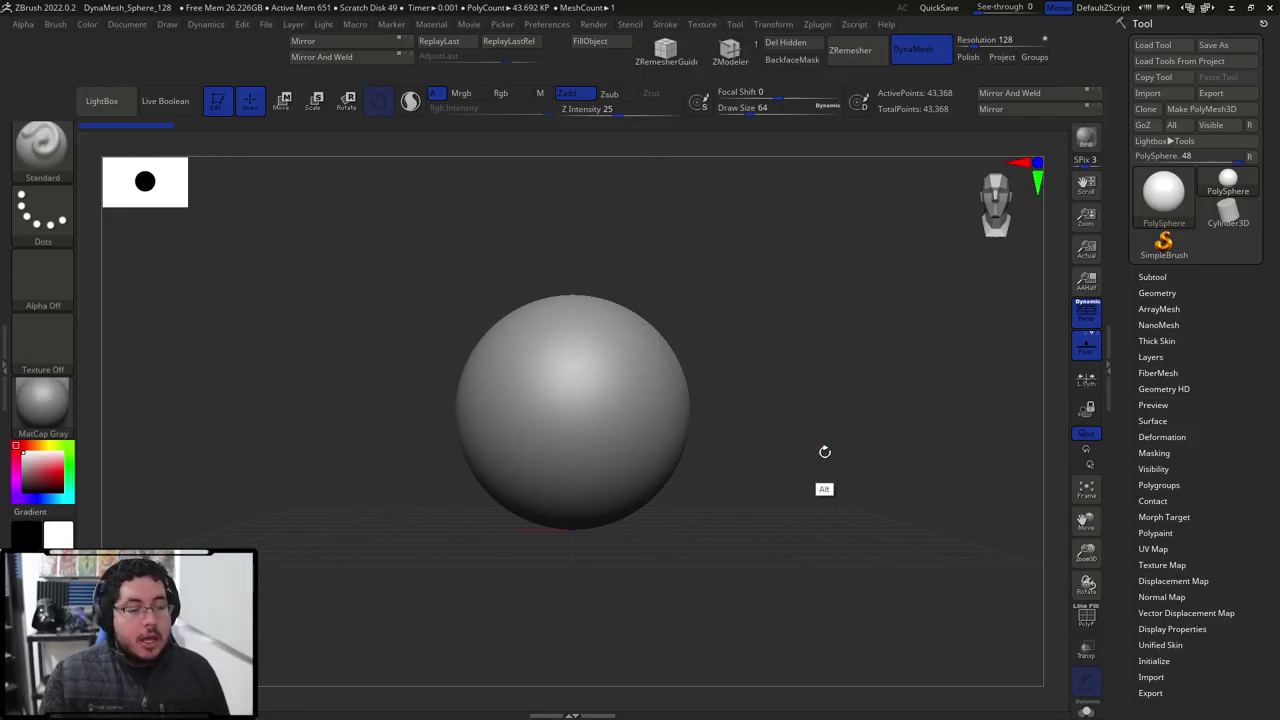
With an enlarged Move brush, pull the sphere's upper part up into a rough neck and head mass.
alt+drag(829, 449, 744, 355)
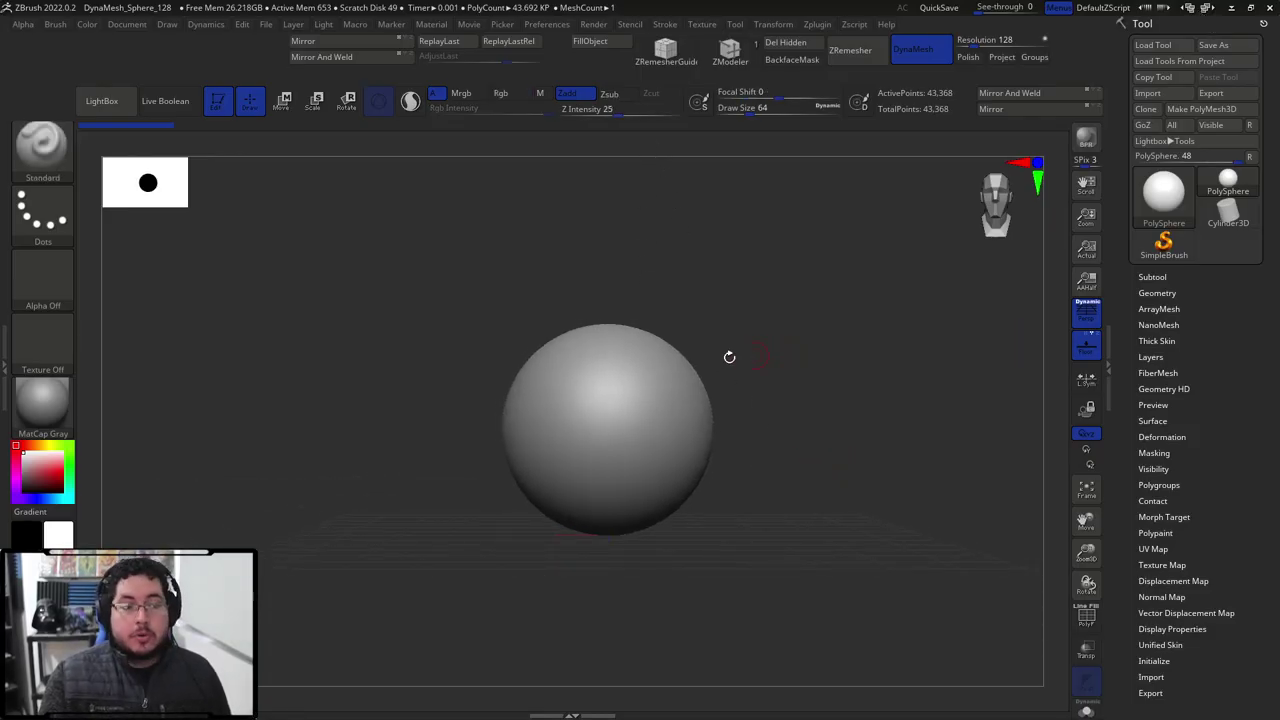
key(b)
key(m)
key(v)
key(space)
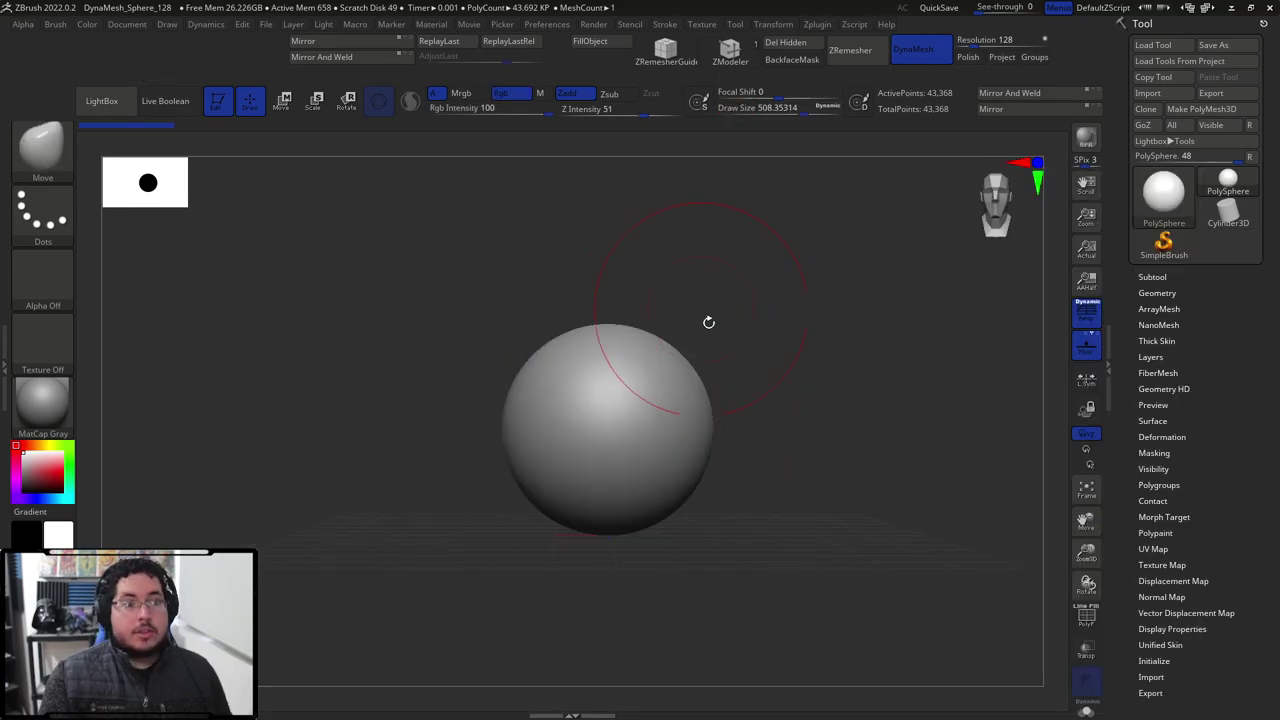
alt+drag(672, 338, 680, 380)
key(space)
drag(614, 350, 617, 232)
drag(530, 390, 563, 380)
drag(488, 350, 580, 360)
drag(472, 330, 499, 335)
drag(630, 365, 580, 378)
drag(553, 308, 580, 311)
mouse_move(553, 264)
mouse_down()
mouse_move(516, 262)
mouse_move(518, 246)
mouse_up()
Remesh the DynaMesh form, then pull the upper mass up and forward into a head profile with the Move brush.
ctrl+drag(704, 458, 711, 525)
alt+drag(700, 289, 728, 405)
drag(574, 349, 627, 219)
mouse_move(612, 312)
mouse_down()
mouse_move(674, 360)
mouse_move(685, 390)
mouse_up()
mouse_move(650, 274)
mouse_down()
mouse_move(712, 266)
mouse_move(736, 243)
mouse_move(574, 257)
mouse_move(551, 226)
mouse_move(631, 209)
mouse_move(543, 222)
mouse_move(531, 266)
mouse_move(690, 230)
mouse_move(720, 286)
mouse_move(717, 370)
mouse_move(731, 389)
mouse_up()
key(s)
right_drag(727, 318, 778, 346)
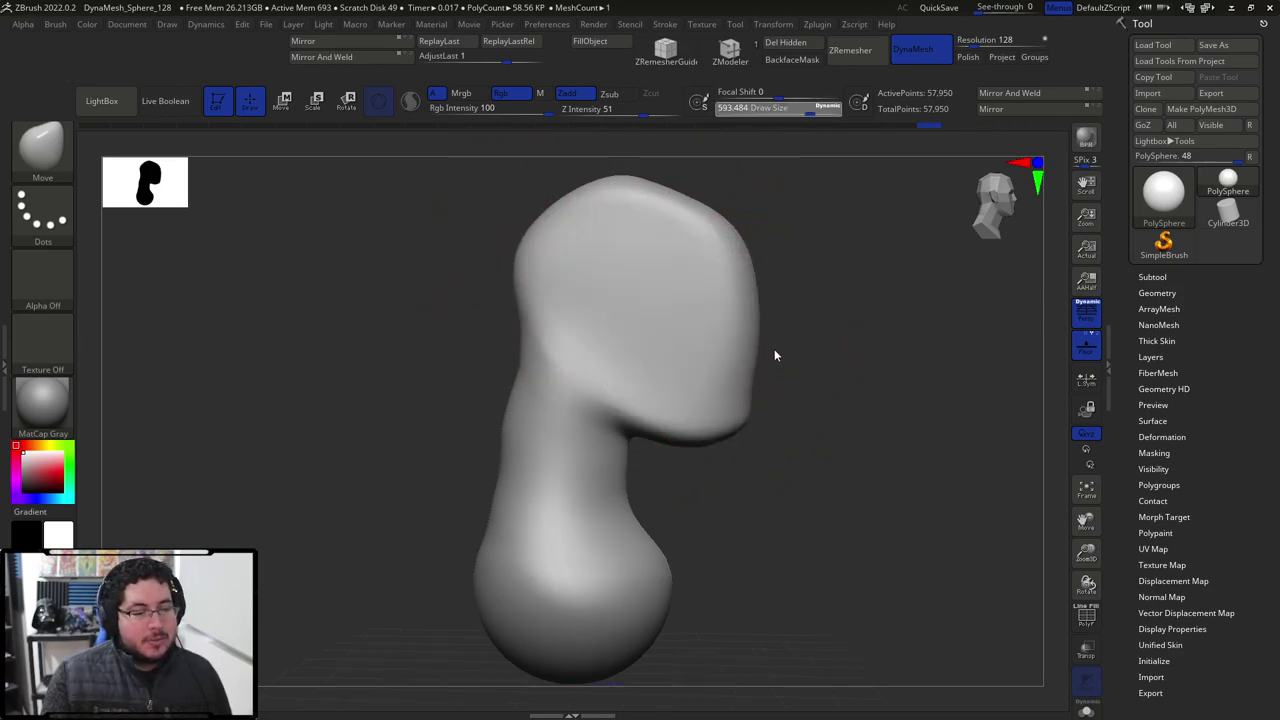
Turn off the perspective display while viewing the head in profile.
drag(794, 331, 789, 338)
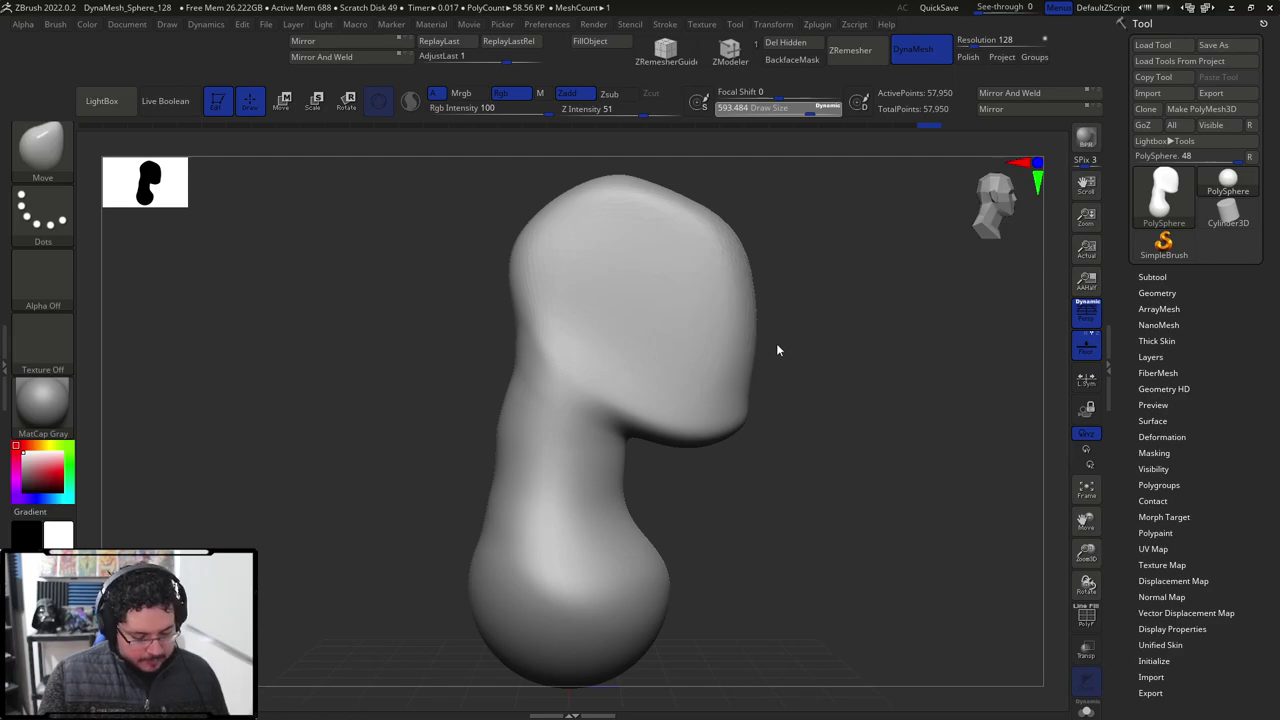
drag(788, 429, 823, 277)
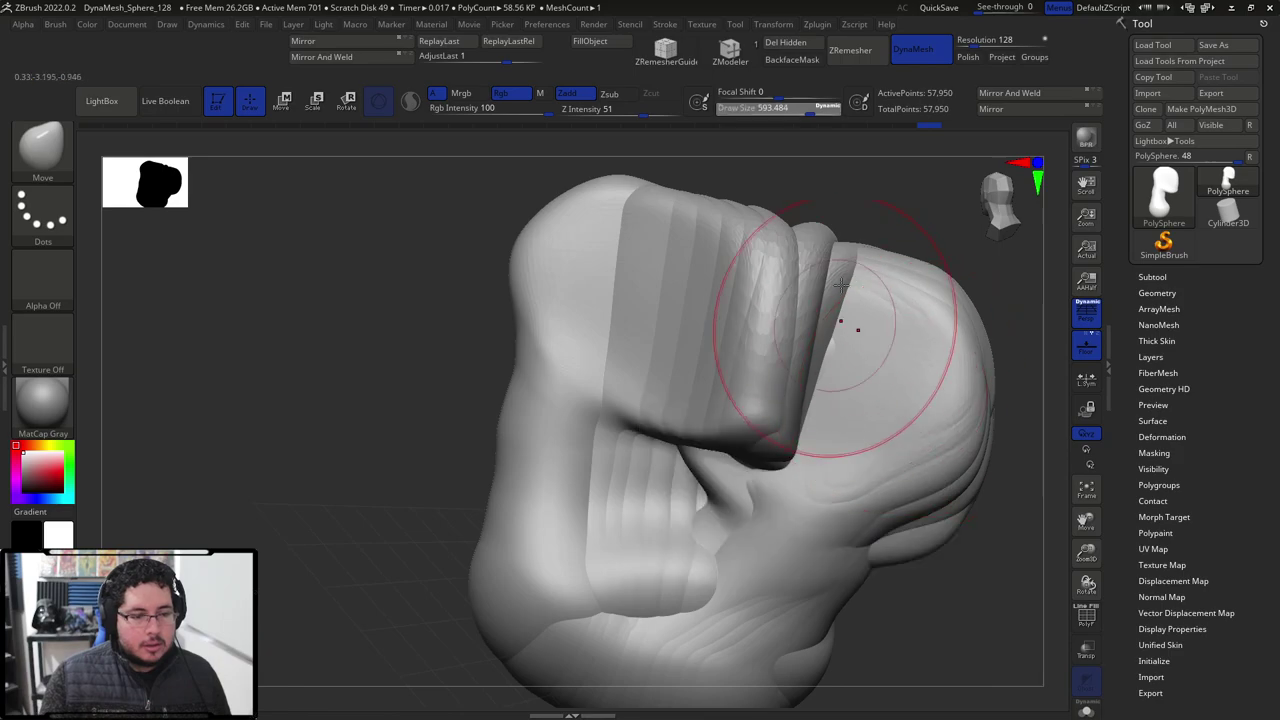
key(ctrl)
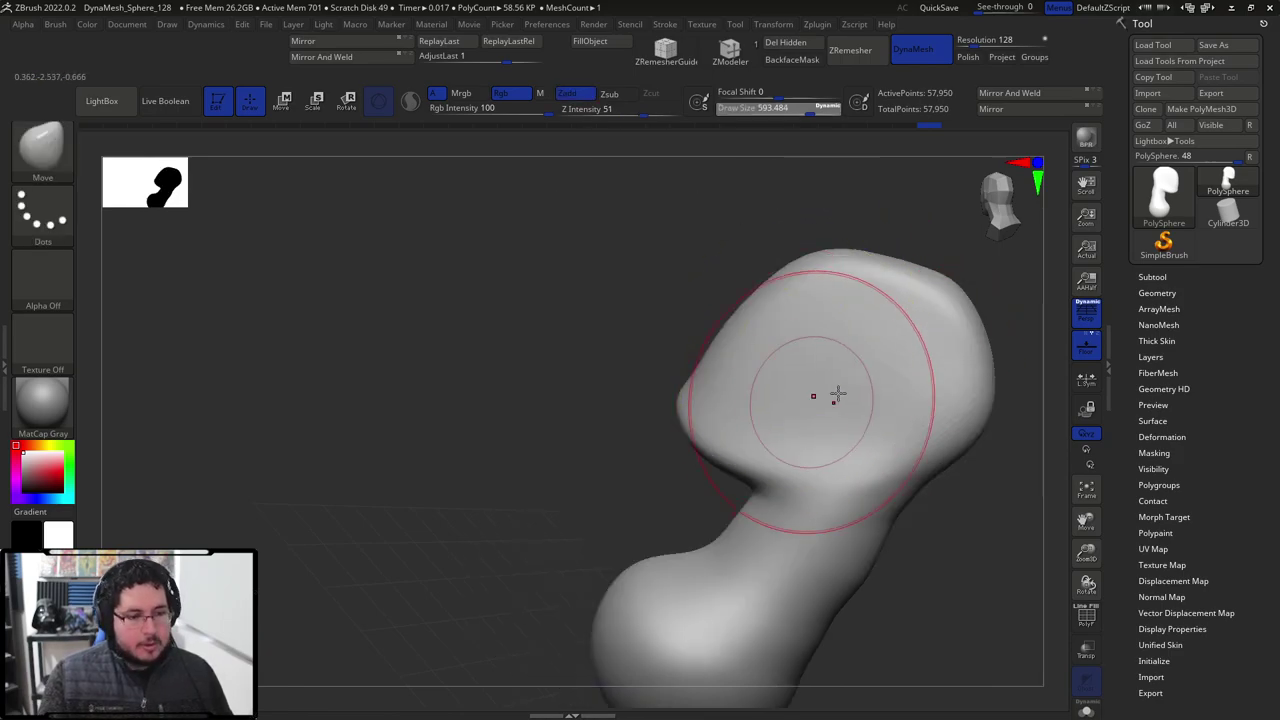
drag(834, 391, 563, 372)
mouse_move(551, 449)
mouse_down()
mouse_move(823, 423)
mouse_move(920, 380)
mouse_move(867, 297)
mouse_move(840, 426)
mouse_move(803, 437)
mouse_up()
click(1087, 313)
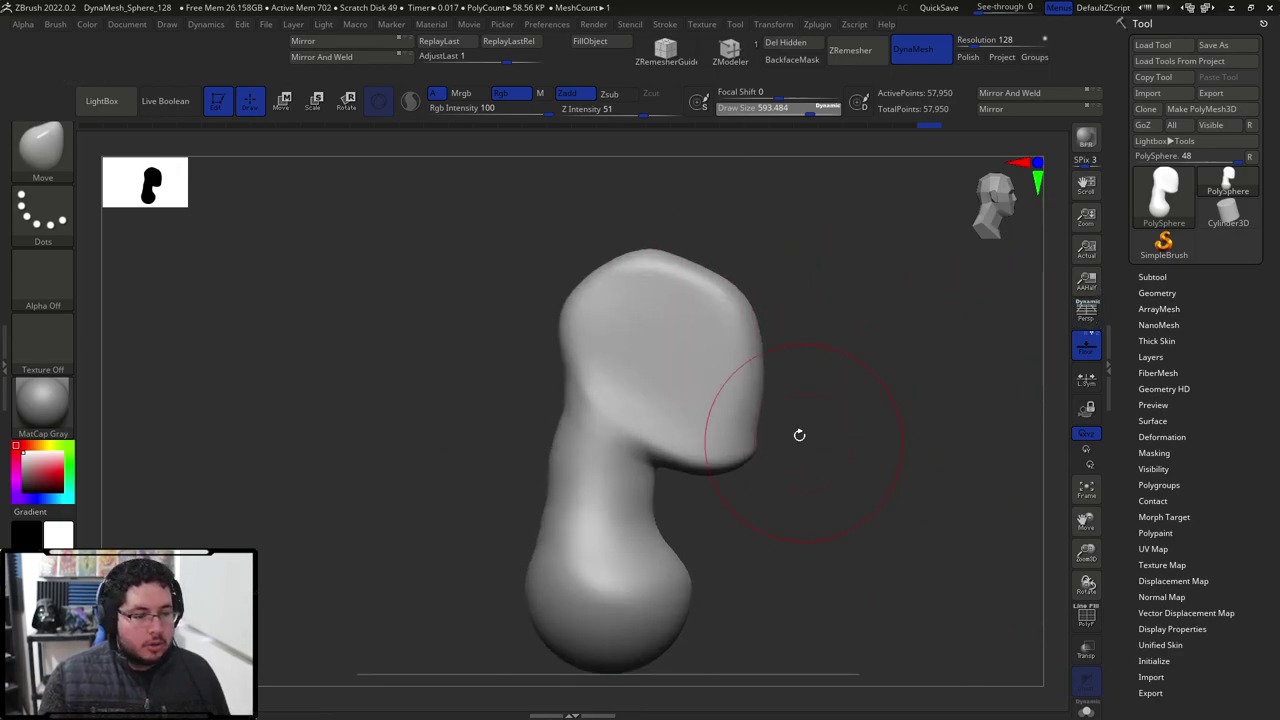
Reshape the neck in profile, pulling the nape and upper back outward with the Move brush.
key(b)
key(space)
drag(661, 430, 667, 430)
drag(572, 481, 538, 504)
drag(566, 458, 568, 446)
Round out the back and top of the skull and the forehead, and lower the chin, using the Move brush at size about 525.
key(space)
mouse_move(614, 278)
mouse_down()
mouse_move(566, 260)
mouse_move(597, 277)
mouse_move(569, 271)
mouse_up()
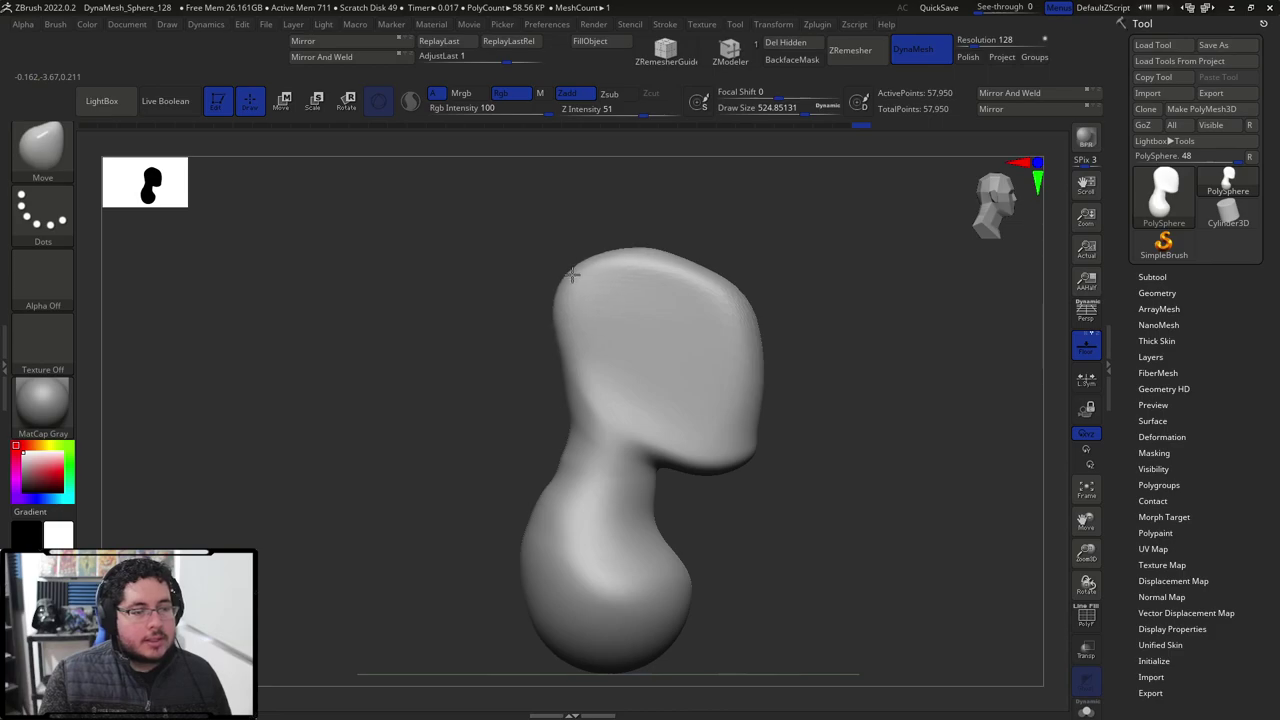
drag(654, 264, 659, 257)
drag(727, 282, 732, 272)
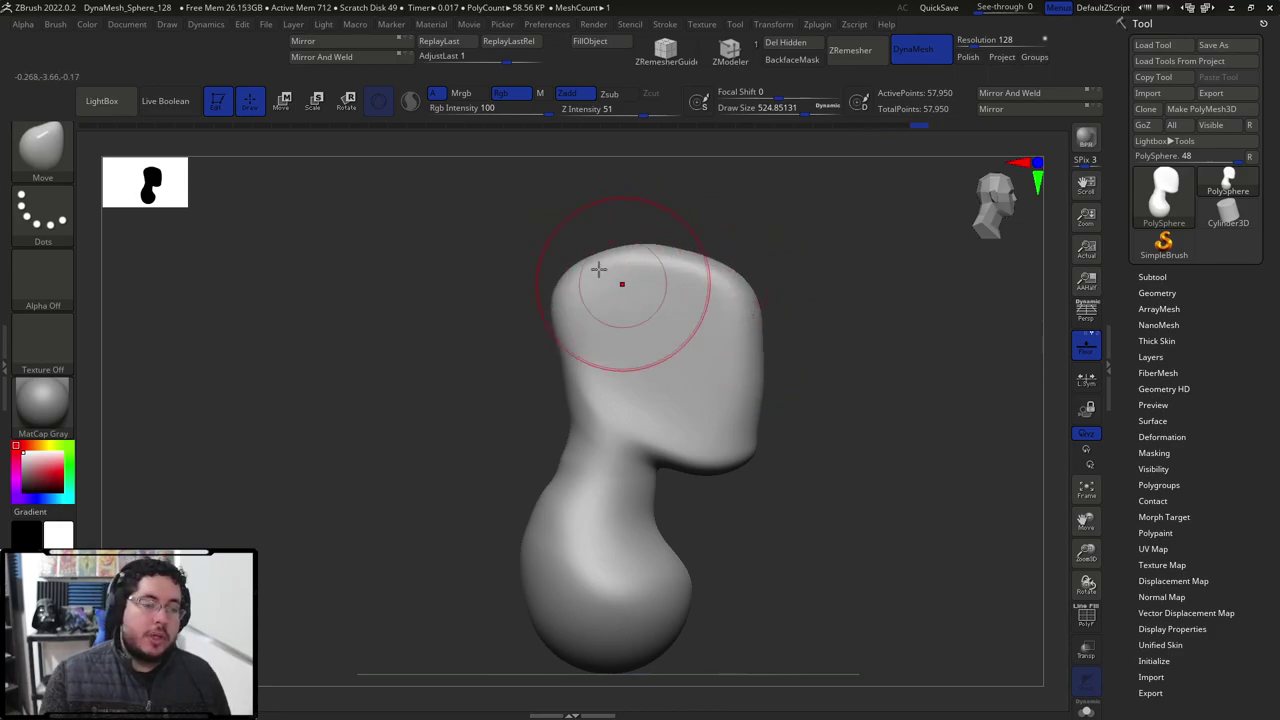
mouse_move(735, 452)
mouse_down()
mouse_move(745, 466)
mouse_move(750, 322)
mouse_move(605, 276)
mouse_up()
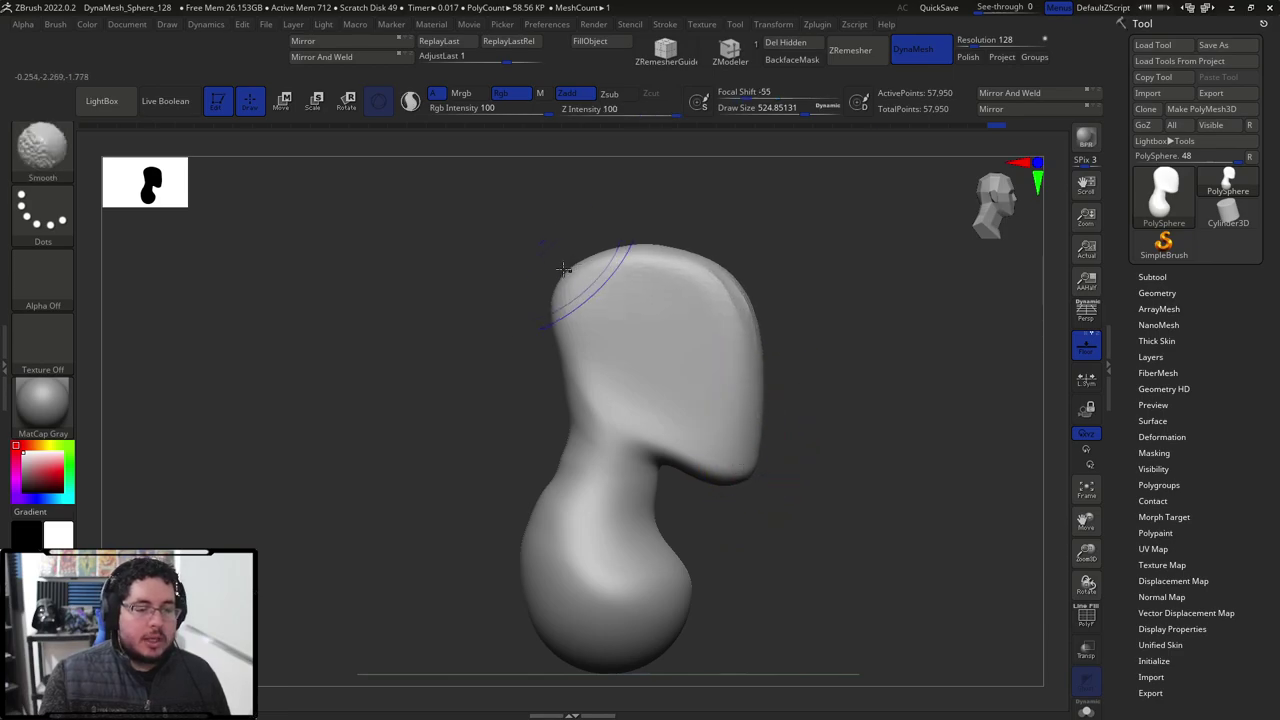
Smooth the forehead and skull contours and remesh the DynaMesh head.
mouse_move(715, 278)
mouse_down()
mouse_move(723, 271)
mouse_move(758, 325)
mouse_up()
ctrl+drag(808, 280, 835, 310)
mouse_move(717, 300)
shift+mouse_down()
mouse_move(746, 323)
mouse_move(700, 285)
shift+mouse_up()
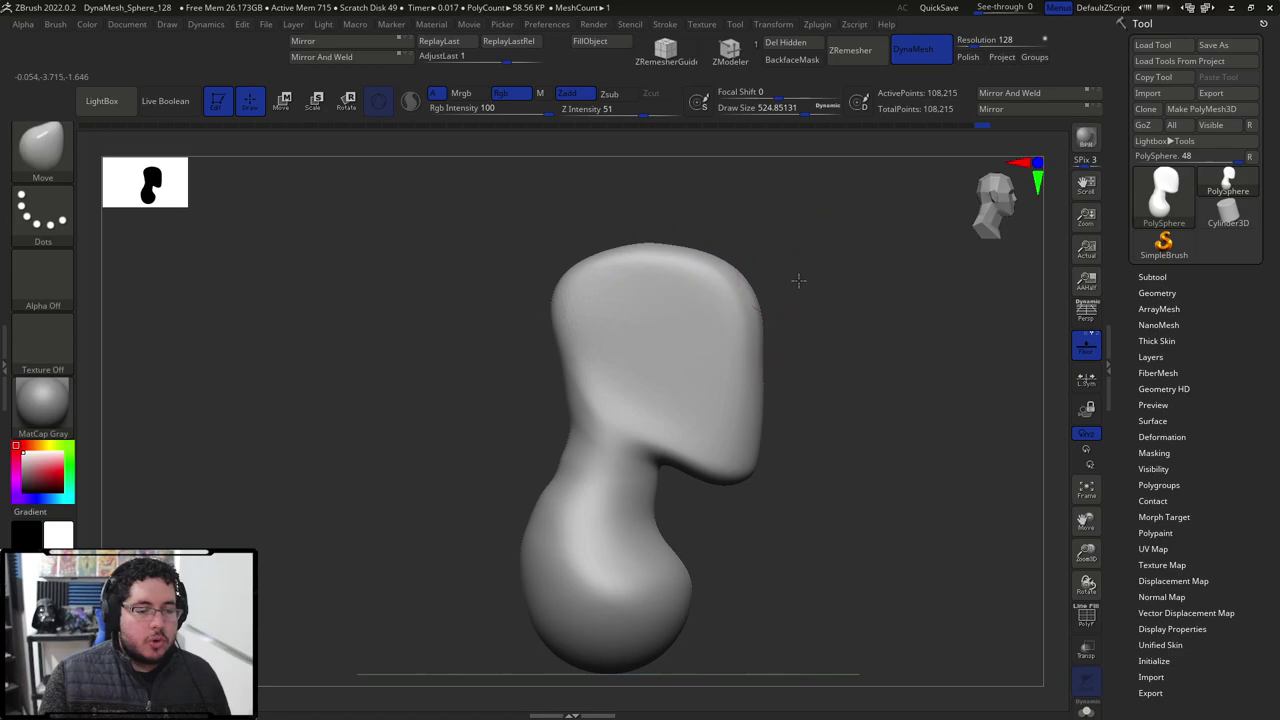
Widen the sides of the skull from the front using the Move brush at size about 611.
drag(829, 314, 770, 270)
mouse_move(844, 359)
mouse_down()
mouse_move(880, 363)
mouse_move(874, 377)
mouse_move(800, 362)
mouse_move(815, 370)
mouse_move(847, 340)
mouse_move(797, 311)
mouse_move(872, 350)
mouse_up()
key(b)
key(m)
key(v)
key(space)
drag(838, 283, 862, 287)
mouse_move(774, 349)
mouse_down()
mouse_move(752, 332)
mouse_move(772, 340)
mouse_up()
Refine the skull's width and roundness from above and behind with the Move brush, keeping the face narrower than the cranium.
right_drag(803, 346, 884, 312)
drag(884, 299, 919, 271)
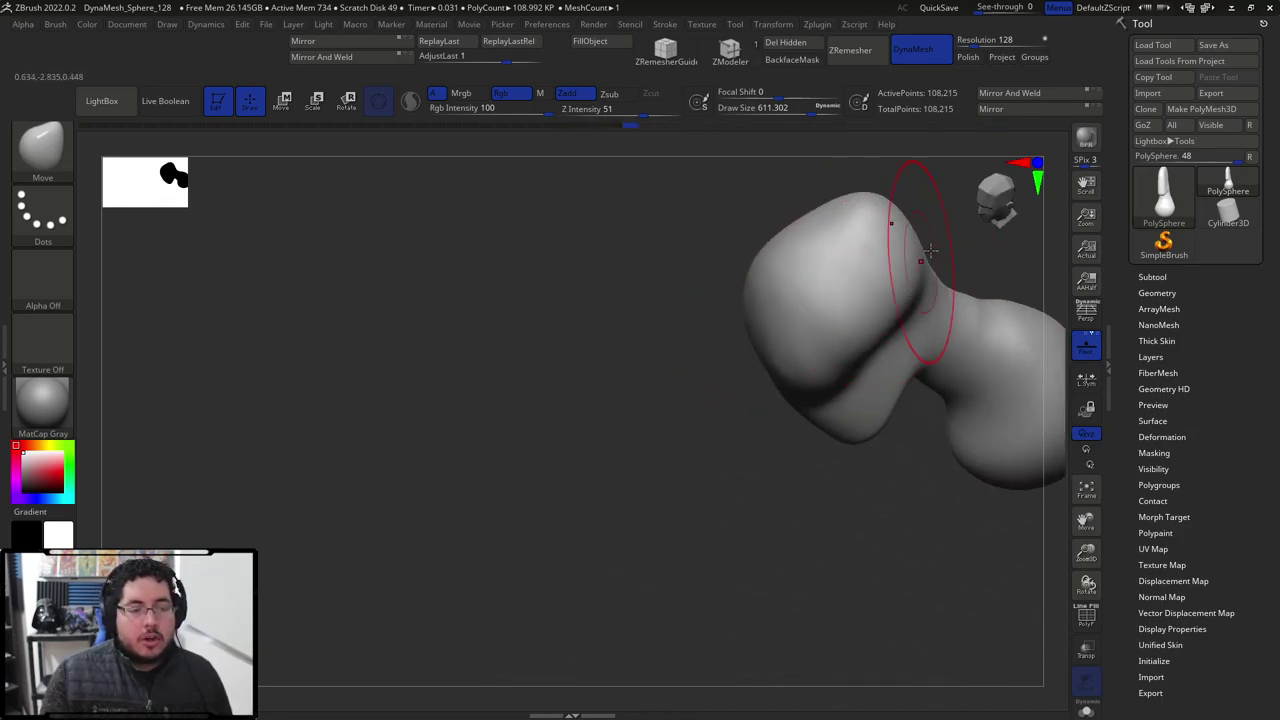
right_drag(919, 271, 914, 318)
mouse_move(914, 318)
mouse_down()
mouse_move(914, 341)
mouse_move(898, 349)
mouse_up()
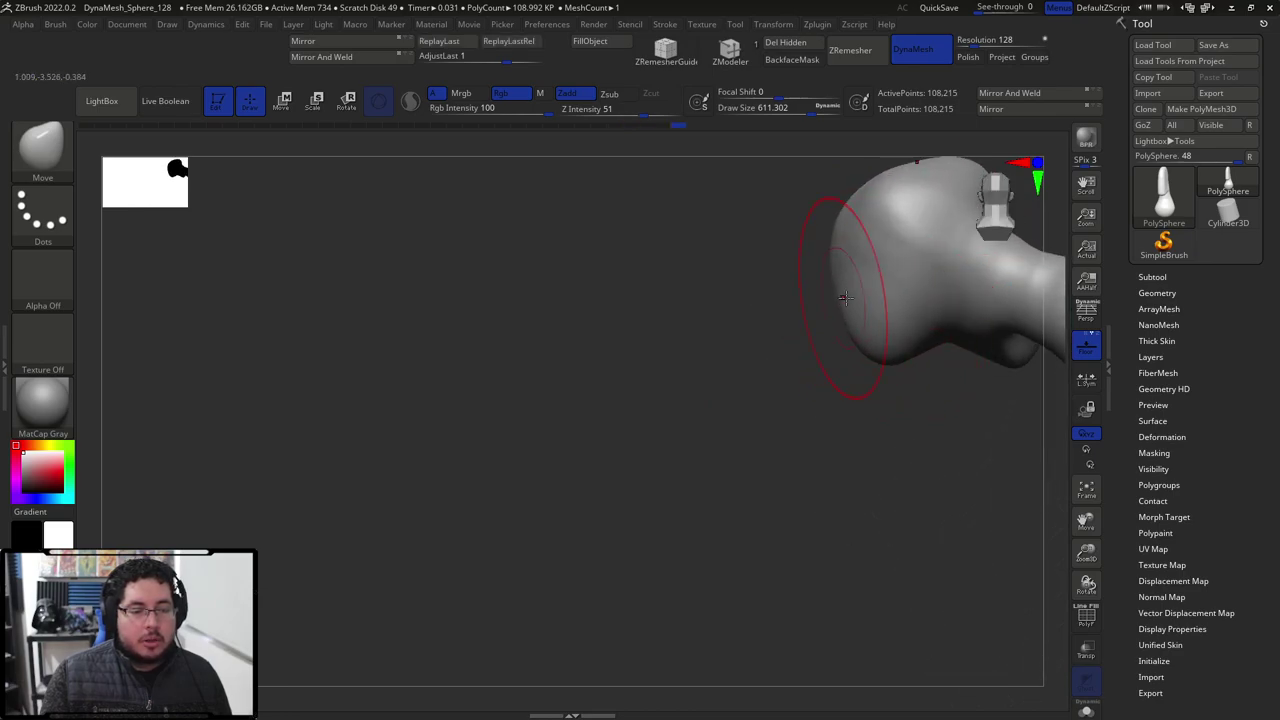
drag(791, 323, 837, 257)
key(shift)
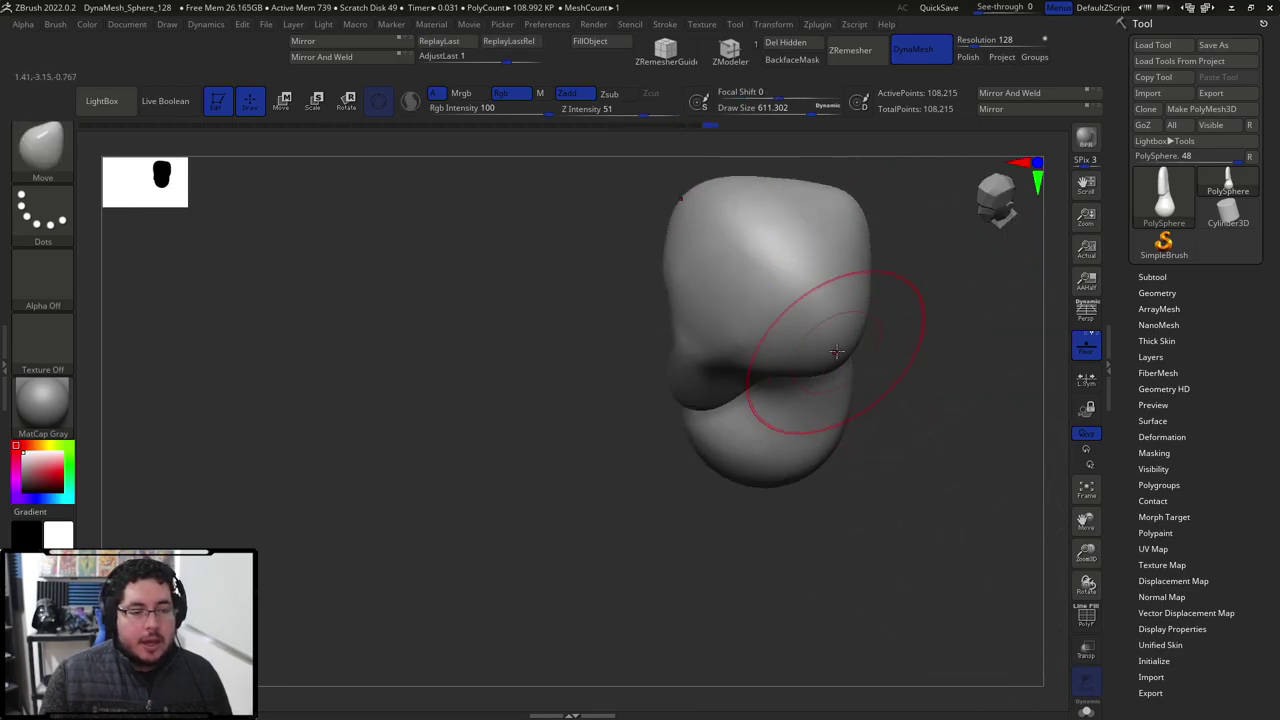
mouse_move(857, 314)
right_down()
mouse_move(850, 224)
mouse_move(886, 240)
mouse_move(886, 346)
mouse_move(914, 352)
right_up()
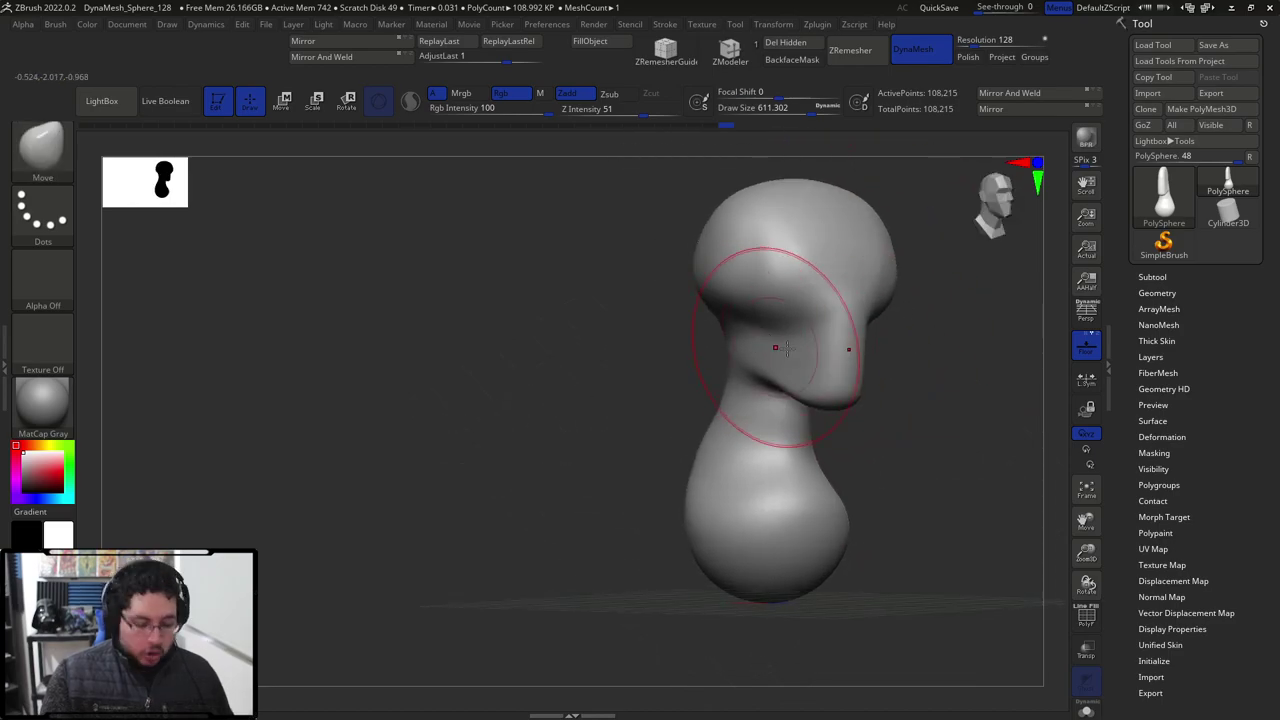
Build up the cheeks and jaw sides with the ClayBuildup brush, using sizes of about 268 and 311.
key(b)
key(c)
key(f)
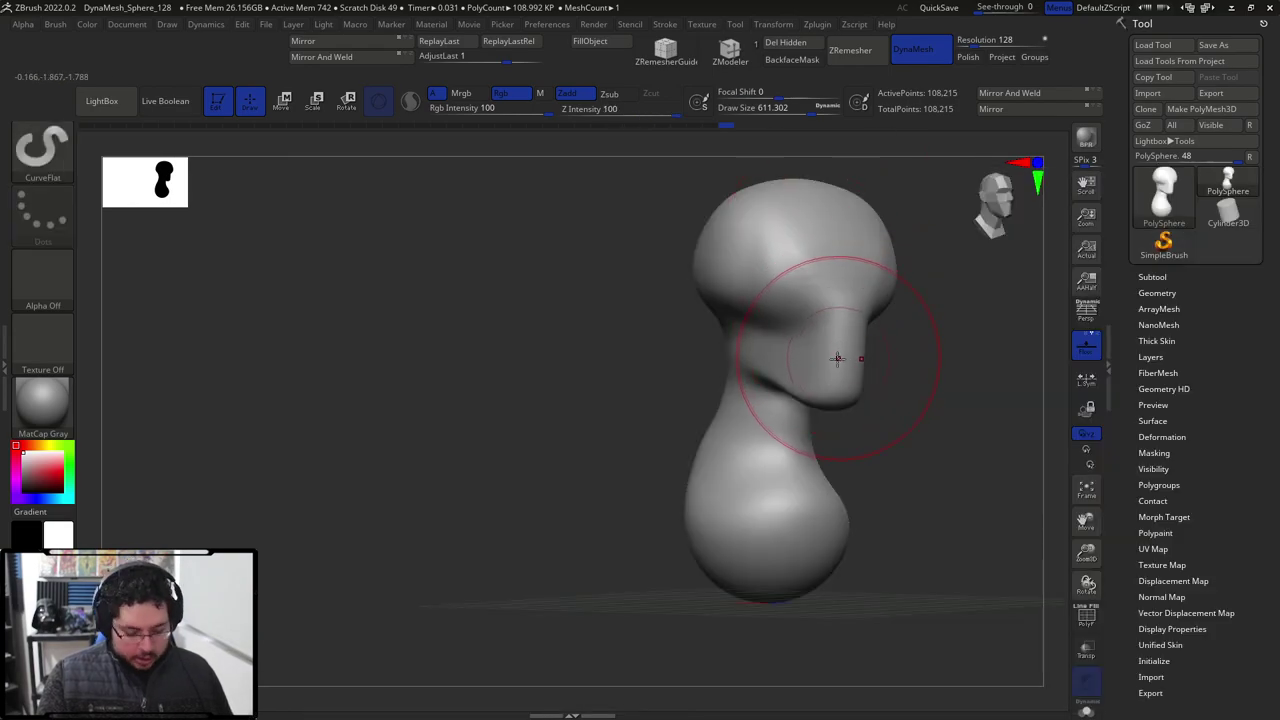
key(b)
key(c)
key(b)
key(space)
drag(830, 339, 812, 339)
right_drag(834, 362, 840, 304)
key(space)
drag(790, 313, 773, 315)
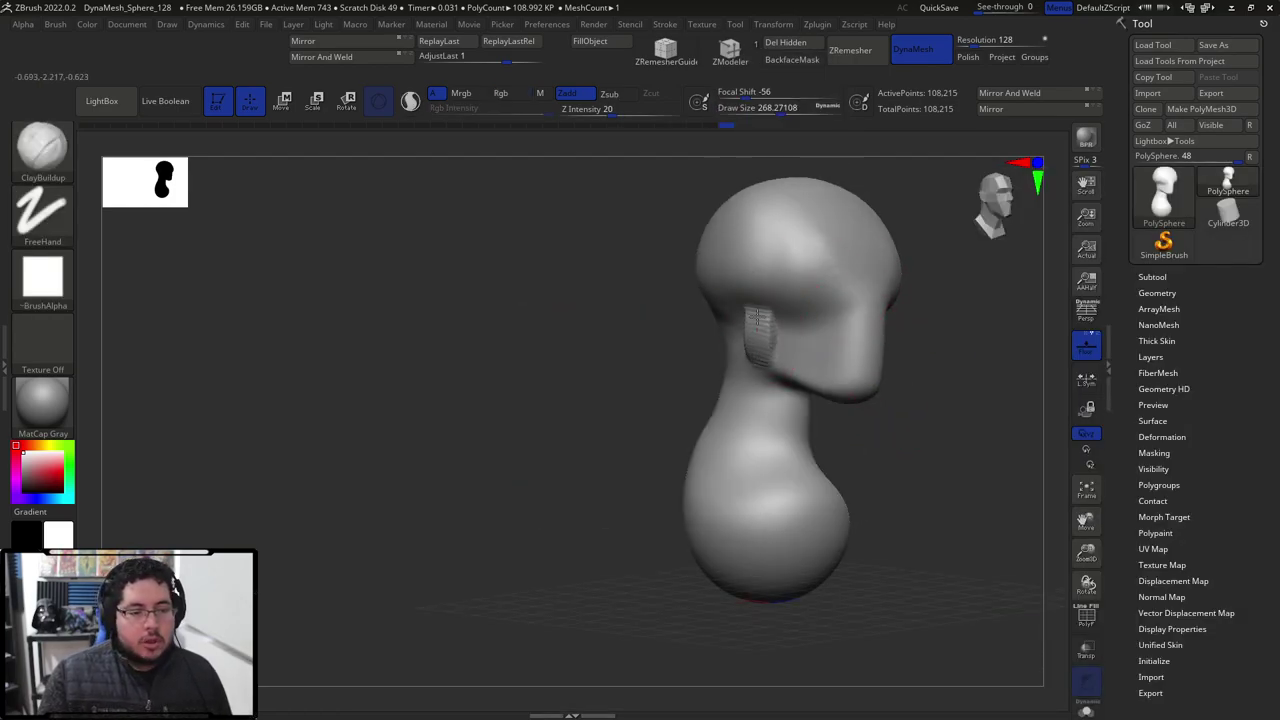
key(space)
drag(760, 312, 770, 310)
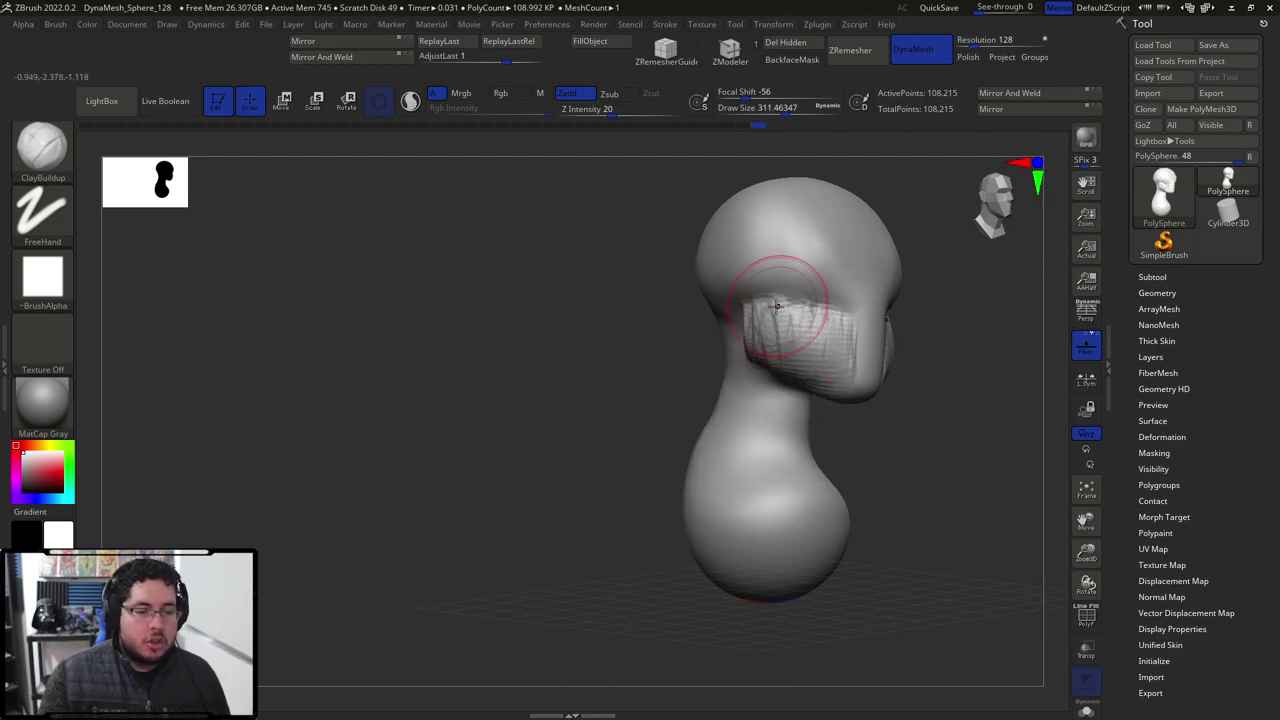
Flatten the sides of the skull into clear side planes with the TrimDynamic brush at size about 542.
mouse_move(985, 400)
mouse_down()
mouse_move(923, 422)
mouse_move(823, 313)
mouse_up()
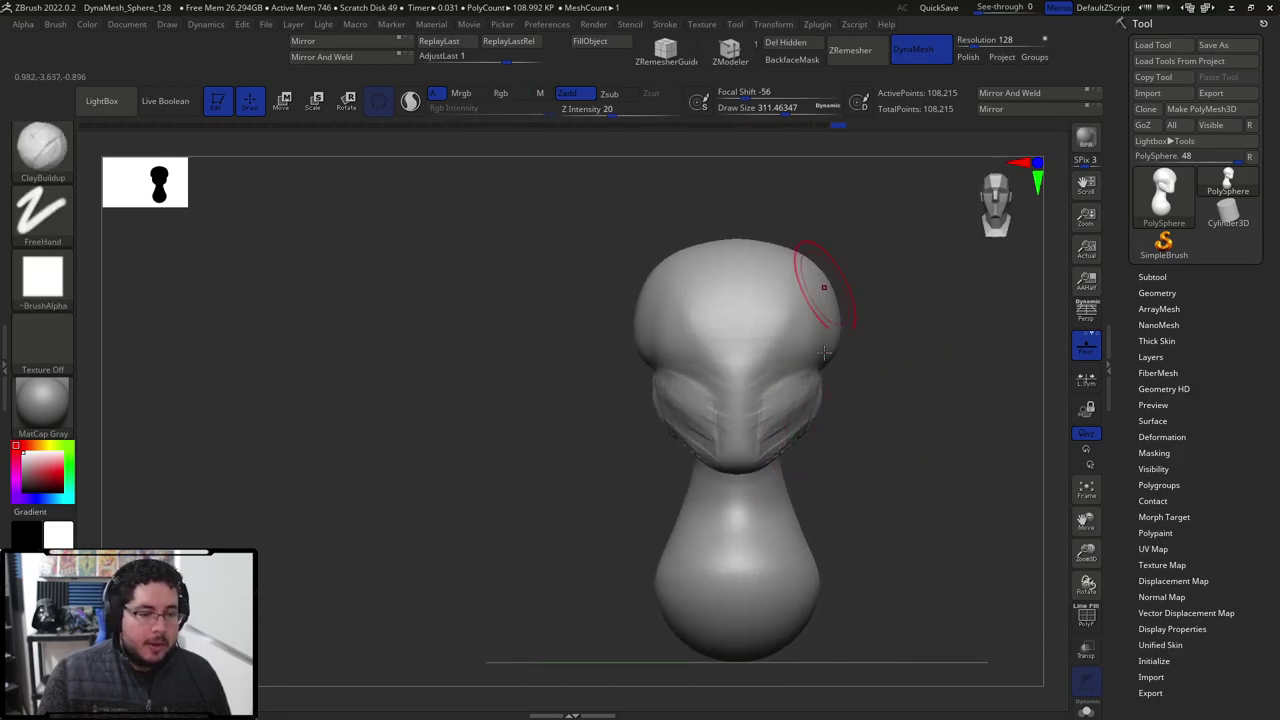
key(b)
key(t)
key(d)
key(space)
mouse_move(877, 364)
mouse_down()
mouse_move(891, 363)
mouse_move(736, 418)
mouse_up()
key(space)
drag(853, 333, 858, 333)
mouse_move(846, 378)
mouse_down()
mouse_move(843, 286)
mouse_move(904, 302)
mouse_move(837, 317)
mouse_move(869, 274)
mouse_move(884, 338)
mouse_up()
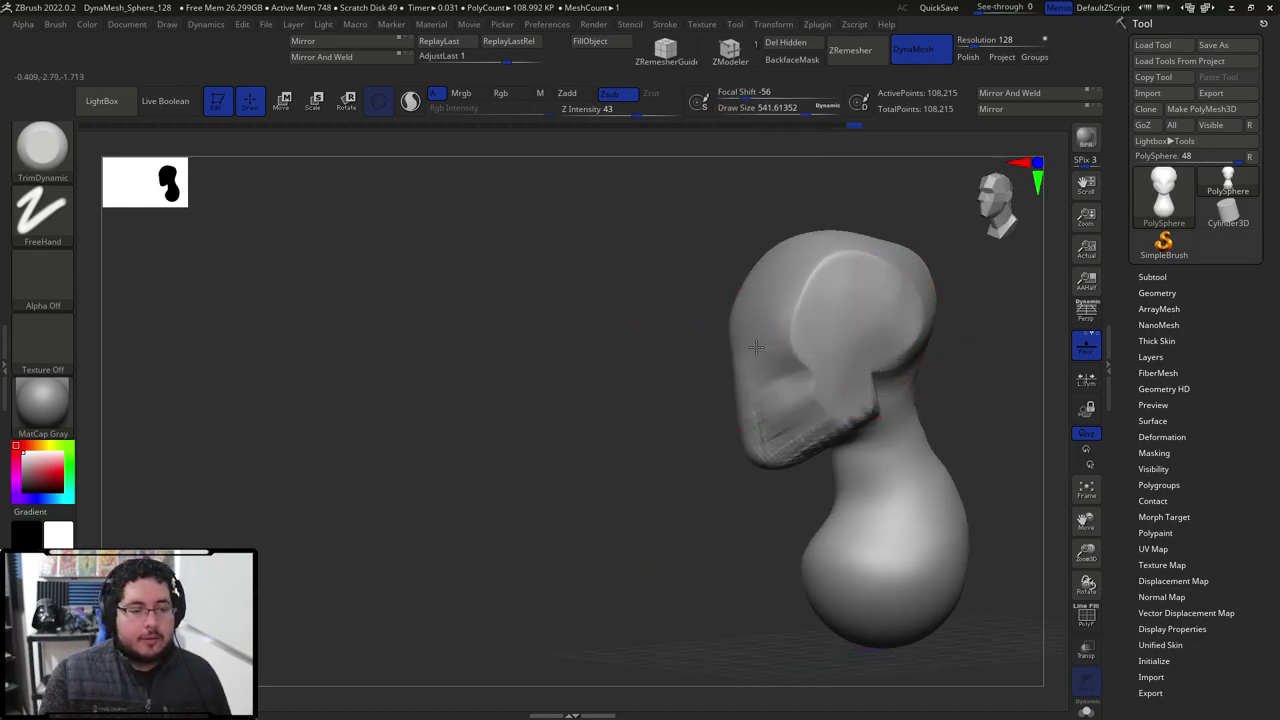
Trim the forehead, cheeks and jaw into broad front and side planes with the TrimDynamic brush.
mouse_move(697, 432)
mouse_down()
mouse_move(737, 509)
mouse_move(731, 537)
mouse_move(732, 414)
mouse_up()
mouse_move(803, 491)
mouse_down()
mouse_move(789, 306)
mouse_move(832, 413)
mouse_up()
mouse_move(706, 480)
mouse_down()
mouse_move(809, 386)
mouse_move(803, 340)
mouse_move(735, 298)
mouse_move(691, 317)
mouse_up()
mouse_move(836, 392)
mouse_down()
mouse_move(784, 457)
mouse_move(769, 451)
mouse_move(691, 274)
mouse_move(689, 377)
mouse_move(759, 336)
mouse_up()
mouse_move(712, 386)
mouse_down()
mouse_move(709, 297)
mouse_move(729, 251)
mouse_move(651, 337)
mouse_move(731, 429)
mouse_move(720, 273)
mouse_move(700, 374)
mouse_up()
mouse_move(709, 263)
mouse_down()
mouse_move(914, 314)
mouse_move(820, 329)
mouse_up()
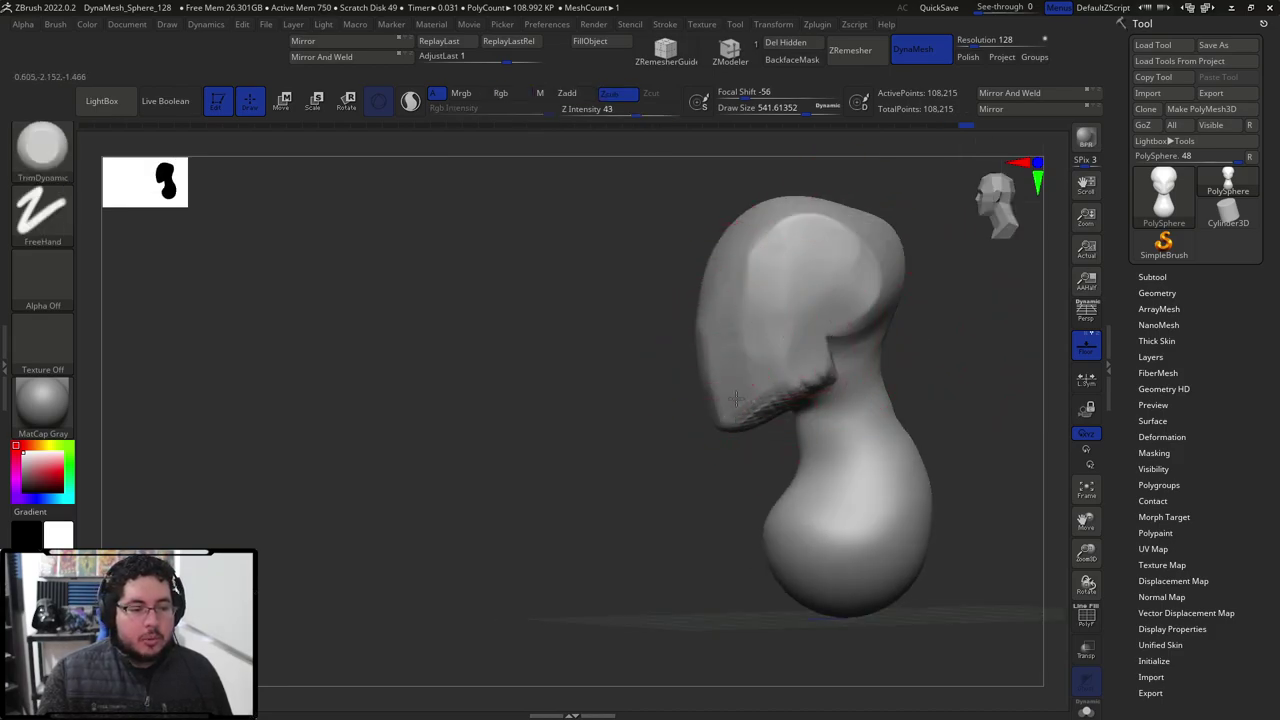
drag(797, 375, 766, 358)
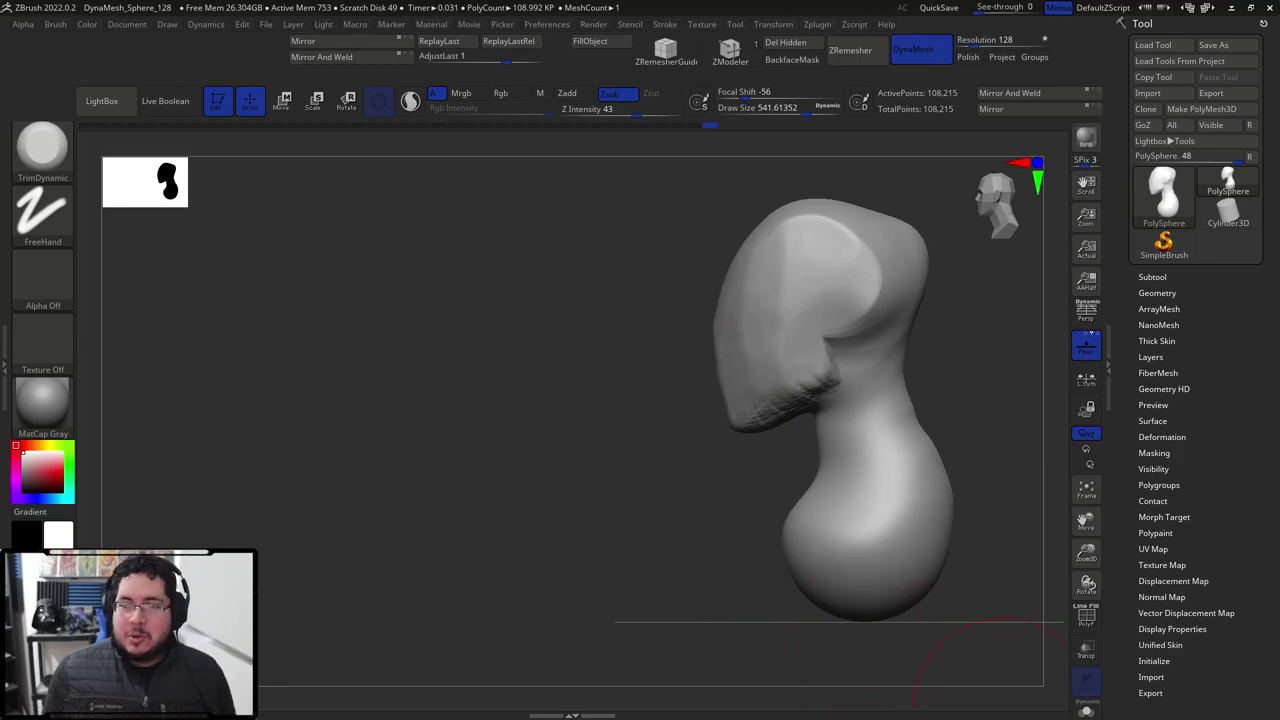
Switch to Chrome and search Google Images for olmecas.
drag(700, 719, 545, 1)
click(537, 35)
text(oLMECA)
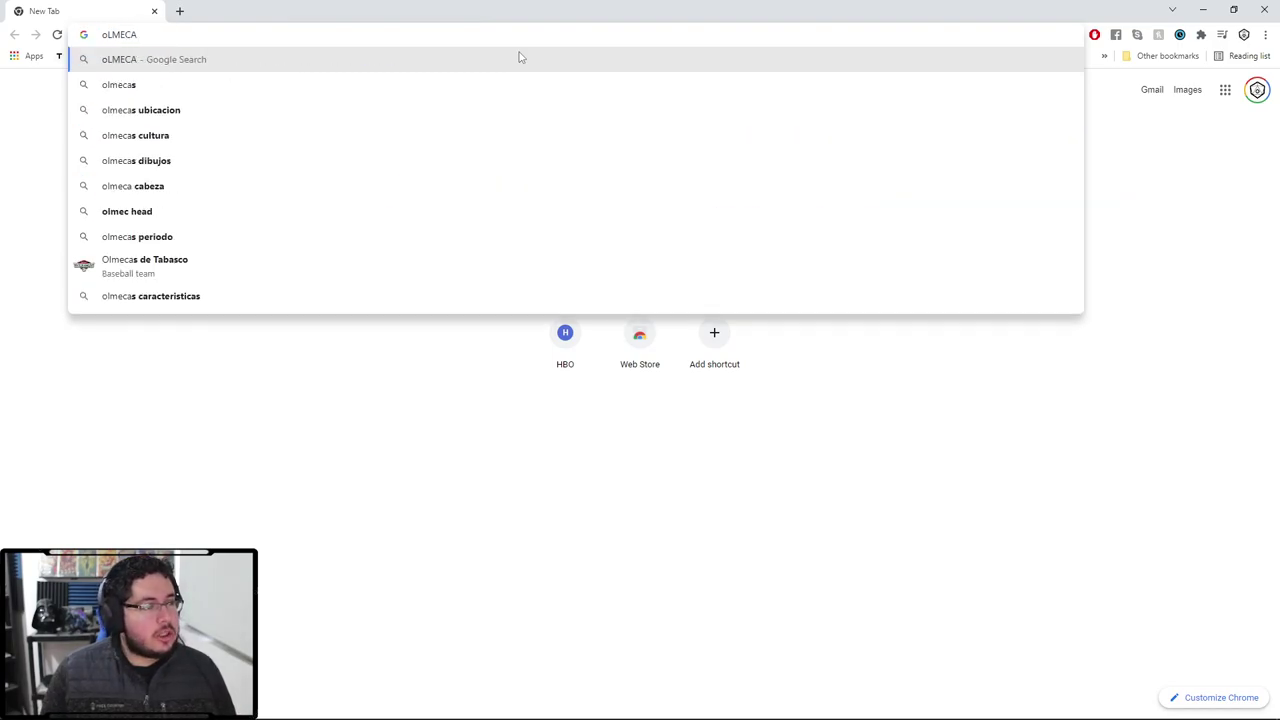
key(Down)
key(Return)
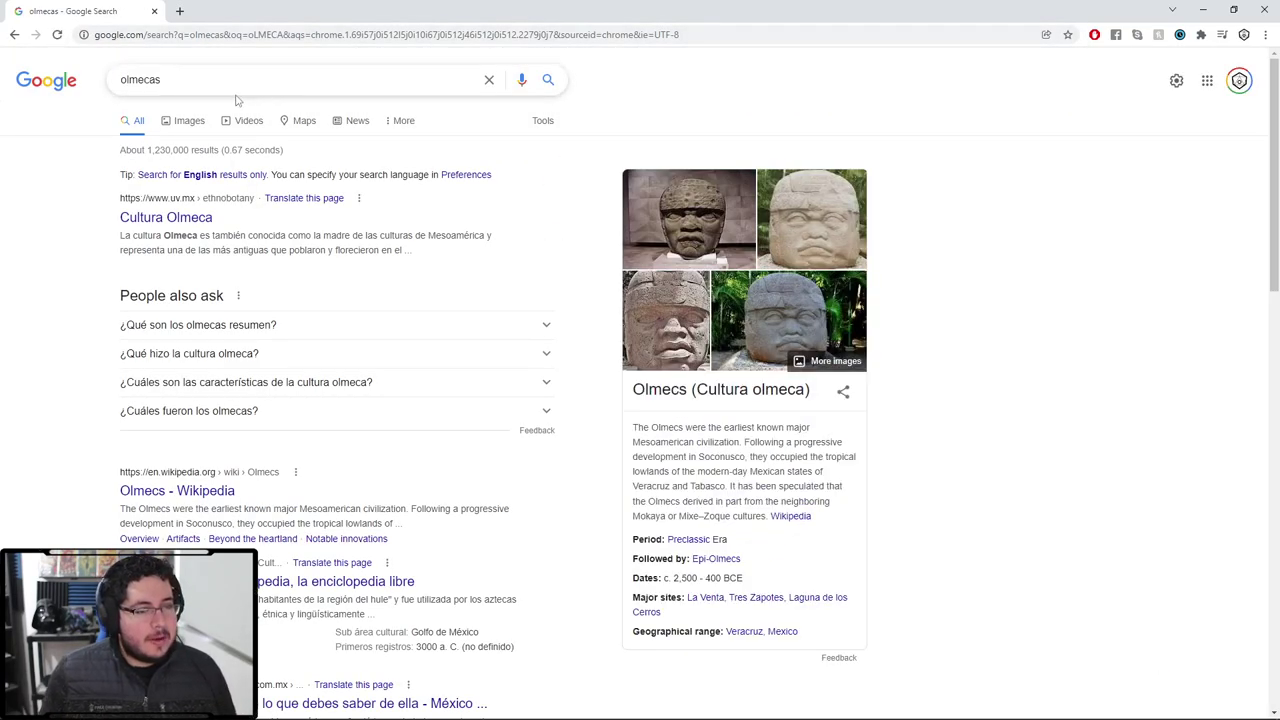
click(189, 121)
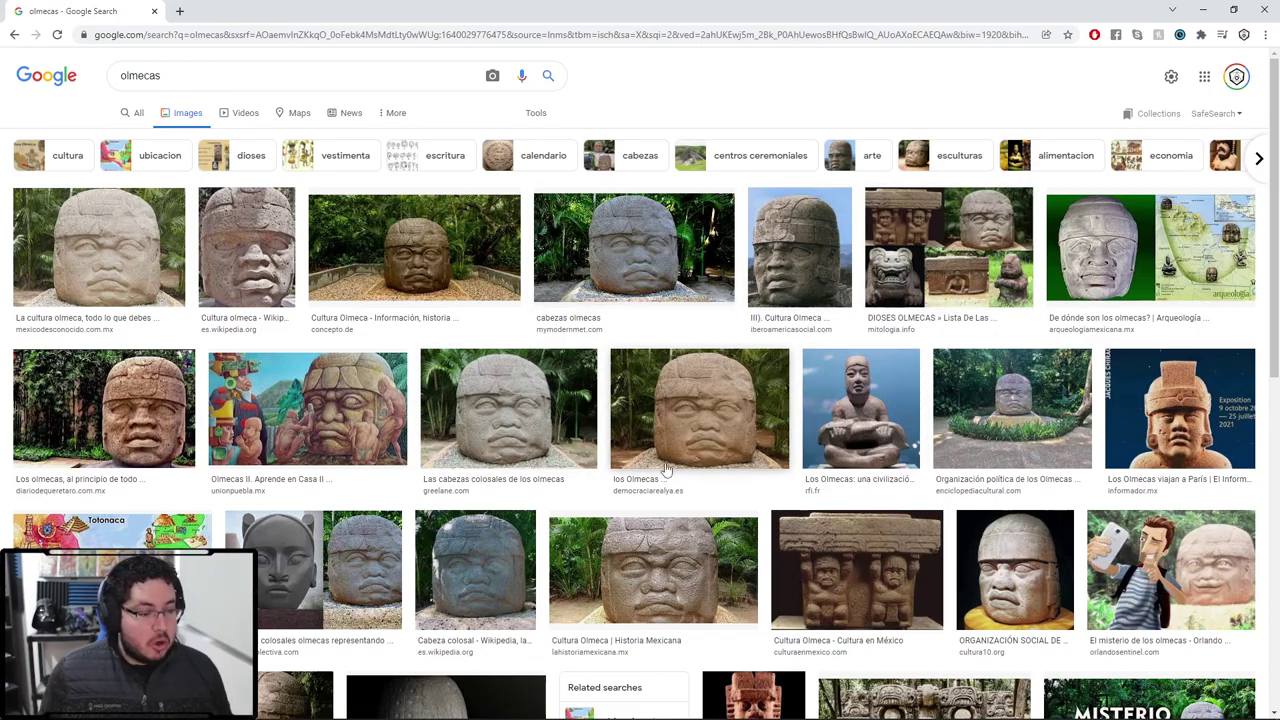
Examine enlarged photos of Olmec colossal heads for their facial proportions and planes, and return to ZBrush.
click(530, 416)
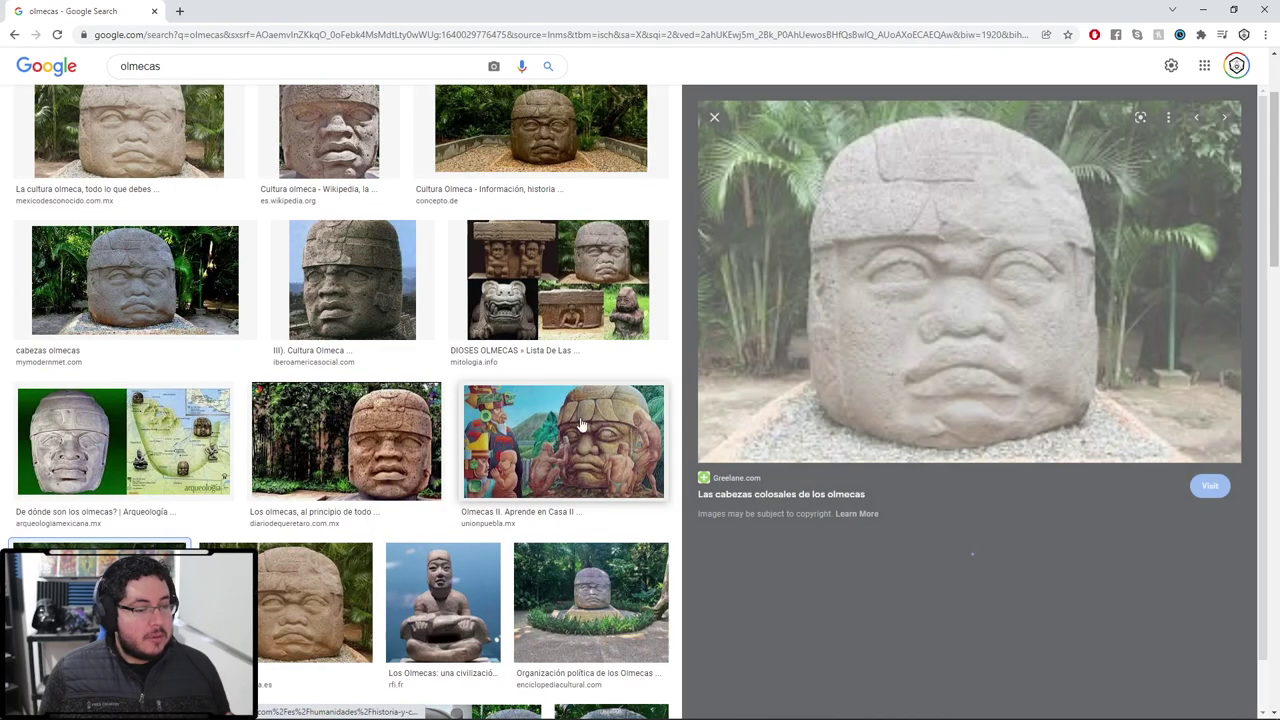
scroll(1030, 574, down, 4)
click(1186, 362)
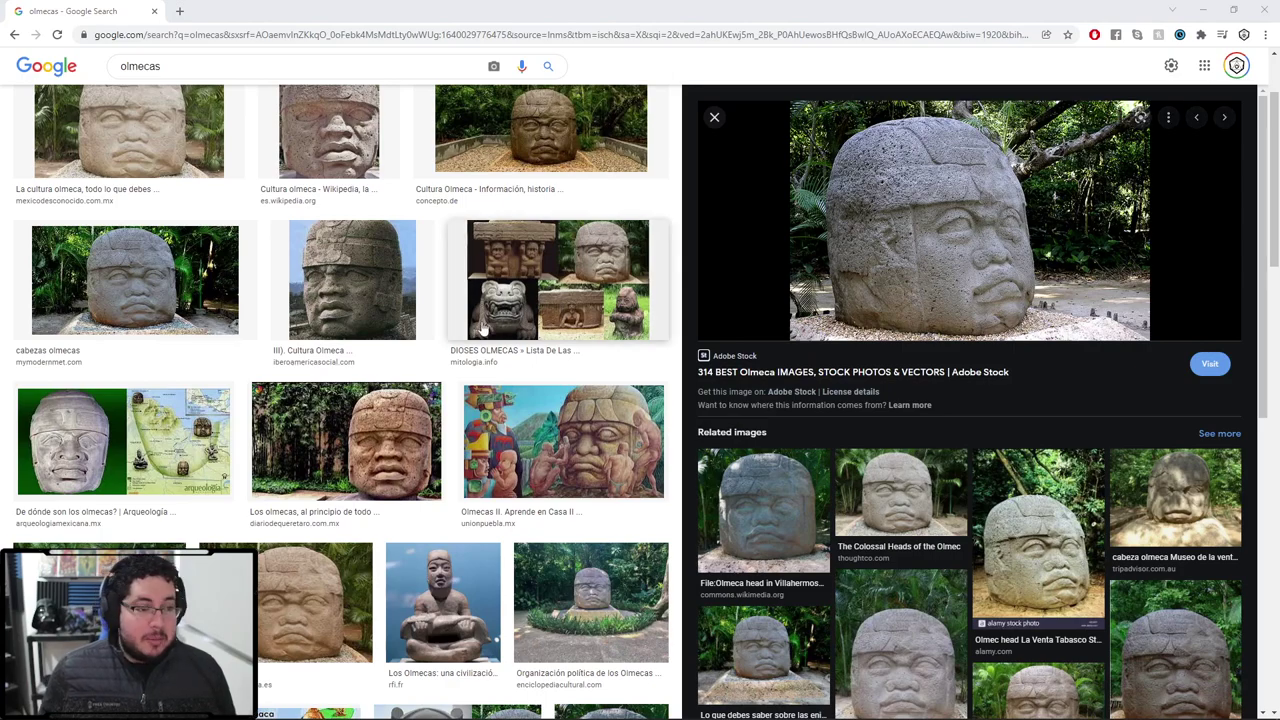
scroll(950, 245, up, 1)
key(alt+Tab)
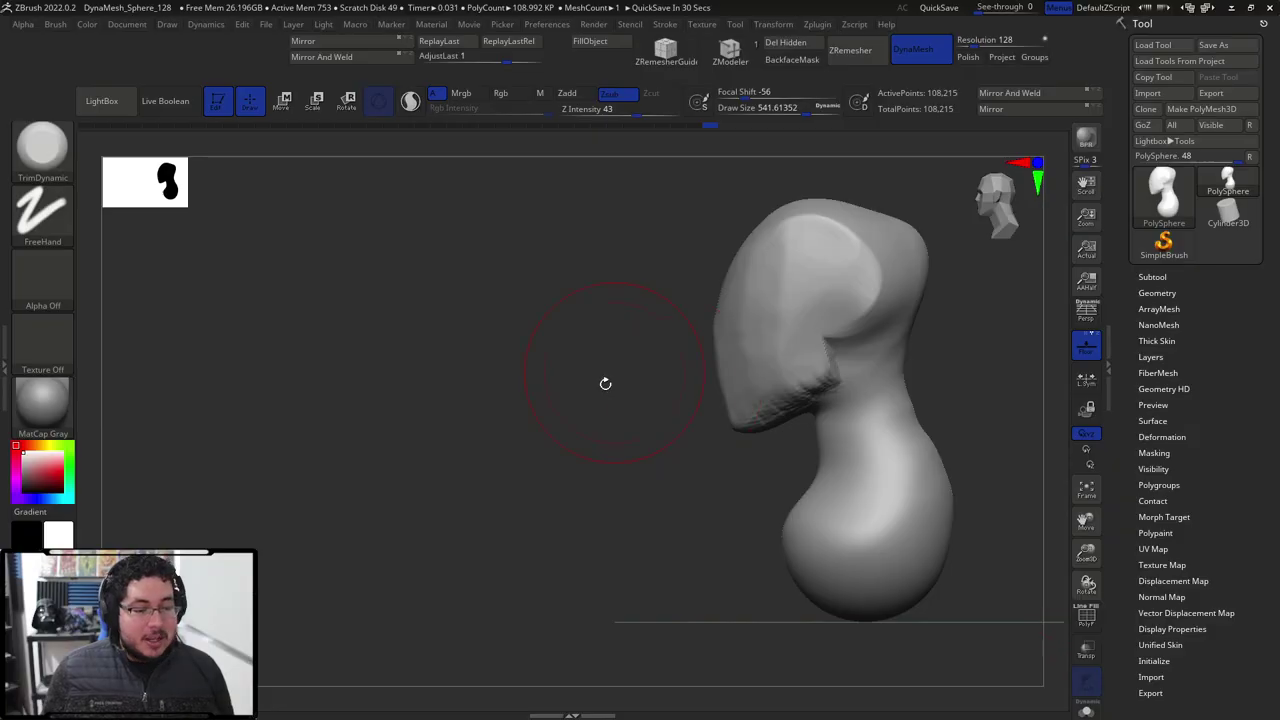
Flatten the upper forehead and top of the skull with the TrimDynamic brush at size about 453.
drag(609, 375, 639, 420)
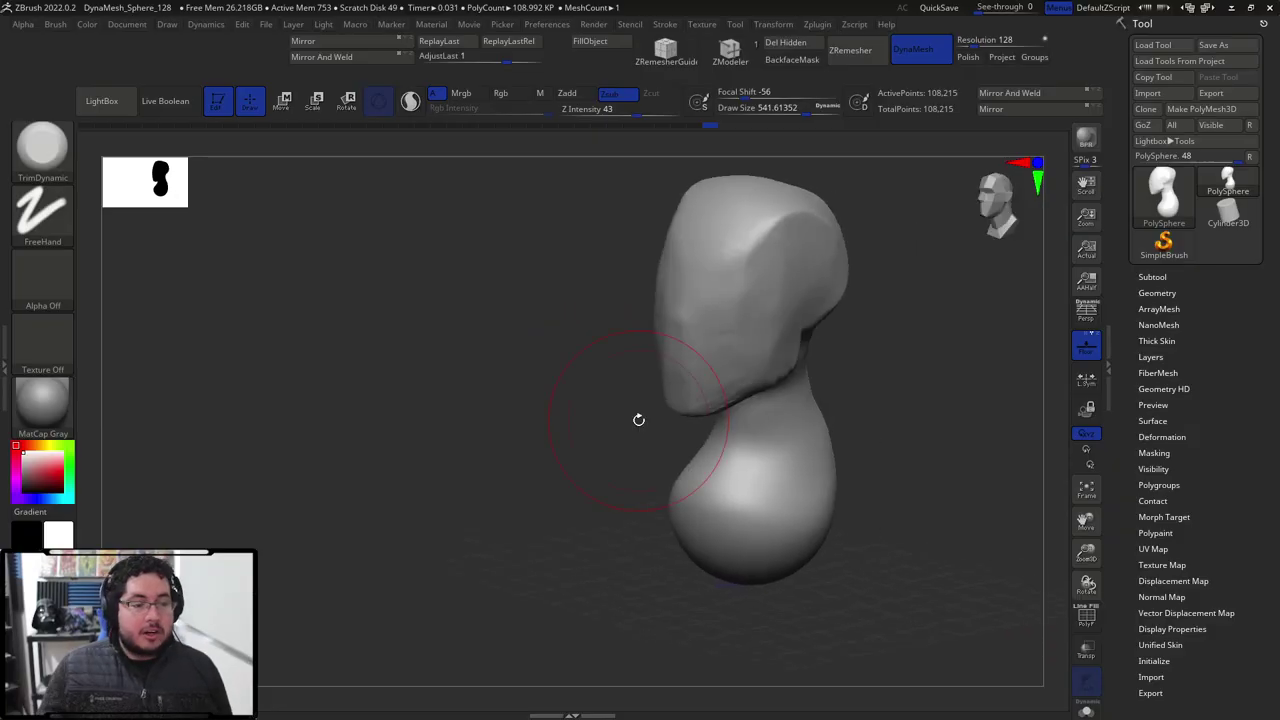
drag(907, 317, 905, 375)
key(space)
click(763, 220)
drag(783, 222, 818, 208)
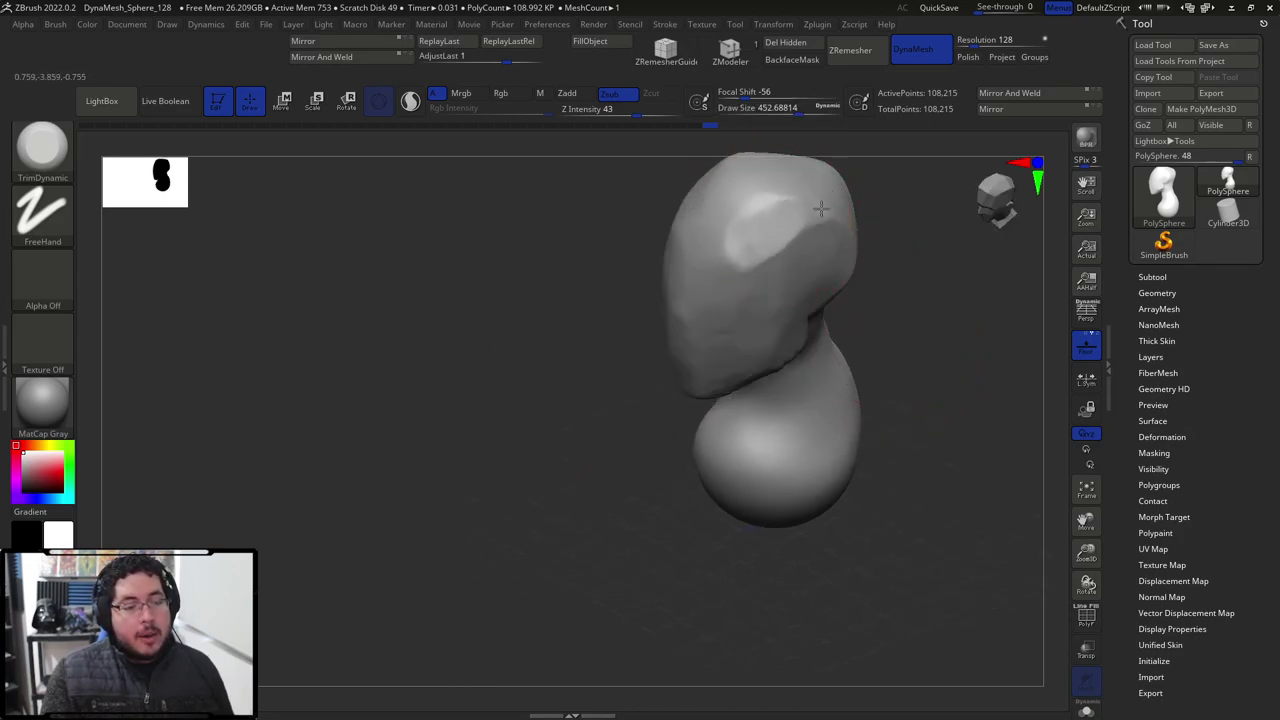
drag(896, 198, 935, 262)
Carve the outline of the forehead plane with the DamStandard brush at size about 172.
mouse_move(560, 262)
mouse_down()
mouse_move(663, 269)
mouse_move(823, 221)
mouse_move(771, 281)
mouse_up()
key(b)
key(d)
key(s)
key(space)
mouse_move(721, 320)
mouse_down()
mouse_move(649, 348)
mouse_move(683, 364)
mouse_move(642, 322)
mouse_up()
key(space)
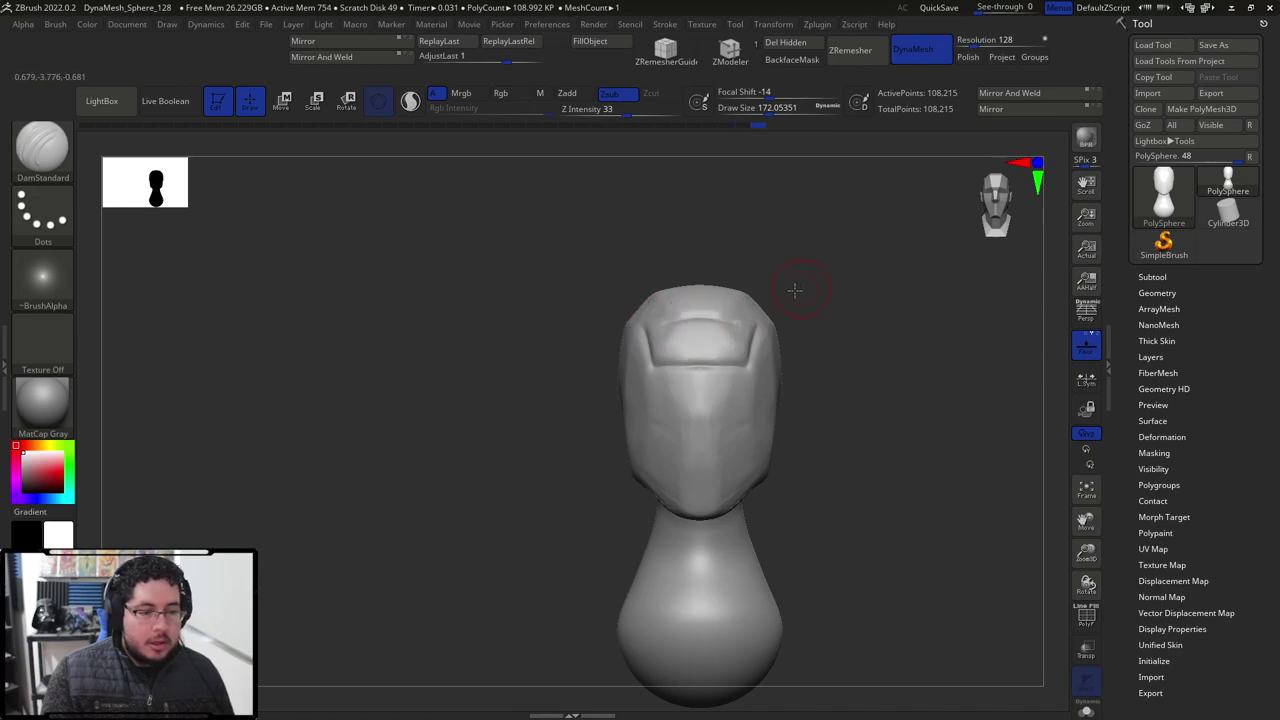
Carve the temple outline, cheekbone lines and cheek plane breaks on the side of the head with DamStandard.
drag(799, 289, 738, 278)
mouse_move(724, 369)
mouse_down()
mouse_move(757, 423)
mouse_move(805, 394)
mouse_up()
mouse_move(756, 328)
mouse_down()
mouse_move(803, 330)
mouse_move(803, 378)
mouse_move(764, 403)
mouse_up()
drag(880, 381, 833, 368)
mouse_move(803, 409)
mouse_down()
mouse_move(752, 427)
mouse_move(742, 464)
mouse_up()
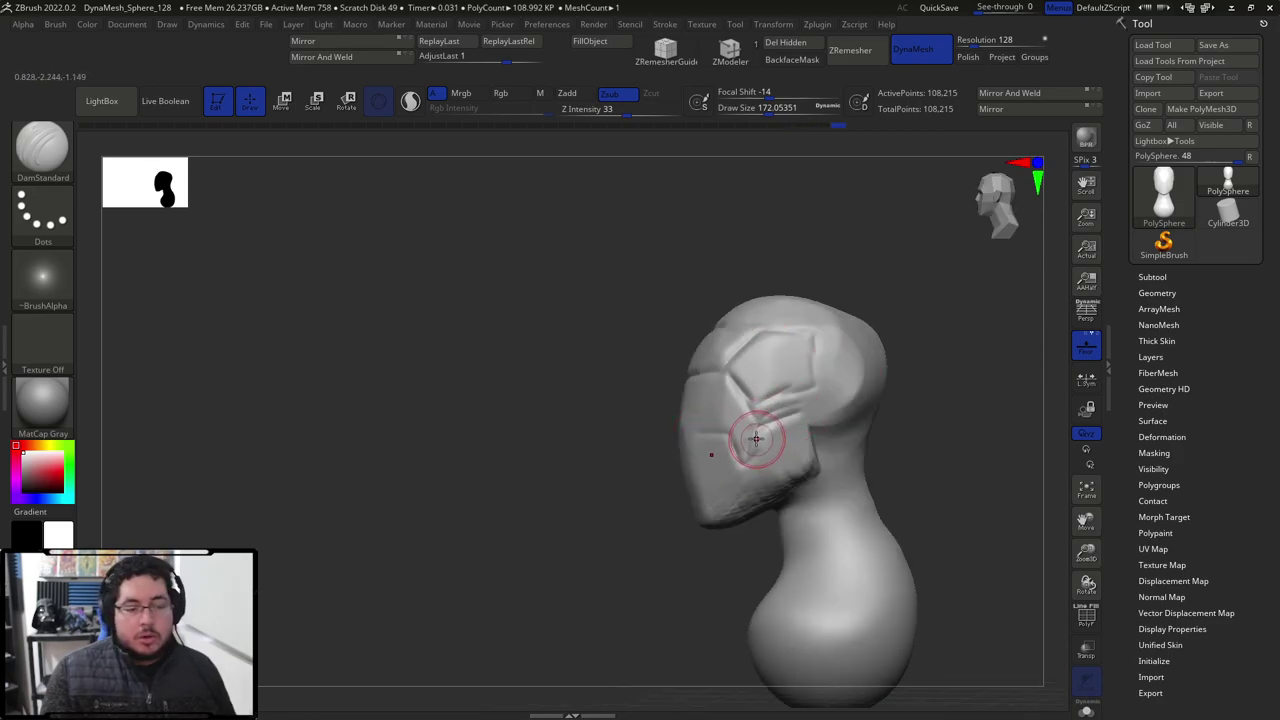
Hollow out both eye sockets below the brow line, using the ClayBuildup brush at size about 167.
shift+drag(609, 437, 658, 437)
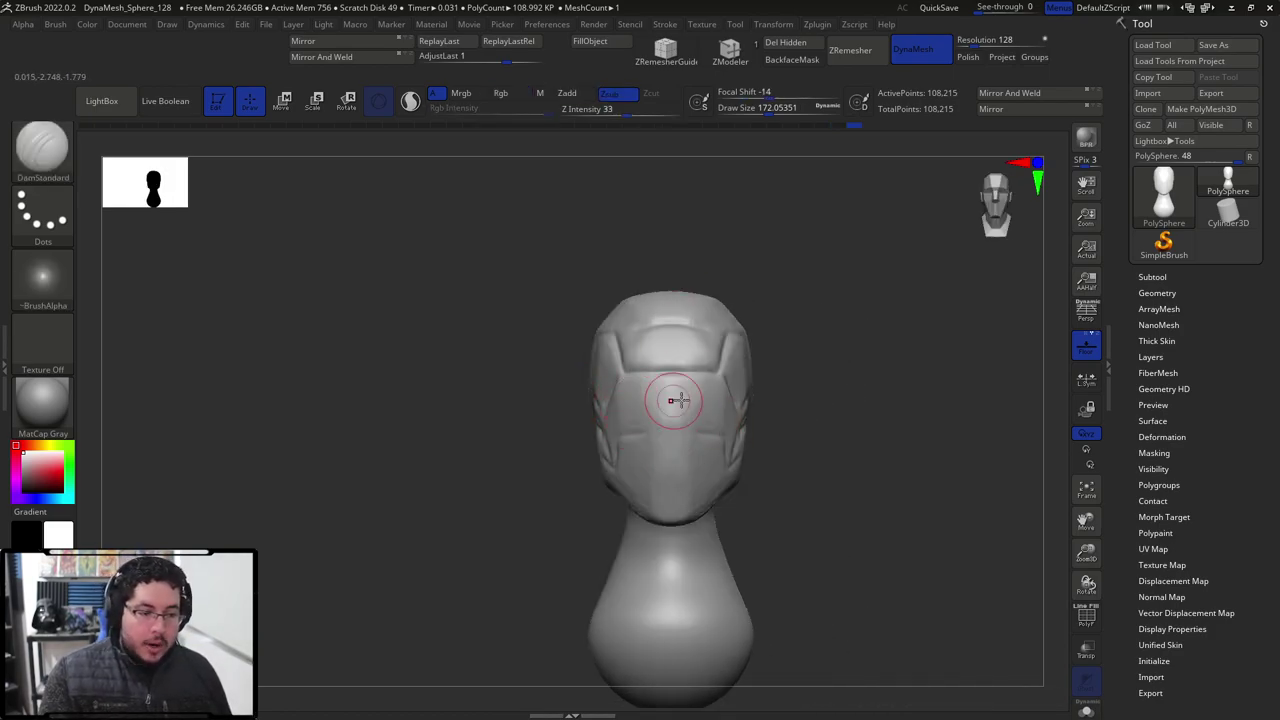
mouse_move(609, 402)
mouse_down()
mouse_move(638, 424)
mouse_move(648, 400)
mouse_move(638, 416)
mouse_move(609, 387)
mouse_move(624, 387)
mouse_up()
key(b)
key(c)
key(b)
key(space)
drag(636, 402, 641, 414)
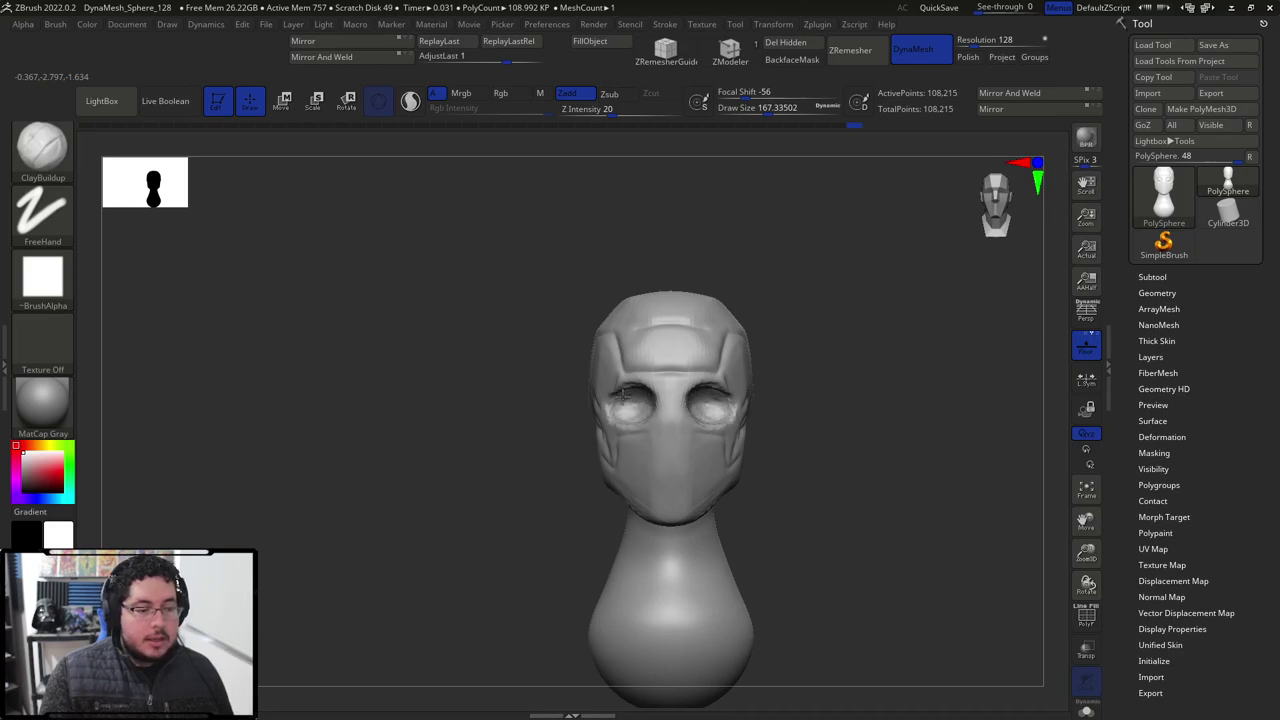
Pull out and round the back and top of the skull in profile with the Move brush.
mouse_move(625, 393)
right_down()
mouse_move(705, 366)
mouse_move(697, 390)
mouse_move(770, 368)
mouse_move(676, 432)
right_up()
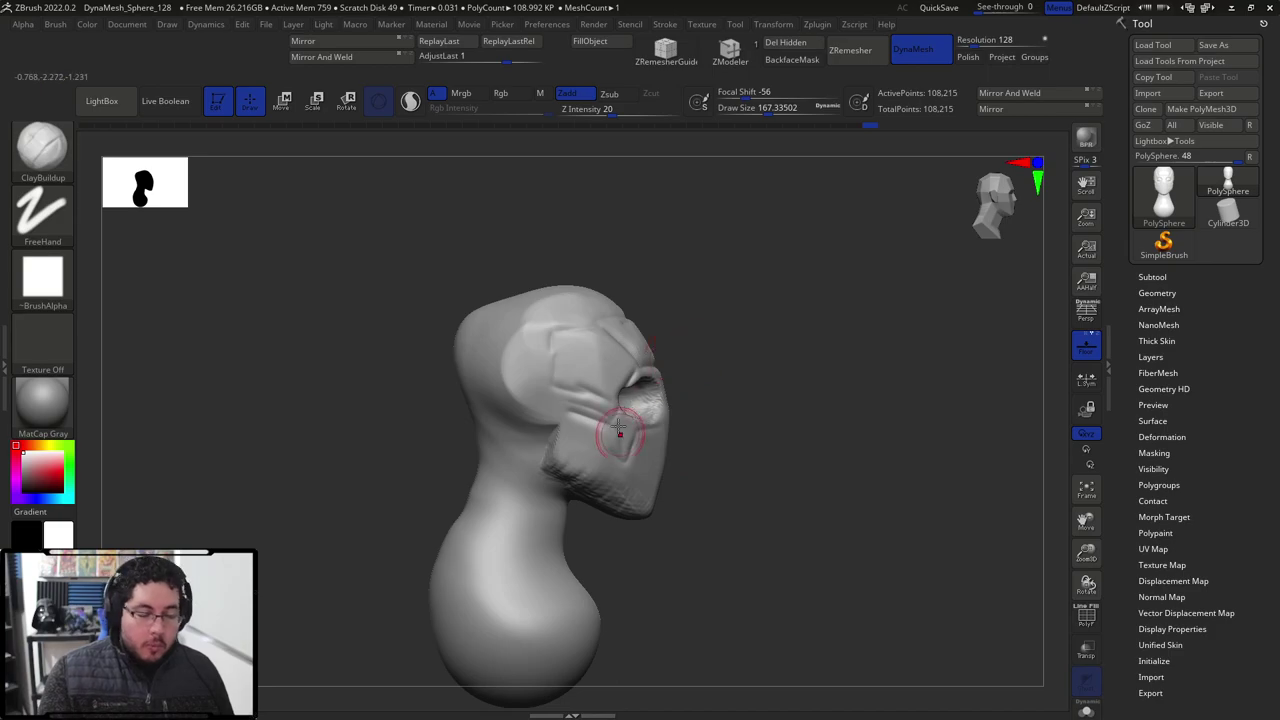
key(b)
key(m)
key(v)
key(space)
drag(636, 328, 645, 328)
key(space)
mouse_move(475, 312)
mouse_down()
mouse_move(490, 291)
mouse_move(472, 371)
mouse_up()
key(space)
drag(571, 286, 581, 280)
Refine the crown and upper forehead contour with the Move brush at size about 430.
key(space)
drag(641, 308, 634, 308)
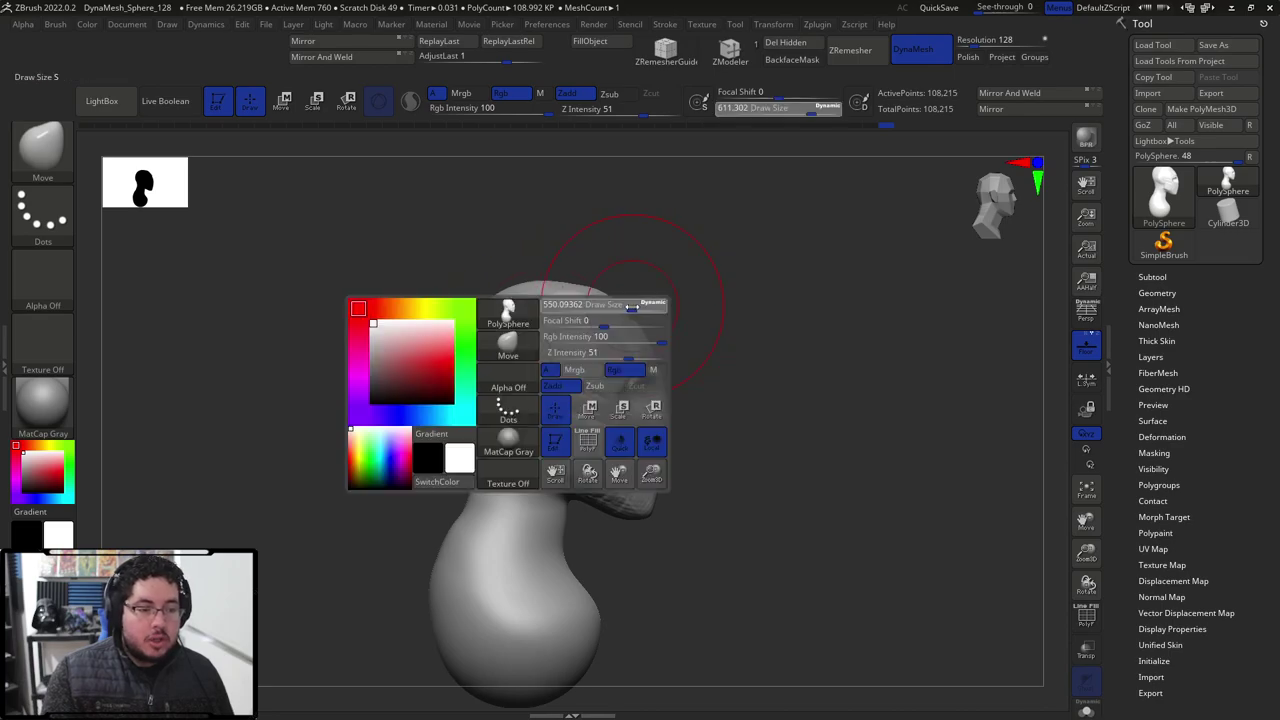
ctrl+right_drag(622, 309, 671, 323)
key(space)
drag(671, 322, 664, 322)
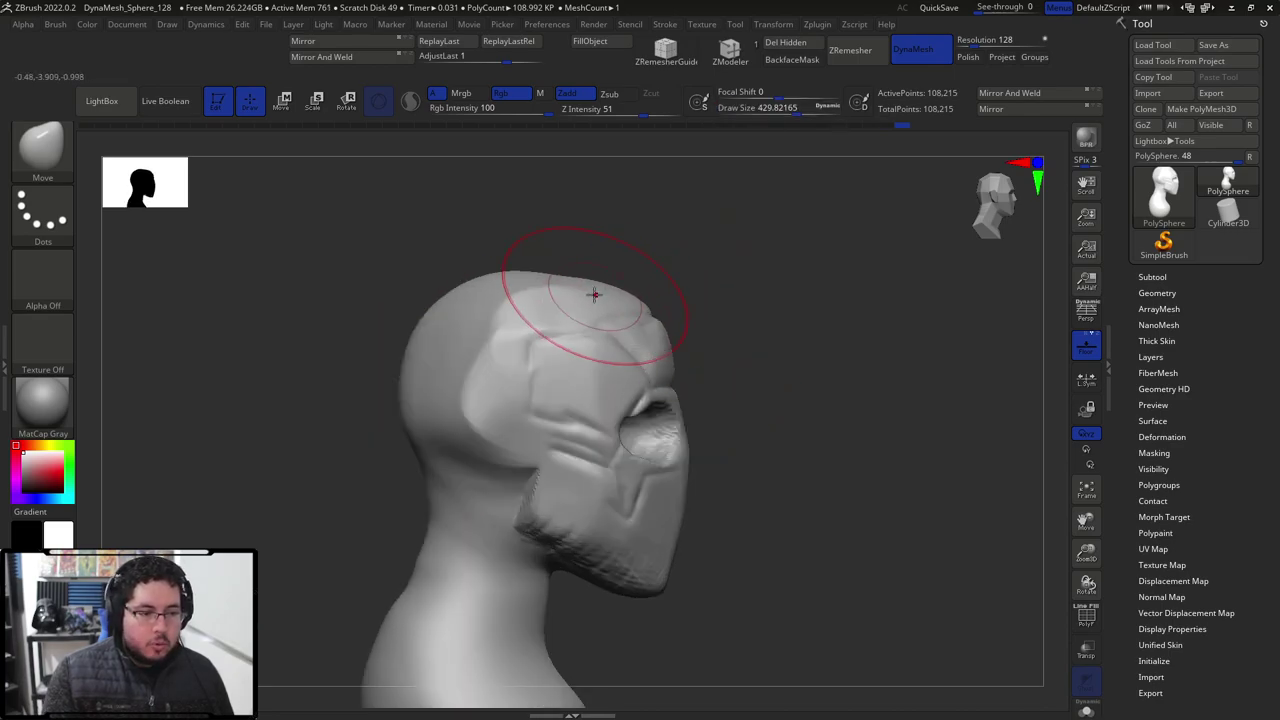
right_drag(650, 315, 623, 314)
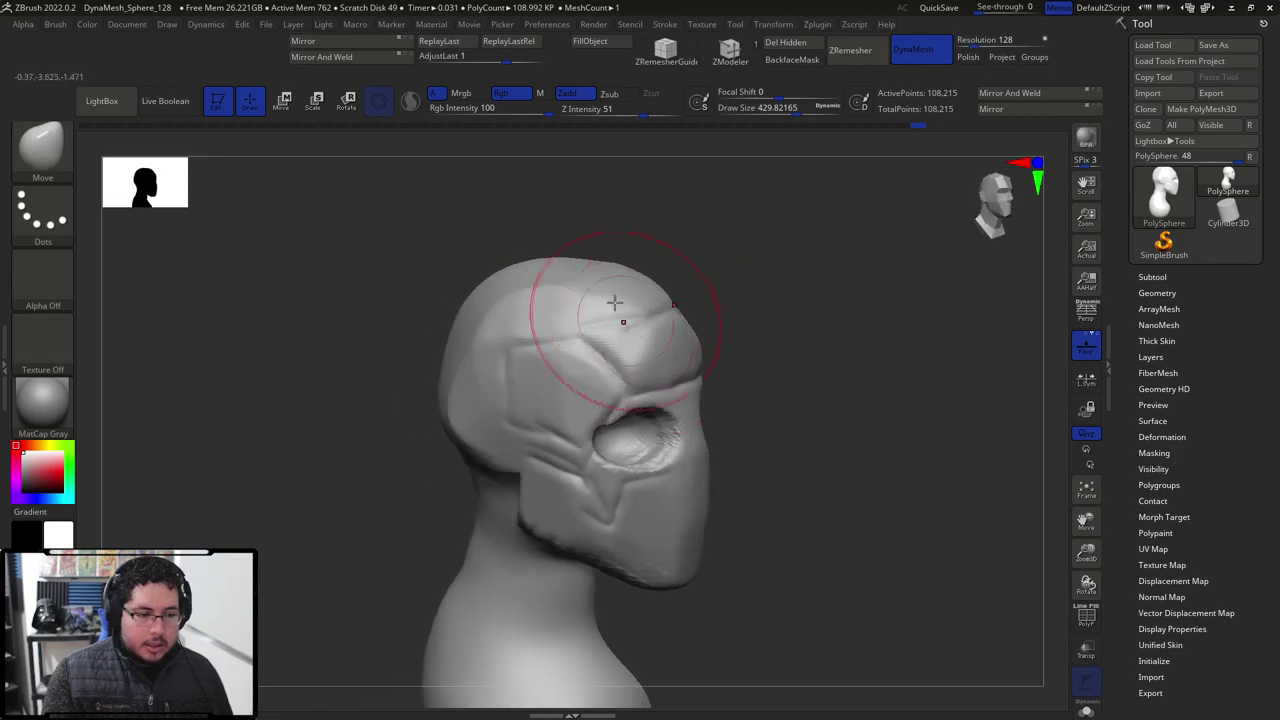
Soften the creases across the upper forehead with the TrimDynamic brush at size about 274.
key(b)
key(t)
key(d)
key(space)
drag(640, 348, 631, 345)
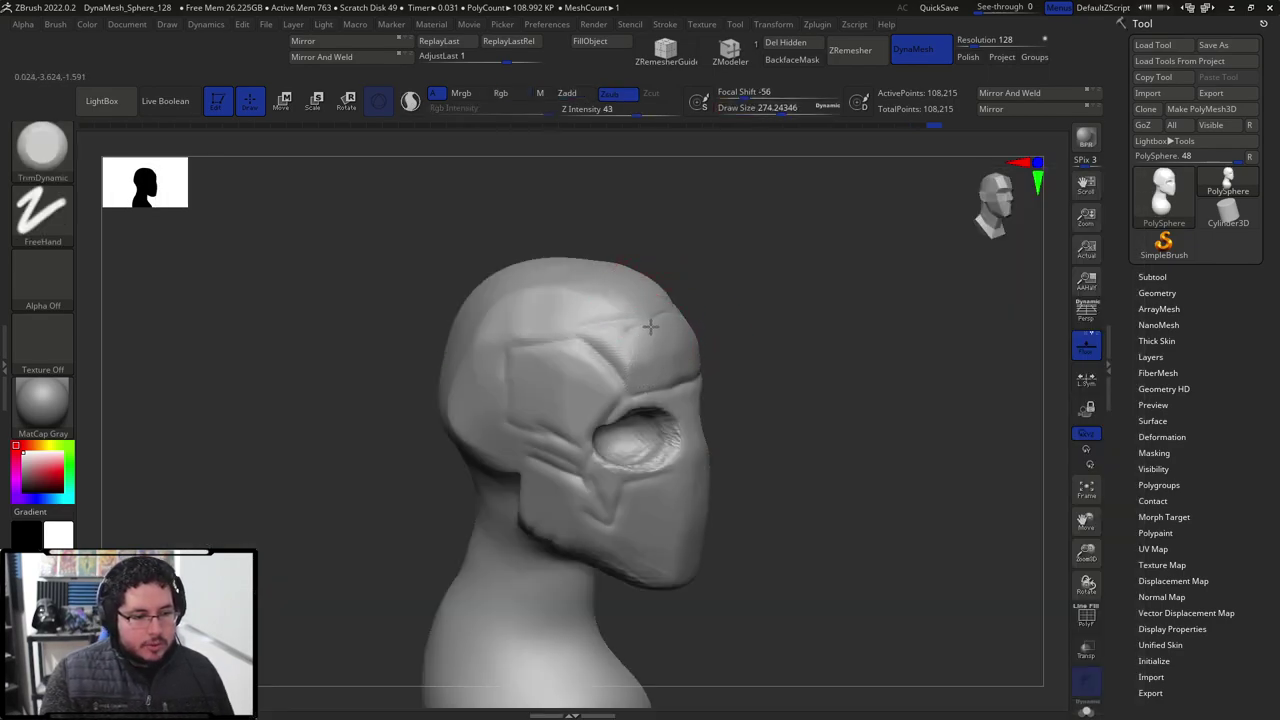
key(b)
mouse_move(620, 344)
mouse_down()
mouse_move(628, 358)
mouse_move(650, 345)
mouse_up()
key(d)
key(d)
key(space)
drag(628, 329, 672, 309)
Build up the forehead with the ClayBuildup brush at size about 182 and smooth the strokes.
key(space)
key(b)
key(c)
key(b)
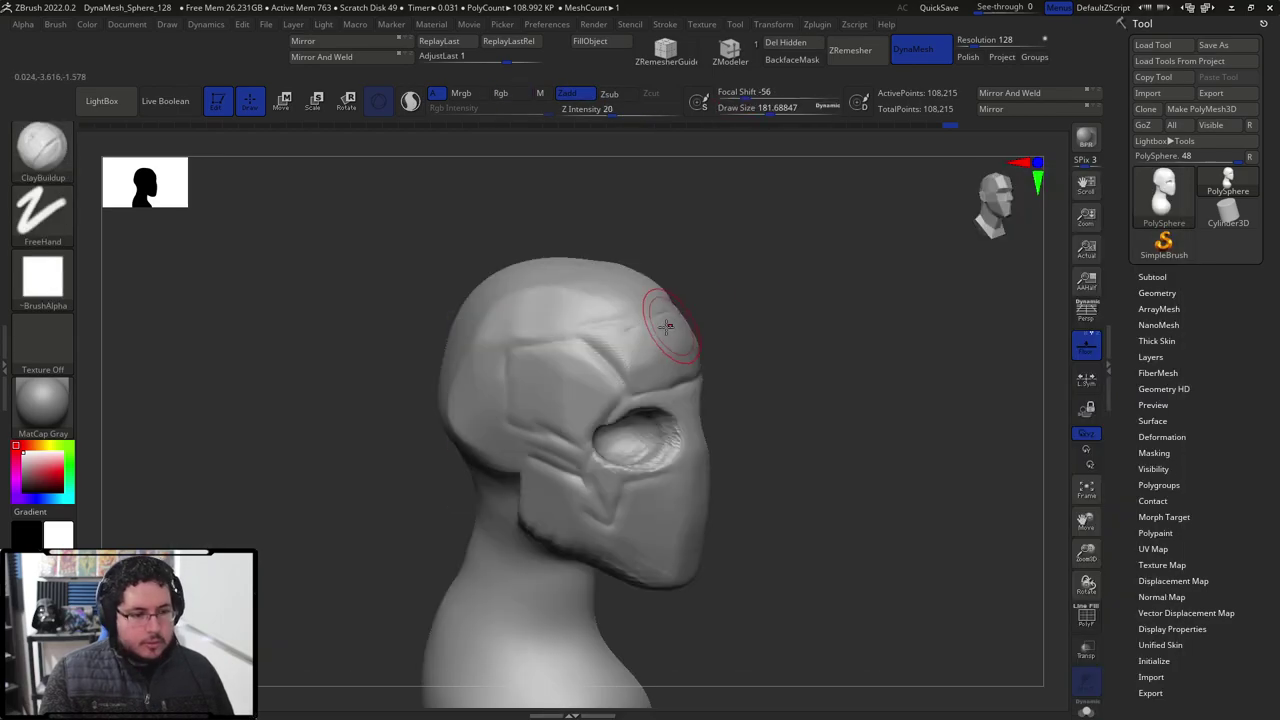
drag(626, 335, 674, 338)
shift+drag(698, 322, 709, 317)
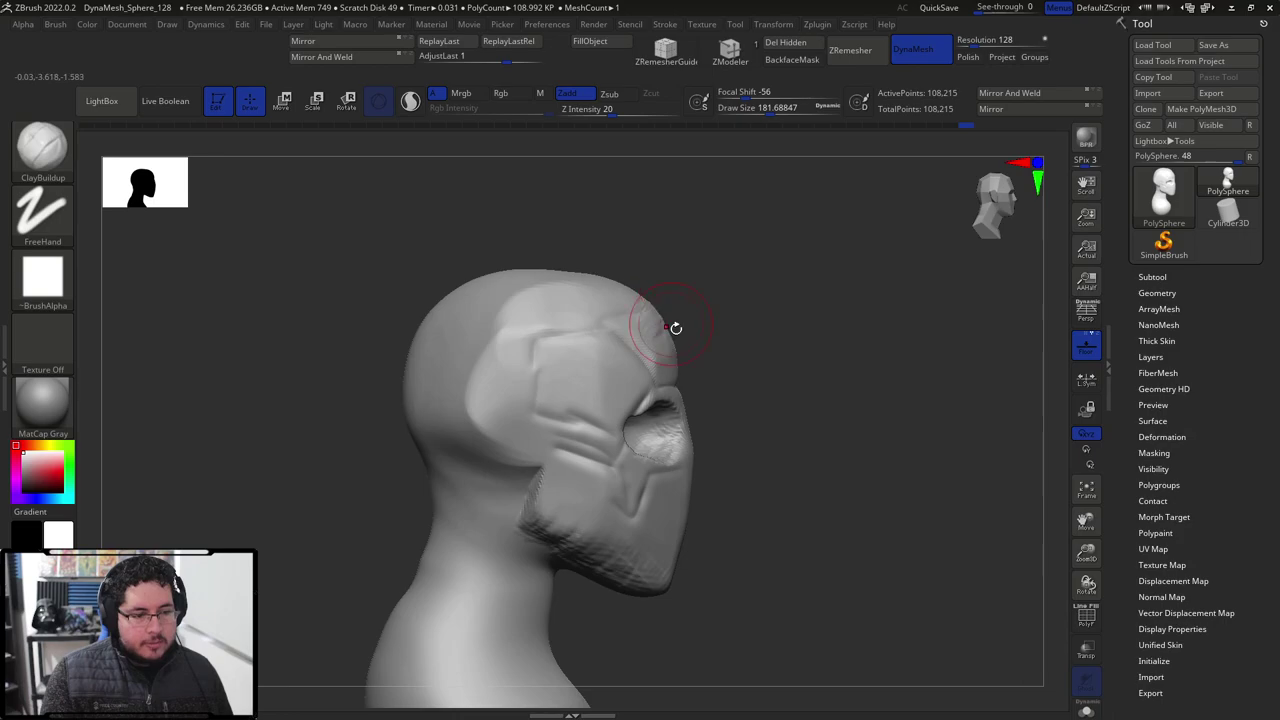
Shape the brow ridge and the root of the nose in profile with the Move brush at size about 124.
alt+drag(695, 382, 661, 351)
mouse_move(661, 351)
mouse_down()
mouse_move(686, 380)
mouse_move(662, 397)
mouse_up()
key(space)
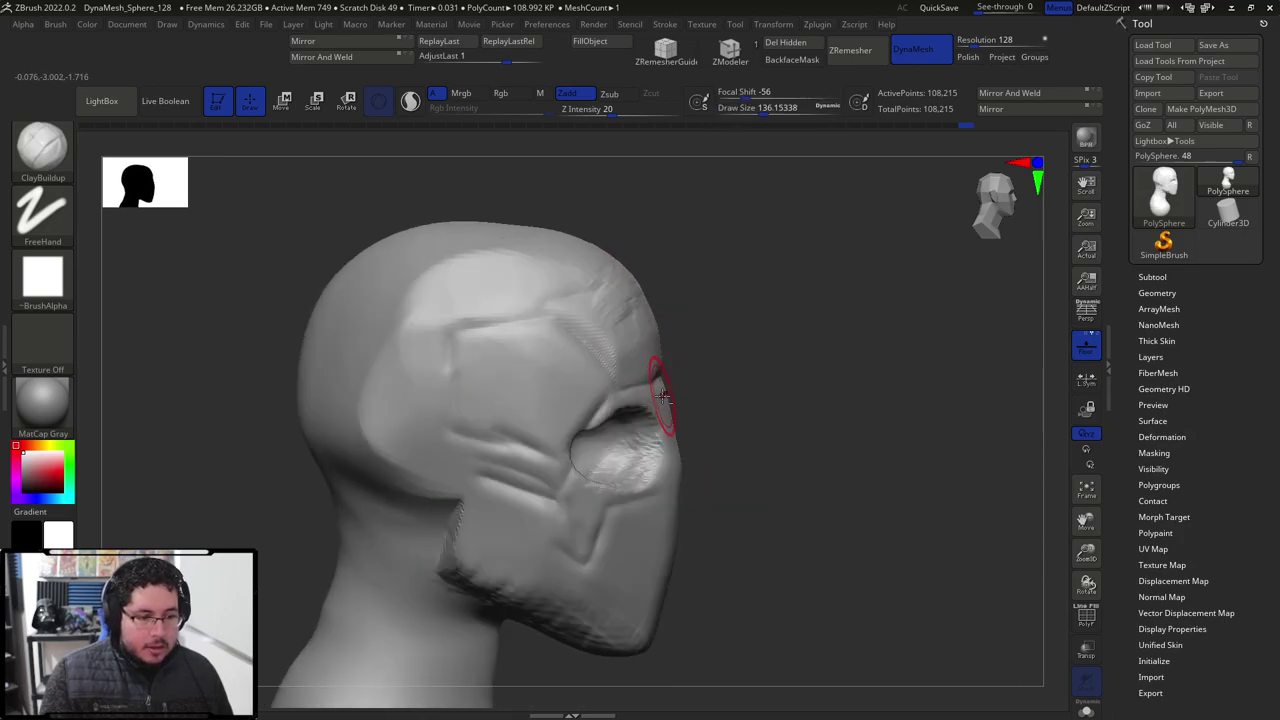
key(b)
key(m)
key(v)
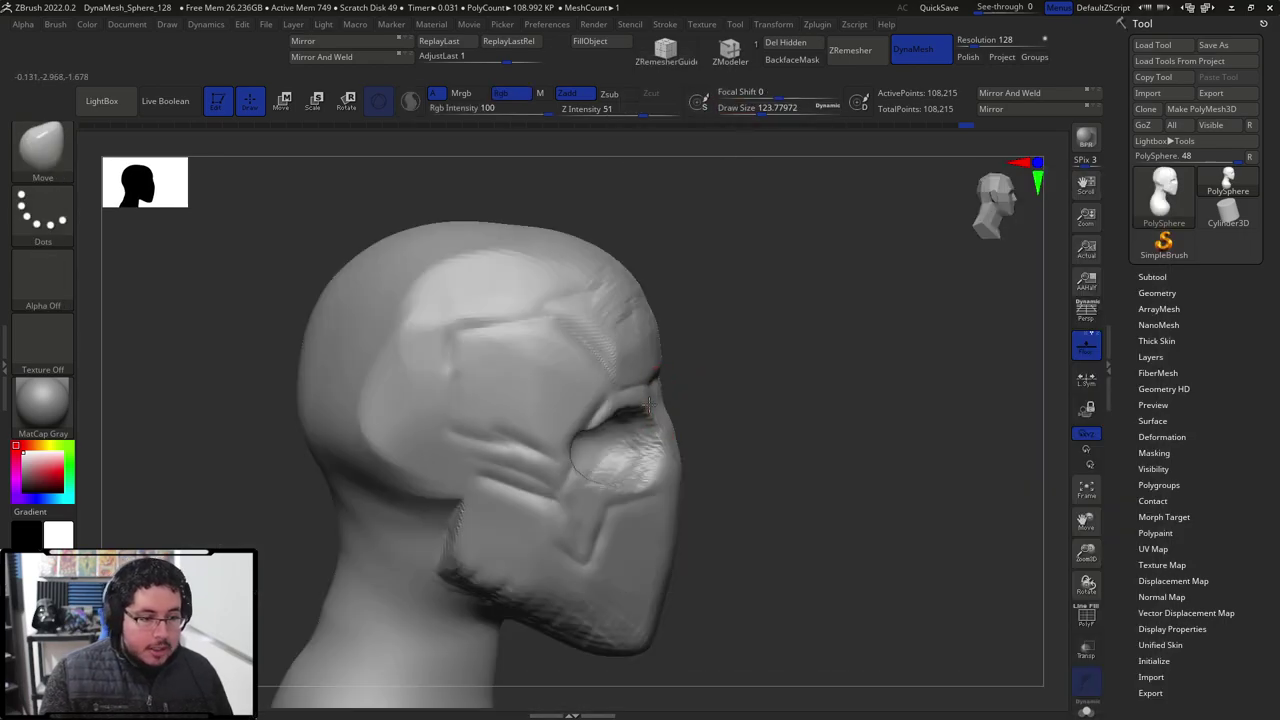
drag(645, 407, 654, 405)
mouse_move(682, 382)
mouse_down()
mouse_move(695, 369)
mouse_move(616, 402)
mouse_up()
drag(656, 410, 664, 415)
Refine the brow overhang and the indentation at the nose root with the Move brush at size about 140.
key(space)
drag(660, 404, 671, 404)
mouse_move(668, 413)
right_down()
mouse_move(668, 347)
mouse_move(676, 386)
mouse_move(686, 371)
mouse_move(768, 382)
right_up()
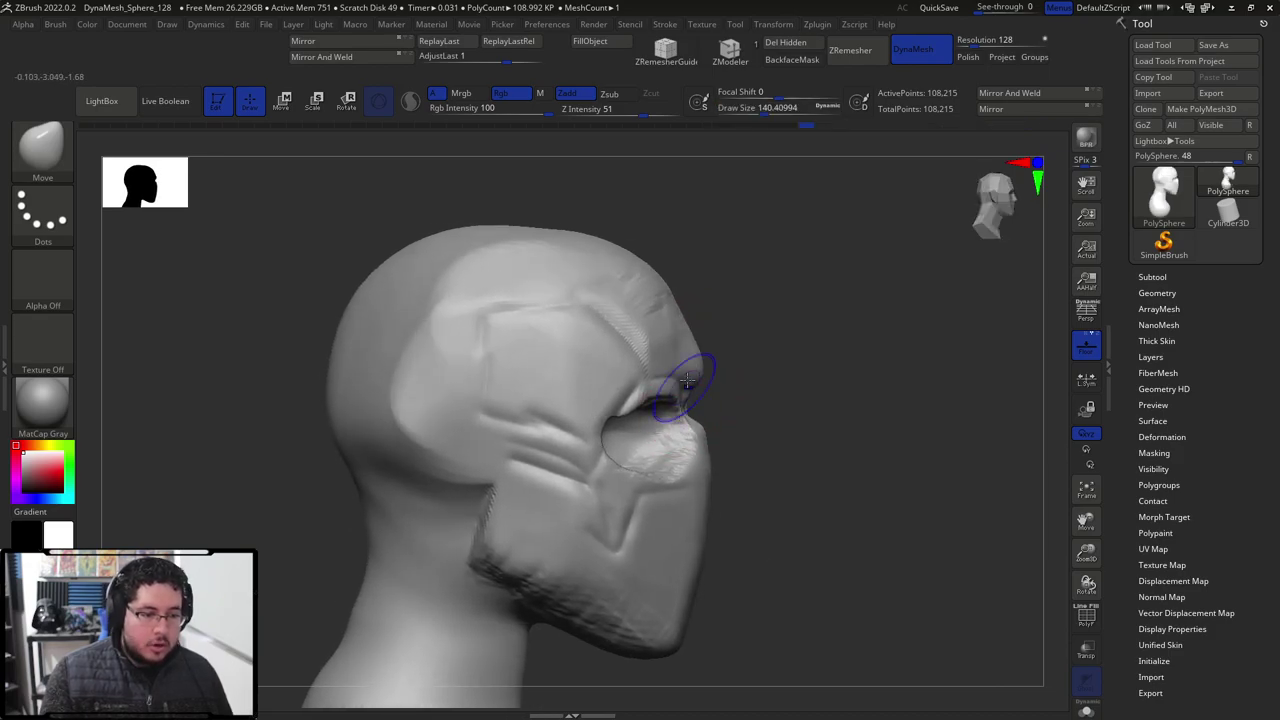
shift+drag(684, 398, 689, 338)
Build up the mass of the nose from the brow down the face centre with ClayBuildup at size about 108.
right_drag(689, 415, 669, 489)
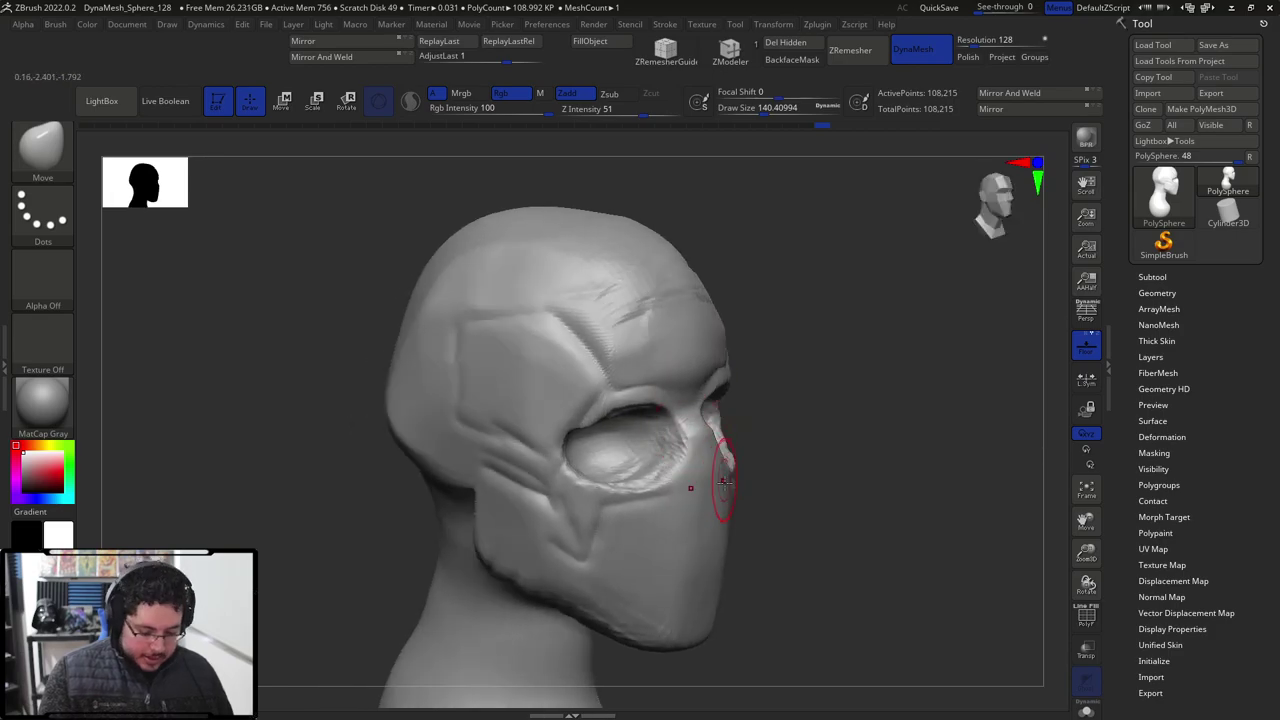
key(b)
key(c)
key(b)
key(space)
mouse_move(711, 489)
mouse_down()
mouse_move(718, 502)
mouse_move(692, 440)
mouse_move(714, 478)
mouse_move(703, 438)
mouse_move(714, 507)
mouse_move(683, 449)
mouse_up()
key(space)
mouse_move(756, 428)
mouse_down()
mouse_move(808, 420)
mouse_move(686, 470)
mouse_up()
Flatten the planes of the nose with the TrimDynamic brush at size about 149.
key(b)
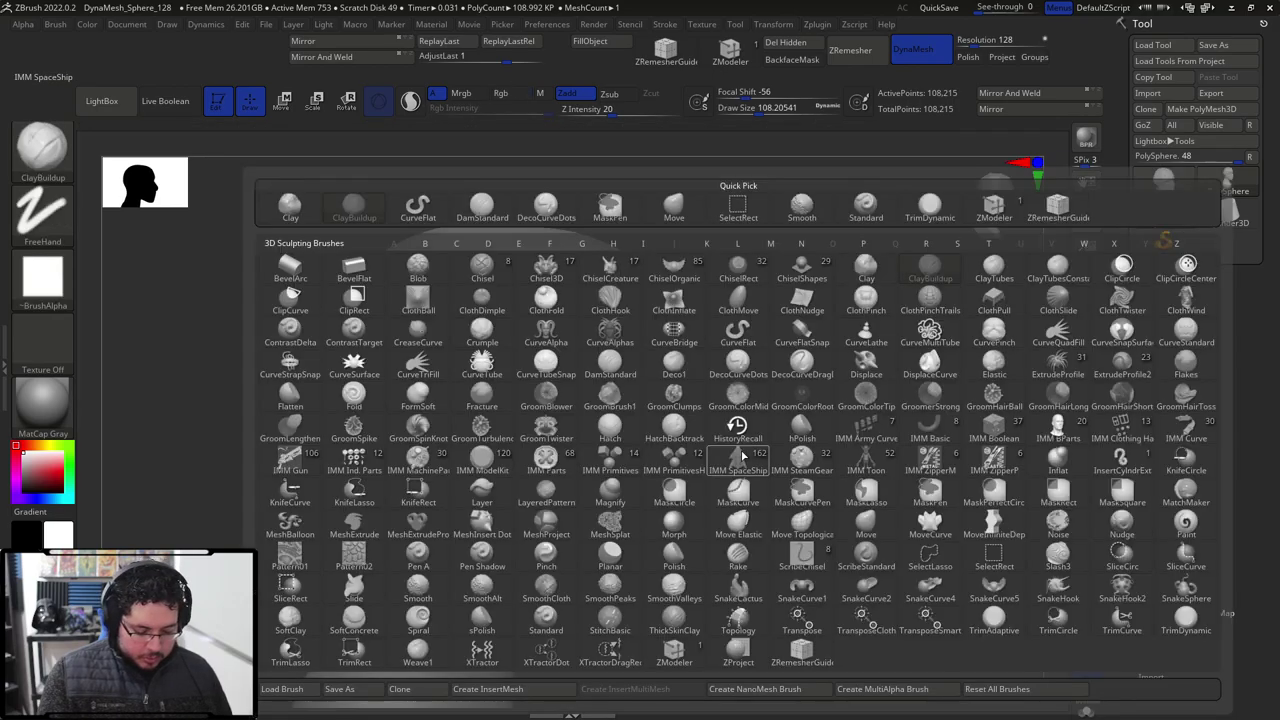
key(t)
key(d)
key(space)
drag(742, 430, 752, 430)
mouse_move(790, 432)
mouse_down()
mouse_move(722, 434)
mouse_move(711, 457)
mouse_move(727, 487)
mouse_move(783, 474)
mouse_move(730, 430)
mouse_up()
Pull the nose tip forward and define its profile with the Move brush at size about 116.
key(b)
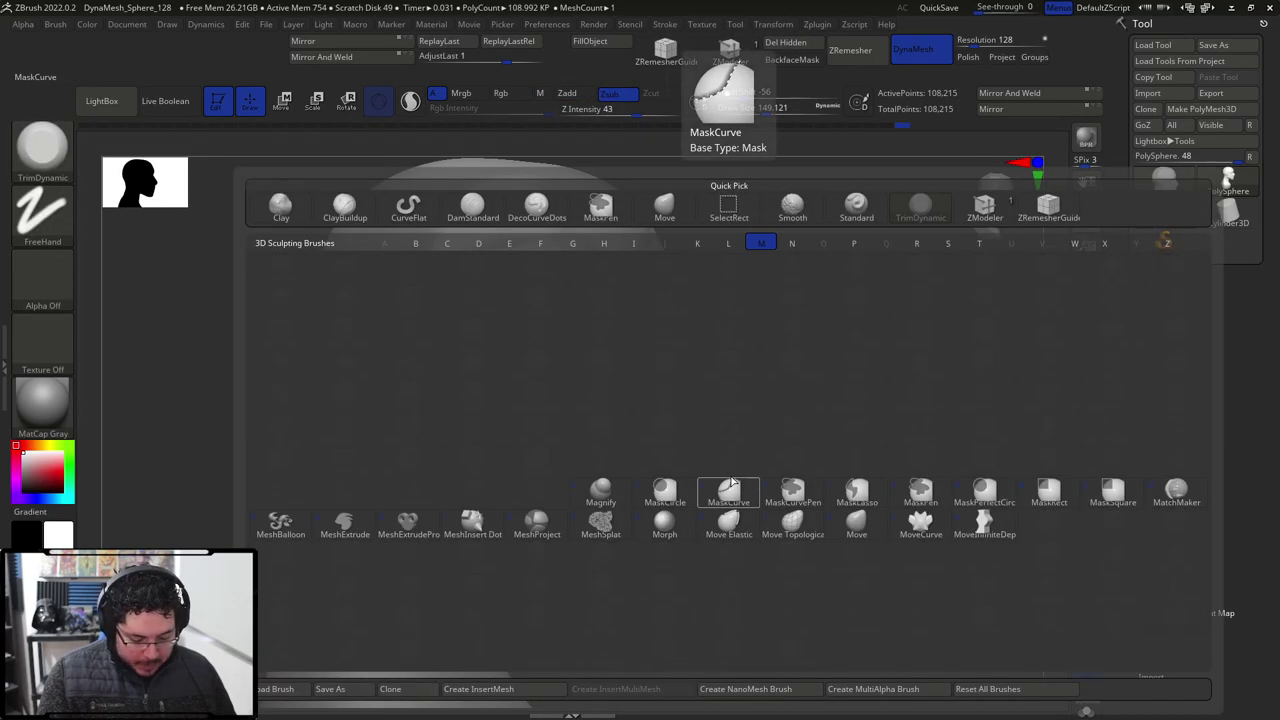
key(m)
key(v)
key(space)
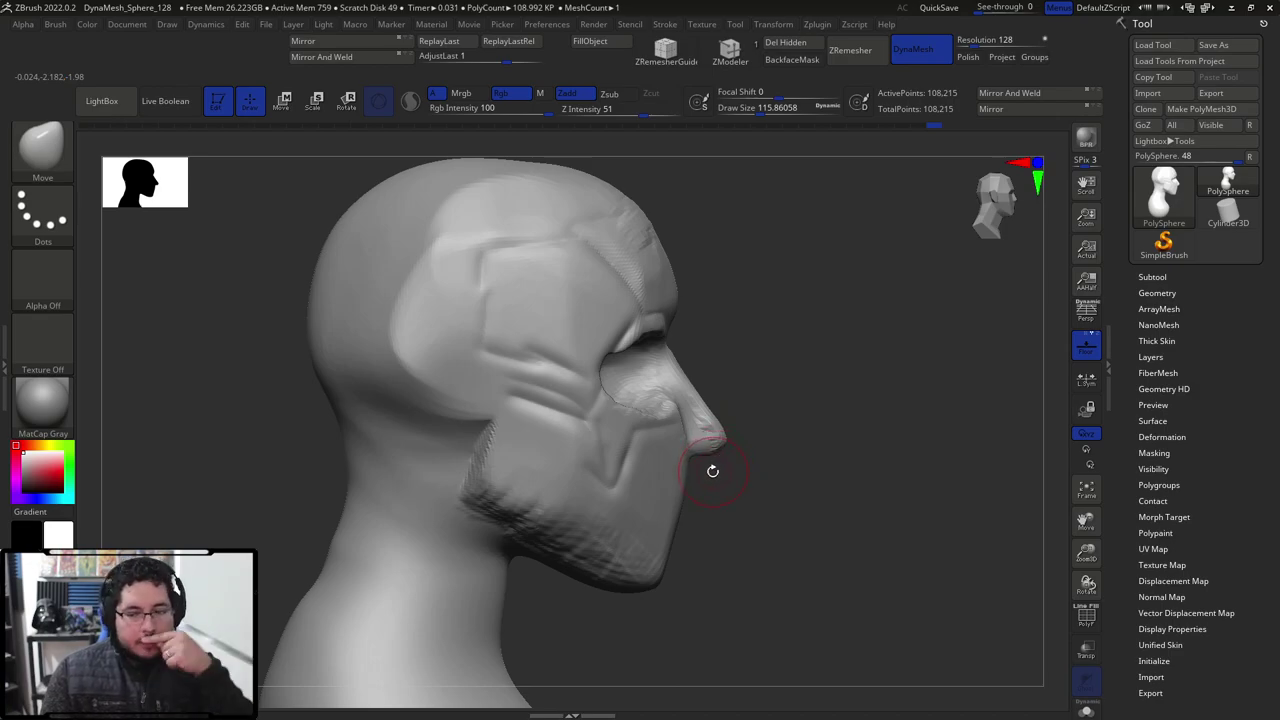
key(space)
key(shift)
drag(760, 422, 655, 416)
Add clay to the nose bridge and its sides below the brow with the ClayBuildup brush at size about 77.
drag(835, 390, 695, 370)
key(b)
key(c)
key(b)
mouse_move(600, 360)
mouse_down()
mouse_move(664, 358)
mouse_move(604, 365)
mouse_up()
key(s)
key(space)
click(686, 350)
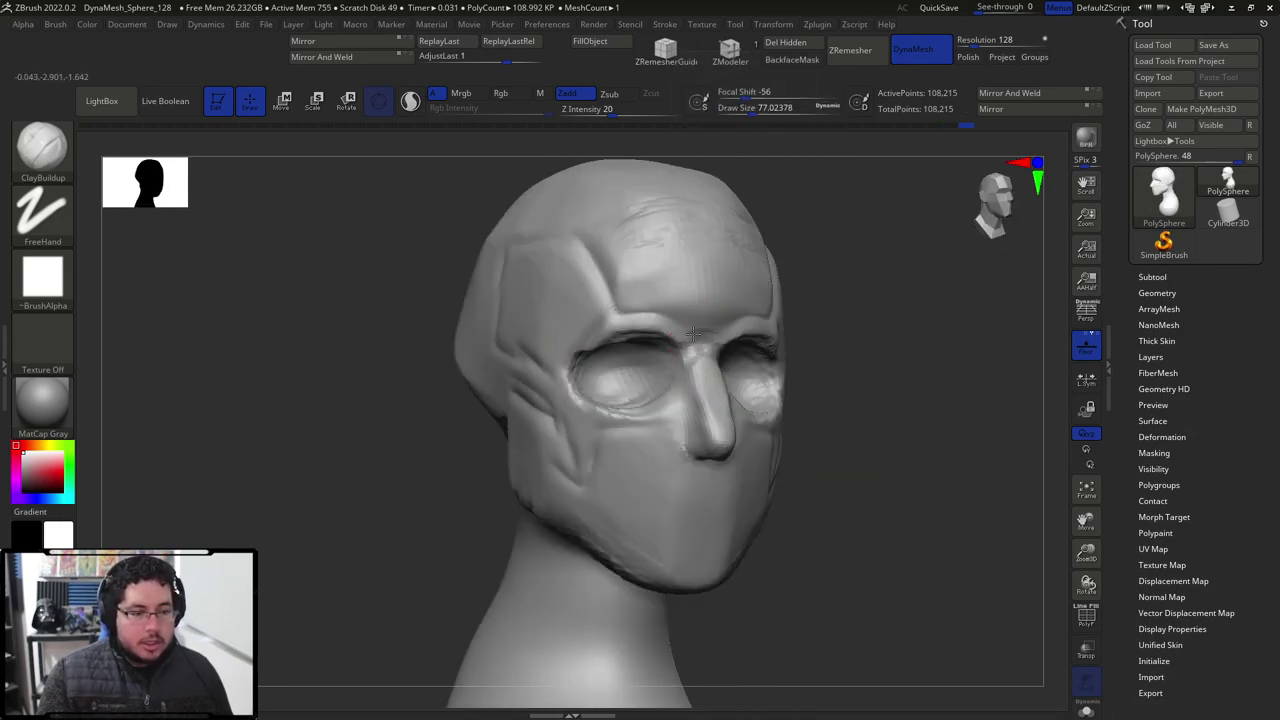
right_drag(702, 376, 662, 400)
mouse_move(700, 366)
mouse_down()
mouse_move(697, 410)
mouse_move(696, 360)
mouse_move(699, 389)
mouse_up()
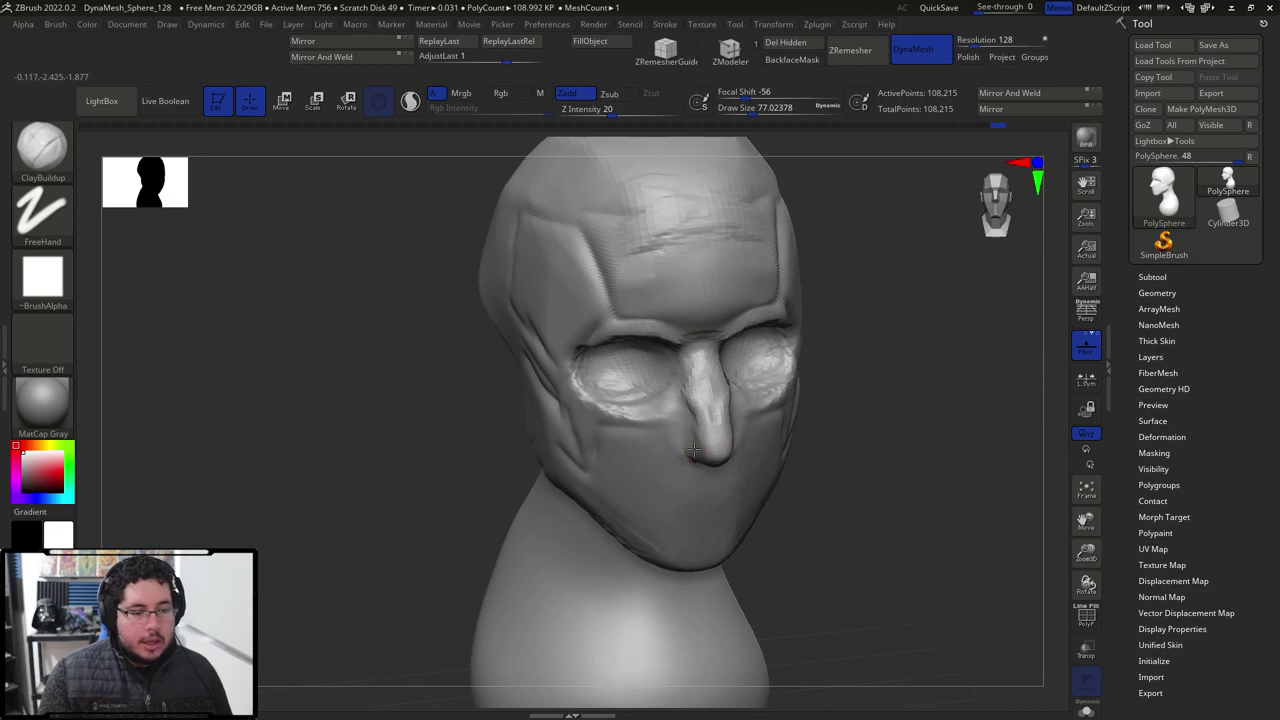
Reshape the brow ridge above the eye sockets from the front with the Move brush at size about 262.
mouse_move(686, 430)
right_down()
mouse_move(820, 390)
mouse_move(886, 343)
mouse_move(789, 329)
mouse_move(729, 337)
mouse_move(894, 343)
right_up()
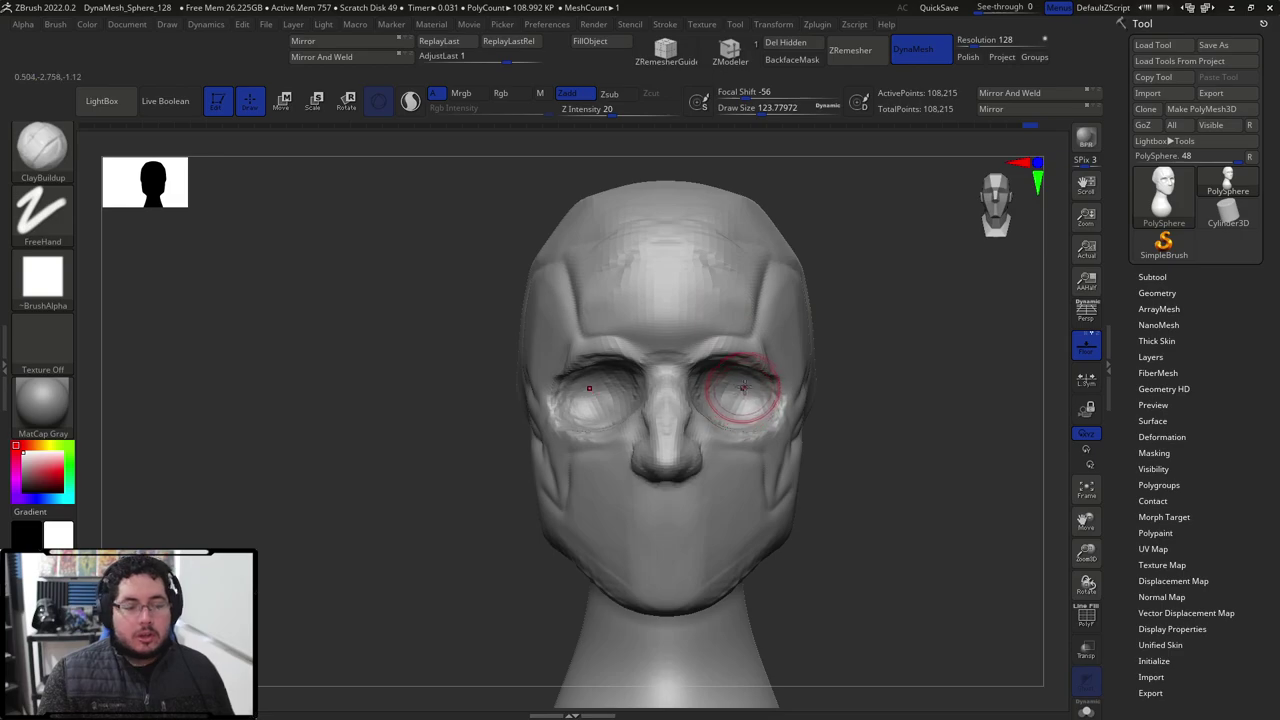
key(b)
key(m)
key(v)
key(space)
drag(741, 387, 757, 387)
drag(728, 345, 722, 372)
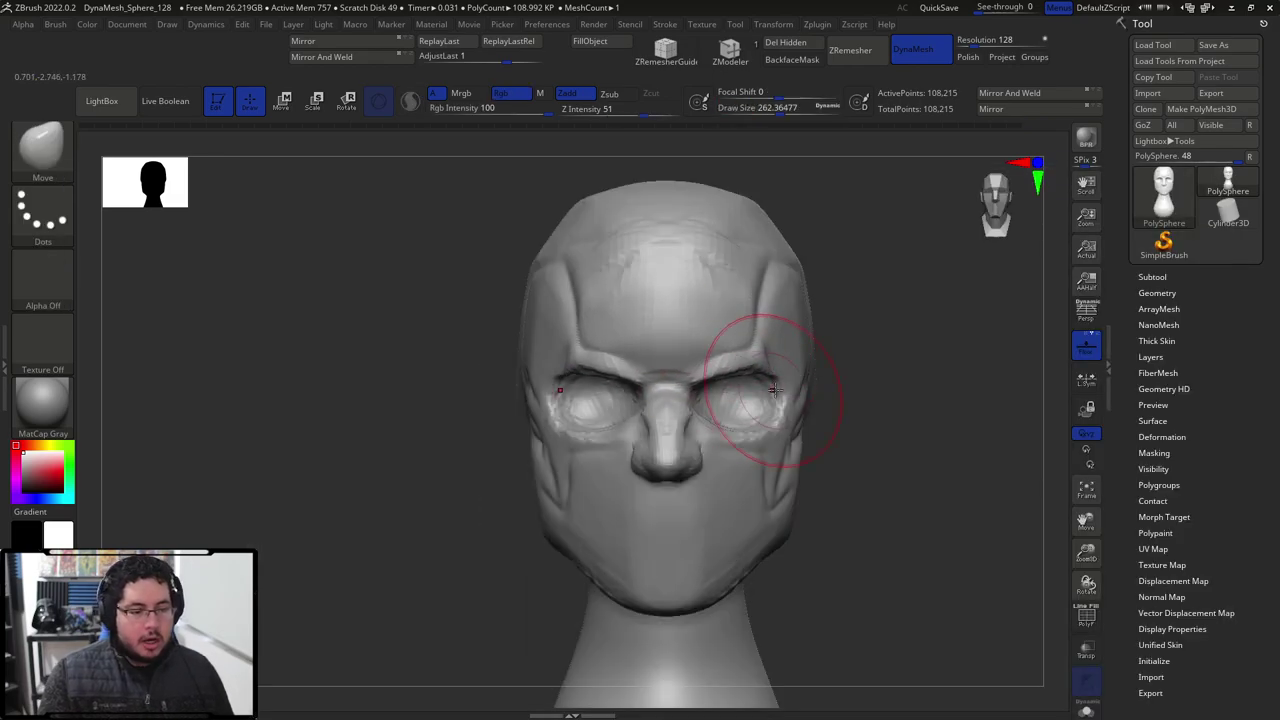
mouse_move(863, 346)
mouse_down()
mouse_move(911, 371)
mouse_move(838, 411)
mouse_up()
key(ctrl)
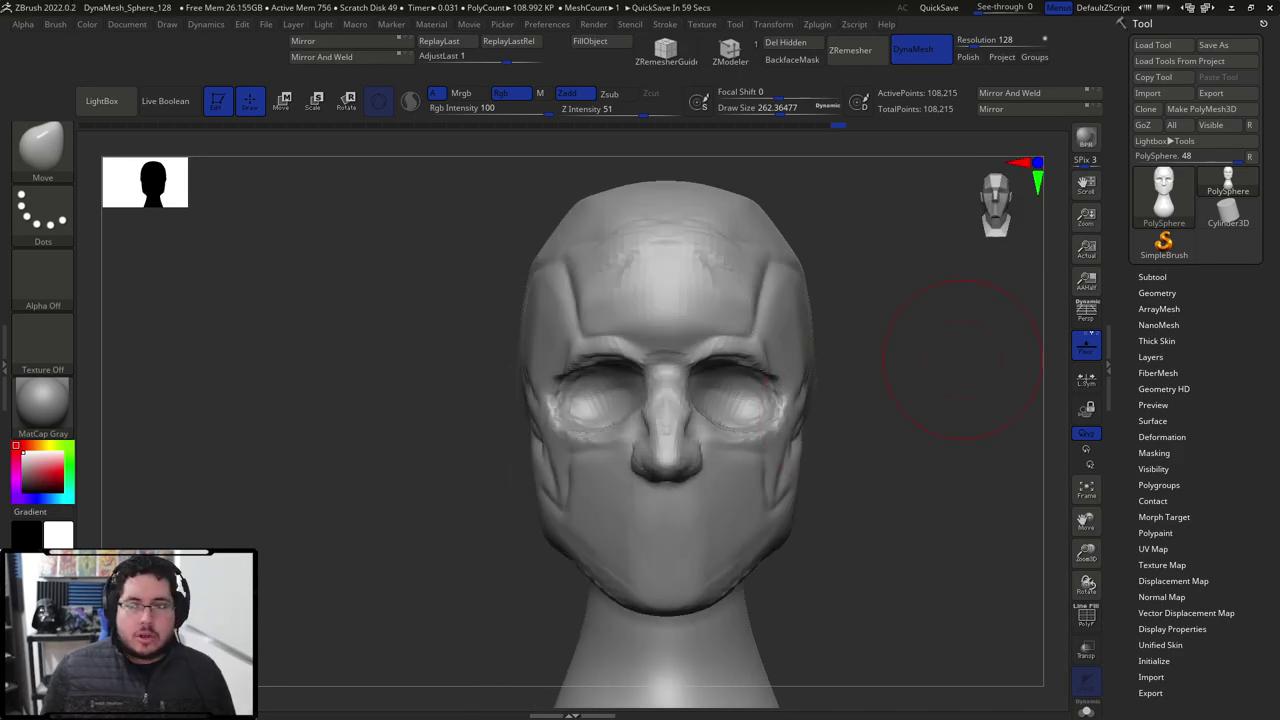
Switch to the web browser, search Google for human skull in a new tab and open an image result.
key(alt+Tab)
key(ctrl+t)
click(679, 32)
text(HUMAN SKULL)
key(Return)
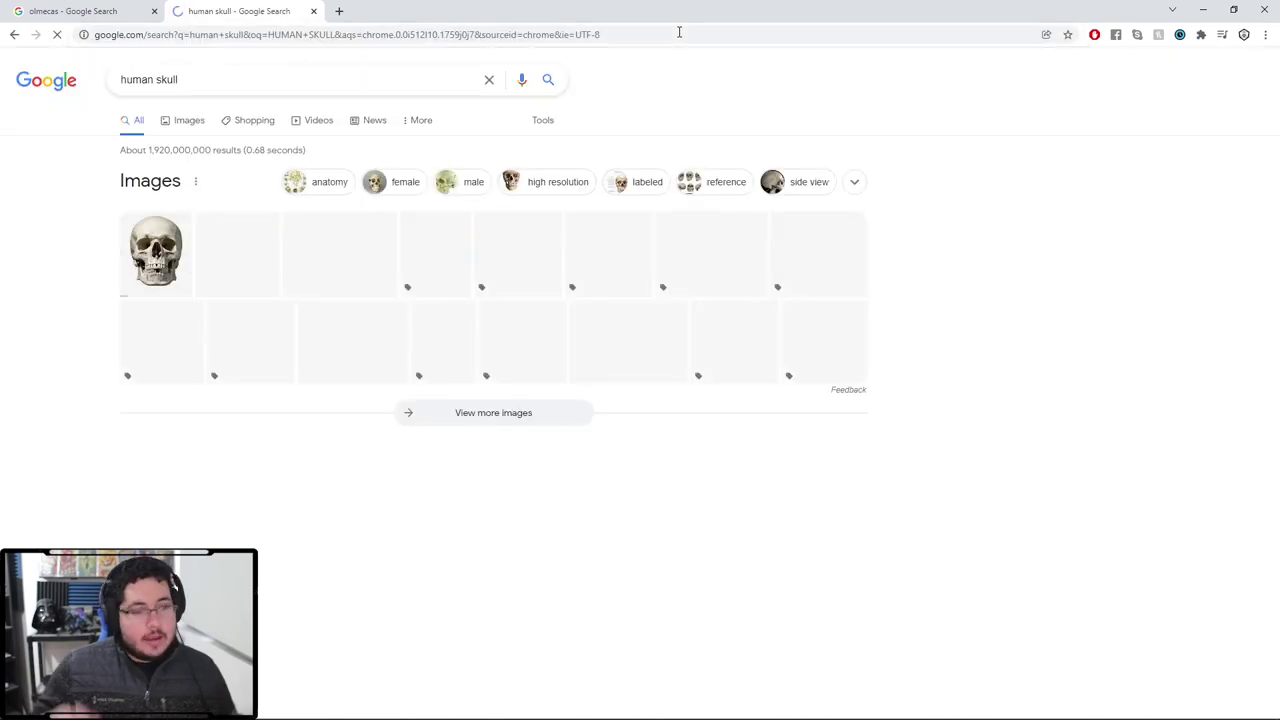
click(370, 242)
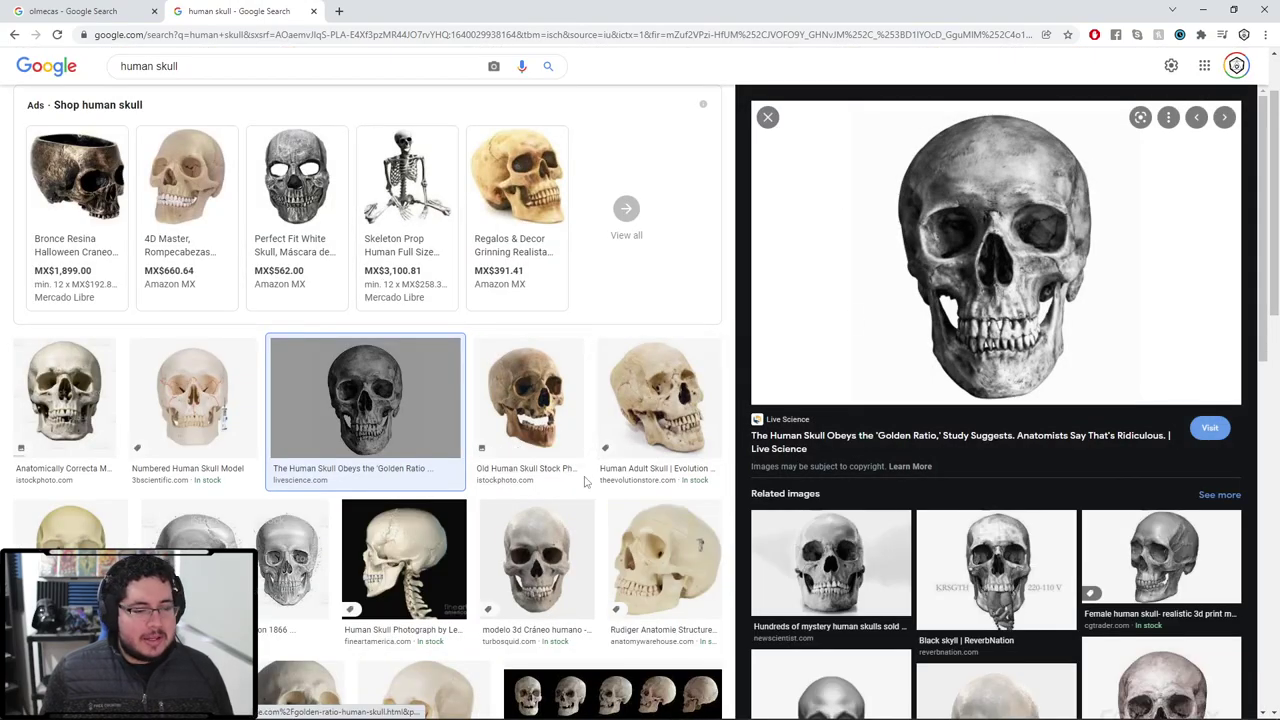
Examine front views of skulls in the image results for the eye sockets and brow, and return to ZBrush.
scroll(560, 420, down, 2)
click(538, 448)
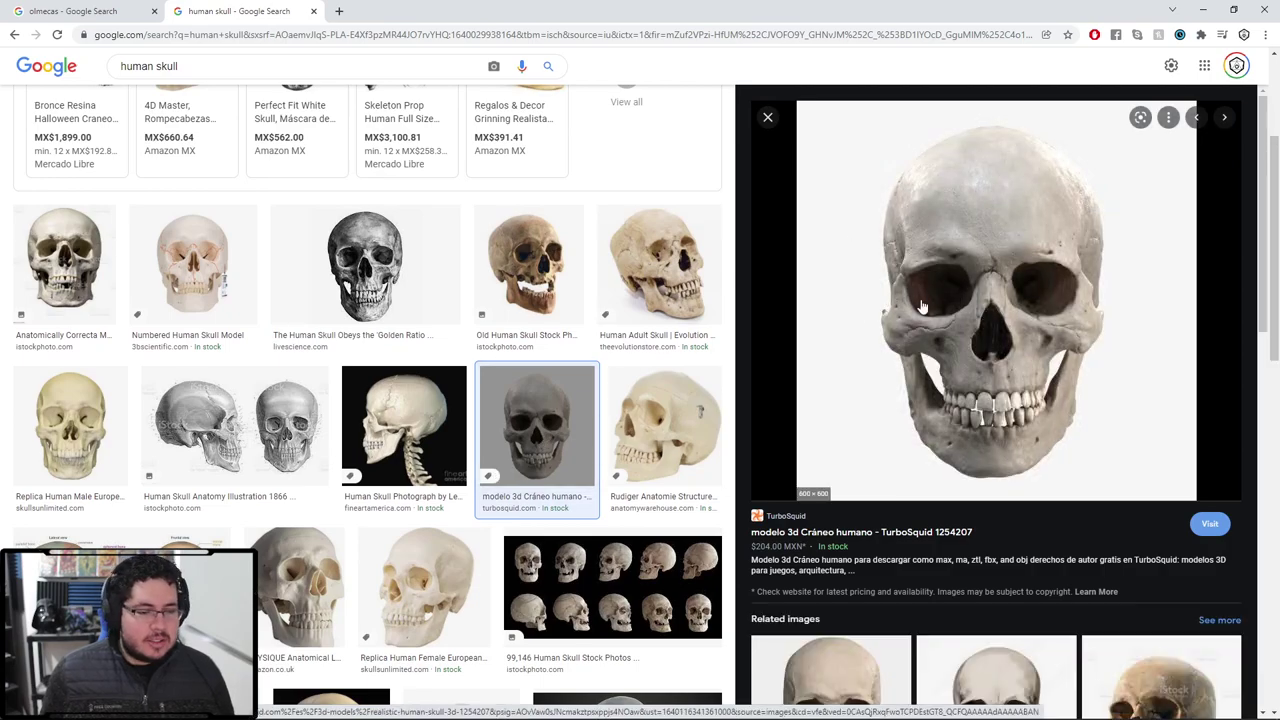
scroll(600, 480, down, 3)
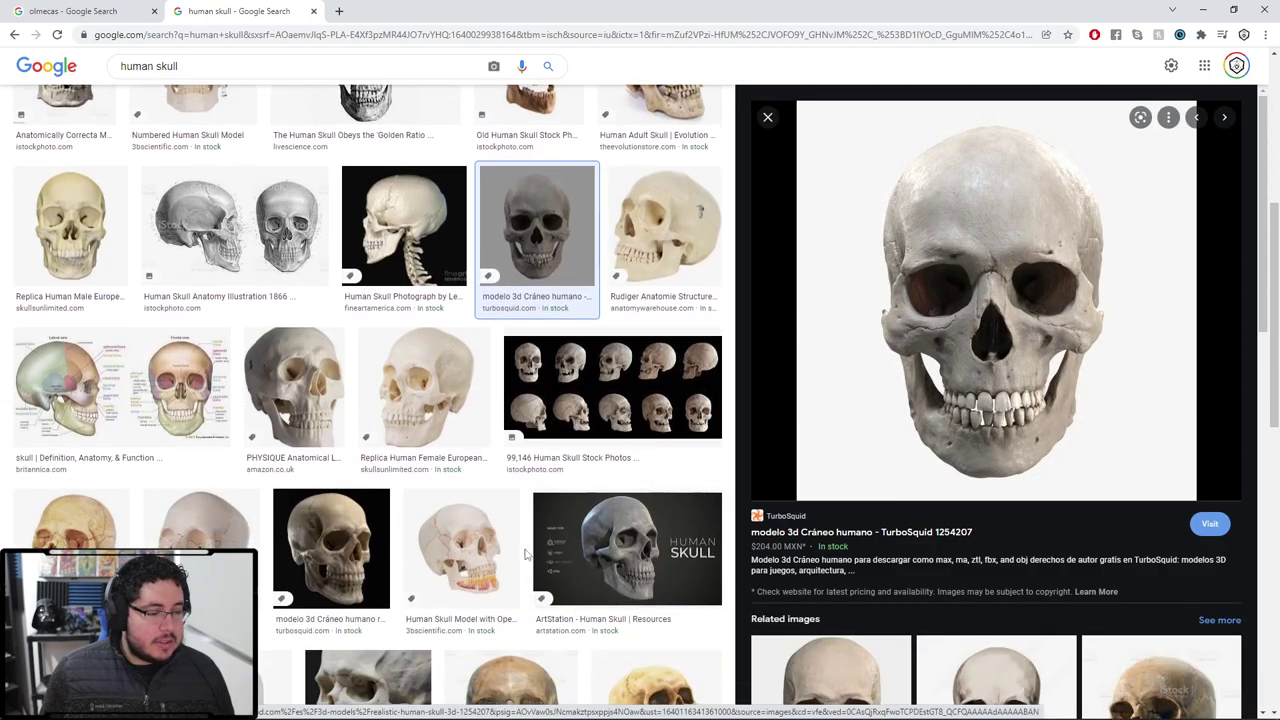
scroll(412, 540, down, 4)
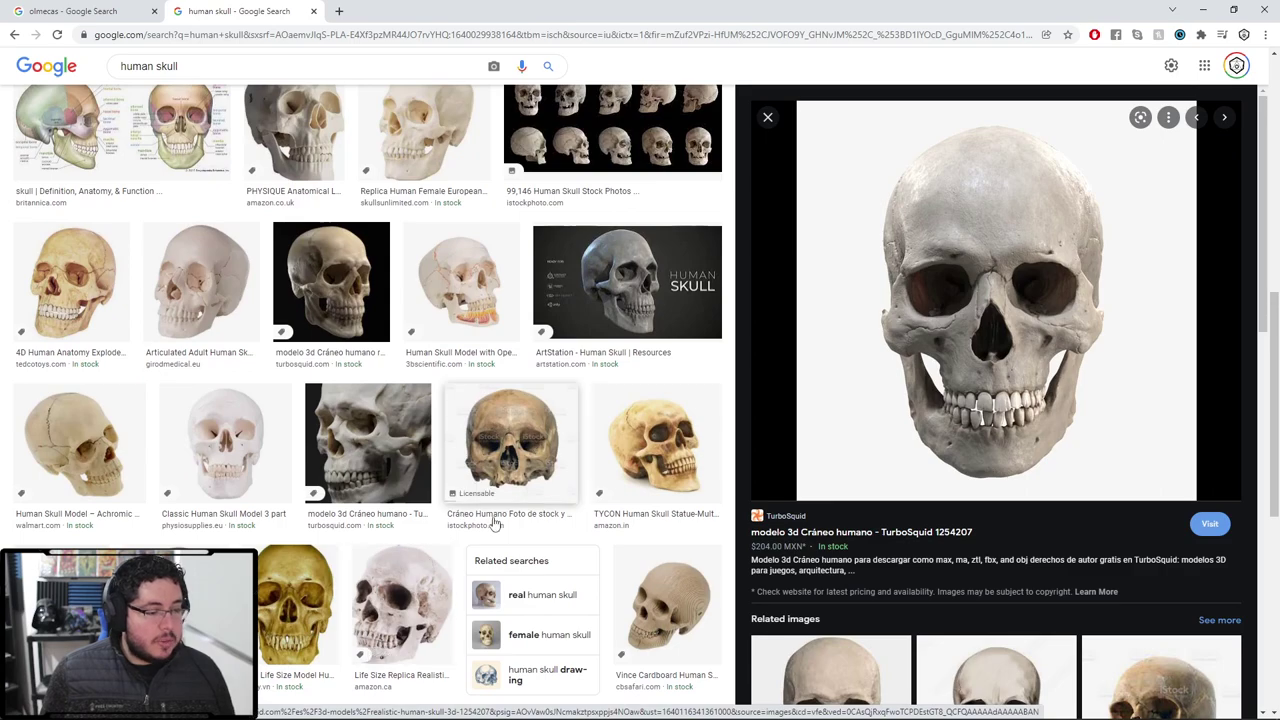
click(511, 445)
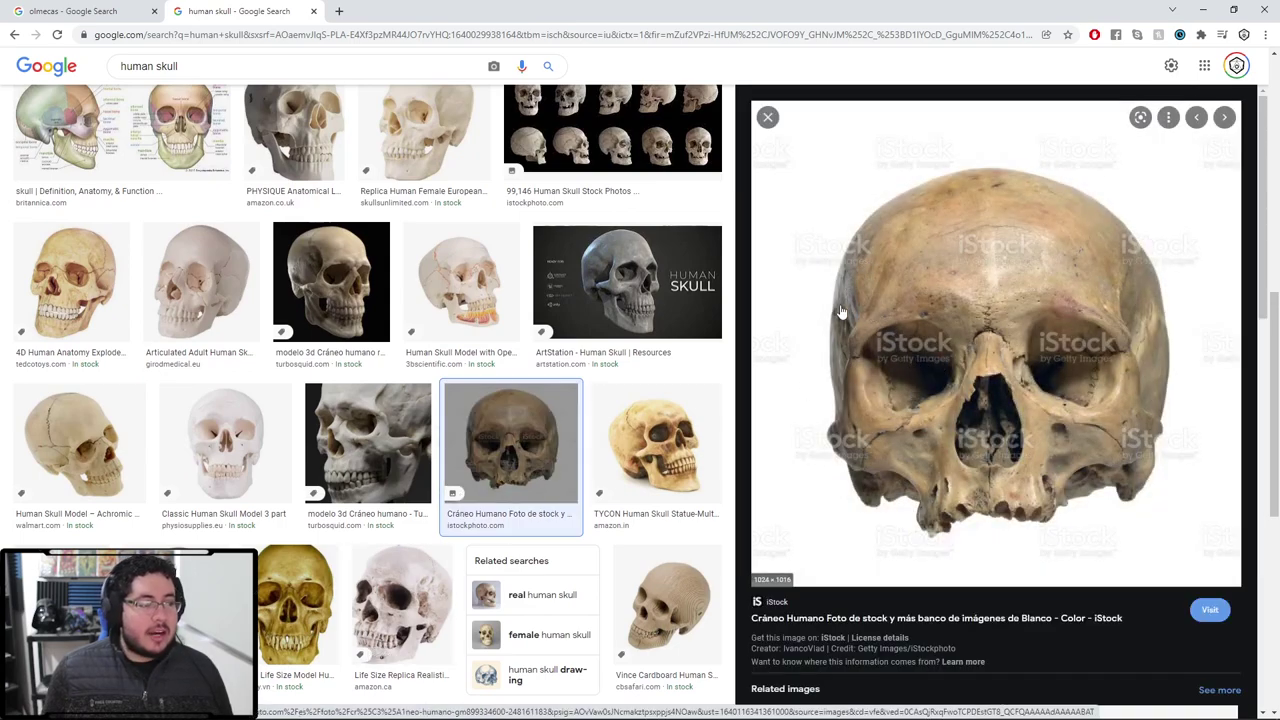
key(alt+Tab)
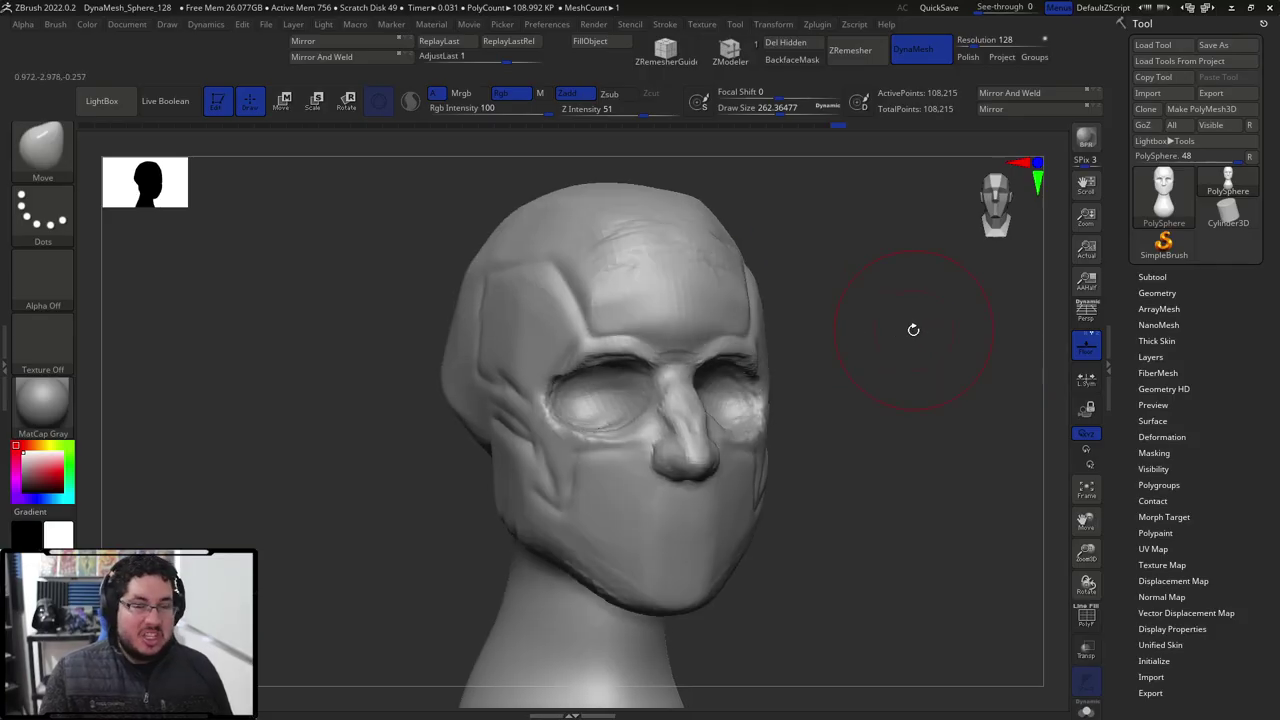
Build up the brow ridge and forehead side with the ClayBuildup brush at size about 120 and smooth the forehead.
drag(914, 329, 860, 320)
key(b)
key(c)
key(b)
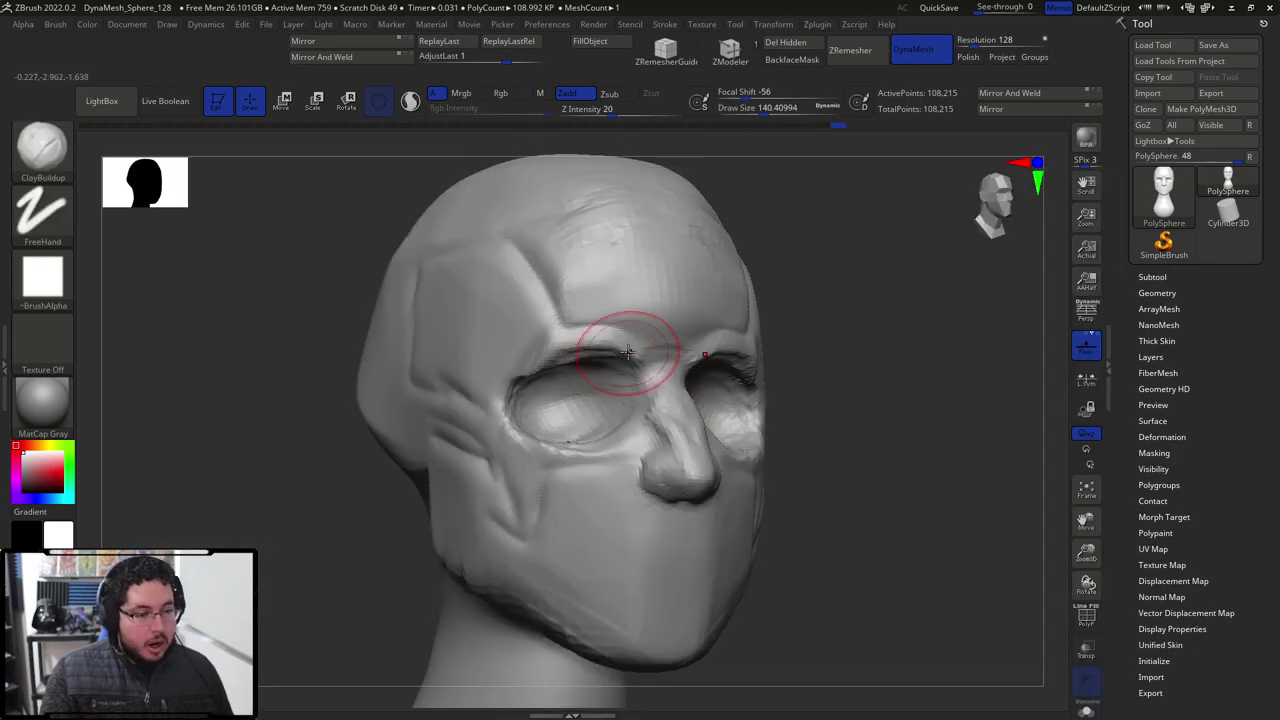
key(bracketleft)
mouse_move(617, 341)
mouse_down()
mouse_move(563, 352)
mouse_move(540, 277)
mouse_up()
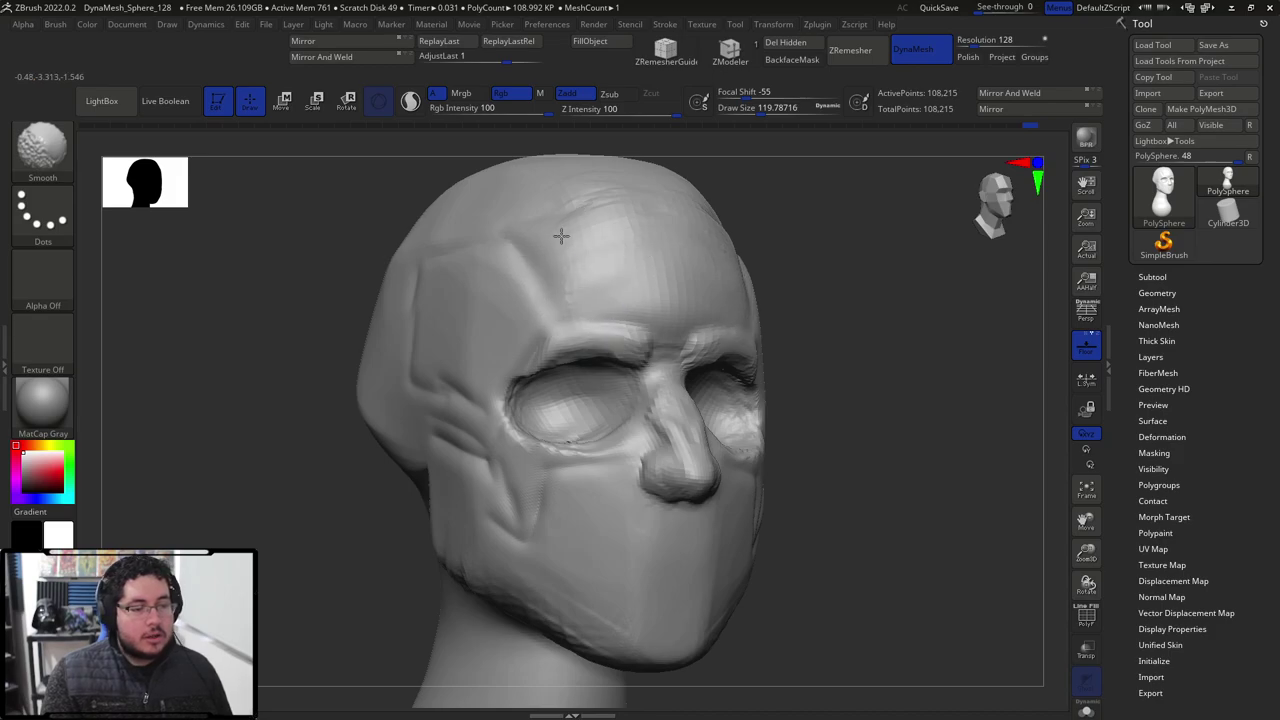
key(b)
key(t)
key(c)
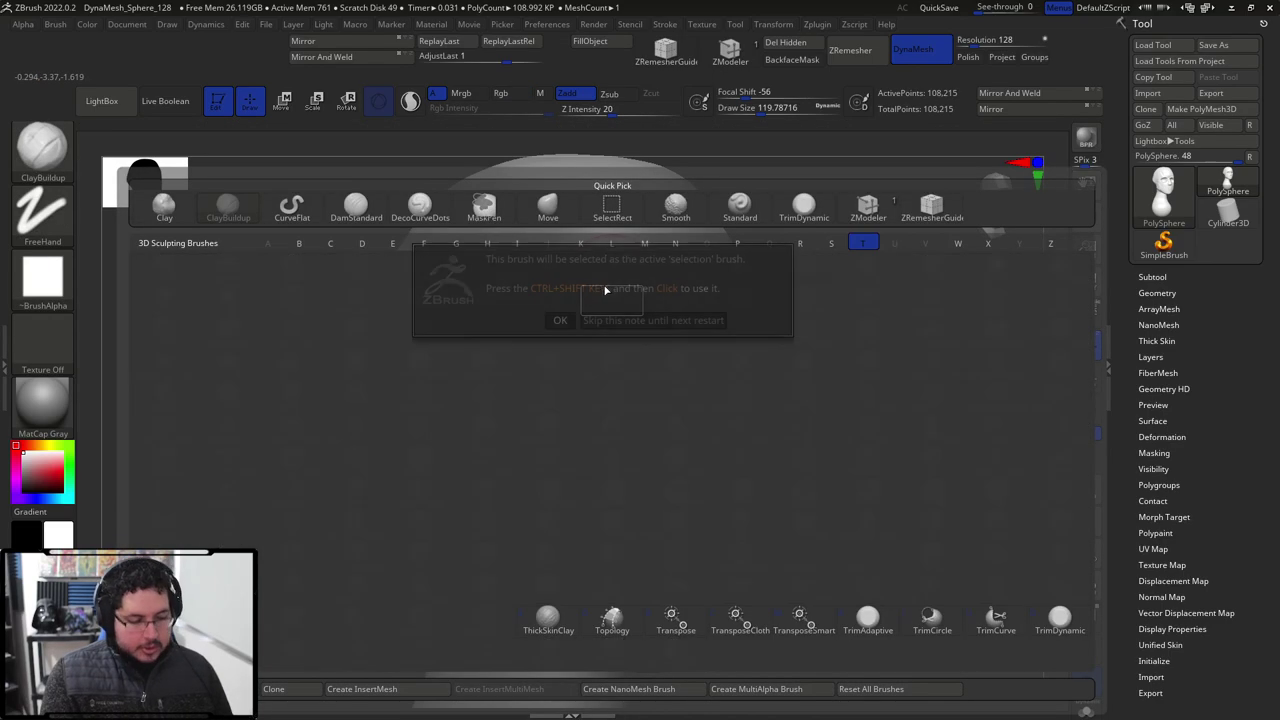
click(560, 318)
key(b)
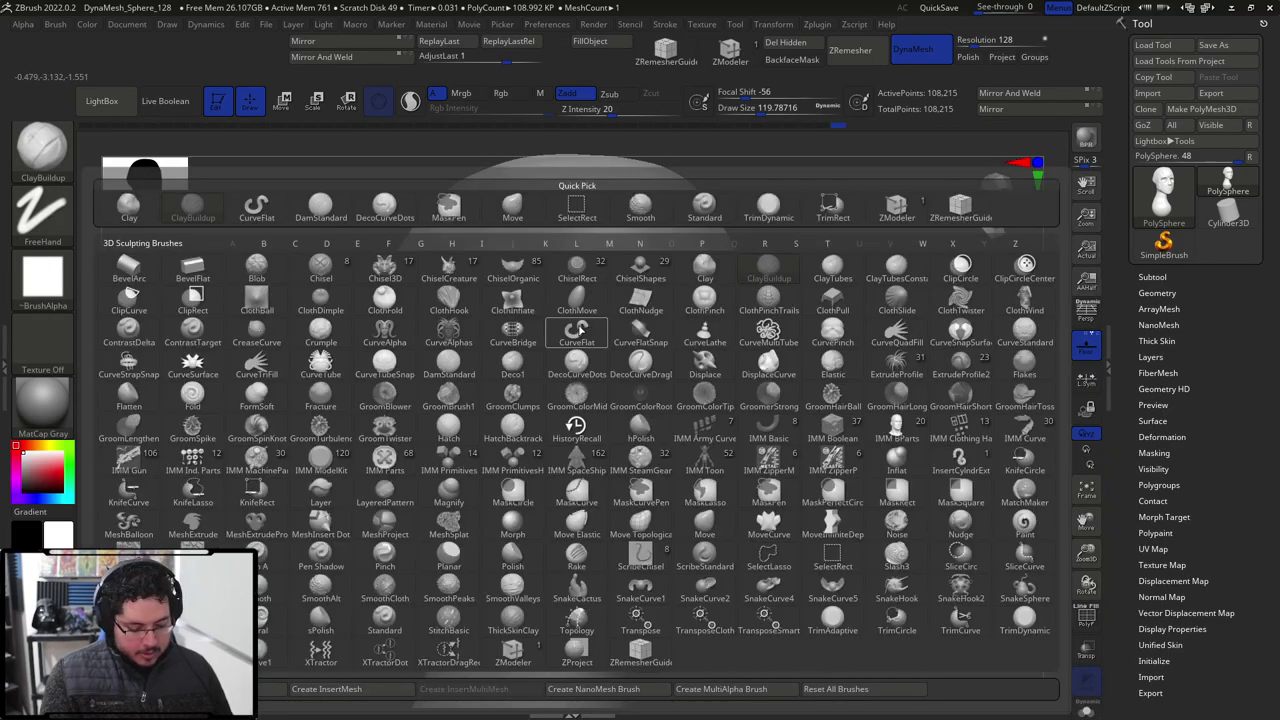
key(Escape)
Flatten the edge between the forehead and temple with the TrimDynamic brush at size about 217.
key(b)
key(t)
key(d)
key(space)
drag(509, 269, 509, 320)
mouse_move(745, 245)
mouse_down()
mouse_move(794, 243)
mouse_move(796, 285)
mouse_up()
drag(455, 348, 475, 380)
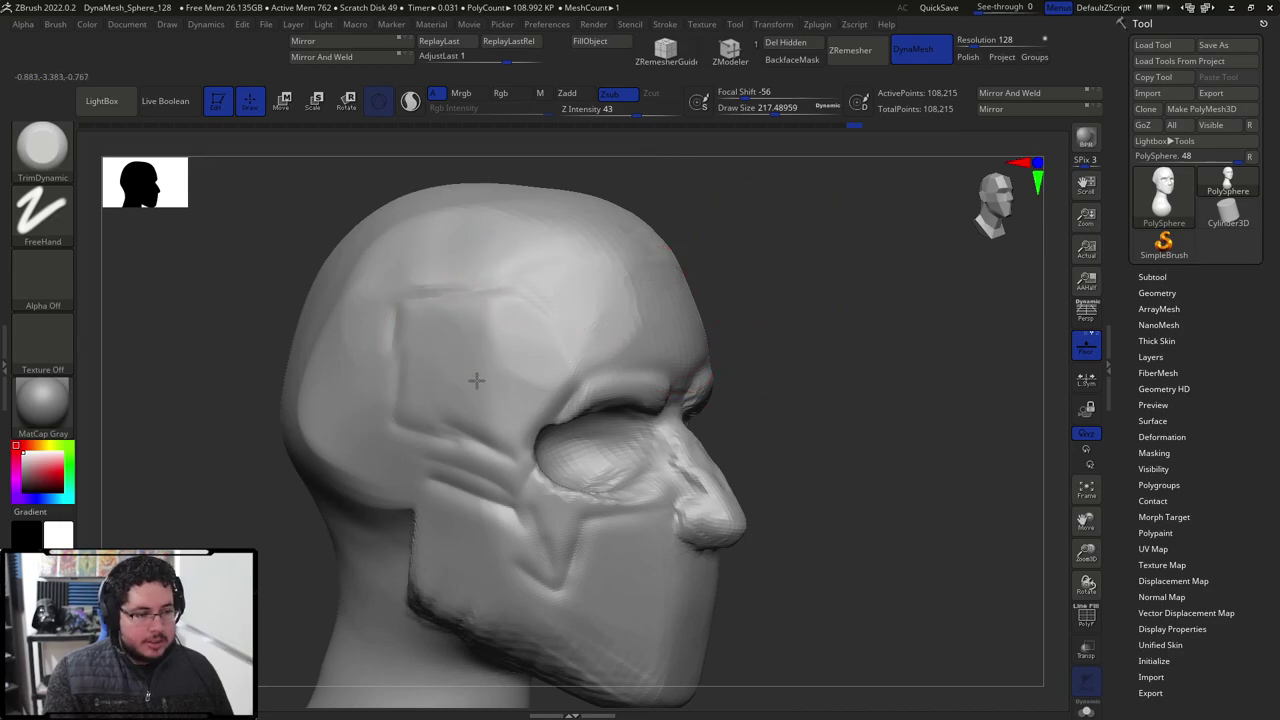
Examine three-quarter skull images in the browser for the temple and side plane of the forehead, and return to ZBrush.
key(alt+Tab)
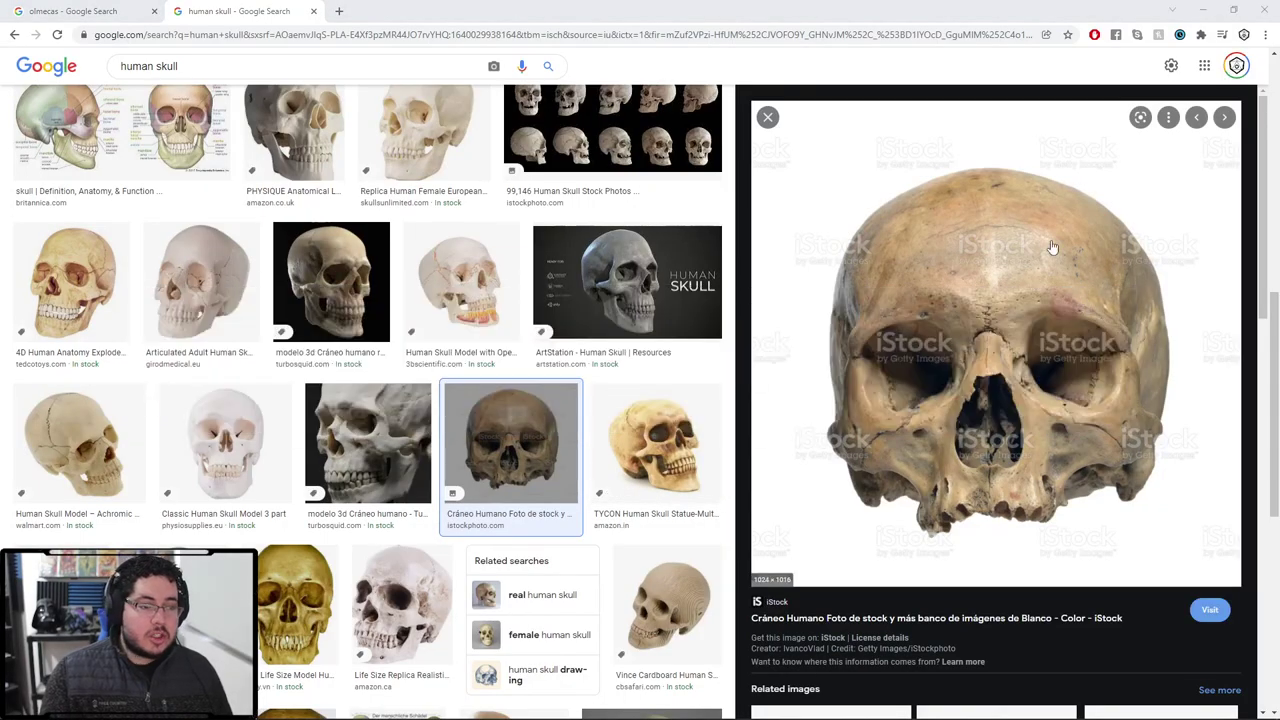
click(627, 282)
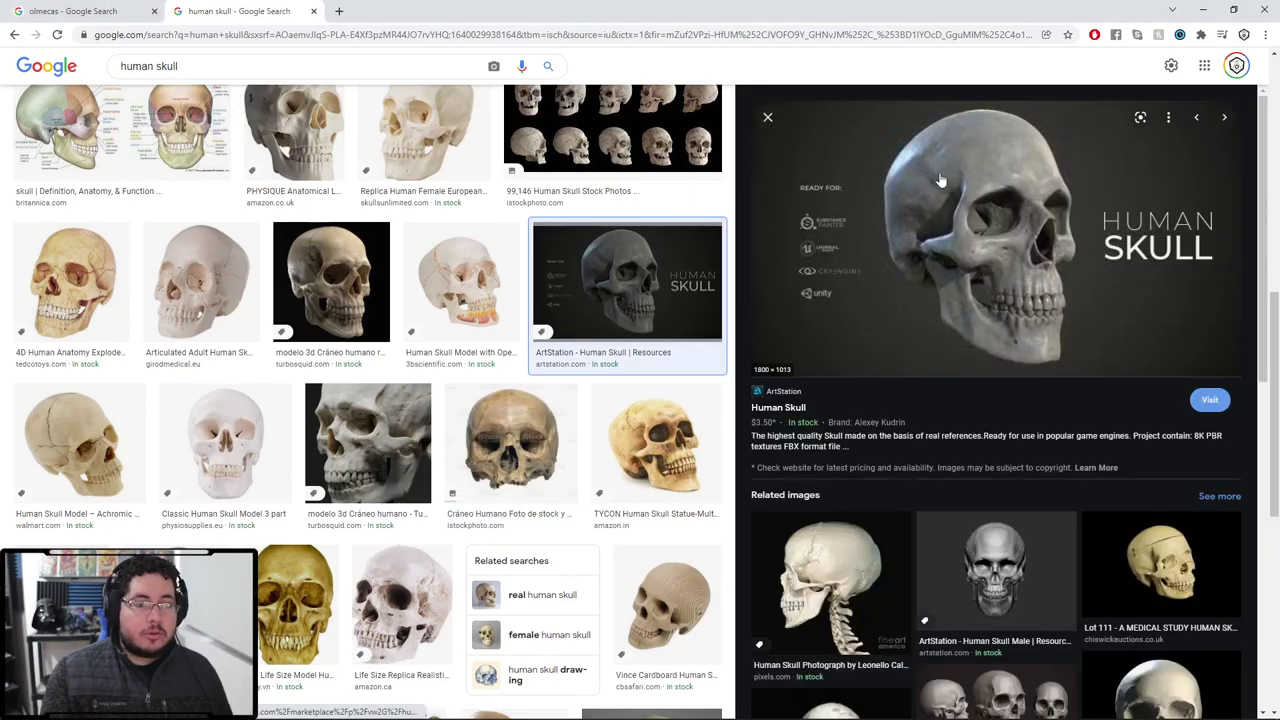
key(Left)
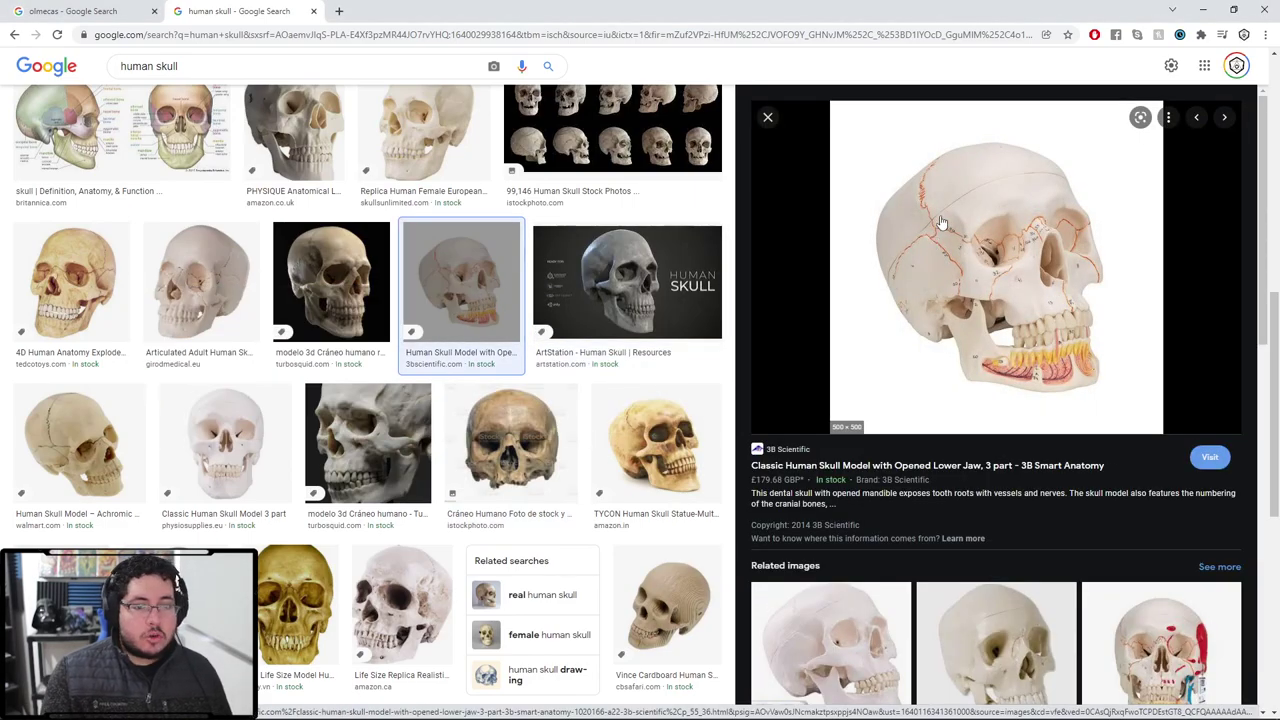
key(alt+Tab)
key(alt+Tab)
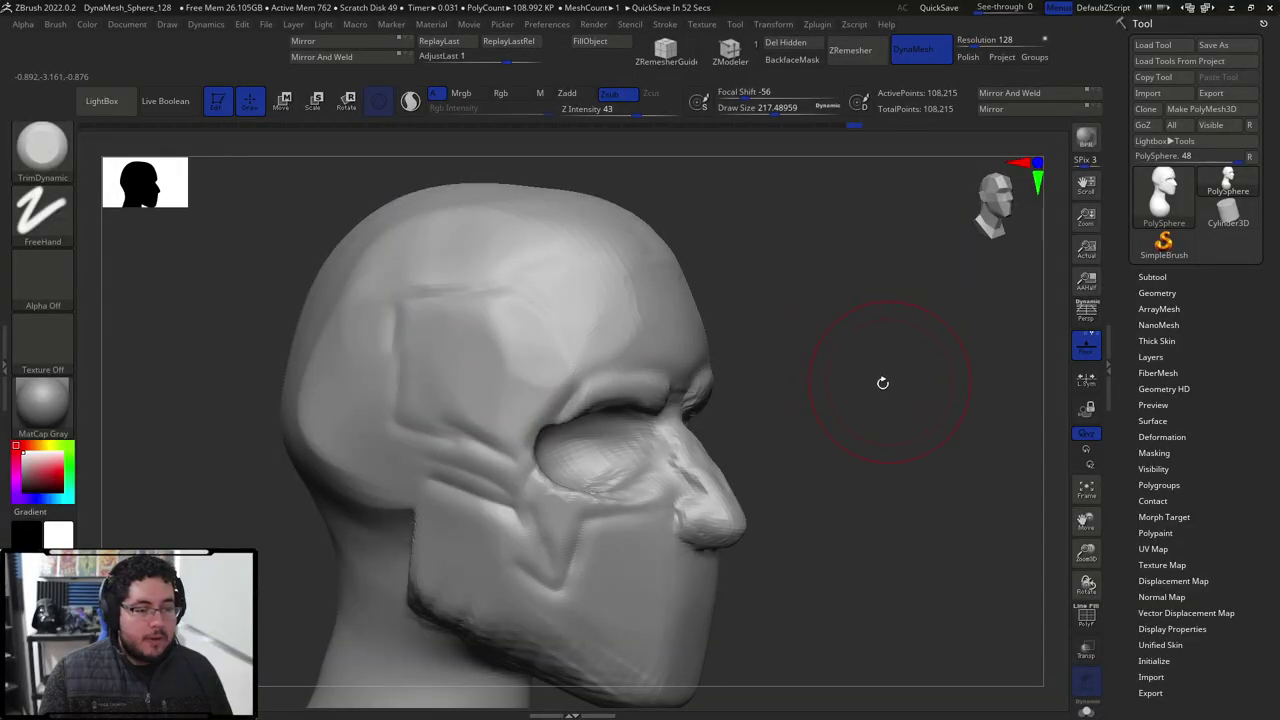
Build up the temporal ridge at the side of the forehead with the ClayBuildup brush.
key(b)
key(c)
key(b)
key(space)
drag(563, 358, 555, 358)
mouse_move(483, 340)
mouse_down()
mouse_move(508, 371)
mouse_move(488, 415)
mouse_move(470, 368)
mouse_up()
mouse_move(484, 310)
mouse_down()
mouse_move(512, 322)
mouse_move(541, 363)
mouse_up()
drag(800, 285, 662, 265)
Add clay around the temple hollow and behind the outer brow with ClayBuildup, smoothing the transition to the eye socket.
key(space)
drag(792, 356, 752, 400)
drag(811, 305, 771, 326)
shift+drag(756, 380, 757, 403)
mouse_move(778, 335)
mouse_down()
mouse_move(740, 382)
mouse_move(798, 322)
mouse_up()
key(space)
drag(730, 268, 774, 332)
drag(880, 290, 965, 285)
mouse_move(803, 323)
right_down()
mouse_move(834, 297)
mouse_move(739, 314)
right_up()
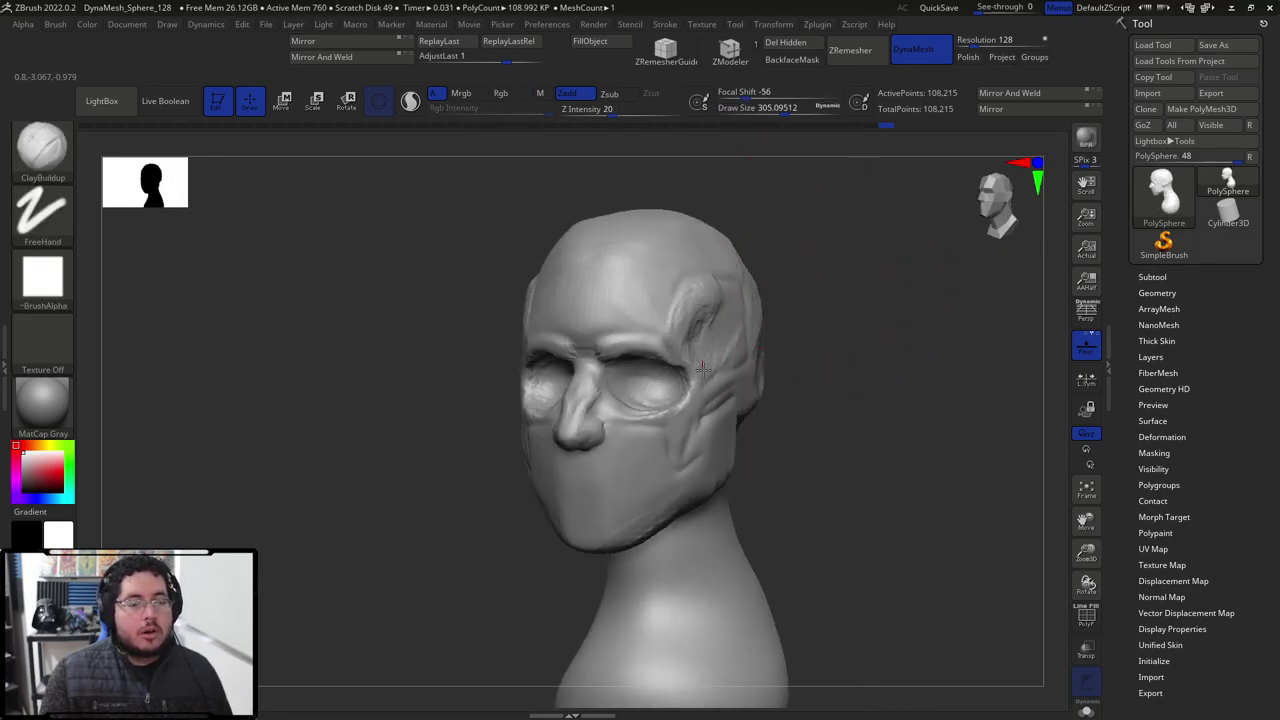
Build up the cheekbone below the outer corner of the eye socket with the ClayBuildup brush at size about 145.
mouse_move(752, 360)
right_down()
mouse_move(857, 343)
mouse_move(803, 363)
mouse_move(867, 345)
mouse_move(936, 392)
right_up()
key(bracketleft)
right_drag(727, 309, 611, 400)
mouse_move(806, 251)
right_down()
mouse_move(610, 375)
mouse_move(806, 294)
mouse_move(609, 420)
right_up()
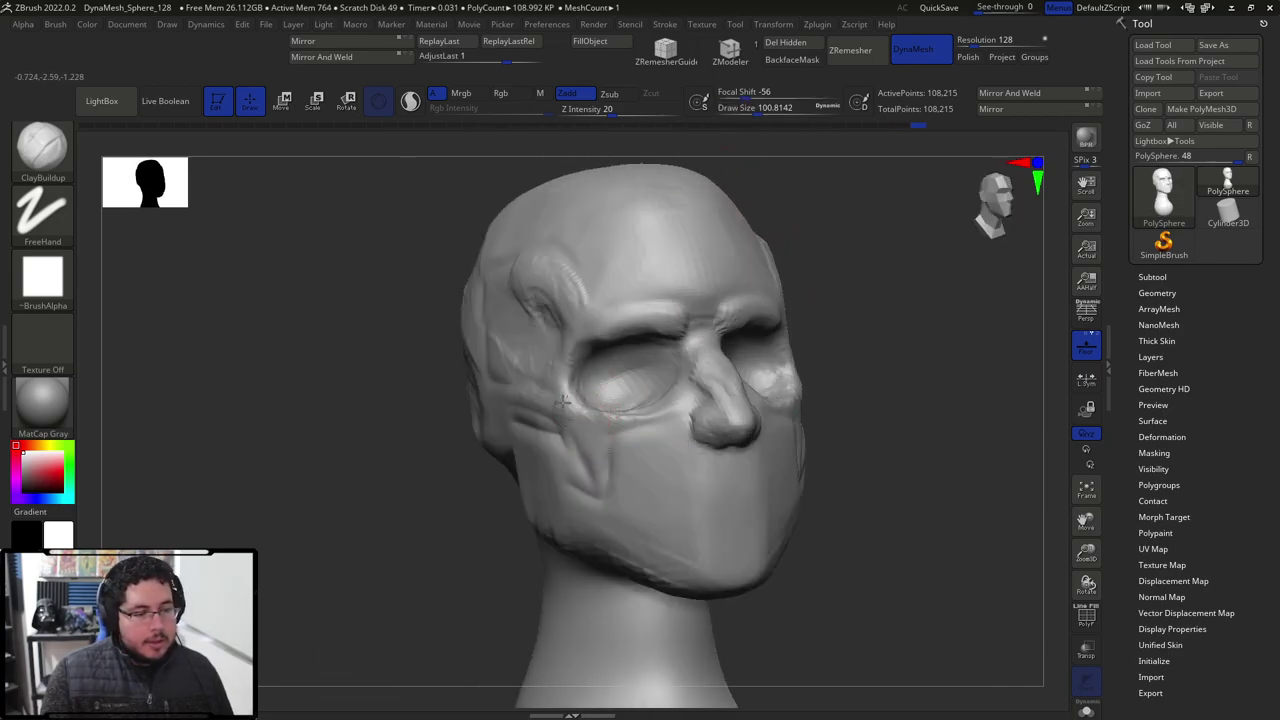
key(space)
drag(594, 422, 602, 422)
drag(602, 432, 563, 416)
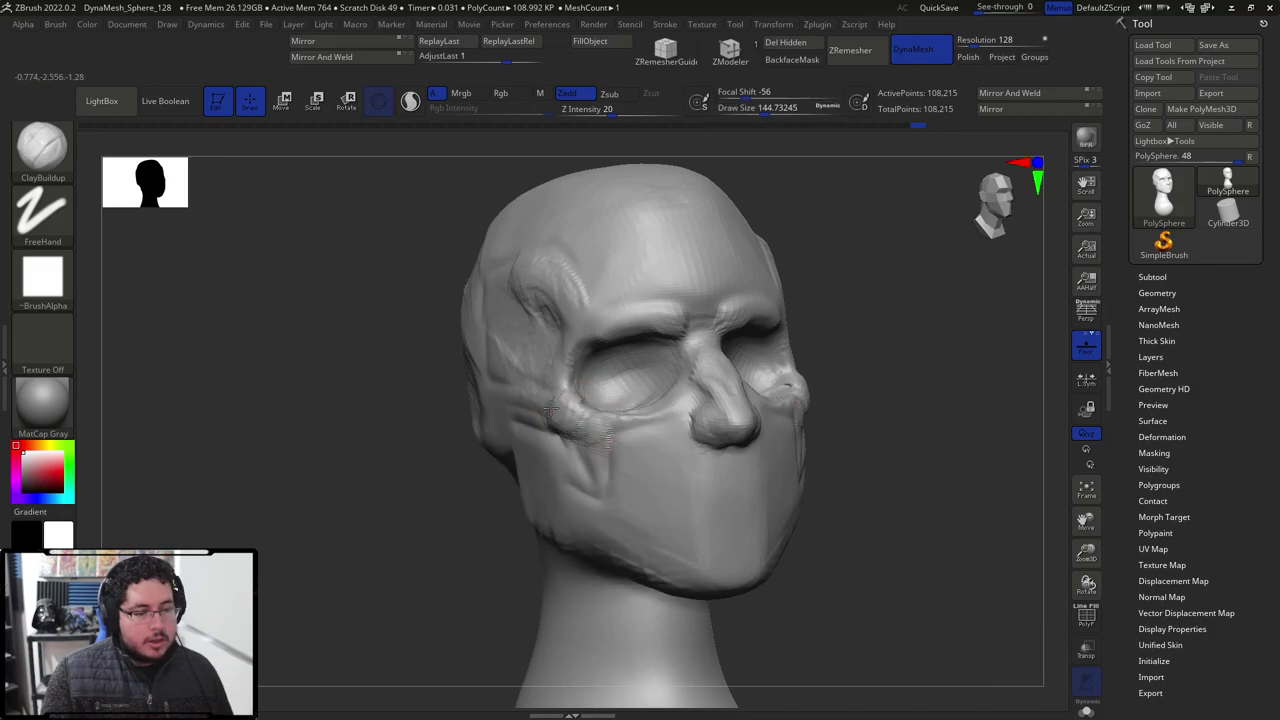
right_drag(851, 258, 596, 394)
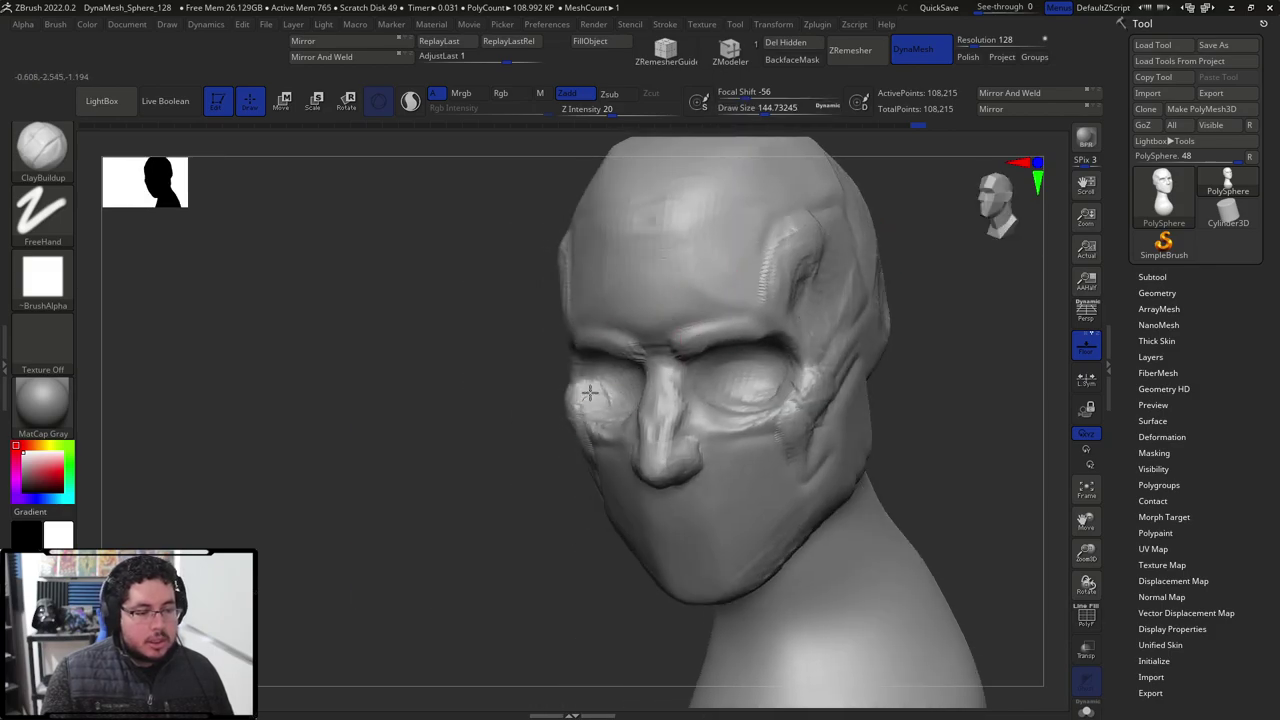
Define the zygomatic arch from the cheekbone back toward the ear with the ClayBuildup brush at size about 145.
right_drag(600, 440, 523, 380)
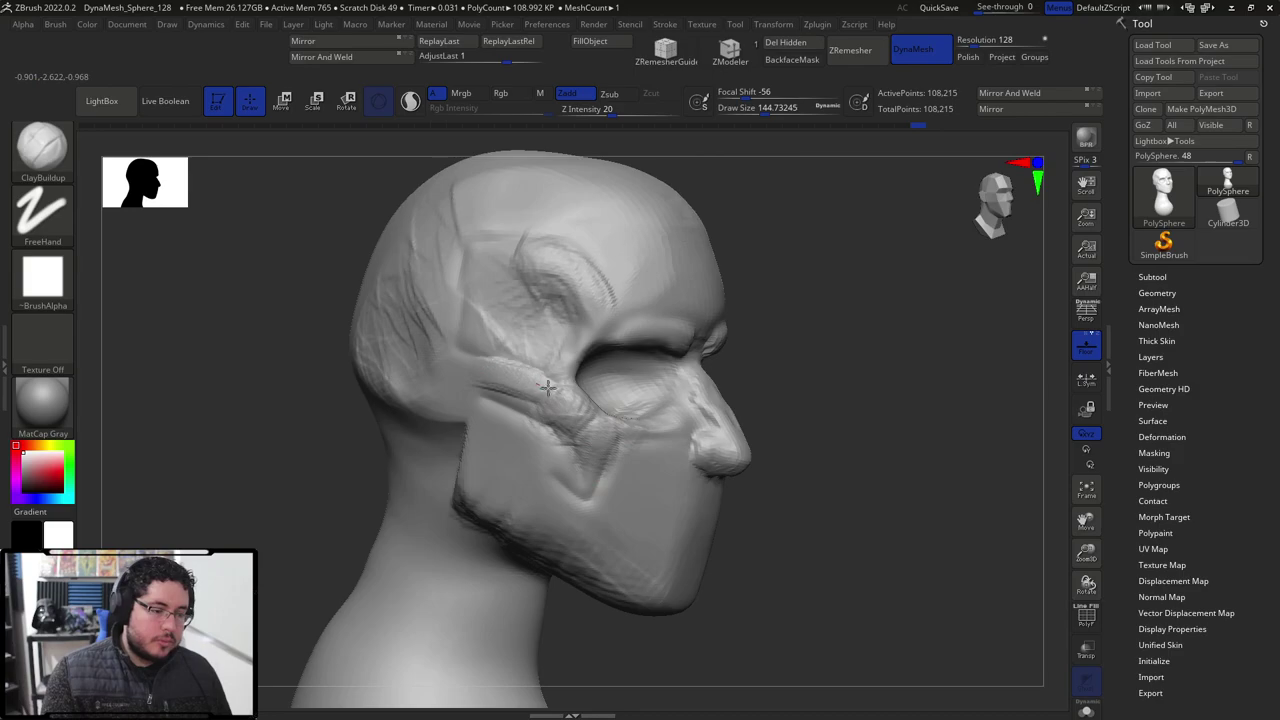
shift+drag(466, 387, 540, 420)
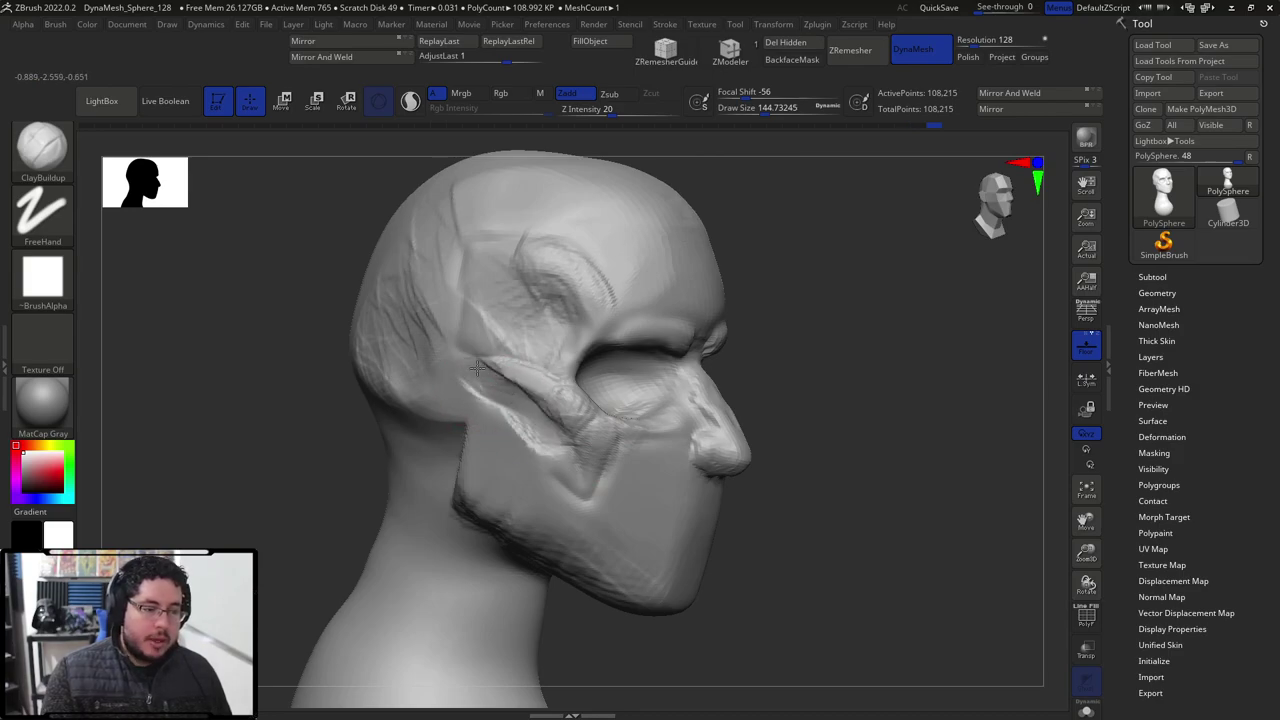
shift+drag(487, 358, 554, 405)
right_drag(803, 363, 783, 334)
drag(599, 450, 601, 453)
Shape the cheek plane from below the cheekbone down to the jaw with the ClayBuildup brush at size about 212.
right_drag(815, 457, 741, 390)
key(space)
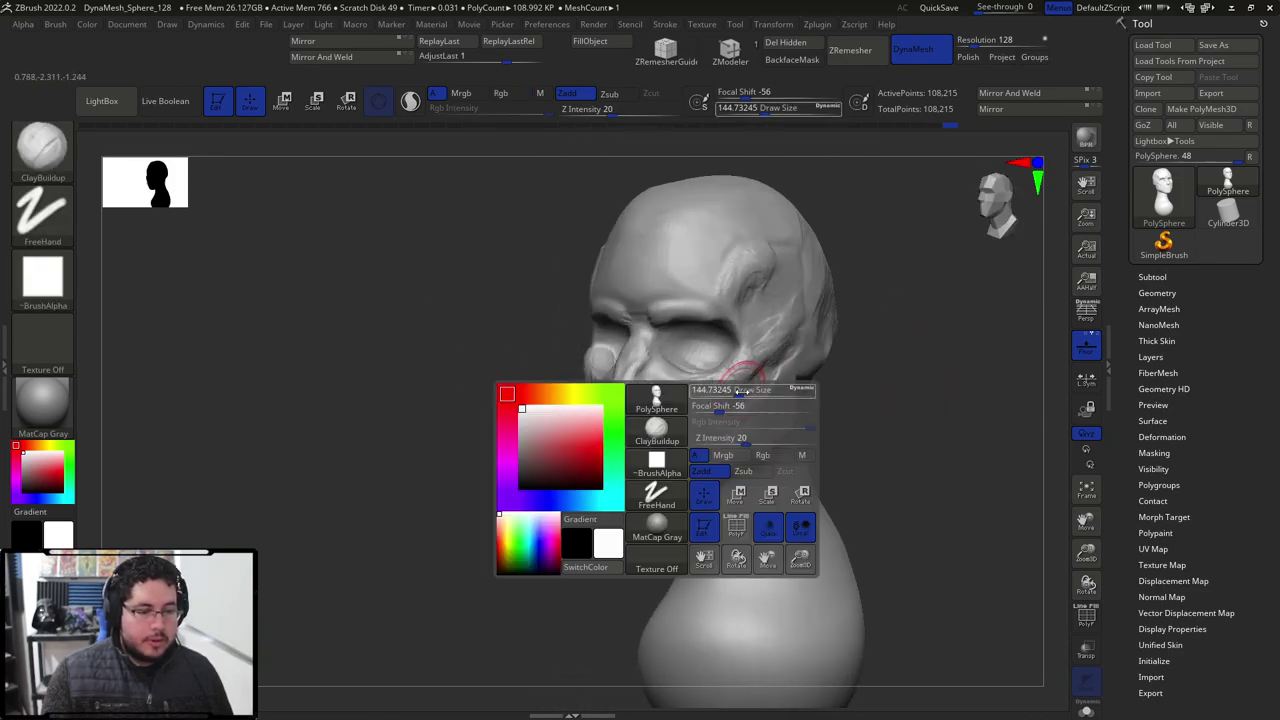
drag(741, 391, 751, 391)
drag(742, 384, 728, 423)
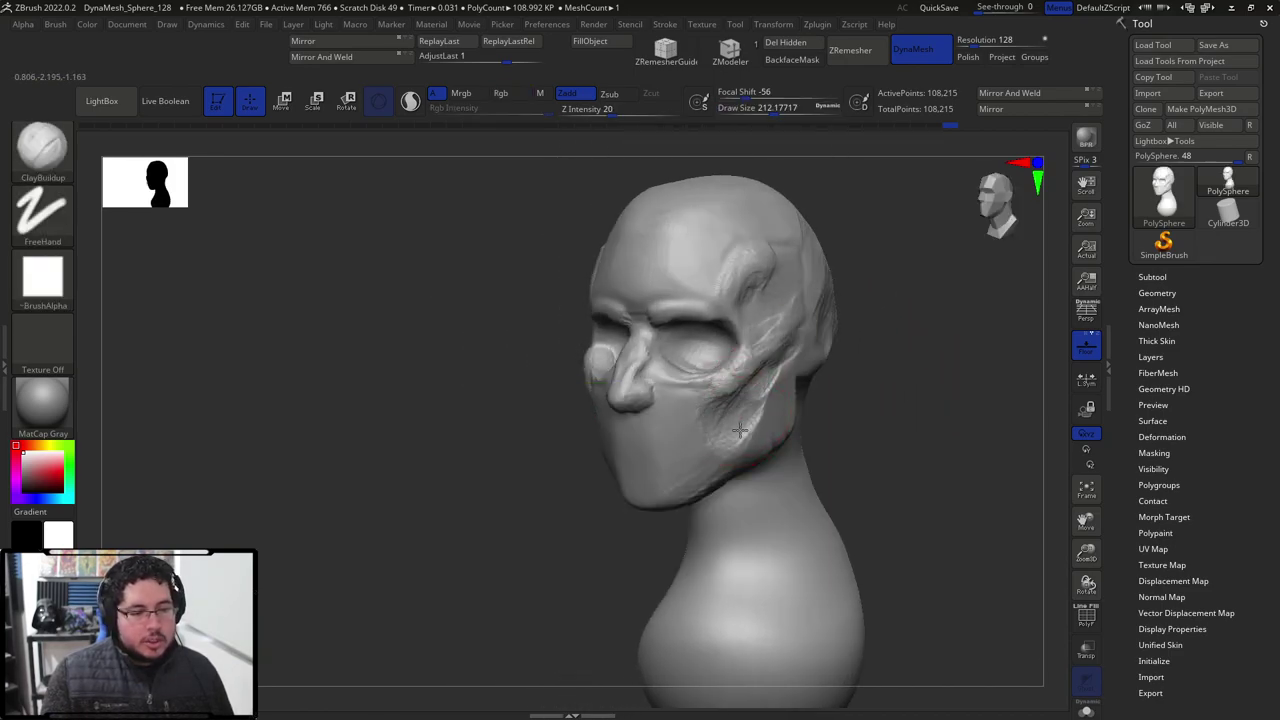
right_drag(842, 363, 749, 386)
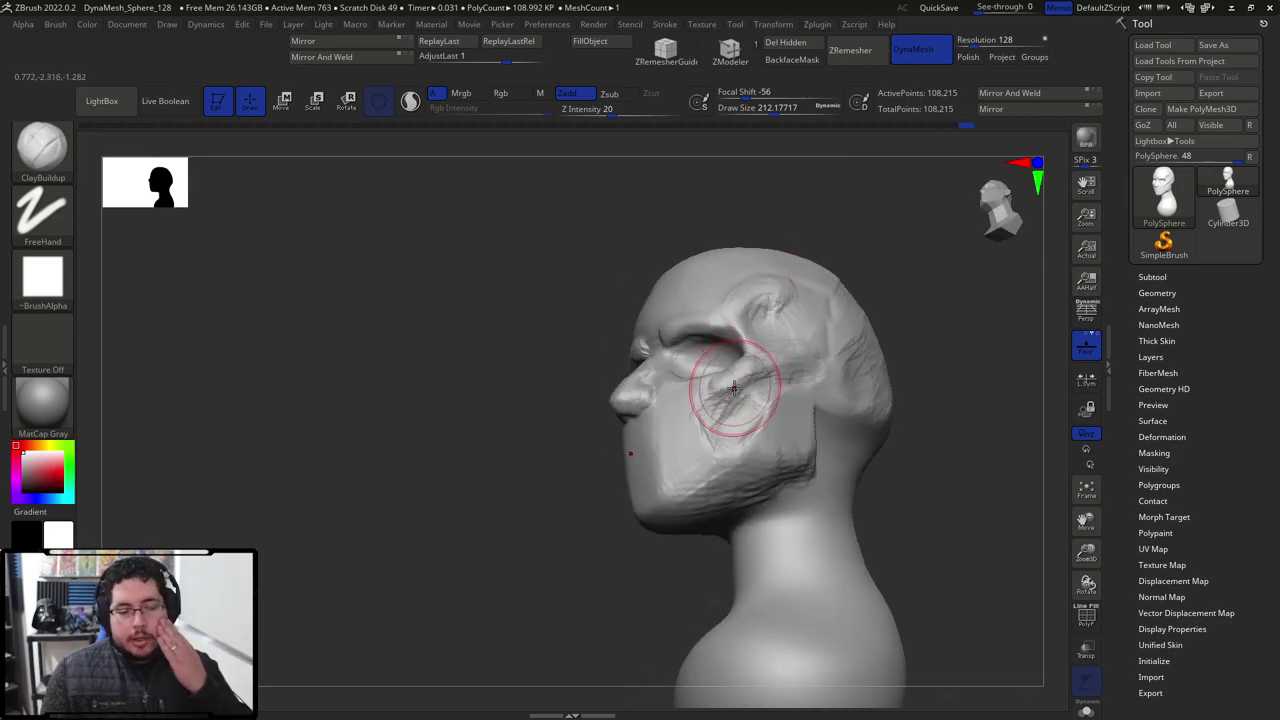
mouse_move(738, 416)
mouse_down()
mouse_move(726, 451)
mouse_move(708, 462)
mouse_move(692, 452)
mouse_up()
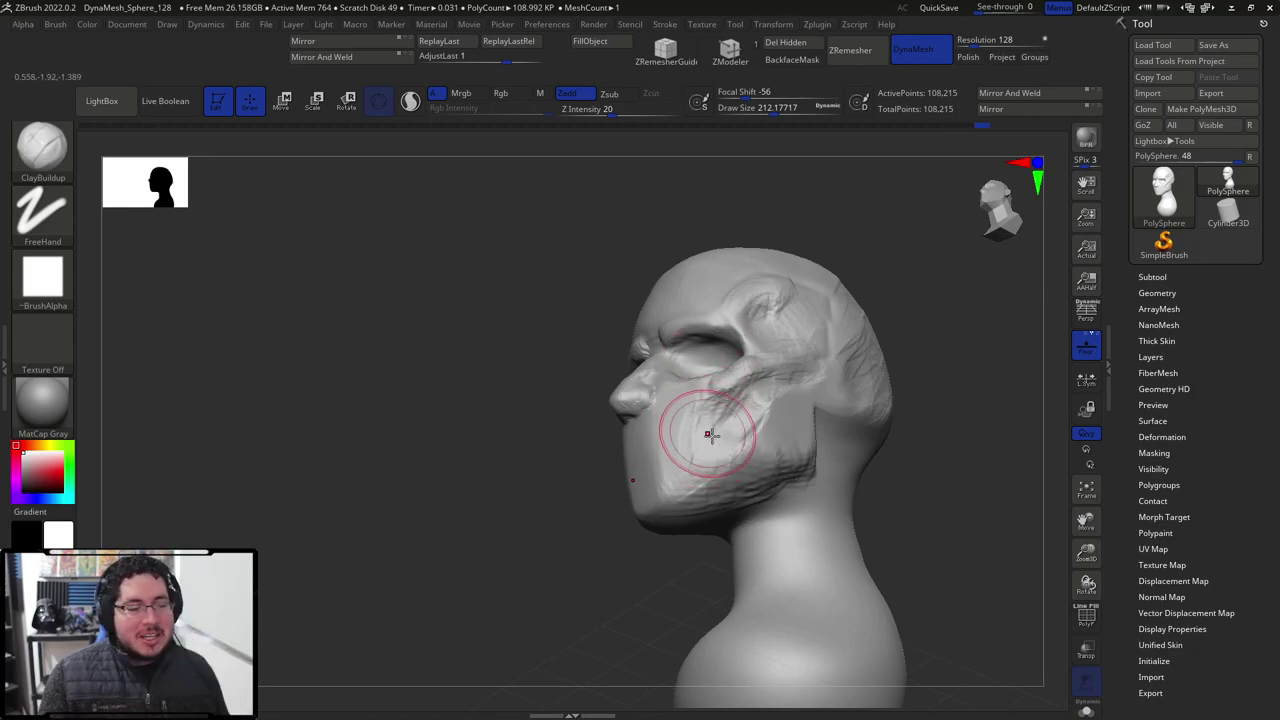
mouse_move(892, 408)
mouse_down()
mouse_move(911, 423)
mouse_move(895, 412)
mouse_up()
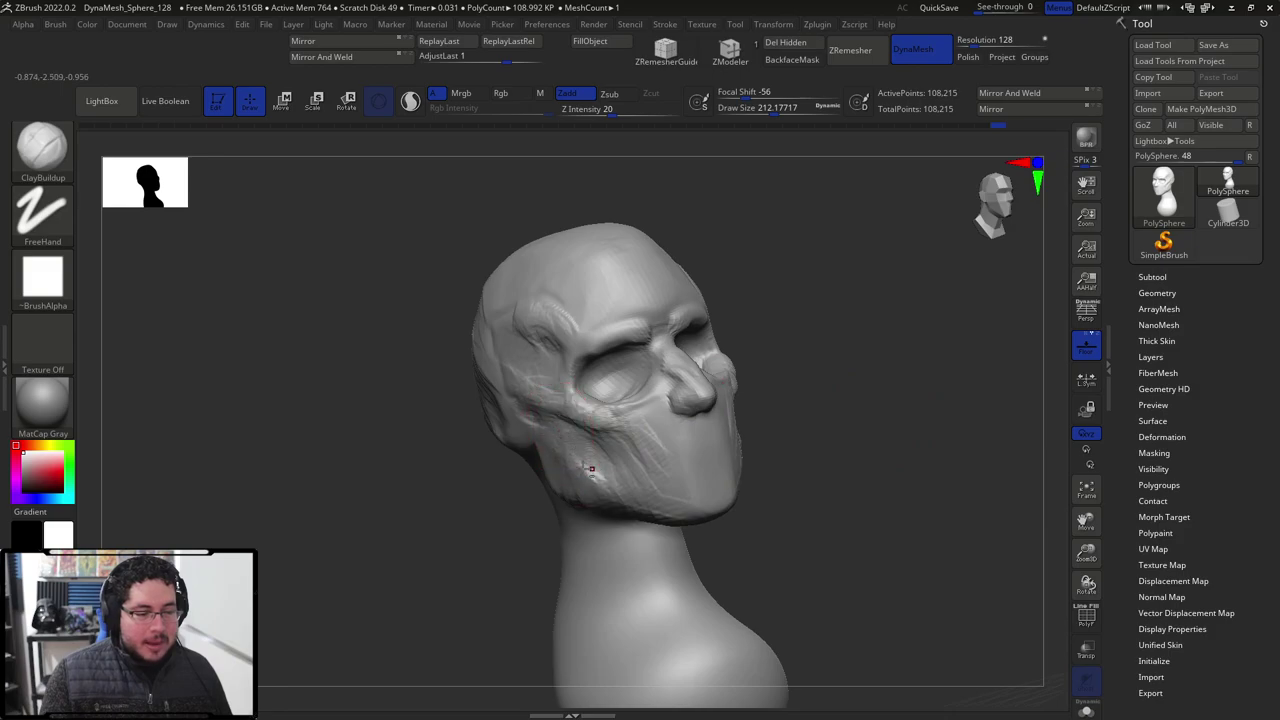
shift+drag(845, 488, 777, 491)
alt+drag(850, 430, 872, 335)
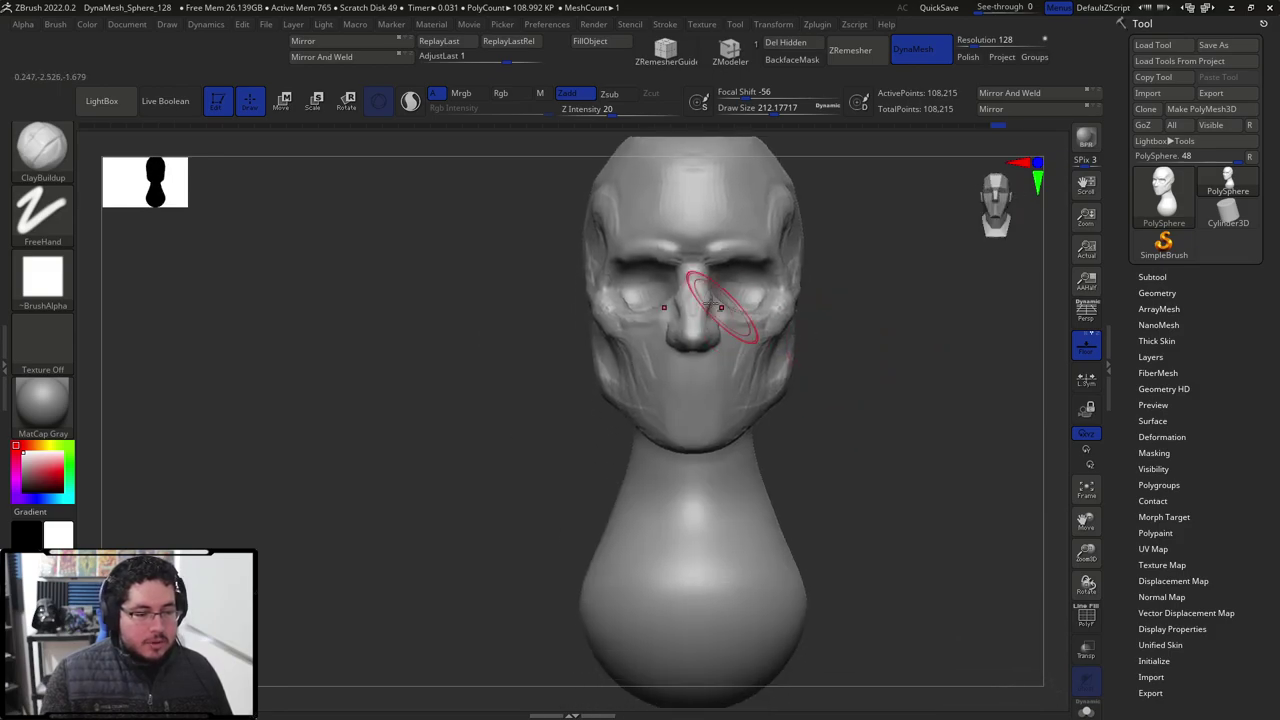
mouse_move(798, 463)
mouse_down()
mouse_move(783, 371)
mouse_move(814, 417)
mouse_move(801, 380)
mouse_up()
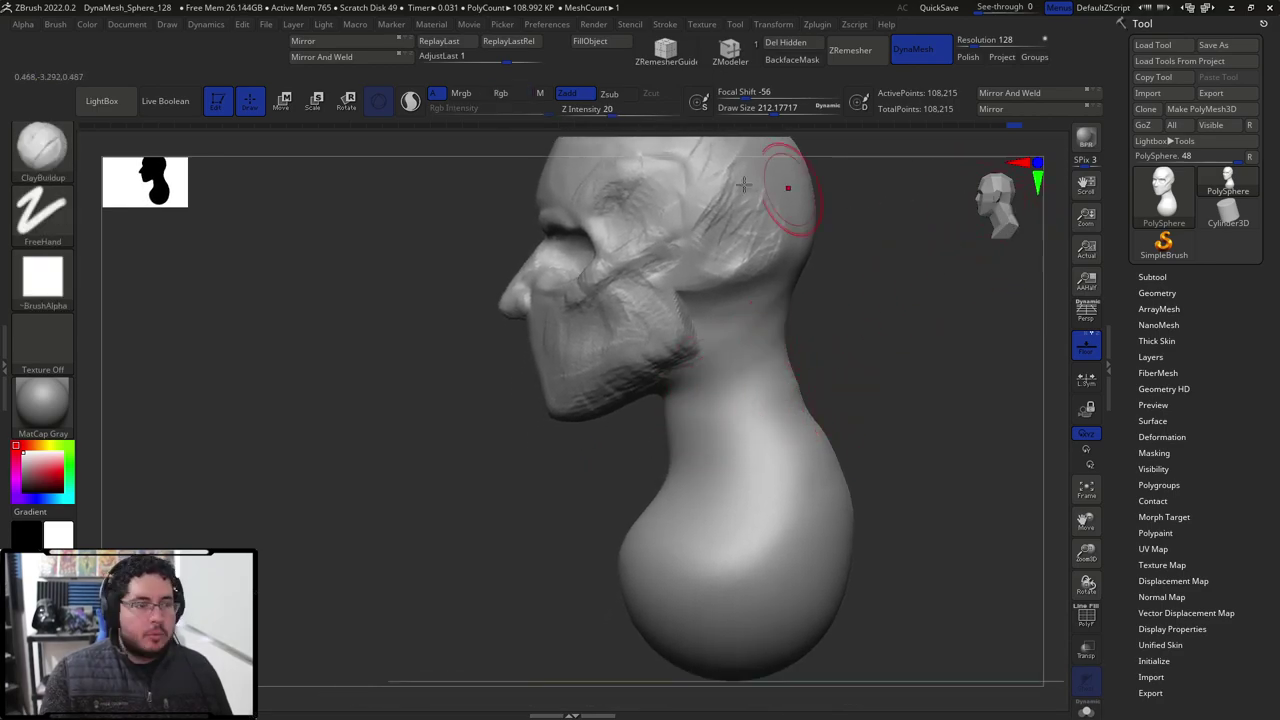
Open the CamView preferences and review the display and size settings of the orientation head.
click(556, 25)
click(578, 442)
click(580, 440)
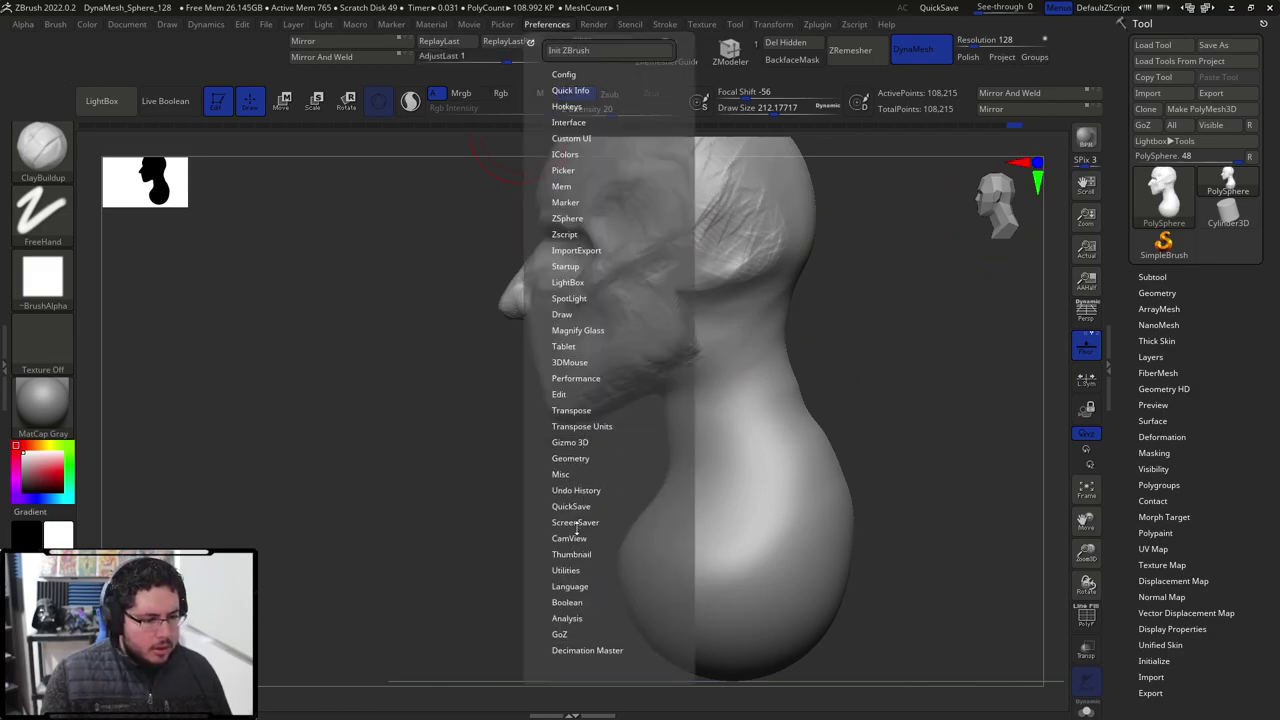
click(577, 539)
click(577, 539)
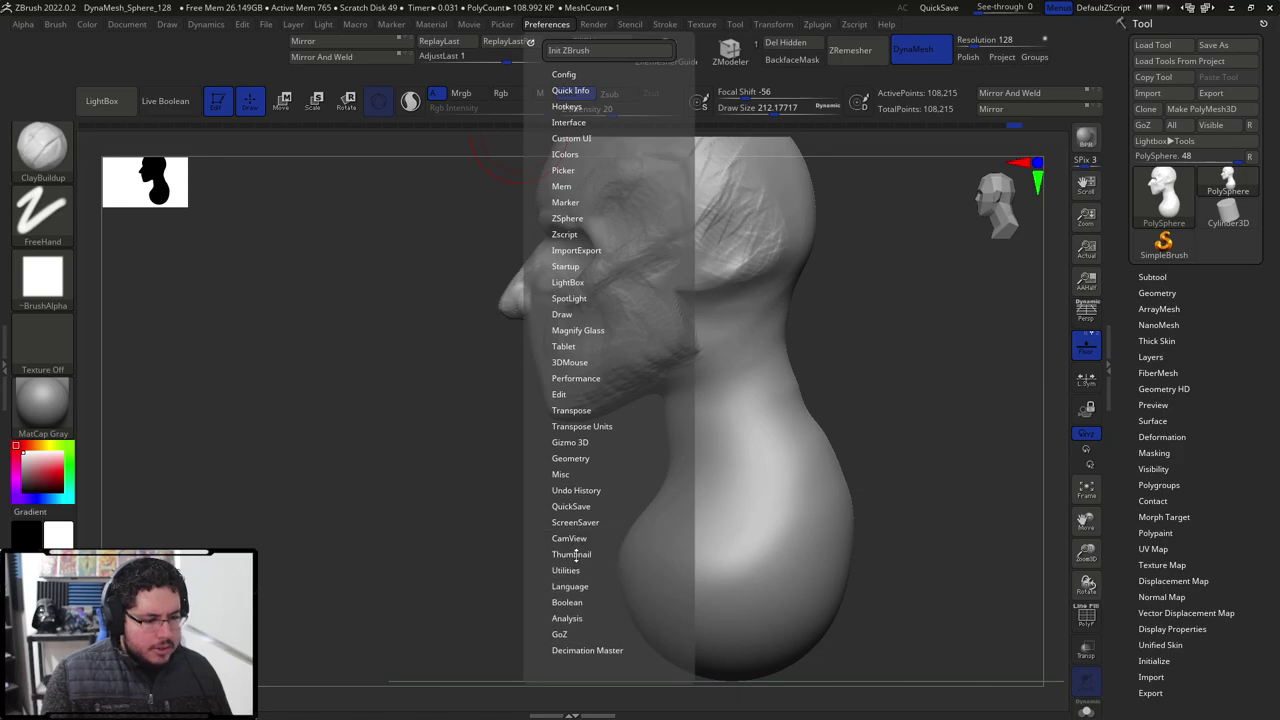
click(577, 554)
click(582, 570)
click(582, 570)
click(568, 554)
click(572, 538)
click(579, 552)
click(579, 552)
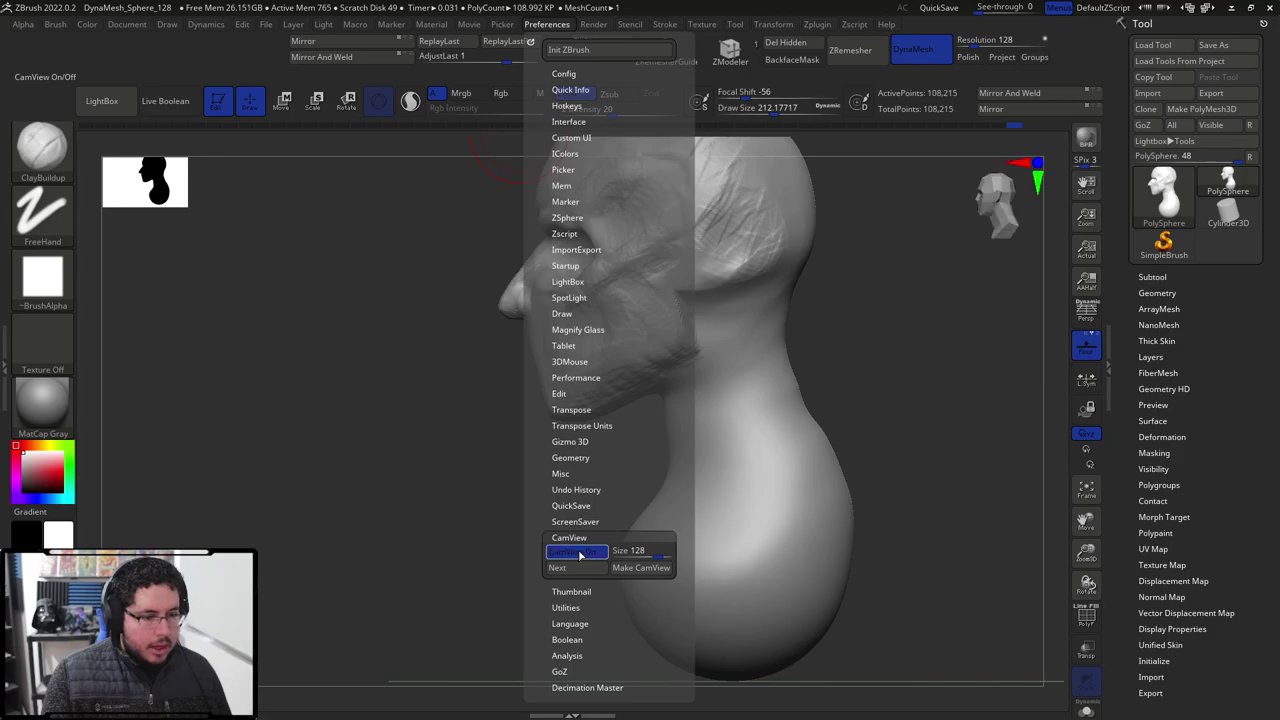
drag(630, 551, 668, 552)
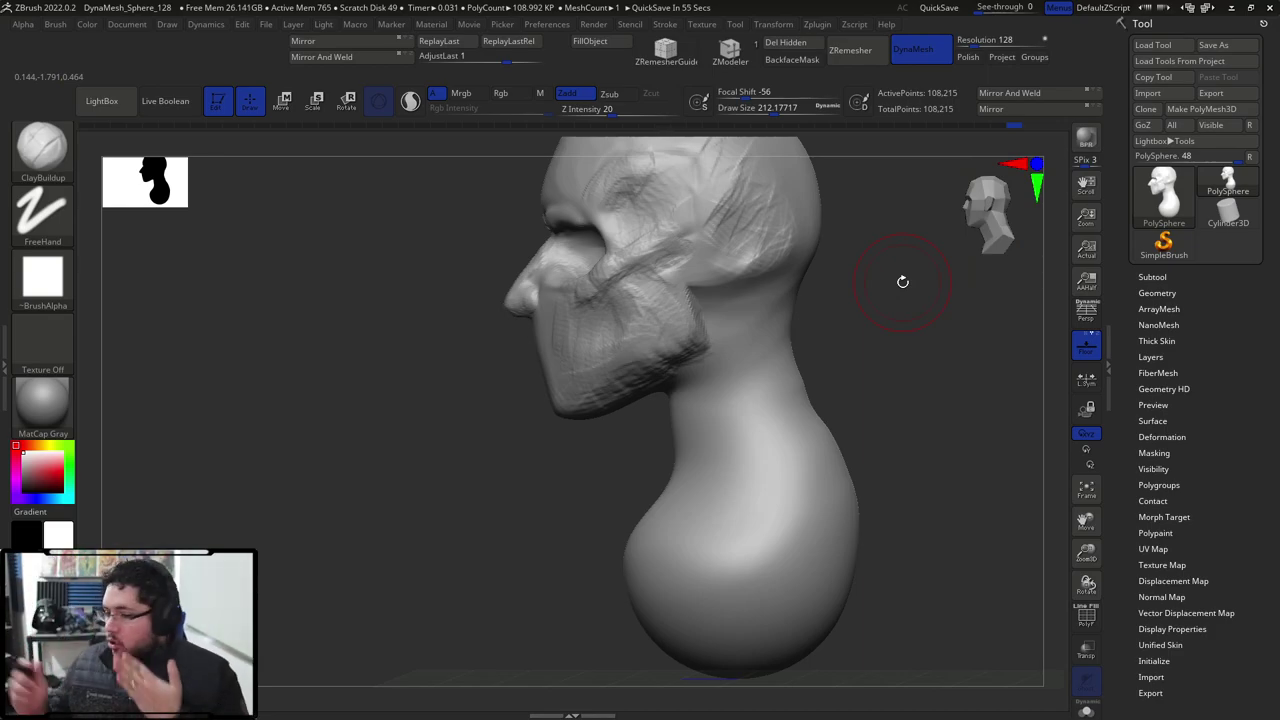
Reshape the front contour of the neck below the jaw with the Move brush at size about 525.
key(b)
key(m)
key(v)
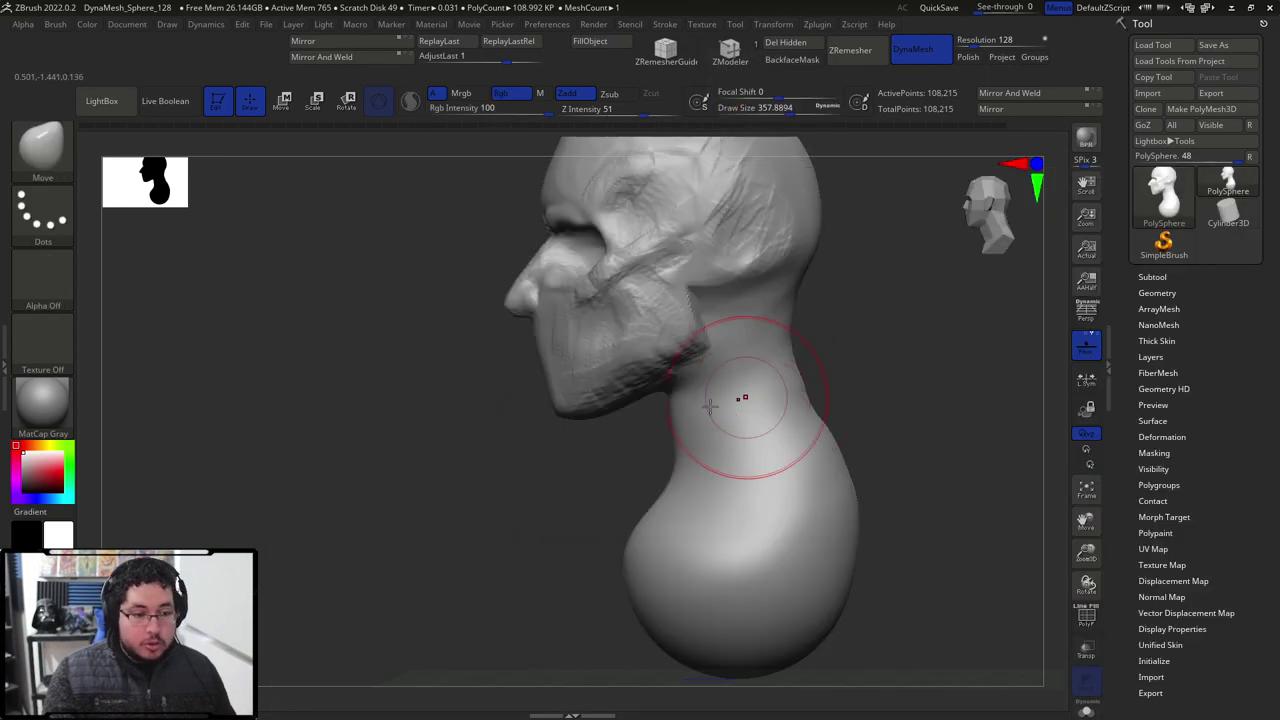
key(ctrl)
key(space)
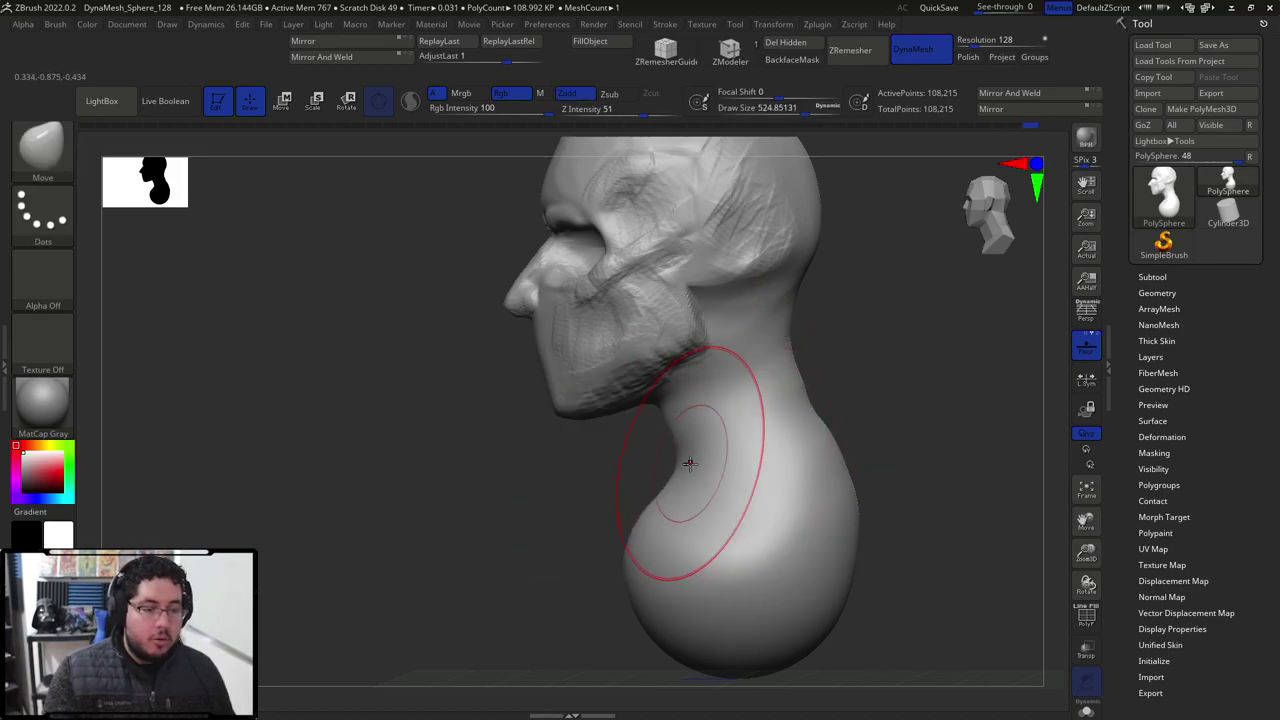
mouse_move(817, 447)
mouse_down()
mouse_move(817, 423)
mouse_move(869, 386)
mouse_move(934, 371)
mouse_up()
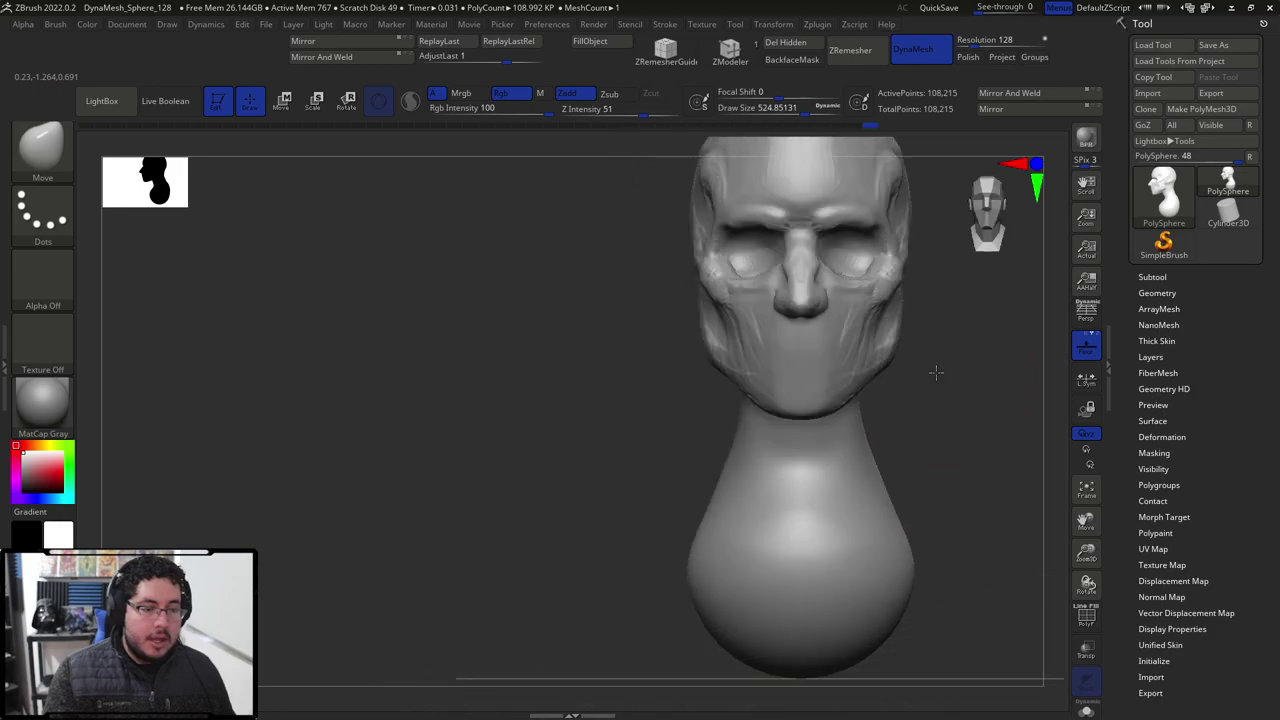
alt+drag(897, 426, 815, 436)
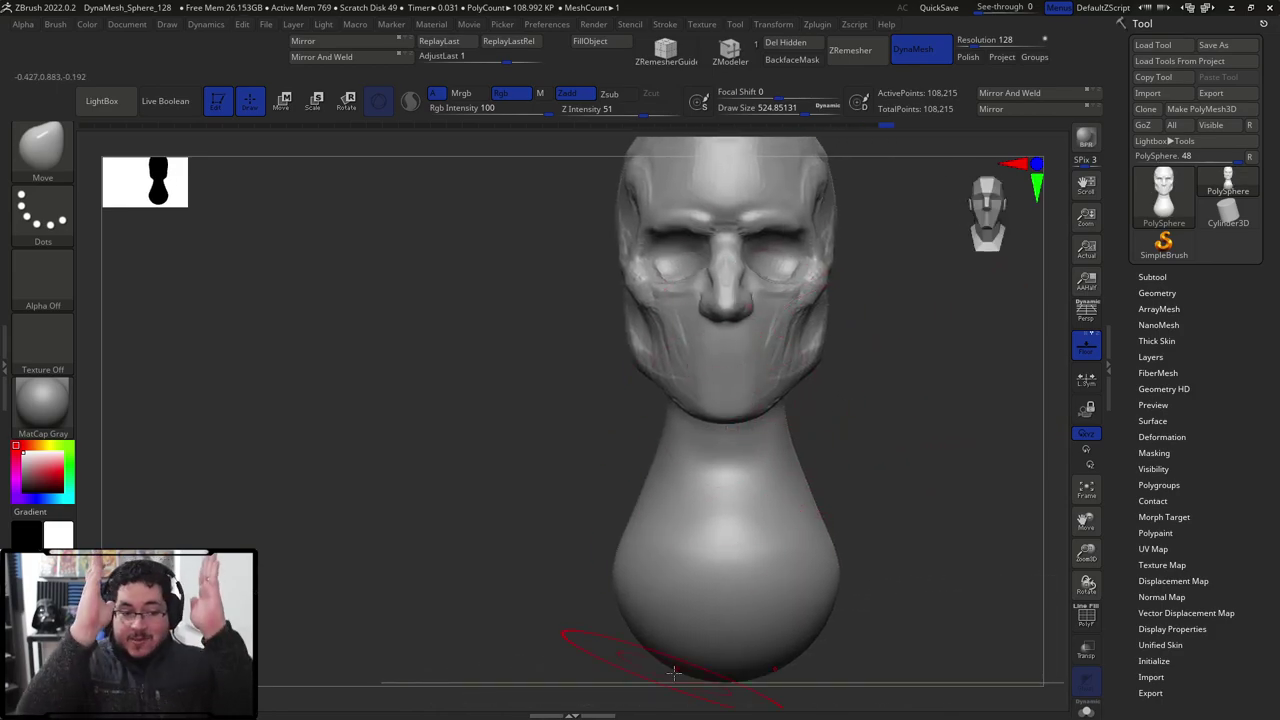
Build up the side of the neck from behind the jaw toward the base with ClayBuildup at size about 344.
key(b)
key(c)
key(b)
right_drag(752, 332, 892, 343)
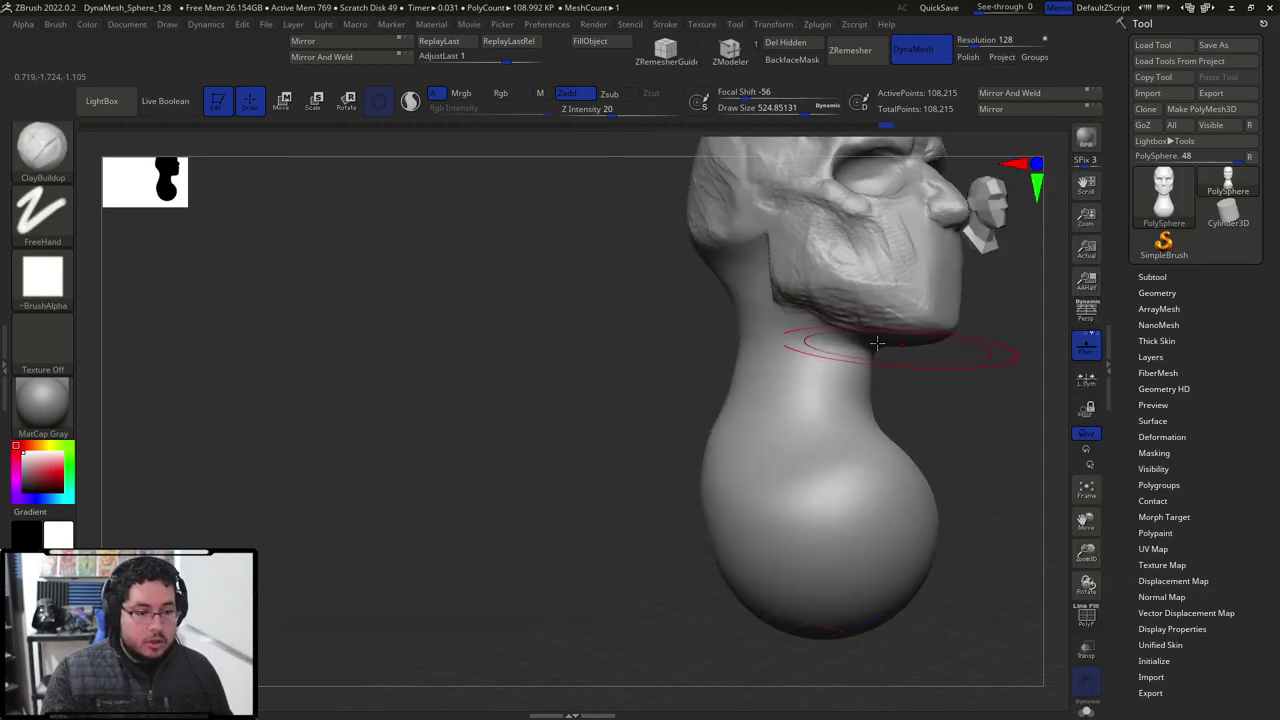
key(space)
key(space)
click(737, 303)
drag(737, 303, 779, 342)
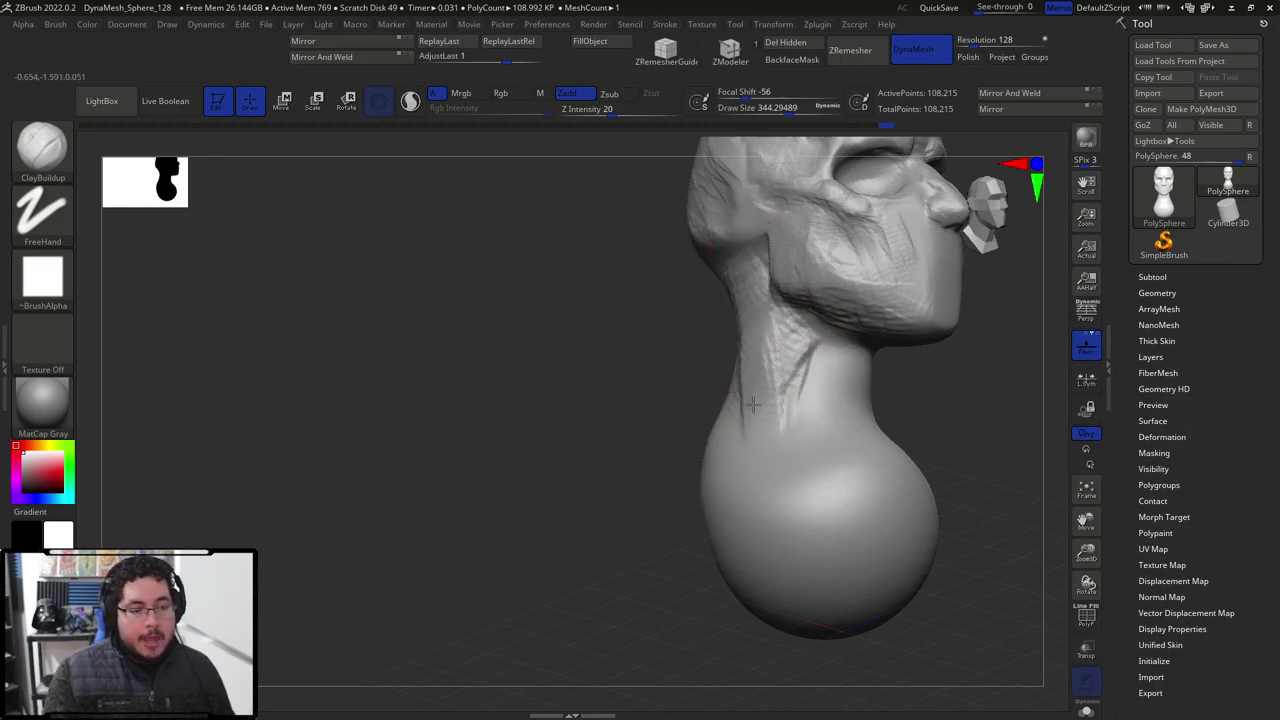
right_drag(802, 417, 735, 392)
right_drag(940, 388, 860, 409)
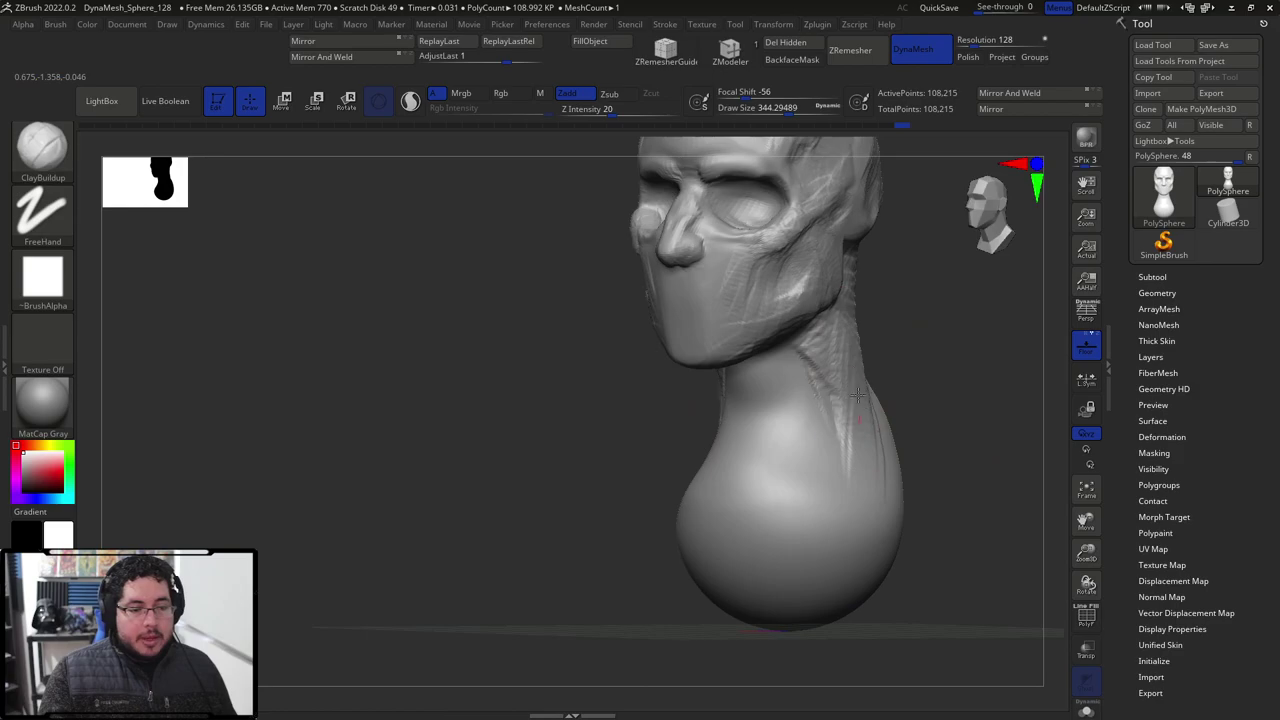
drag(847, 400, 840, 390)
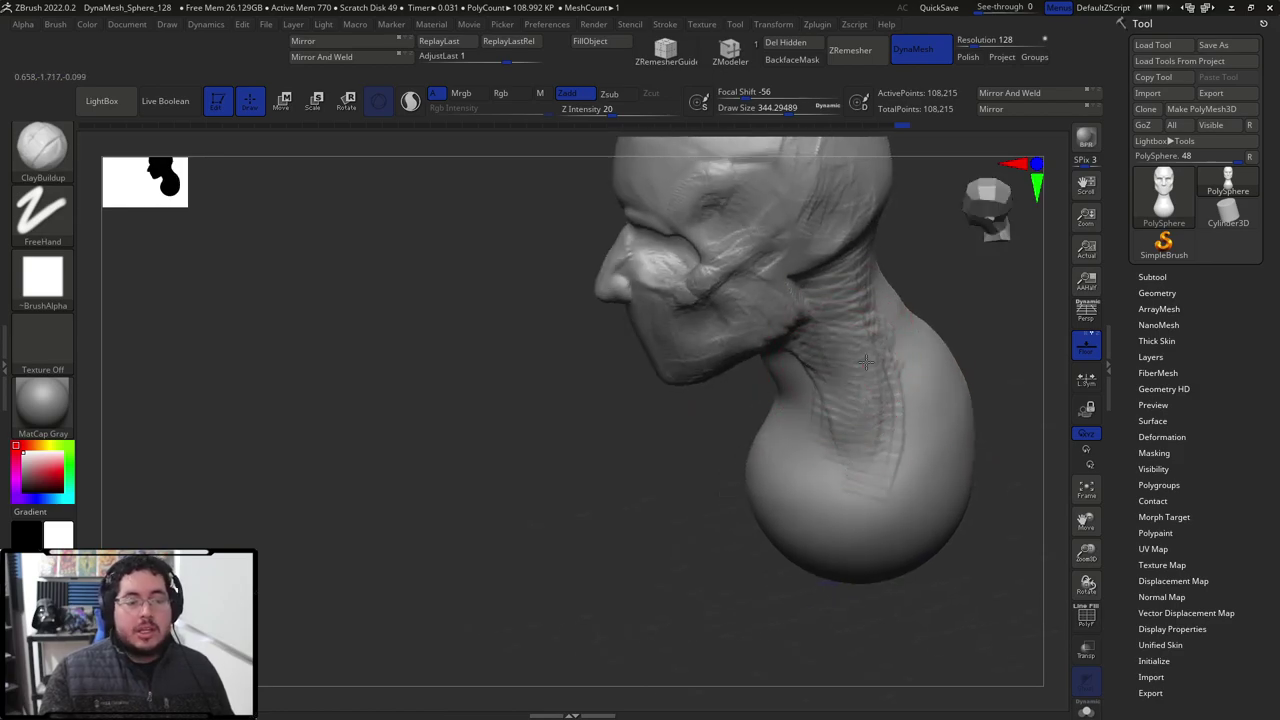
Add clay over the back of the neck, from the base of the skull toward the shoulders, with ClayBuildup.
right_drag(862, 366, 894, 321)
drag(873, 267, 882, 399)
drag(759, 427, 946, 380)
mouse_move(652, 306)
mouse_down()
mouse_move(830, 318)
mouse_move(822, 345)
mouse_up()
drag(690, 362, 742, 385)
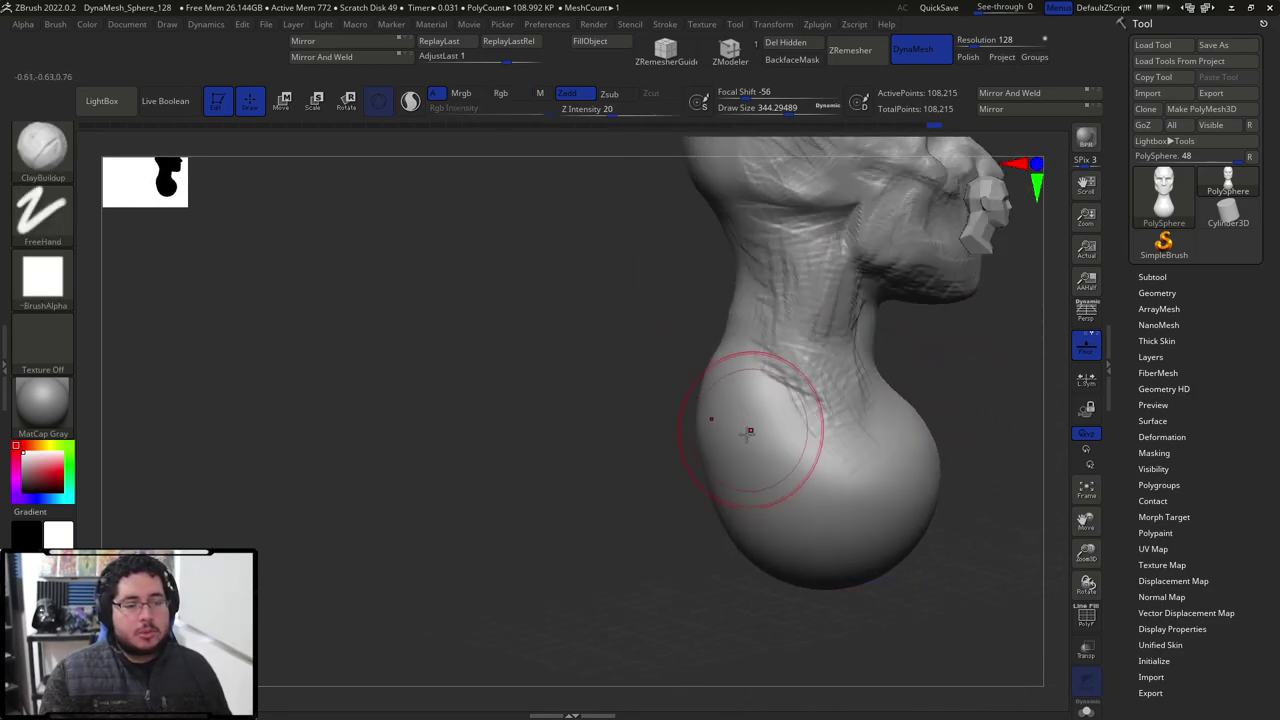
Build out the shoulder and trapezius masses on both sides of the neck base with ClayBuildup at size about 344.
mouse_move(749, 461)
mouse_down()
mouse_move(728, 396)
mouse_move(808, 490)
mouse_up()
drag(970, 440, 846, 424)
mouse_move(762, 382)
mouse_down()
mouse_move(748, 420)
mouse_move(766, 496)
mouse_move(689, 516)
mouse_move(689, 566)
mouse_move(699, 540)
mouse_up()
drag(720, 446, 756, 534)
drag(640, 530, 744, 430)
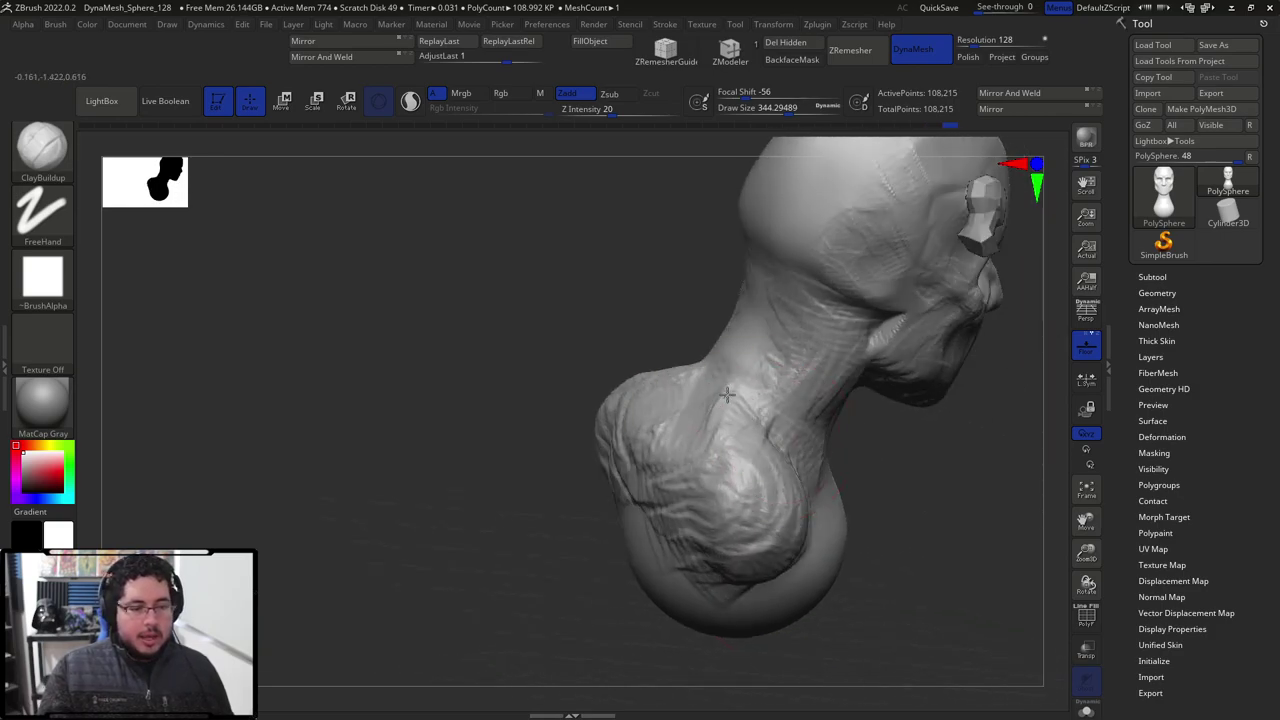
drag(700, 473, 752, 500)
Fill out the side of the neck below the jaw with ClayBuildup, reducing the brush size to about 268.
right_drag(800, 480, 692, 550)
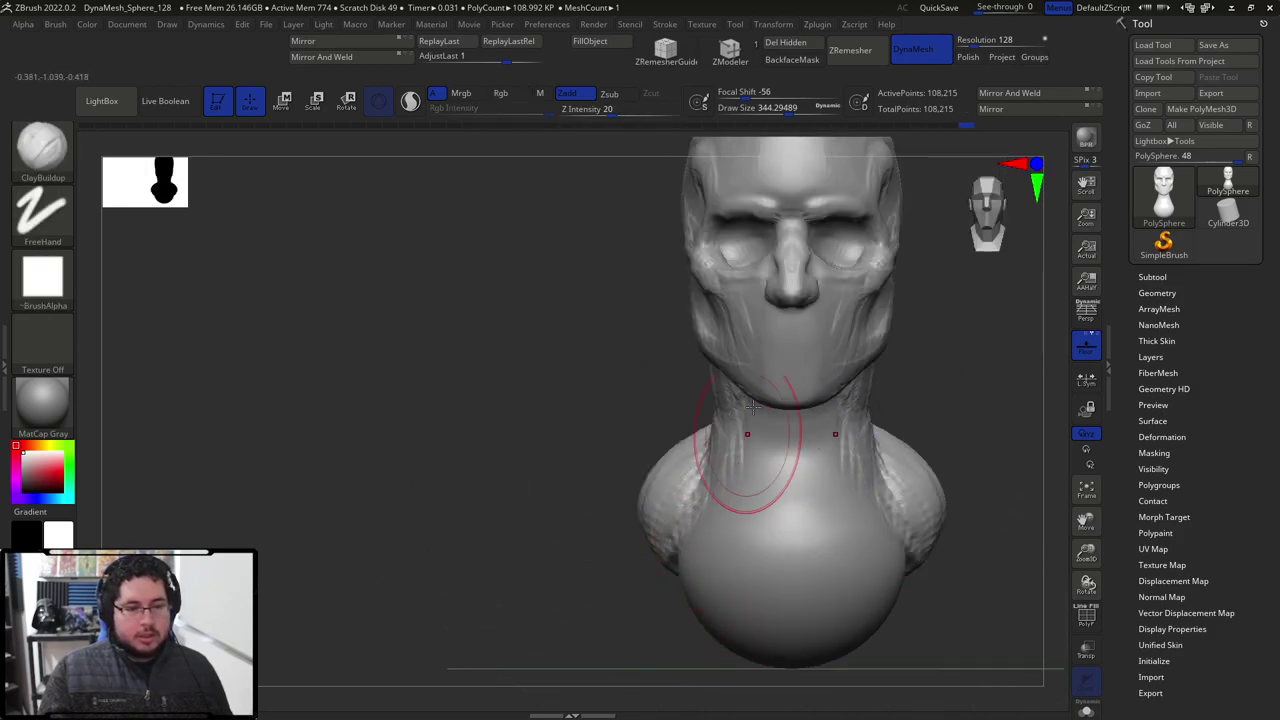
ctrl+right_drag(748, 424, 935, 345)
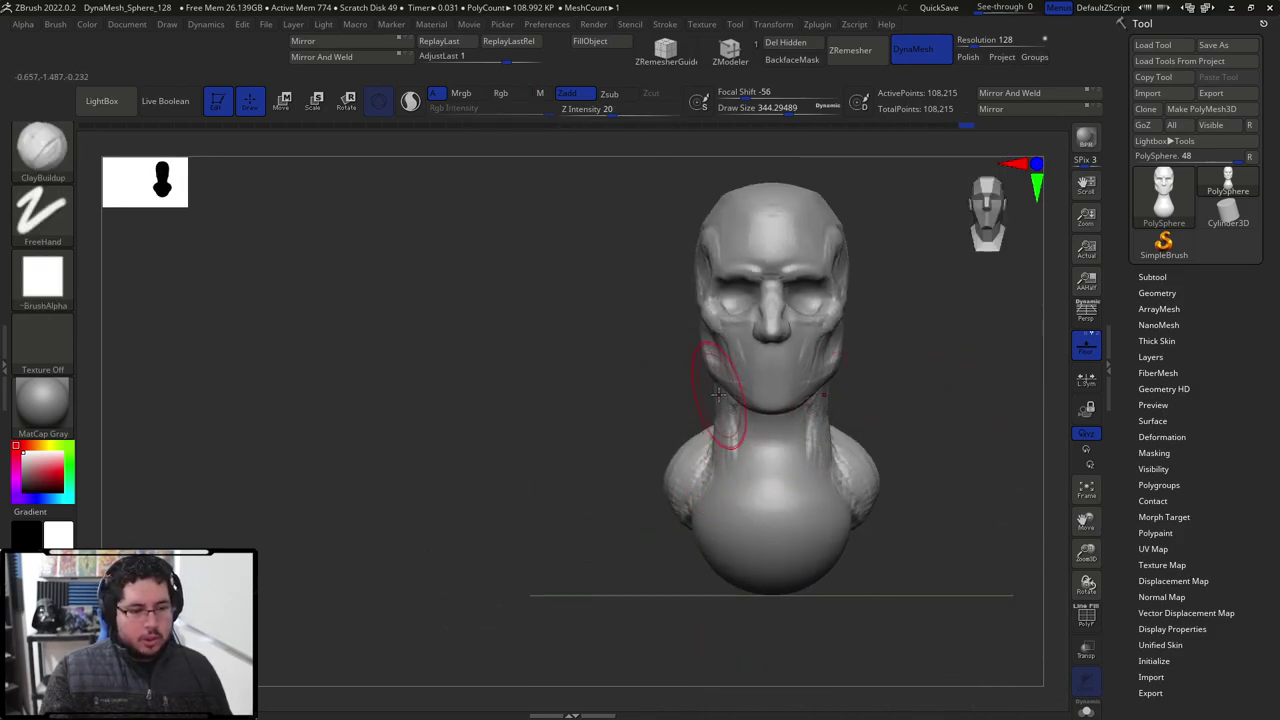
right_drag(713, 411, 731, 406)
drag(731, 406, 730, 436)
key(space)
drag(719, 414, 710, 414)
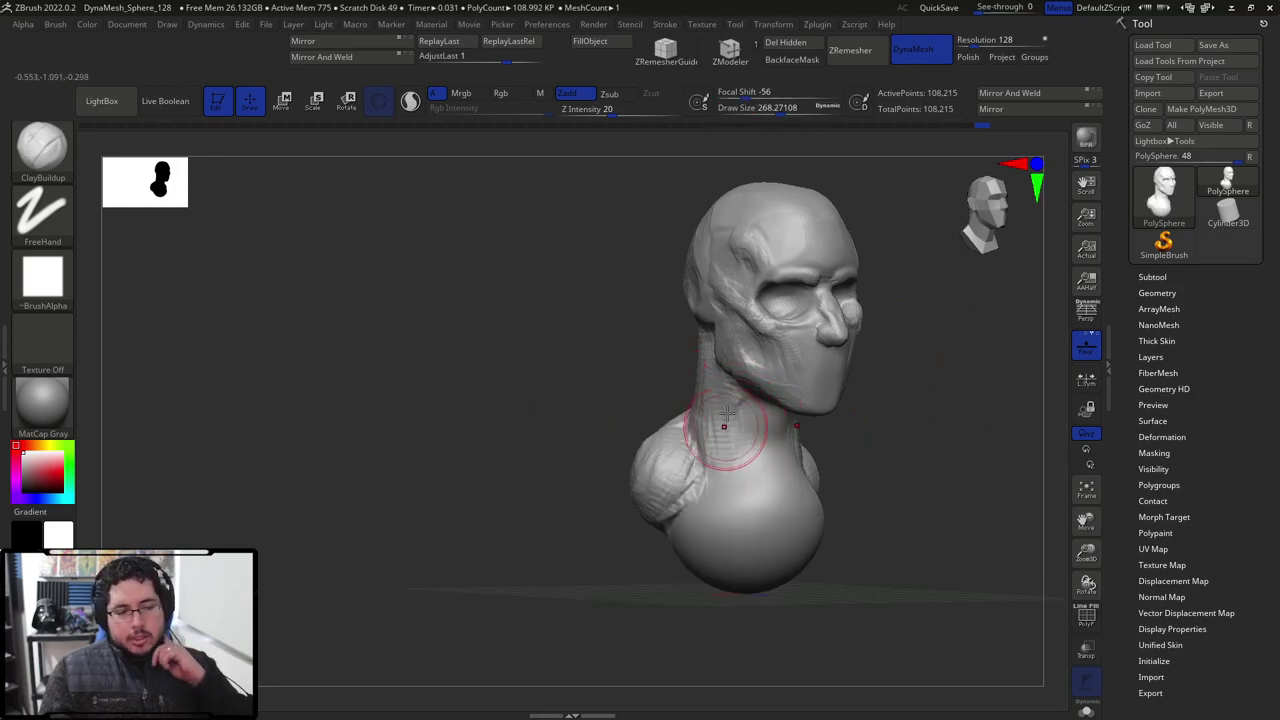
Form the sternocleidomastoid muscle from behind the jaw down to the pit of the neck with ClayBuildup at size about 177.
key(space)
drag(718, 402, 704, 402)
right_drag(686, 394, 698, 363)
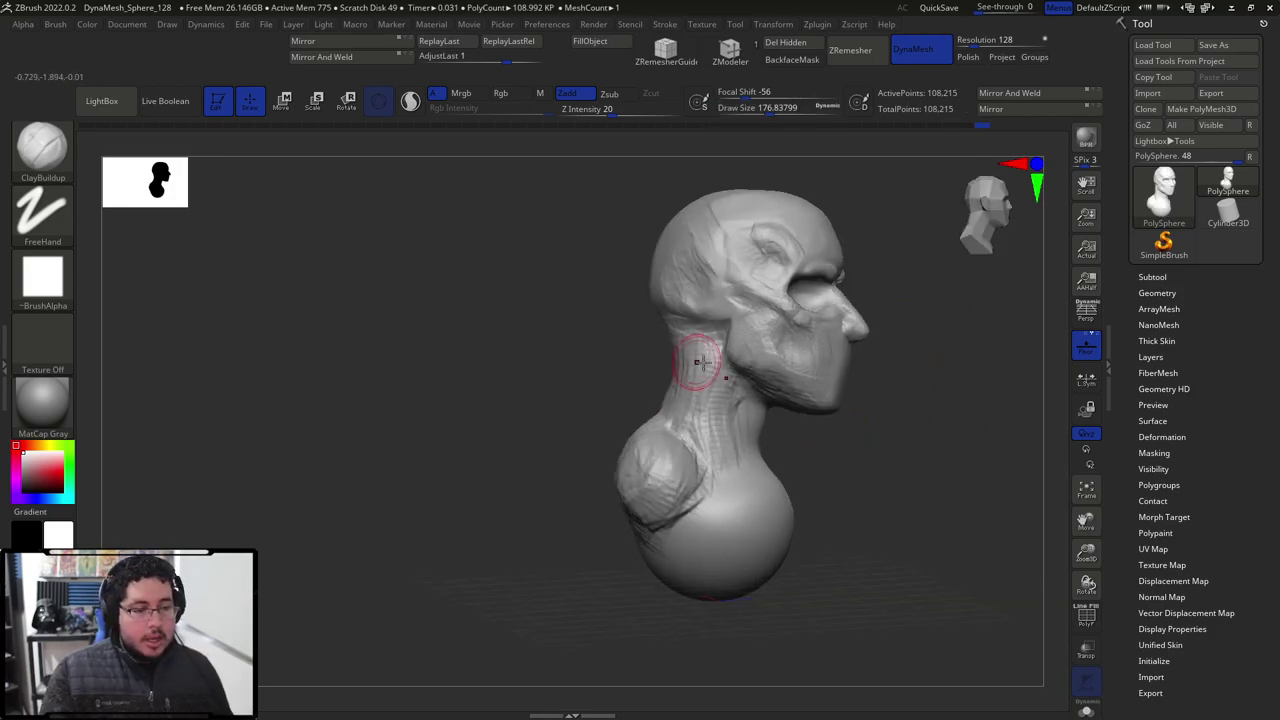
right_drag(832, 434, 707, 350)
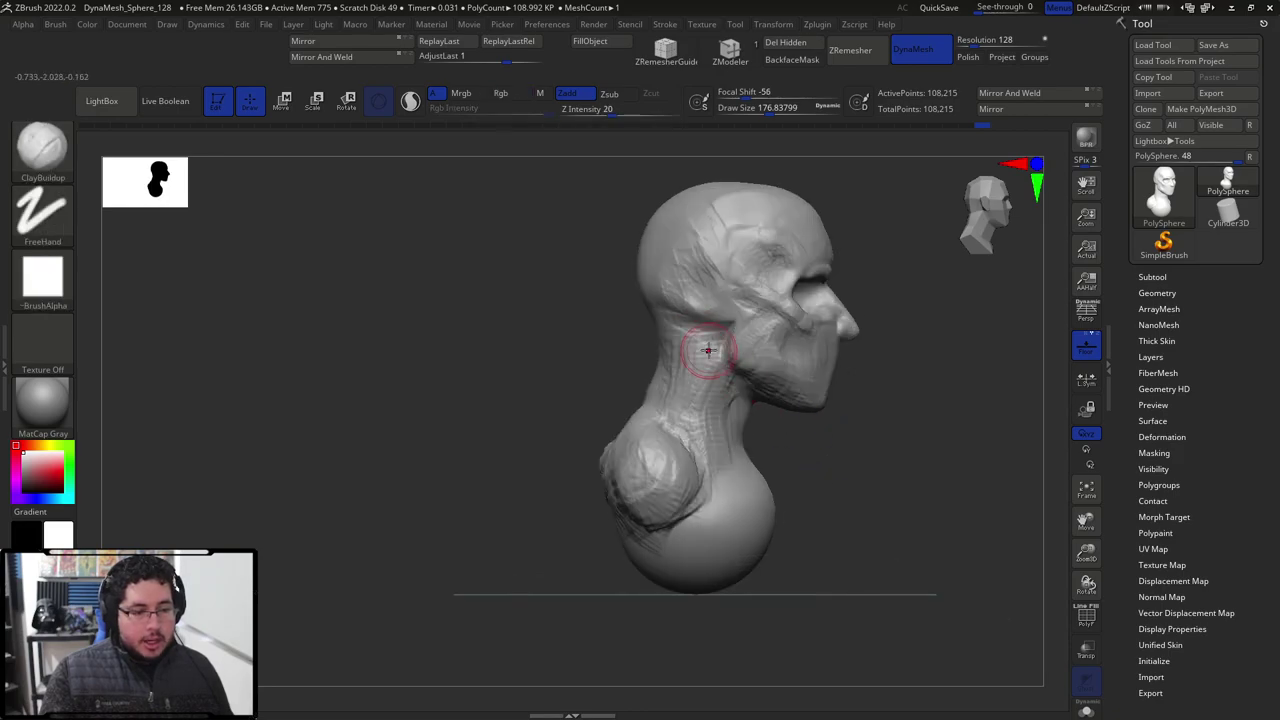
right_drag(801, 438, 711, 370)
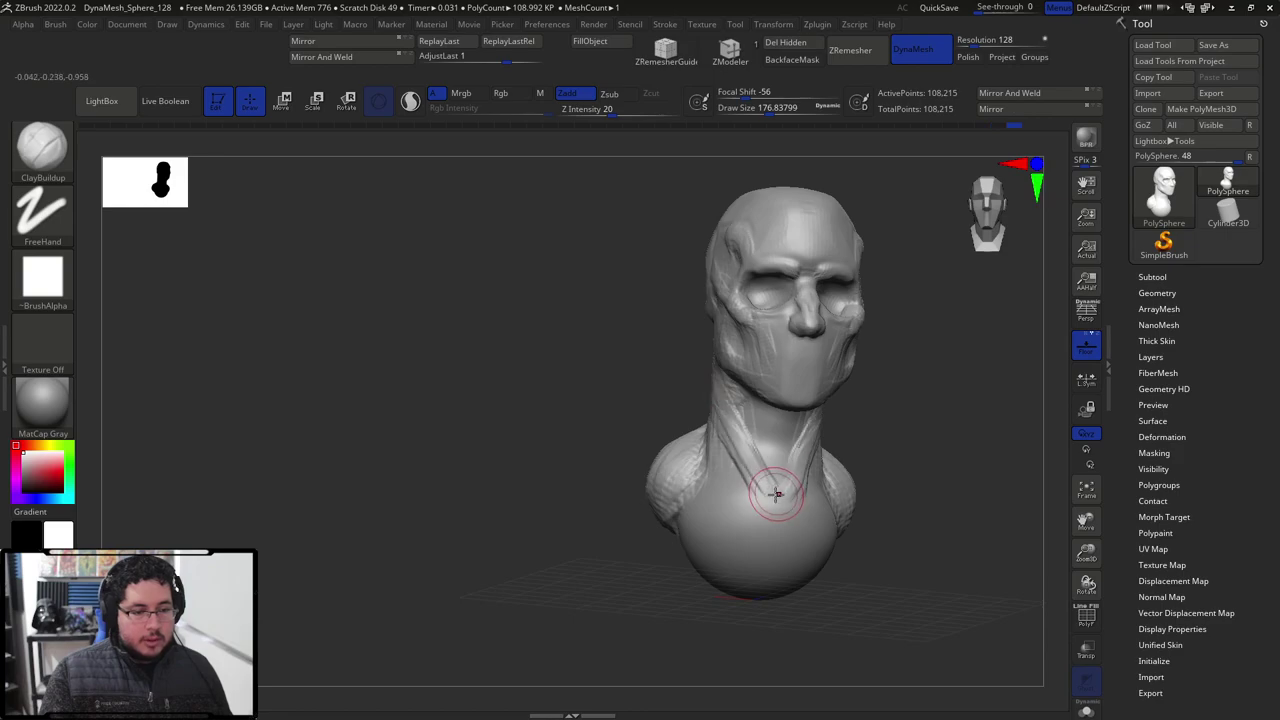
Lay in the collarbones from the pit of the neck out to the shoulders with ClayBuildup.
drag(702, 468, 768, 491)
mouse_move(864, 458)
shift+mouse_down()
mouse_move(838, 460)
mouse_move(859, 459)
shift+mouse_up()
alt+right_drag(722, 425, 735, 490)
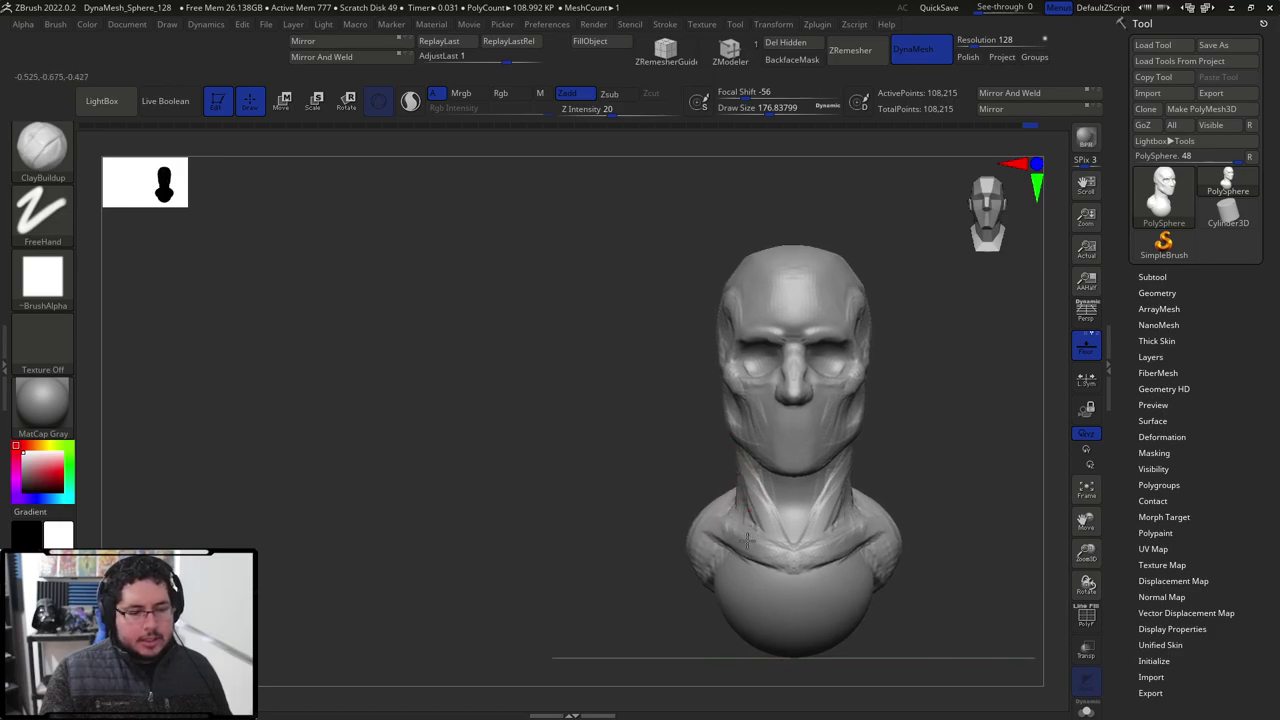
Raise the ClayBuildup intensity to 27 and strengthen the collarbones and upper chest.
click(620, 110)
drag(701, 548, 727, 506)
drag(745, 561, 836, 579)
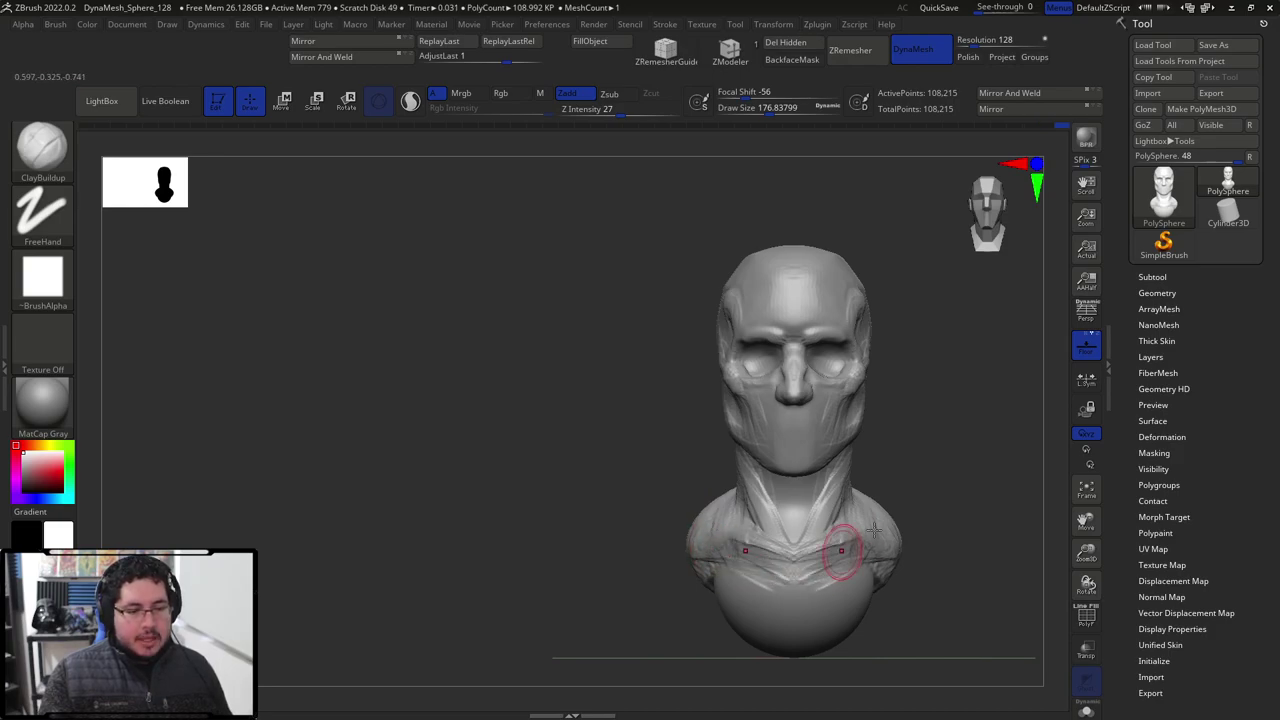
mouse_move(757, 543)
mouse_down()
mouse_move(743, 550)
mouse_move(786, 572)
mouse_up()
alt+drag(691, 615, 674, 566)
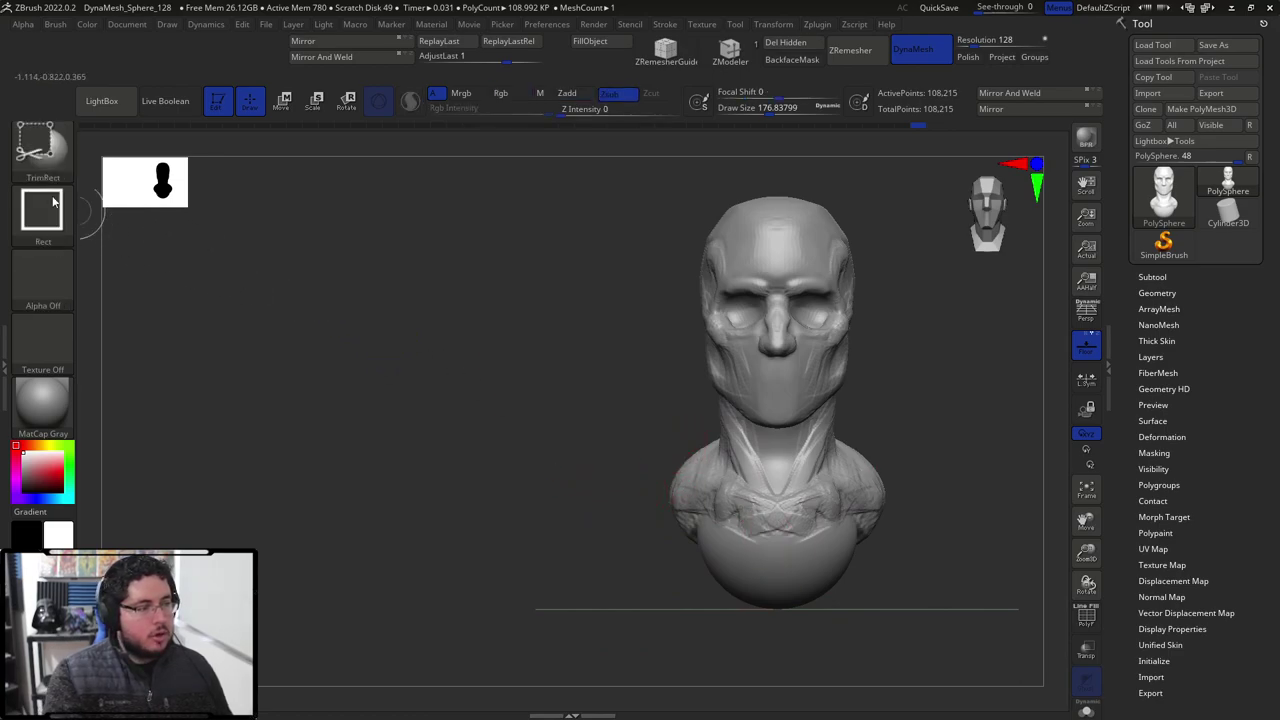
Slice off the outer shoulders and the rounded lower part of the bust with the KnifeCurve brush.
ctrl+shift+click(42, 146)
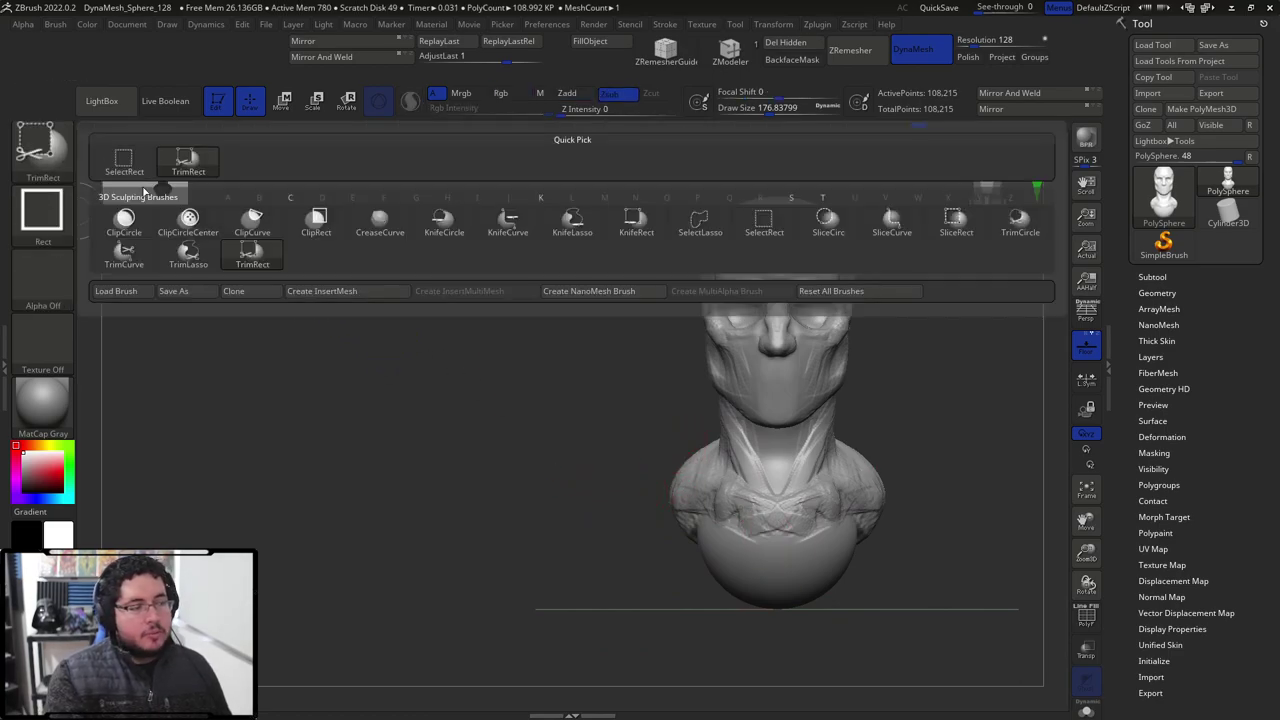
click(510, 228)
ctrl+shift+drag(912, 343, 768, 670)
ctrl+shift+drag(920, 526, 588, 516)
mouse_move(590, 520)
mouse_down()
mouse_move(695, 523)
mouse_move(737, 393)
mouse_up()
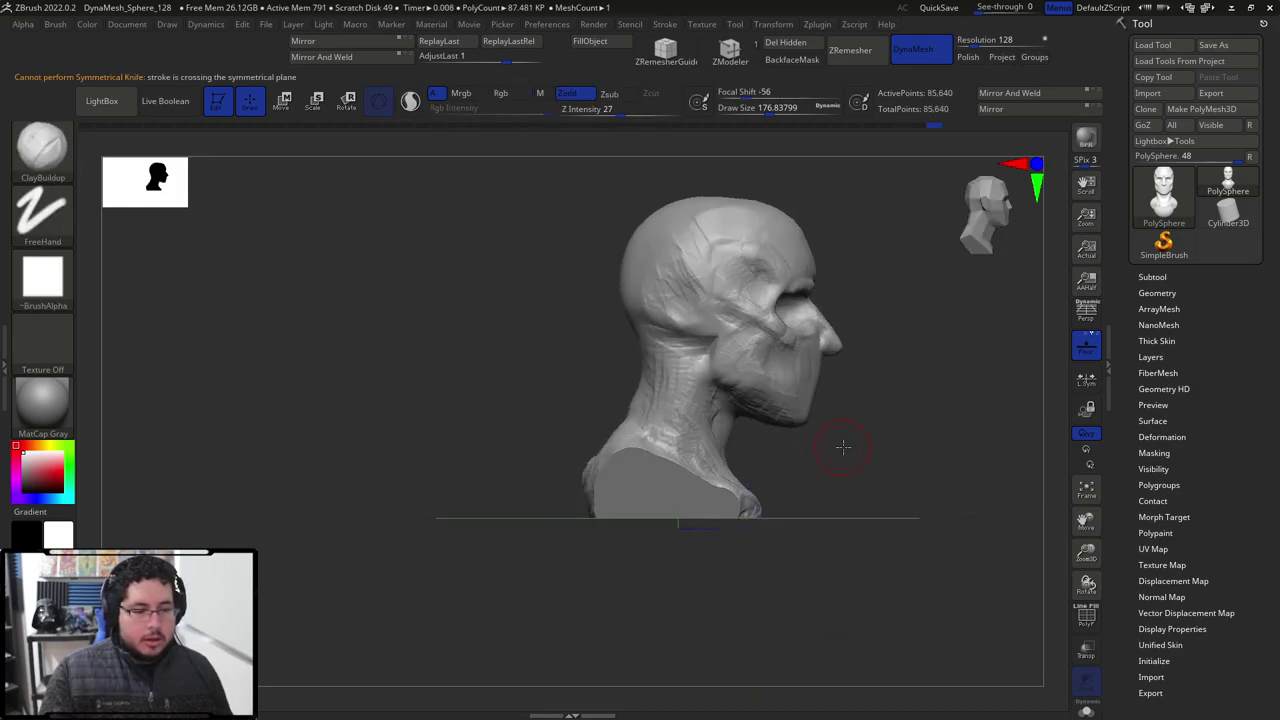
Trim the back of the shoulders along a slanted line in side view with the KnifeCurve brush.
alt+drag(812, 425, 837, 431)
mouse_move(681, 612)
ctrl+shift+mouse_down()
mouse_move(606, 347)
mouse_move(572, 305)
ctrl+shift+mouse_up()
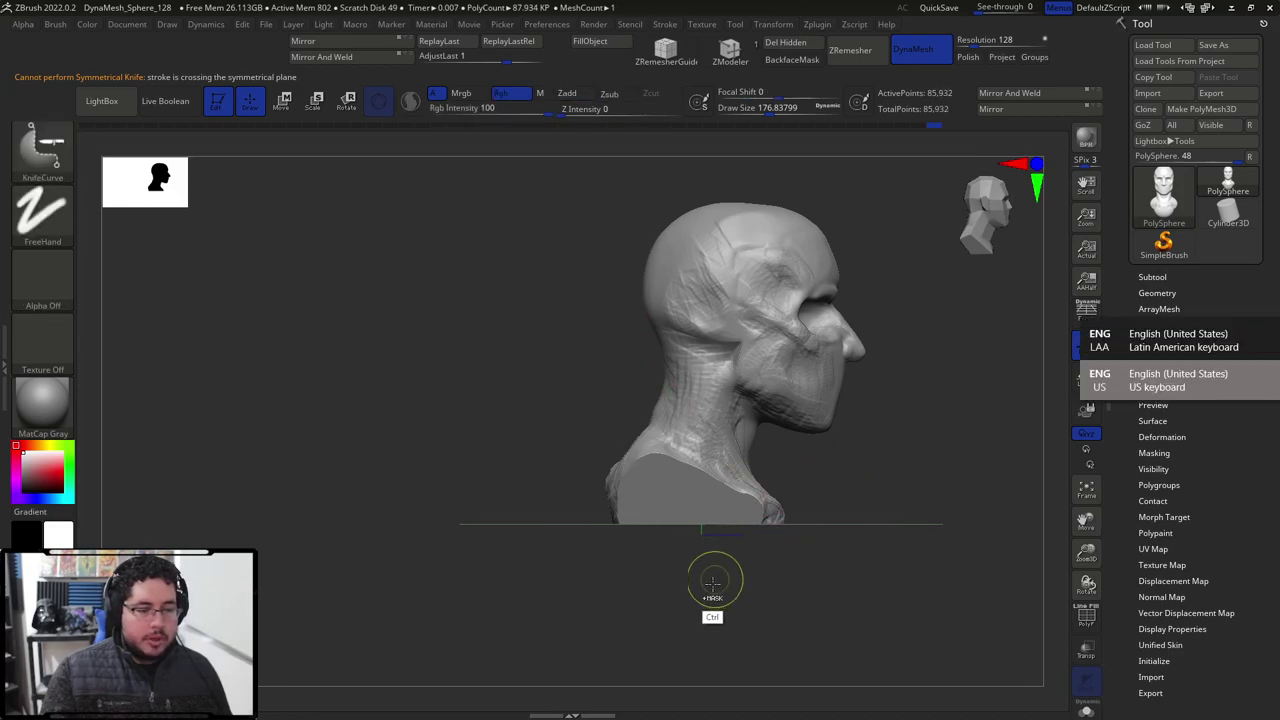
ctrl+shift+drag(676, 578, 588, 349)
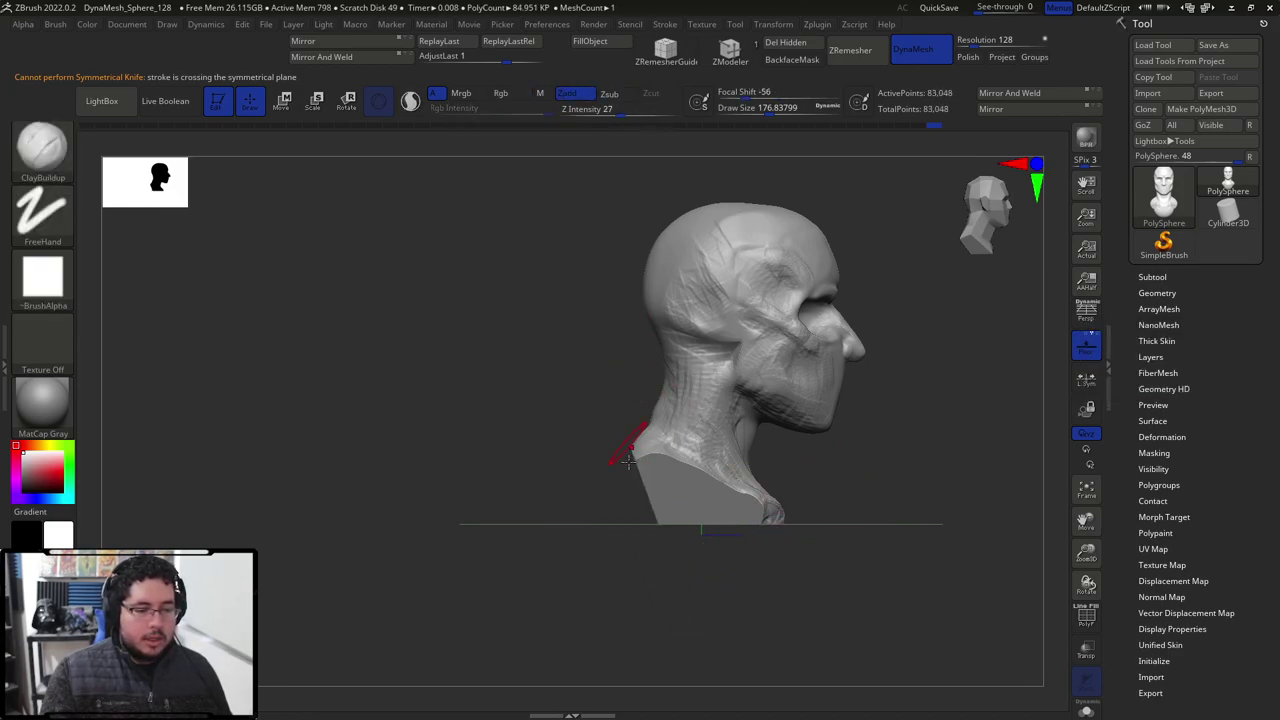
alt+drag(629, 449, 634, 488)
Pull the front of the chest base downward with the Move brush at size about 657.
alt+drag(800, 531, 722, 478)
drag(895, 360, 696, 492)
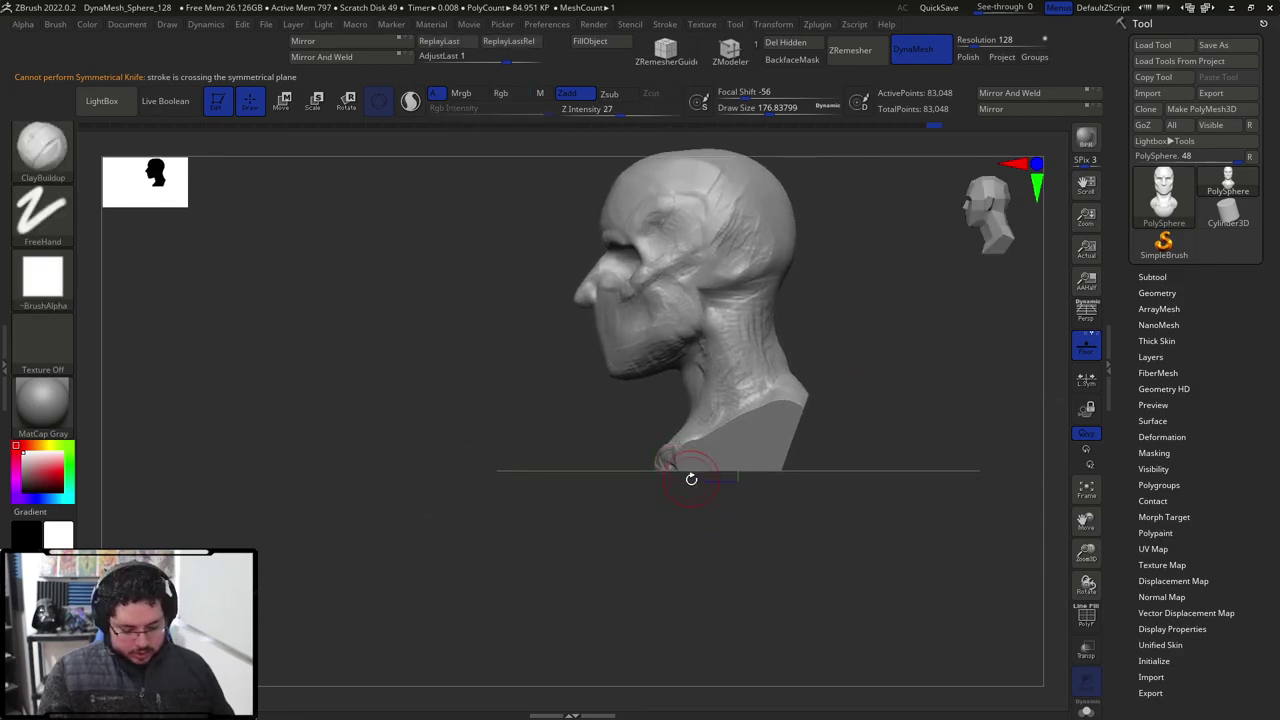
key(b)
key(m)
key(v)
key(space)
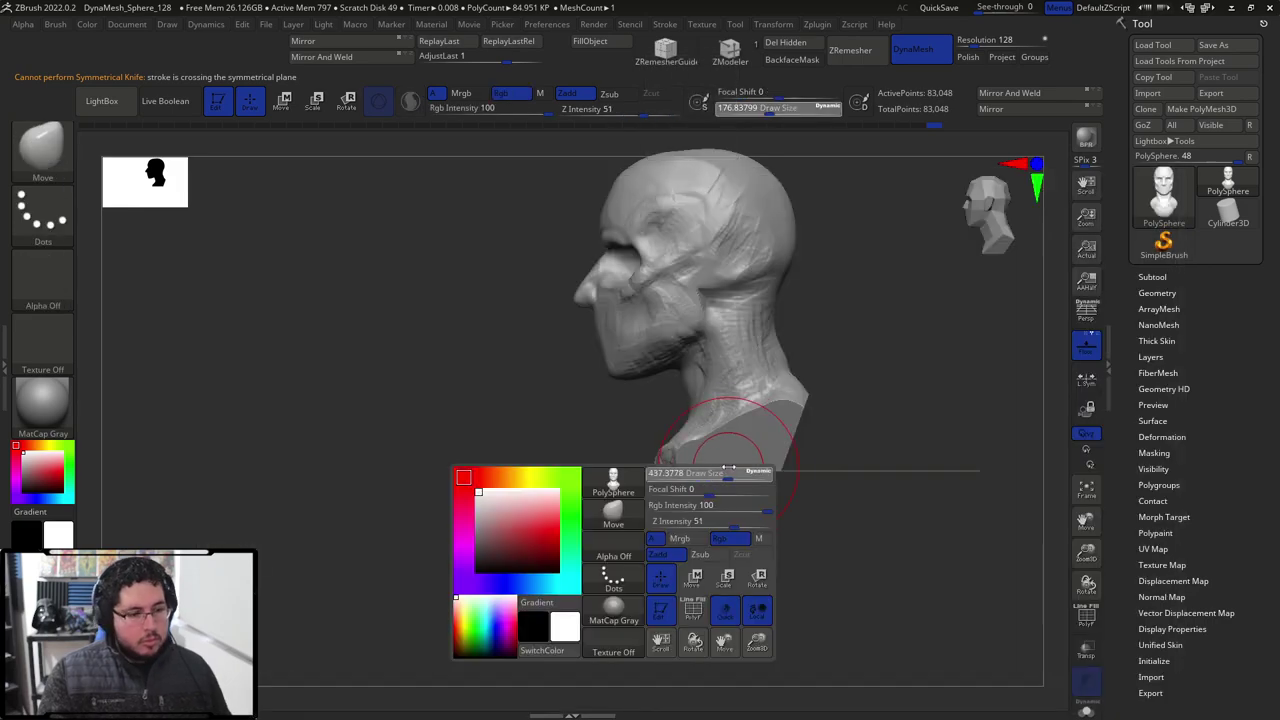
key(space)
drag(716, 449, 730, 446)
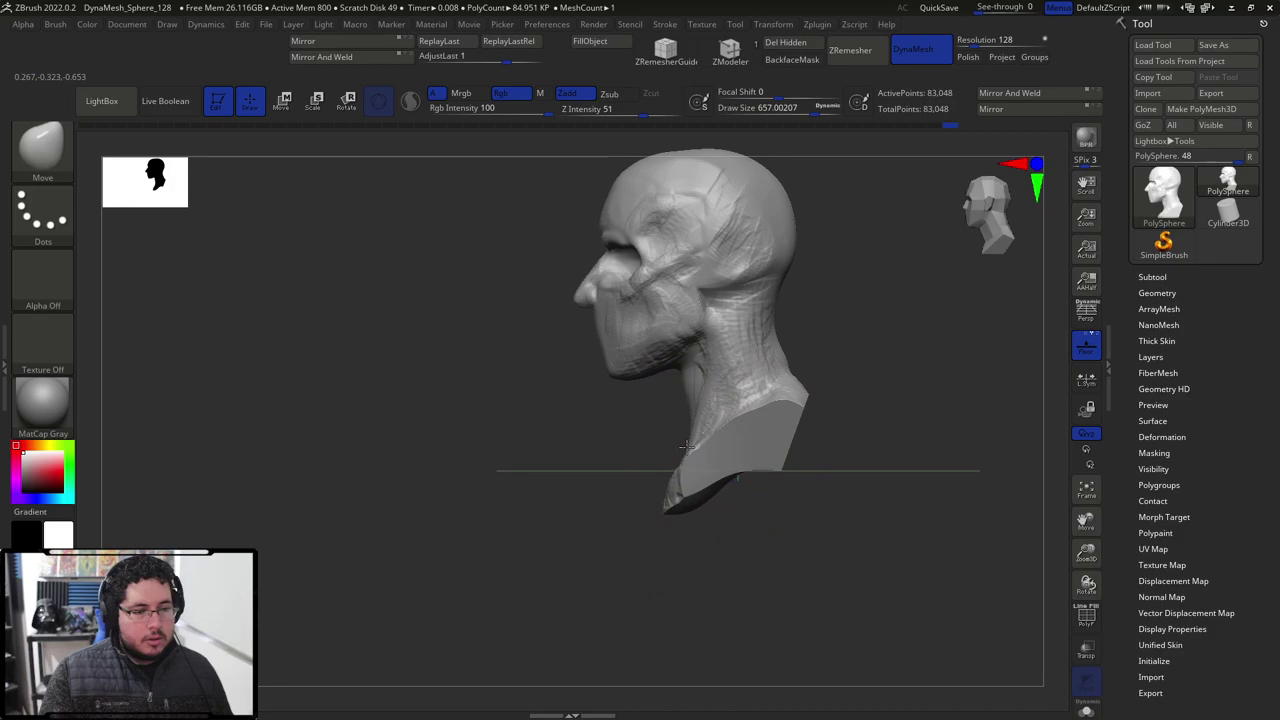
mouse_move(637, 500)
shift+mouse_down()
mouse_move(757, 445)
mouse_move(694, 440)
mouse_move(720, 420)
mouse_move(703, 441)
mouse_move(771, 434)
mouse_move(814, 491)
mouse_move(876, 390)
mouse_move(800, 425)
shift+mouse_up()
Refine the profile of the nape and upper back with the Move brush at sizes of about 311 to 365.
key(space)
drag(798, 435, 812, 453)
key(space)
key(space)
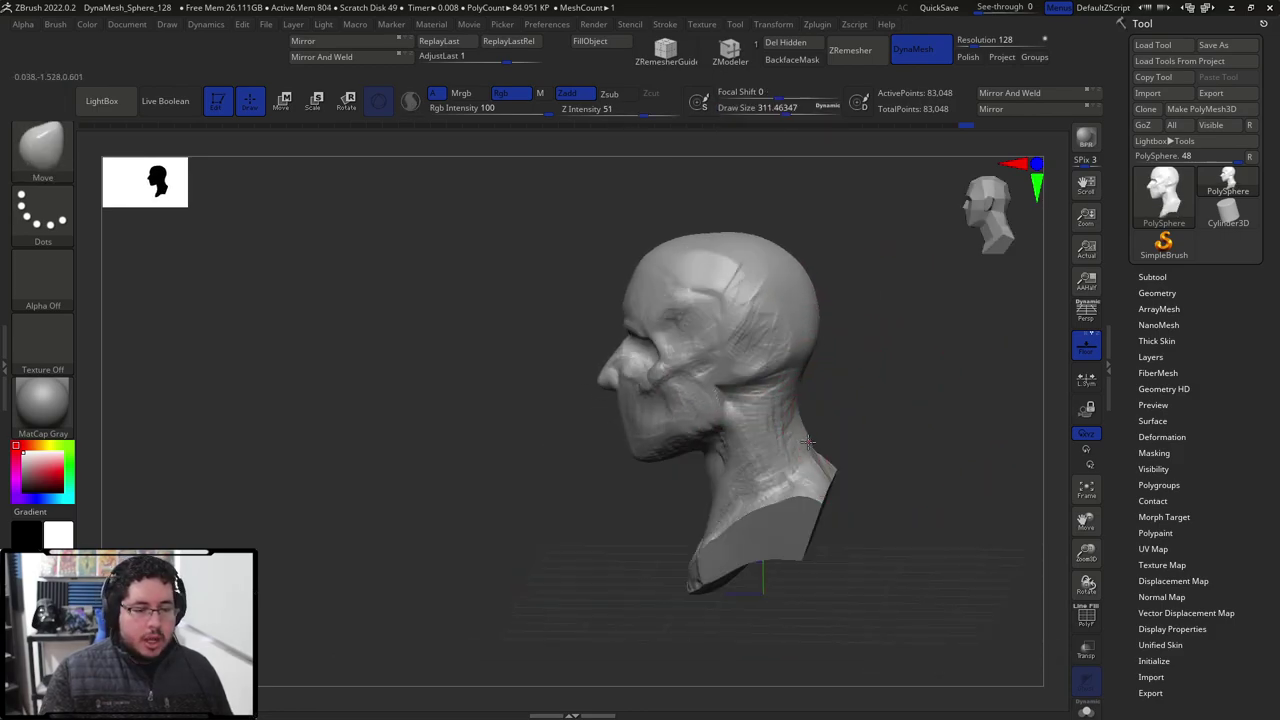
key(space)
drag(800, 404, 798, 405)
shift+drag(857, 348, 826, 311)
key(space)
drag(800, 375, 795, 375)
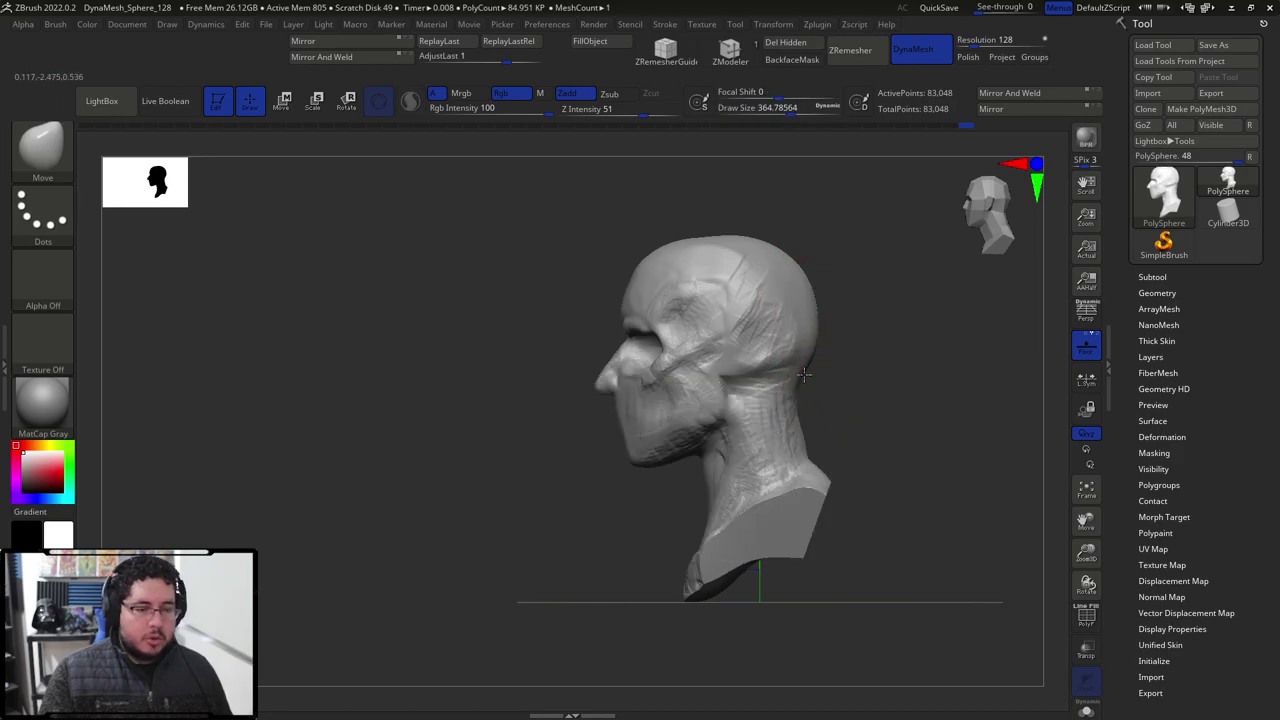
Flatten and bevel the cut edges of the shoulders and base with the TrimDynamic brush at size about 228.
drag(843, 343, 955, 372)
shift+drag(957, 471, 820, 484)
key(b)
key(t)
key(d)
key(space)
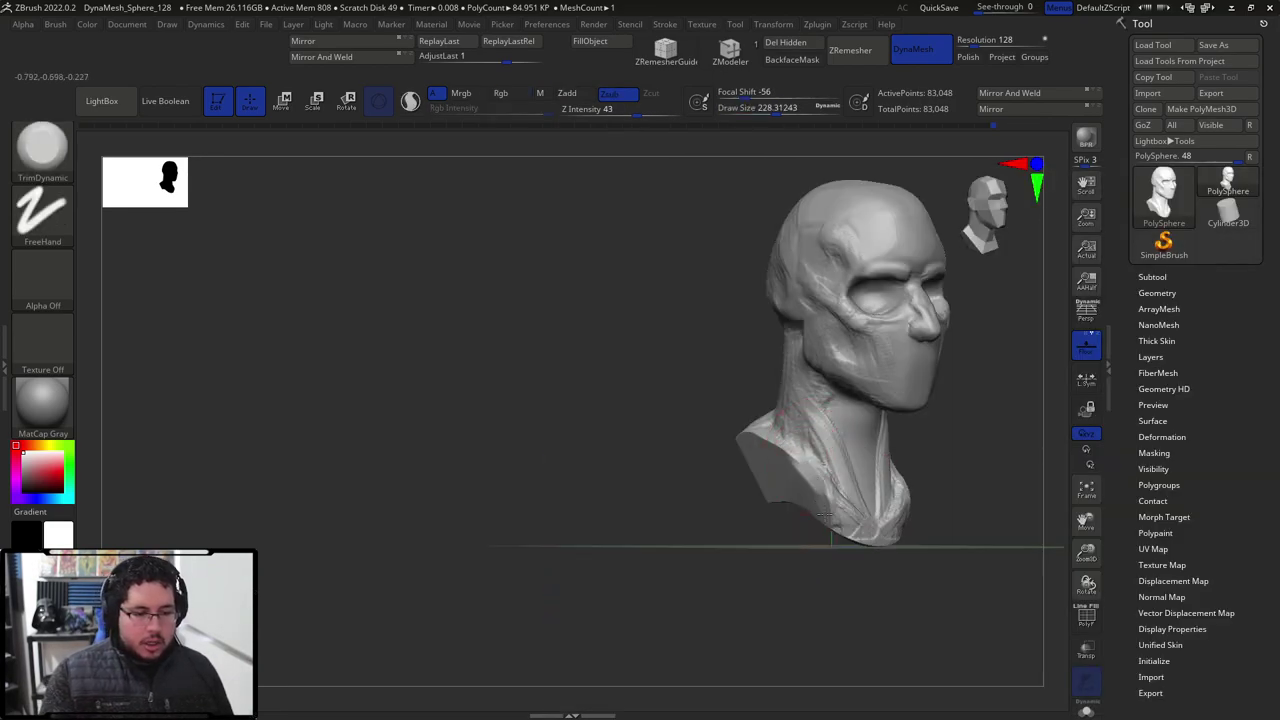
right_drag(776, 444, 746, 445)
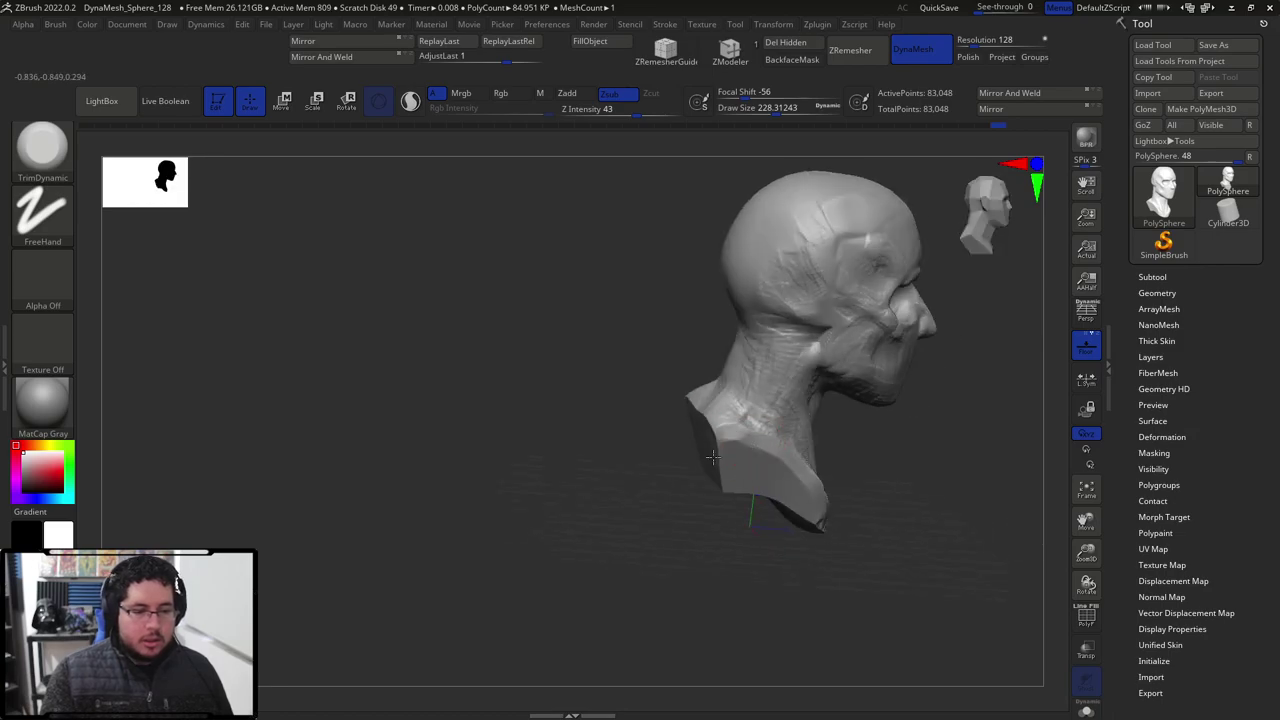
drag(714, 509, 726, 496)
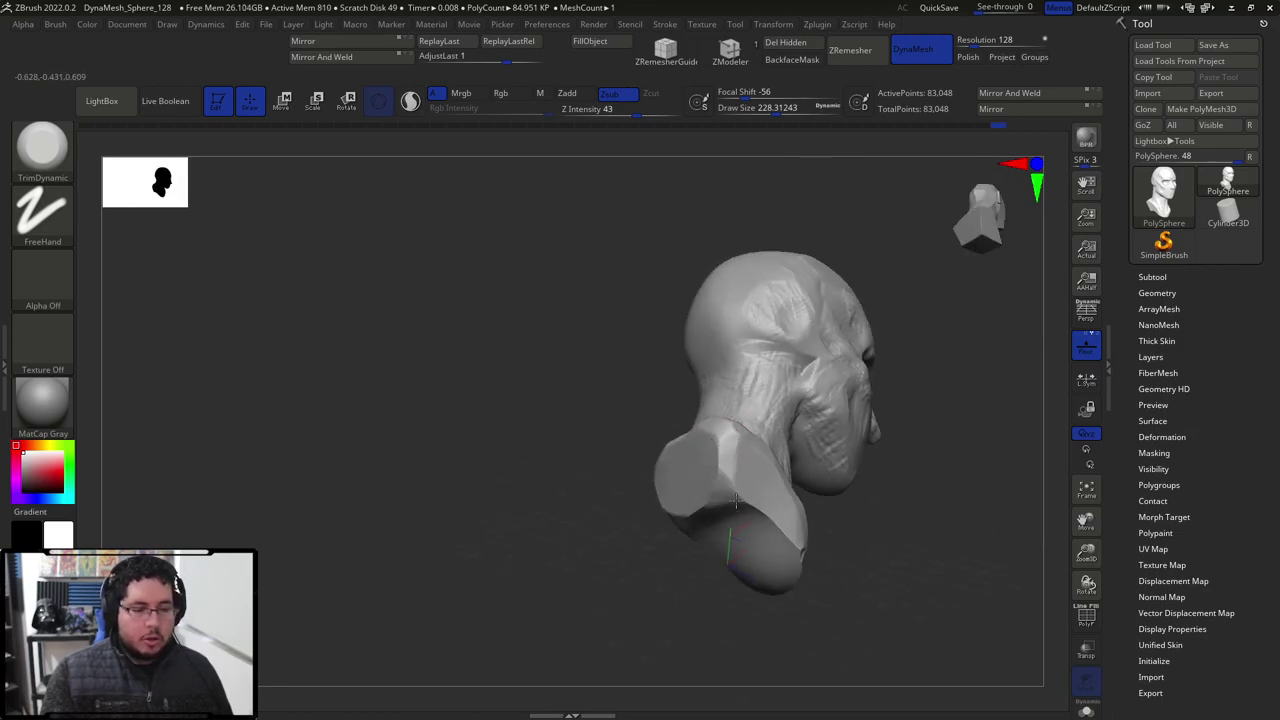
shift+drag(848, 538, 789, 560)
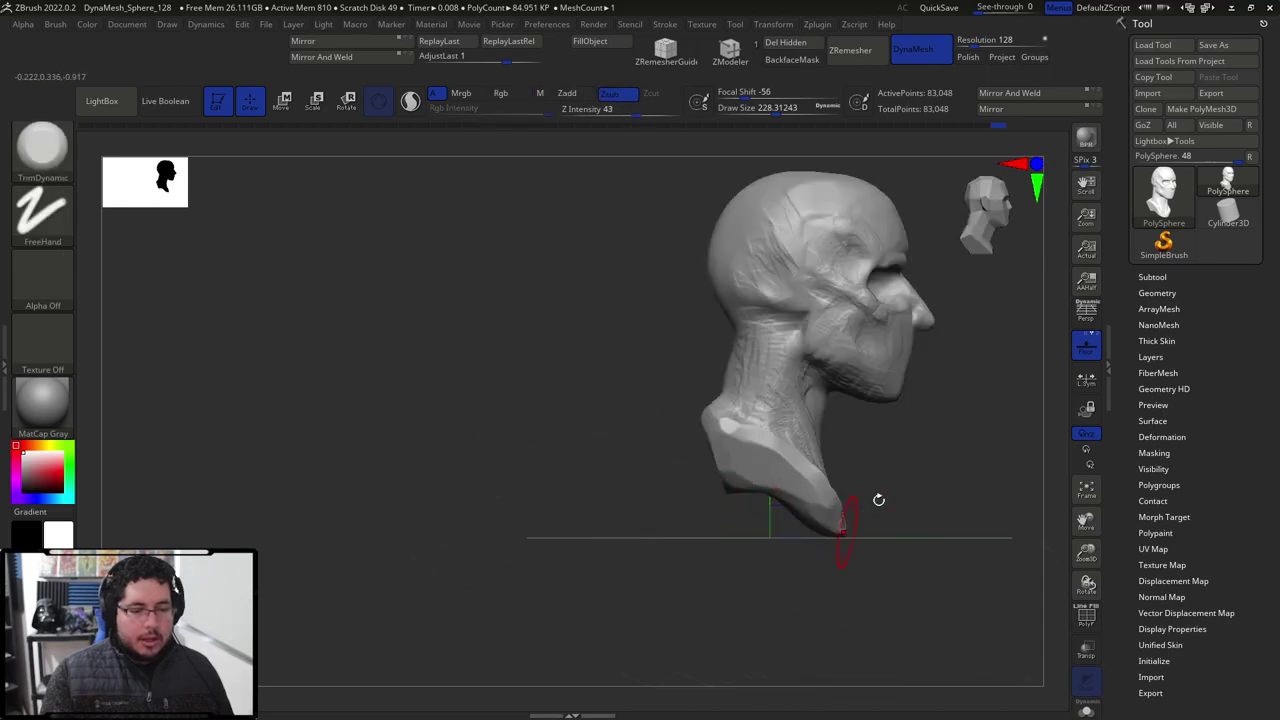
drag(868, 514, 802, 517)
mouse_move(907, 487)
shift+mouse_down()
mouse_move(897, 517)
mouse_move(856, 500)
mouse_move(800, 530)
mouse_move(791, 555)
shift+mouse_up()
mouse_move(731, 463)
mouse_down()
mouse_move(903, 420)
mouse_move(751, 343)
mouse_move(771, 368)
mouse_up()
Carve the front line and upper outline of the ear behind the jaw with DamStandard, ending at size about 132.
key(b)
key(d)
key(s)
key(space)
mouse_move(771, 315)
mouse_down()
mouse_move(777, 443)
mouse_move(706, 483)
mouse_up()
drag(770, 453, 720, 491)
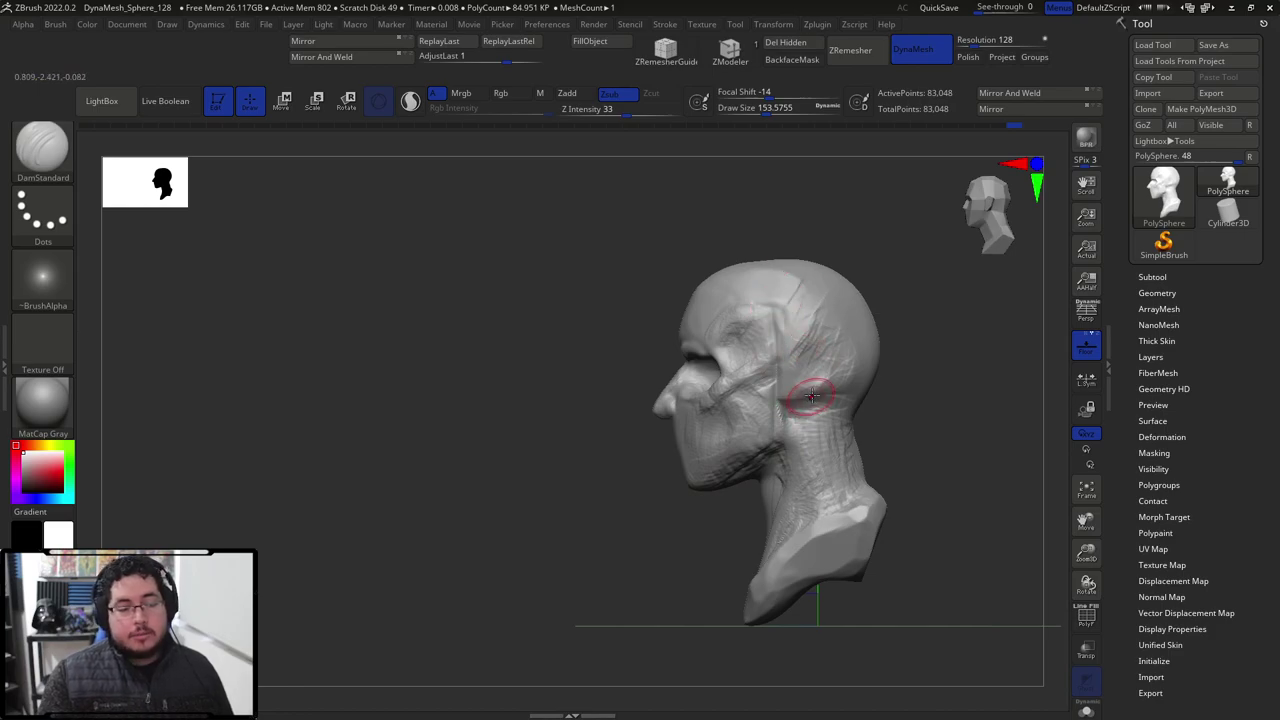
key(space)
drag(789, 366, 785, 366)
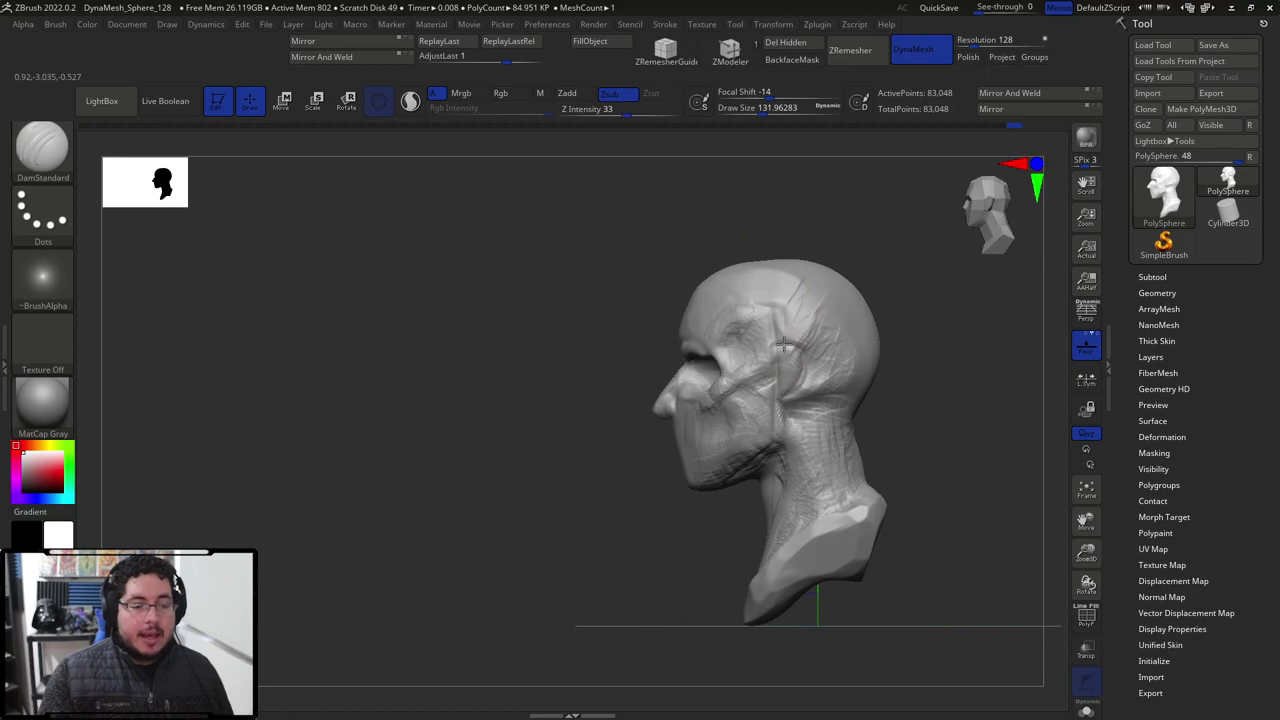
key(ctrl+z)
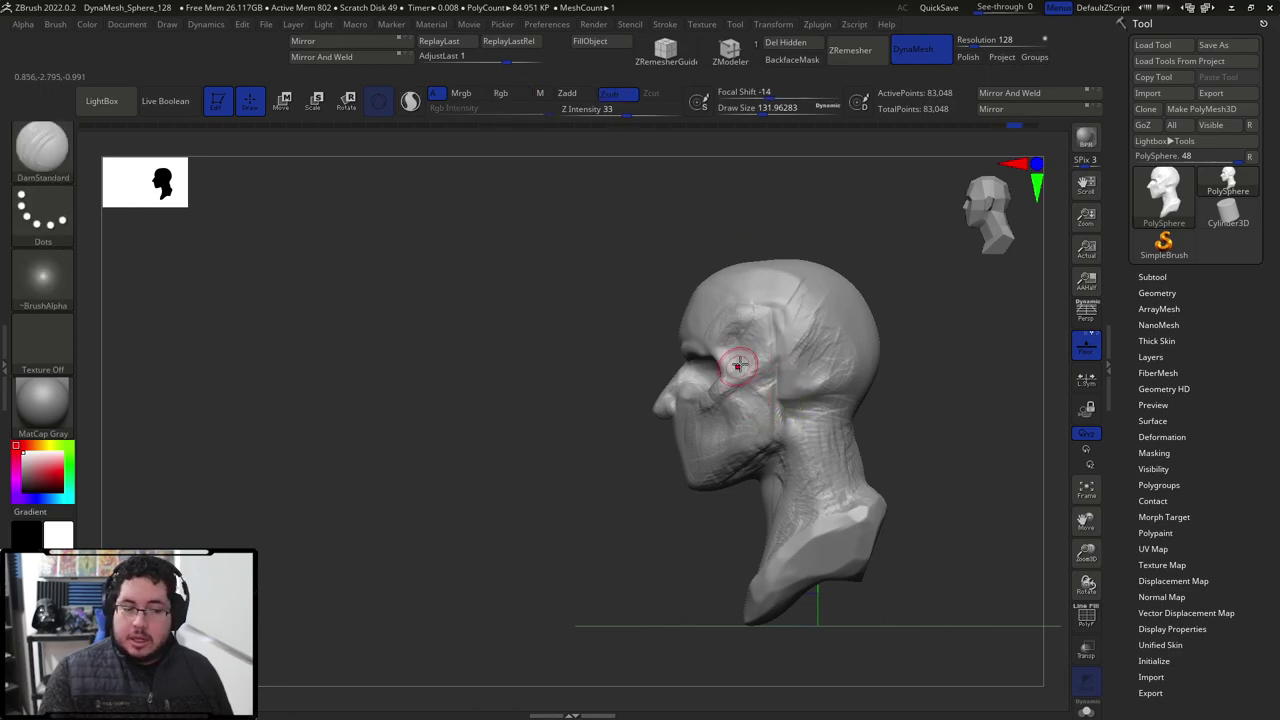
mouse_move(781, 346)
mouse_down()
mouse_move(808, 360)
mouse_move(804, 378)
mouse_up()
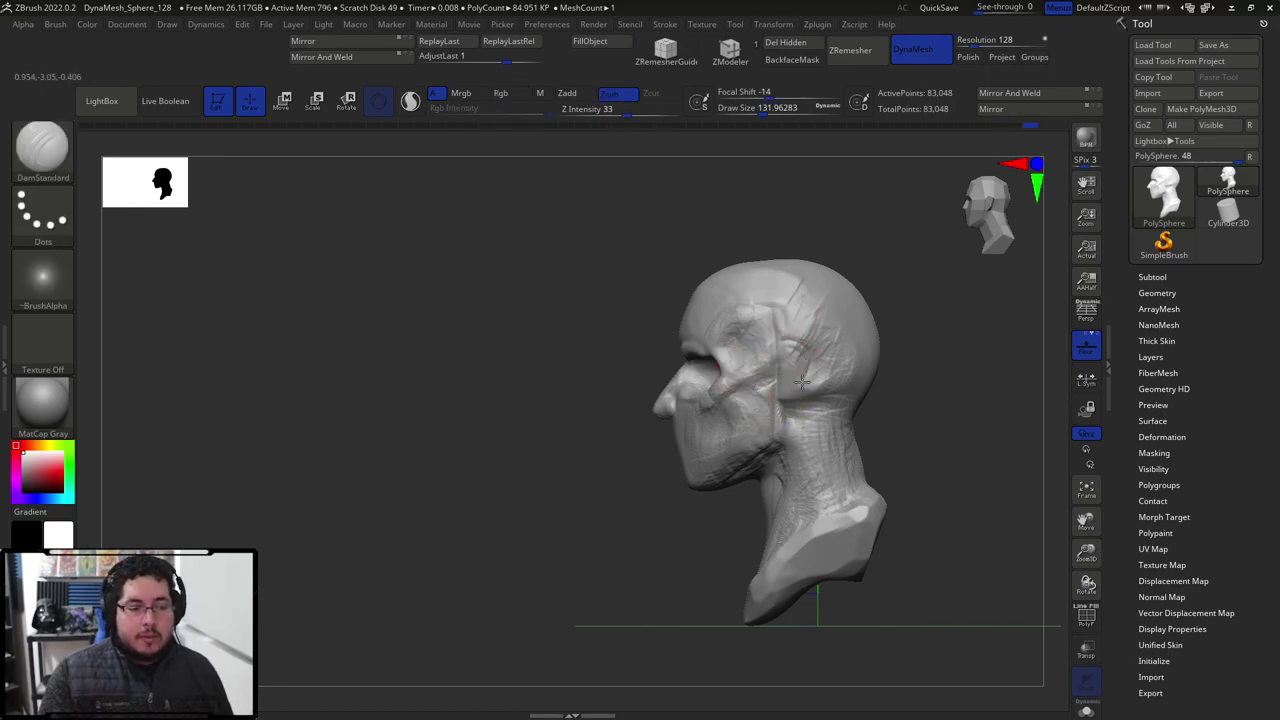
Build up the raised volume of the ears, from upper rim to lobe, with ClayBuildup at size about 145.
key(b)
key(c)
key(b)
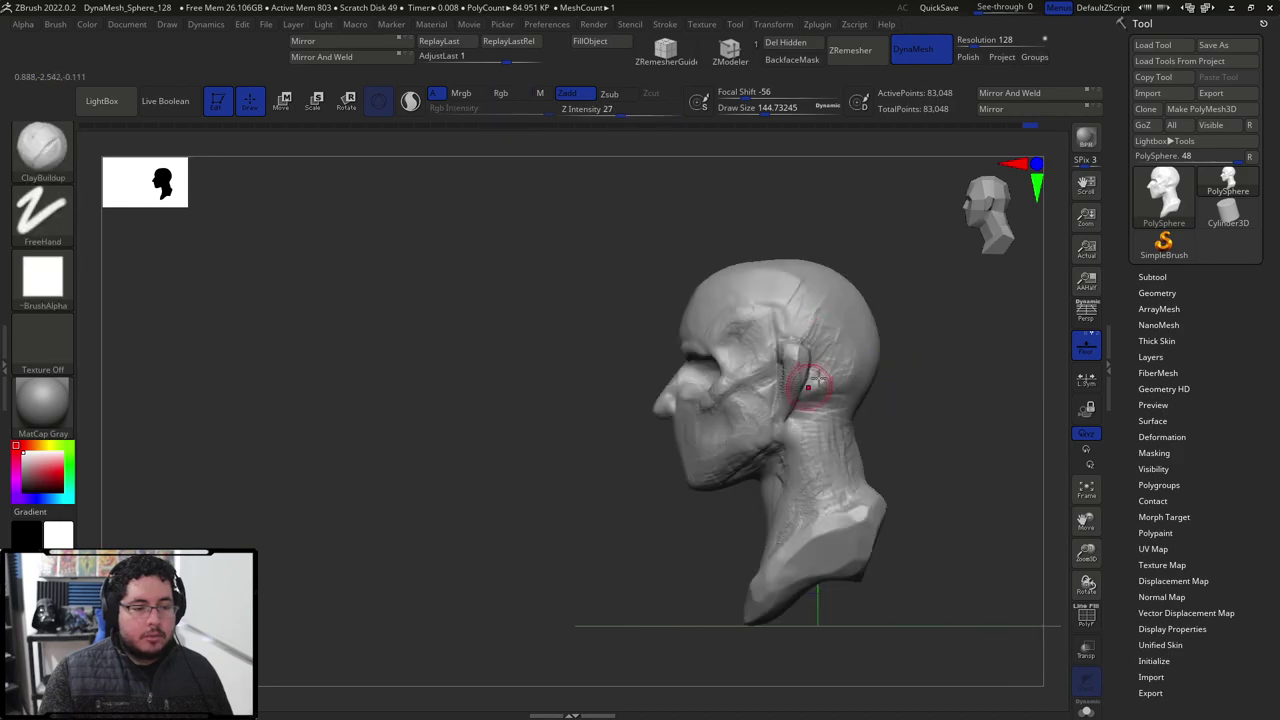
shift+drag(925, 398, 1006, 409)
drag(587, 416, 645, 389)
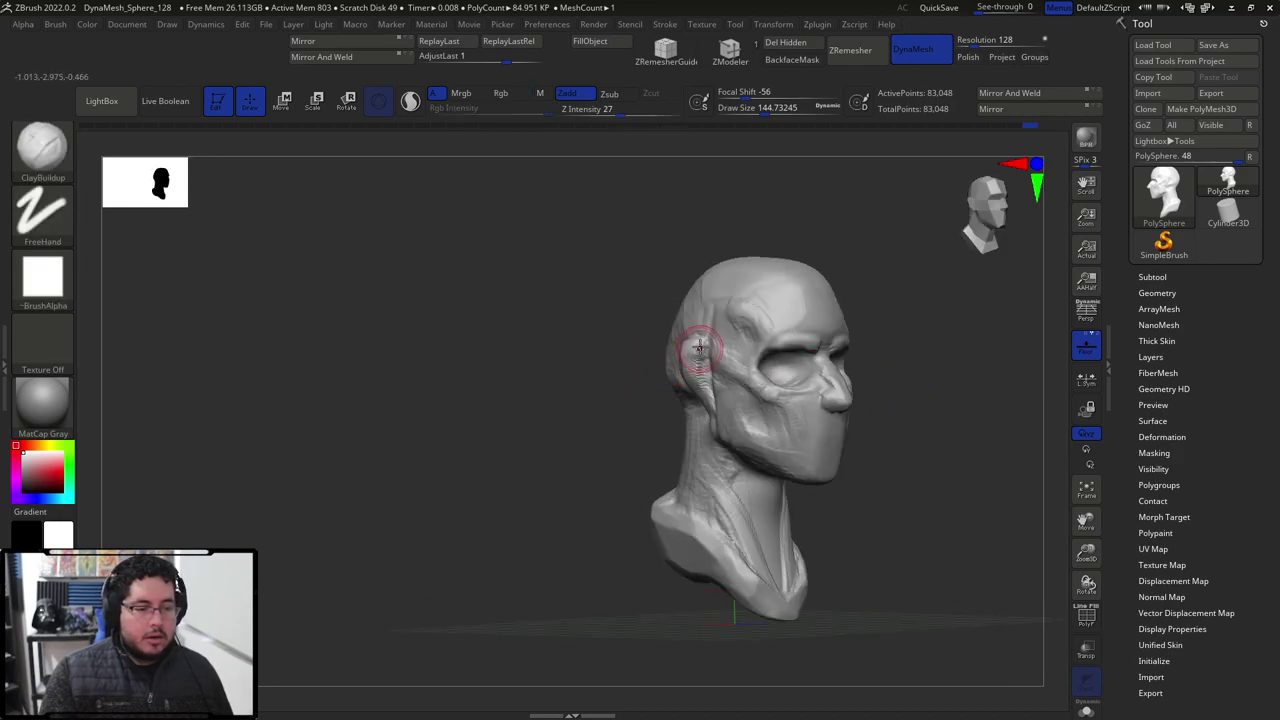
drag(690, 360, 691, 343)
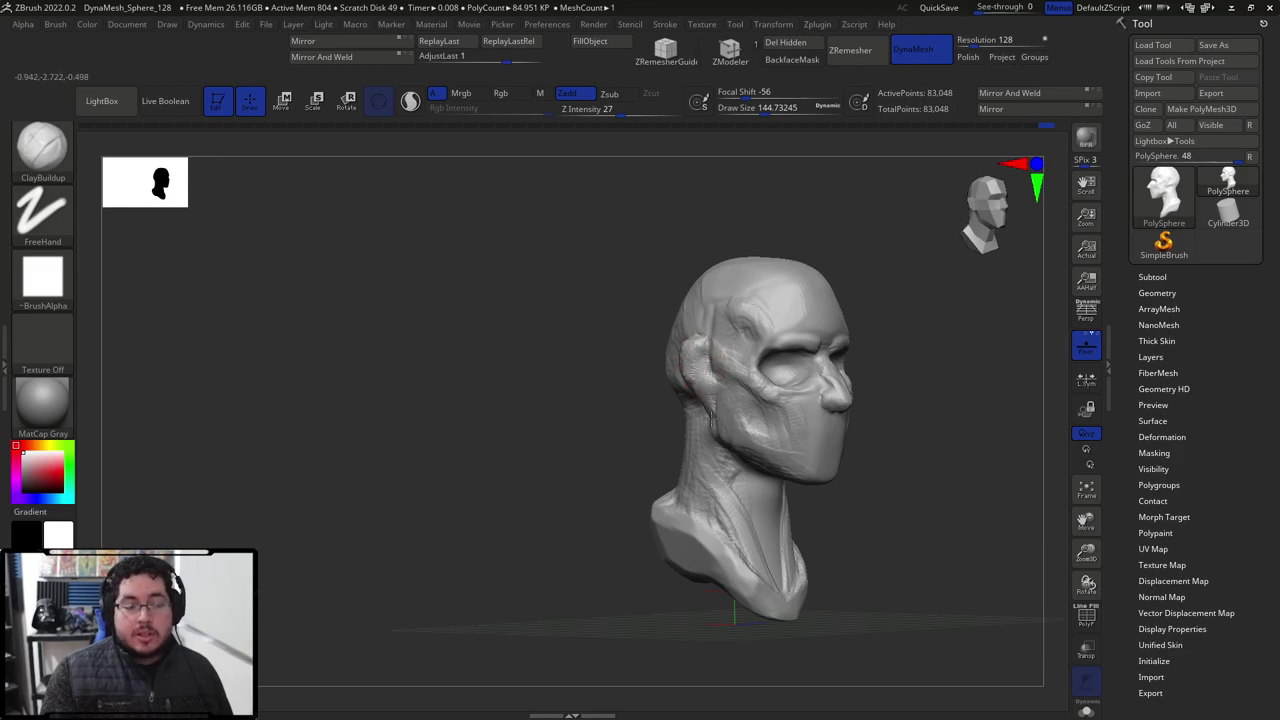
drag(708, 413, 708, 393)
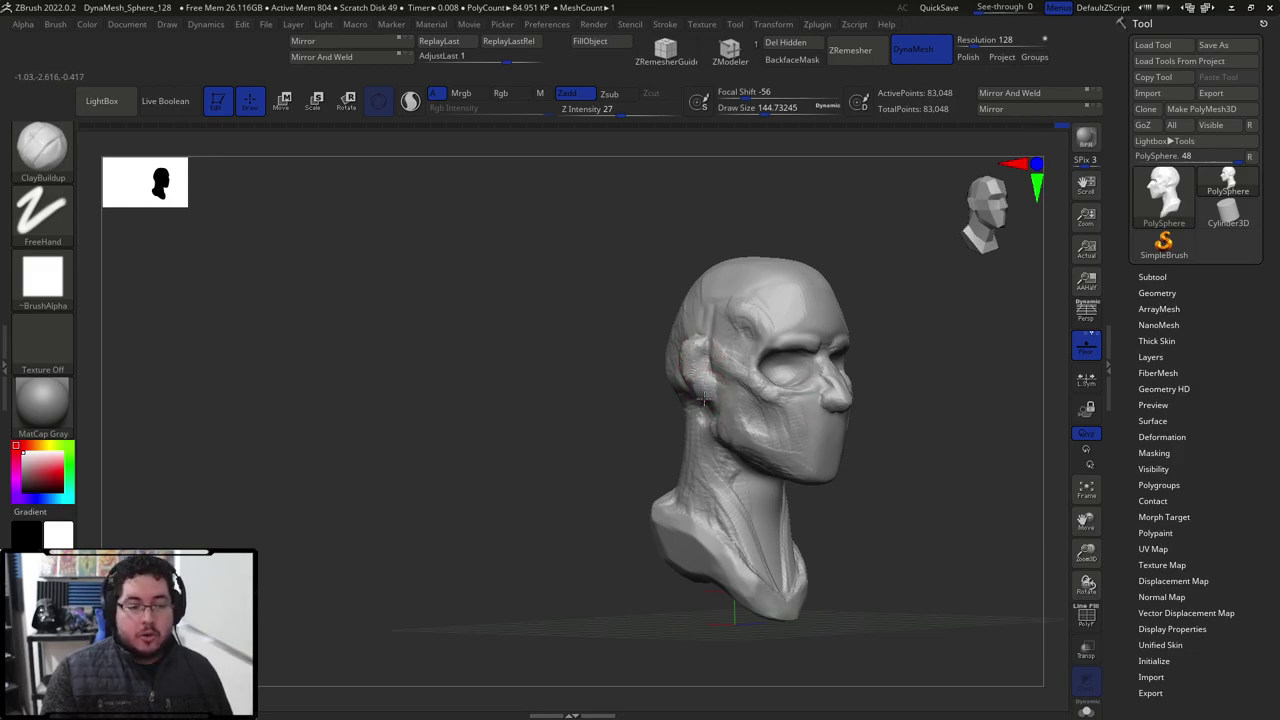
shift+drag(869, 446, 812, 372)
drag(893, 411, 823, 420)
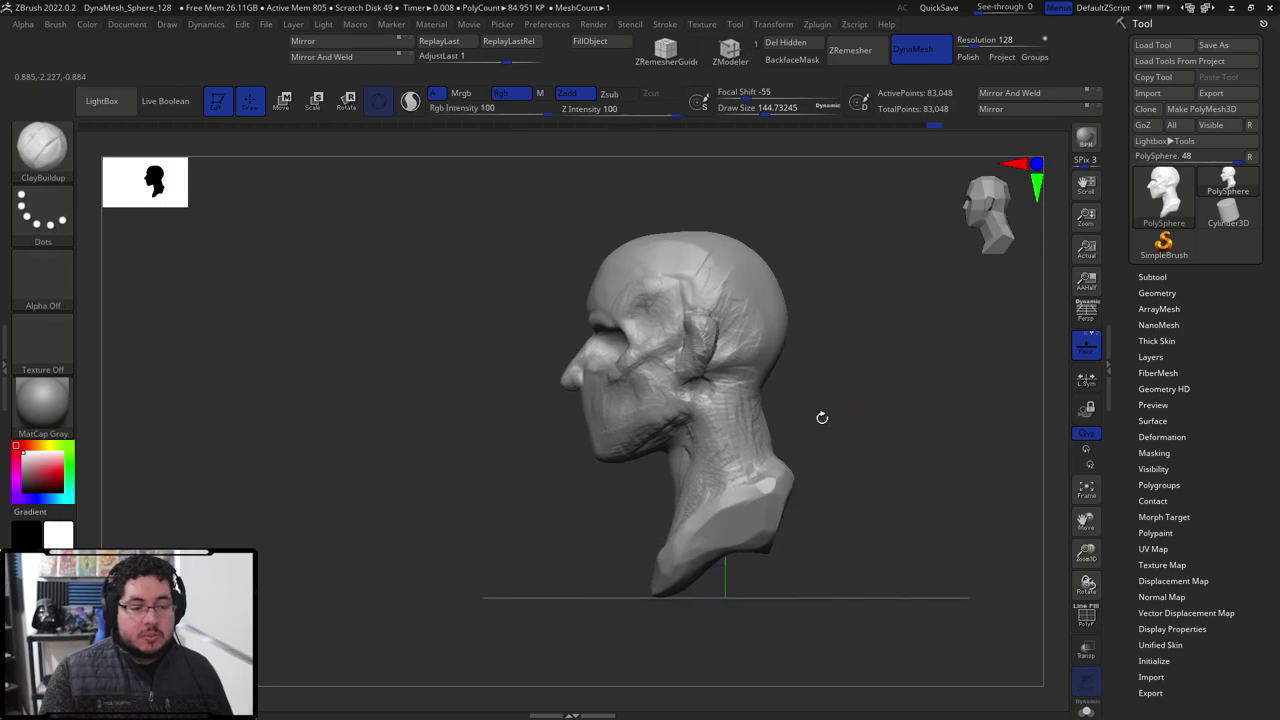
Reshape the face profile with the Move brush at sizes from about 794 to 386, pushing the nose back and the chin up.
drag(800, 372, 886, 320)
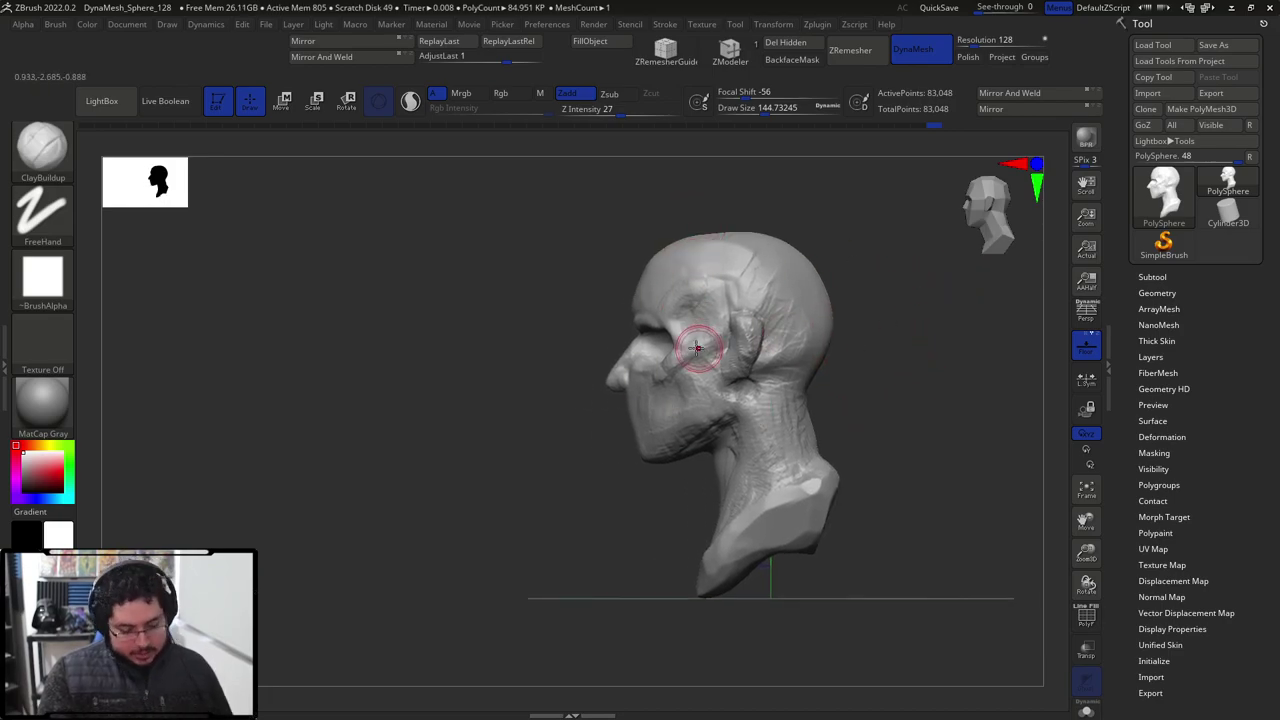
key(b)
key(m)
key(v)
key(space)
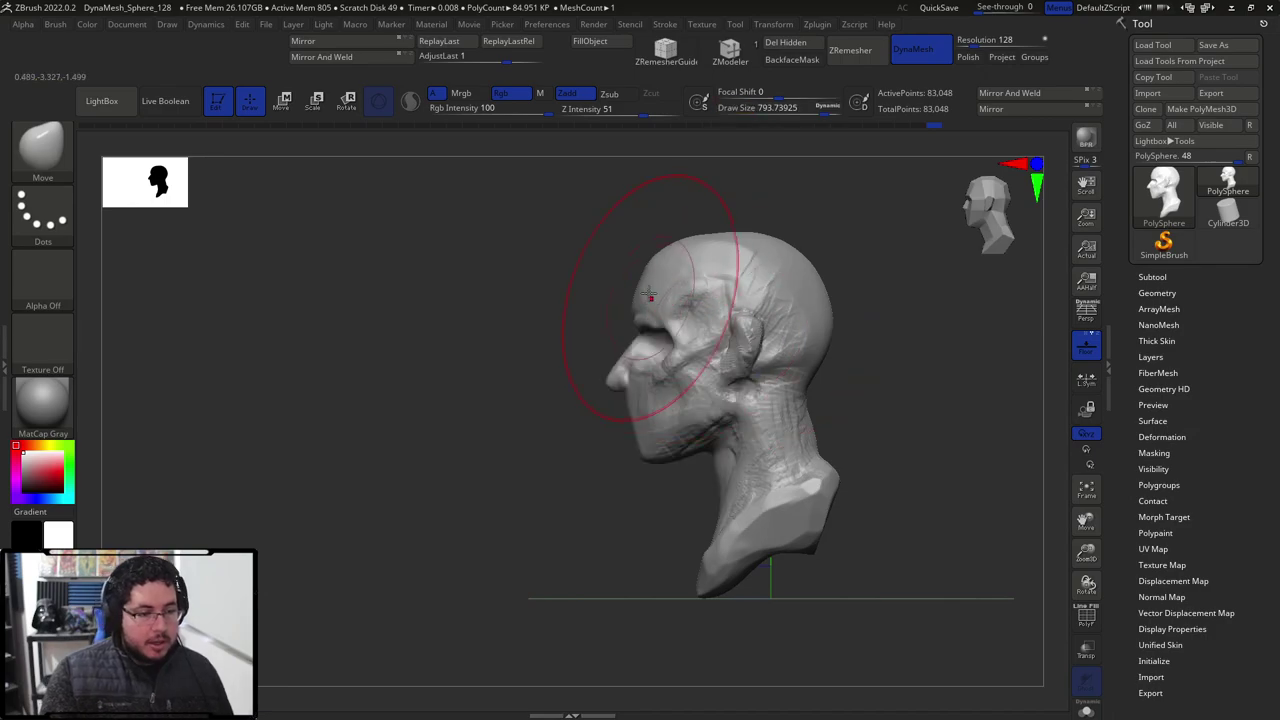
drag(657, 426, 651, 423)
key(space)
click(657, 456)
key(space)
click(635, 392)
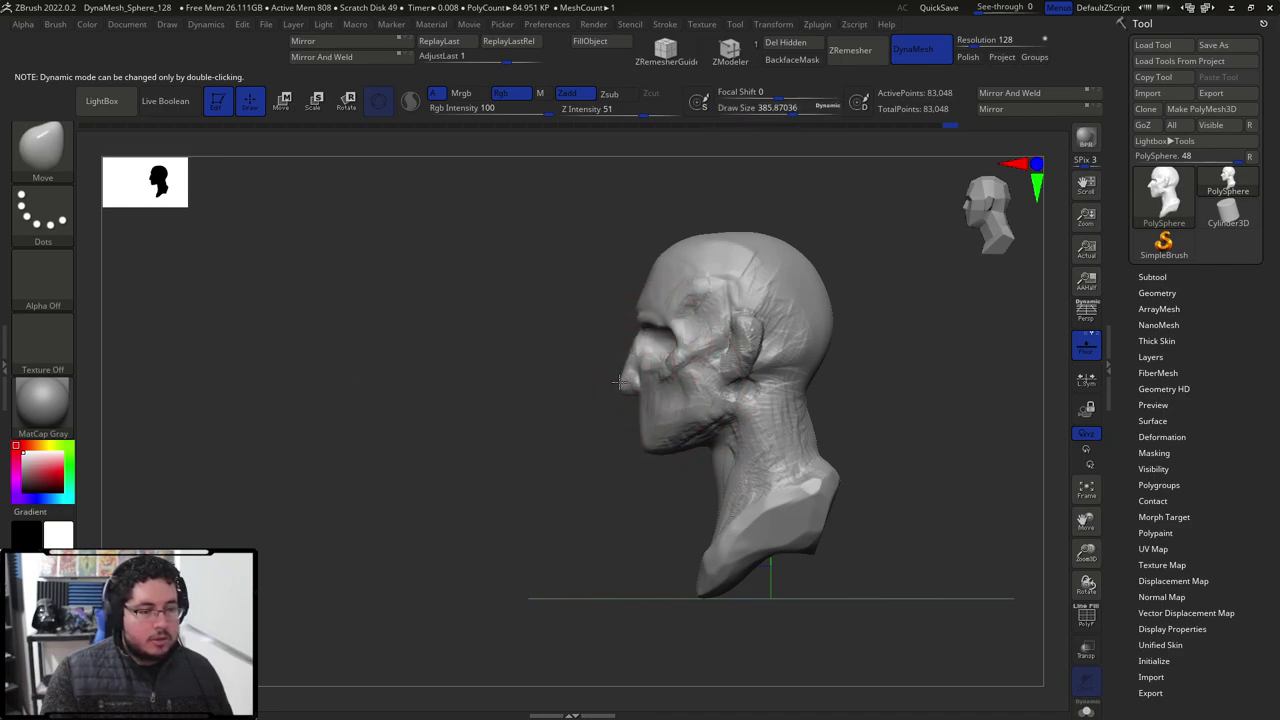
key(bracketleft)
mouse_move(494, 369)
mouse_down()
mouse_move(632, 425)
mouse_move(664, 420)
mouse_up()
mouse_move(738, 370)
mouse_down()
mouse_move(769, 366)
mouse_move(740, 437)
mouse_move(695, 420)
mouse_up()
mouse_move(704, 352)
mouse_down()
mouse_move(706, 389)
mouse_move(803, 366)
mouse_move(677, 380)
mouse_up()
key(bracketleft)
key(bracketleft)
Mark the hairline, brow line and nose base along the face's centre with DamStandard at size about 68.
key(b)
key(d)
key(s)
key(space)
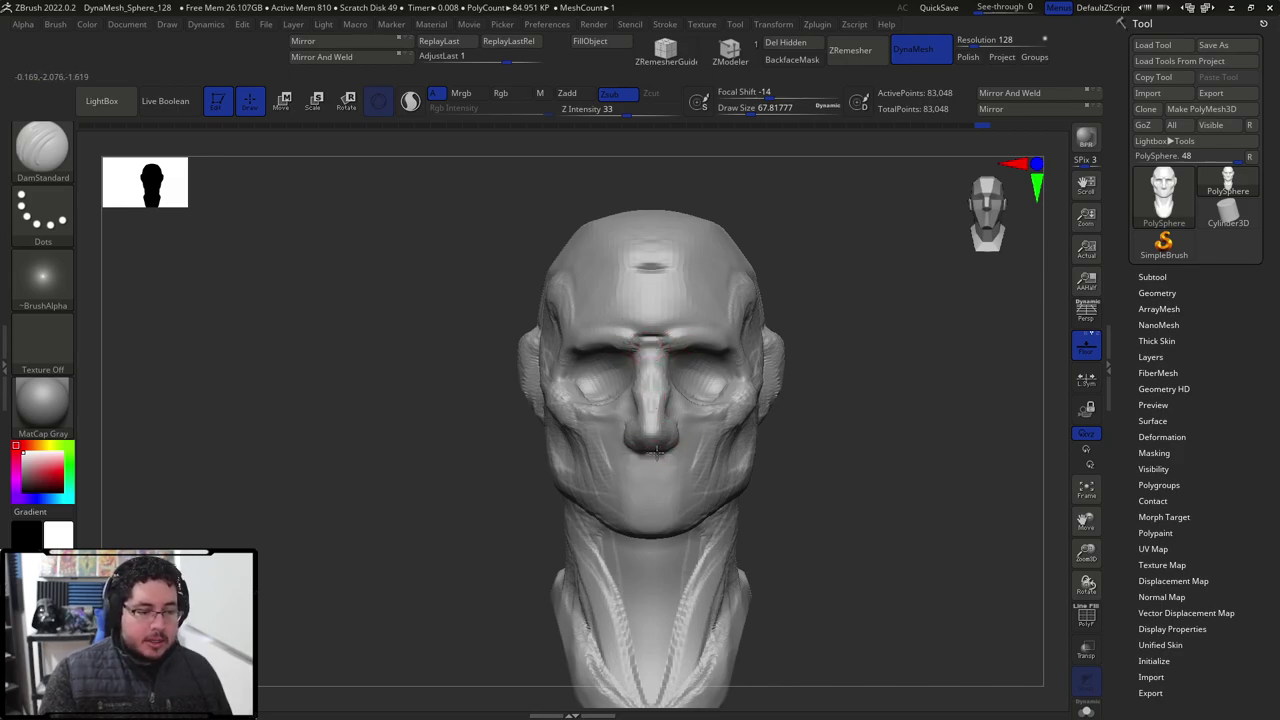
right_drag(707, 458, 894, 466)
Adjust the tip and underside of the nose with the Move brush at size about 262.
key(b)
key(m)
key(v)
key(space)
mouse_move(671, 436)
mouse_down()
mouse_move(686, 435)
mouse_move(661, 435)
mouse_up()
key(space)
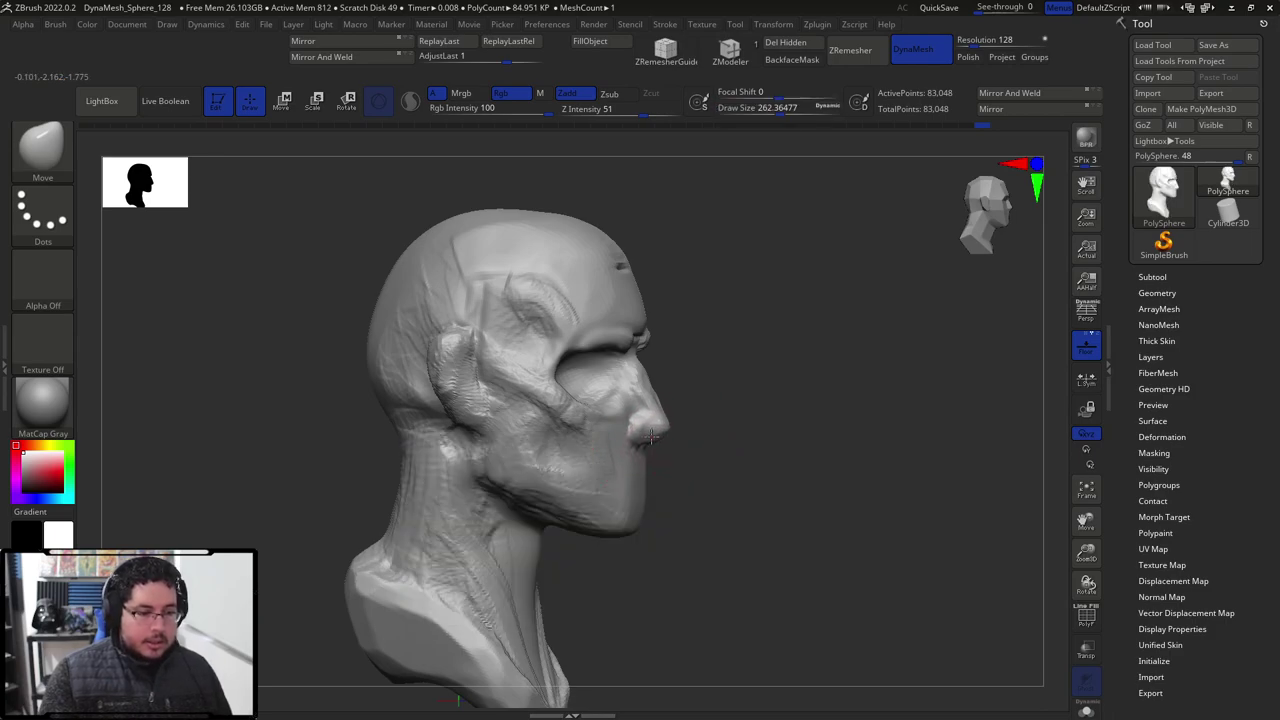
shift+right_drag(677, 443, 737, 414)
right_click(648, 422)
drag(648, 422, 665, 416)
Carve the mouth line between nose and chin and extend it to the corners with DamStandard at size about 54.
key(b)
key(d)
key(s)
key(space)
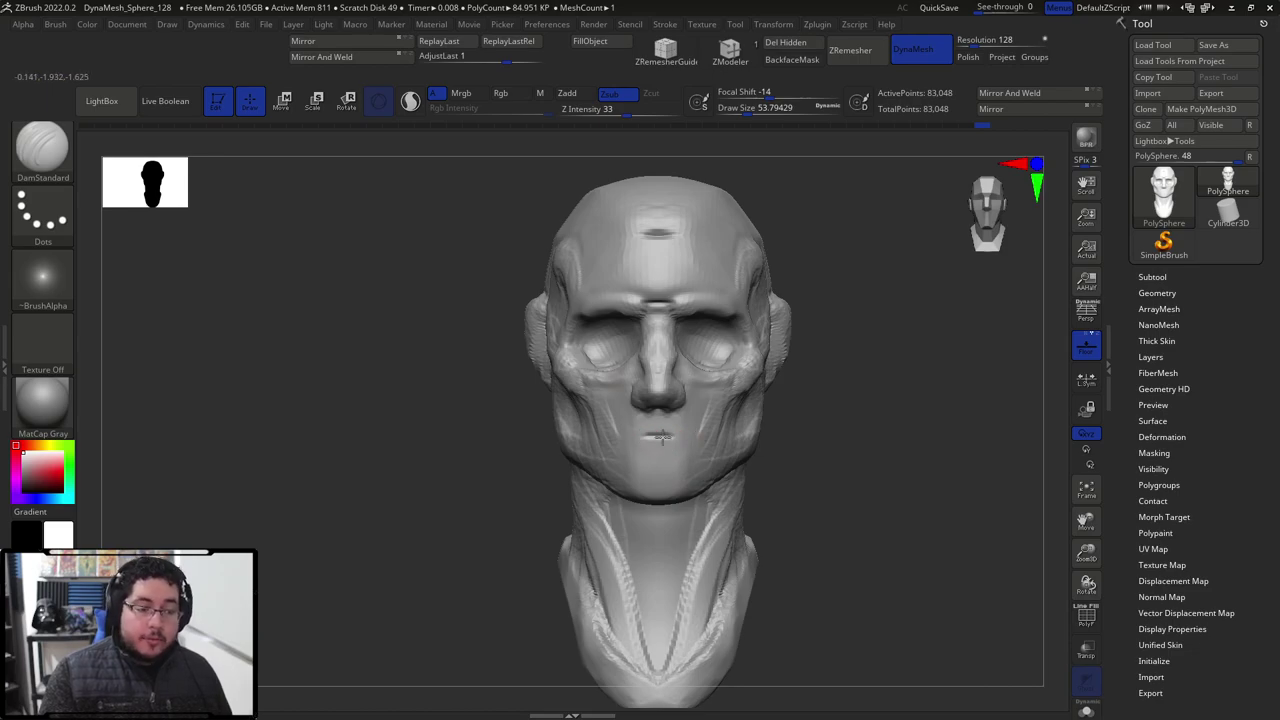
mouse_move(653, 437)
right_down()
mouse_move(700, 440)
mouse_move(678, 446)
right_up()
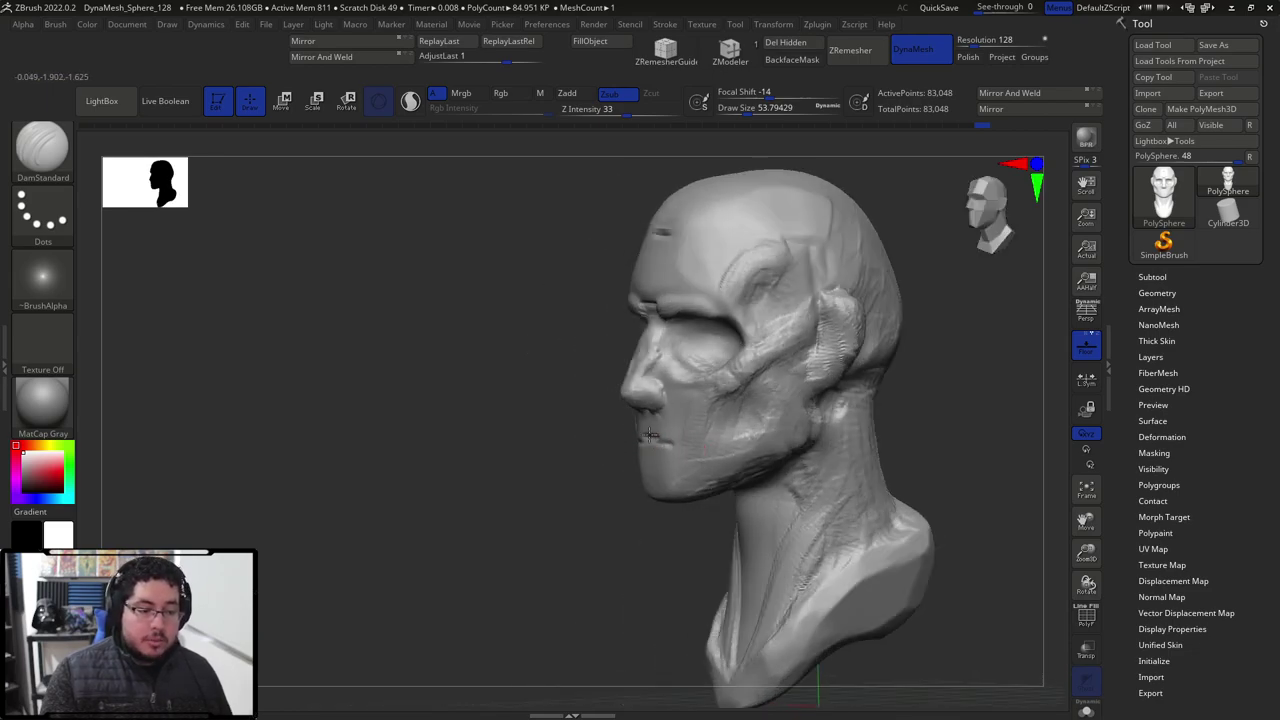
right_drag(593, 453, 663, 433)
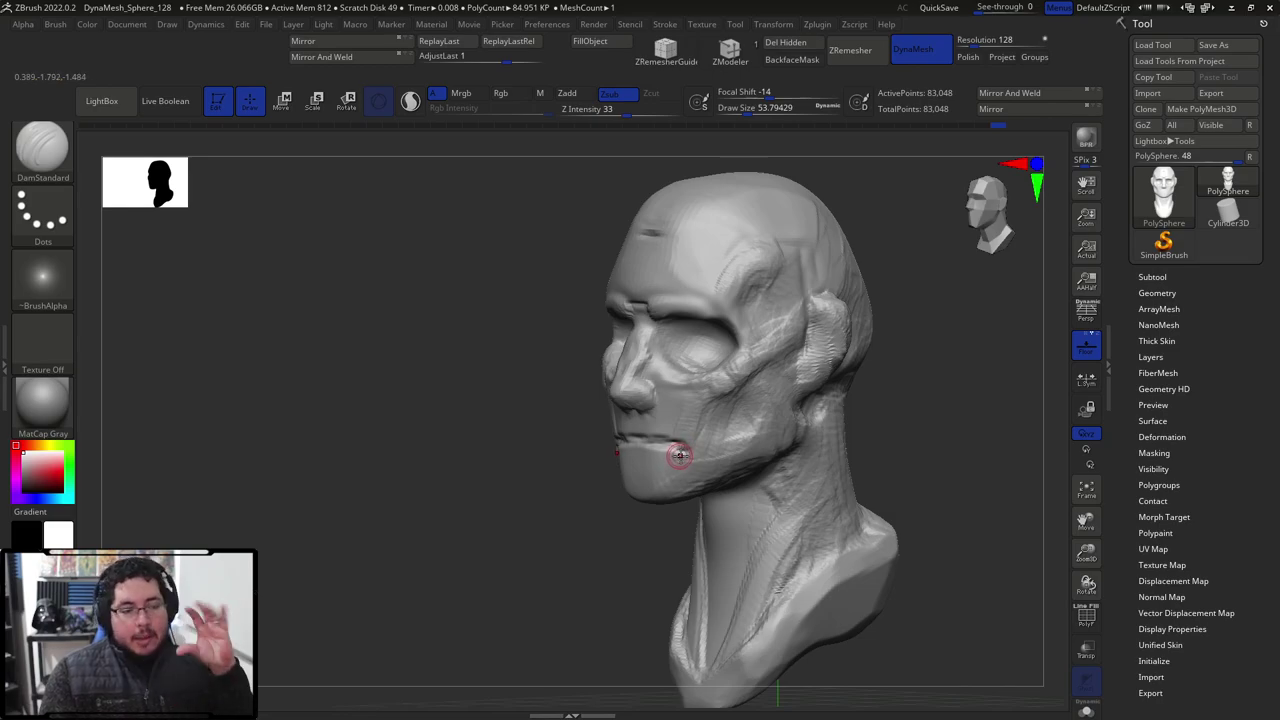
mouse_move(571, 517)
right_down()
mouse_move(720, 454)
mouse_move(743, 457)
mouse_move(724, 450)
right_up()
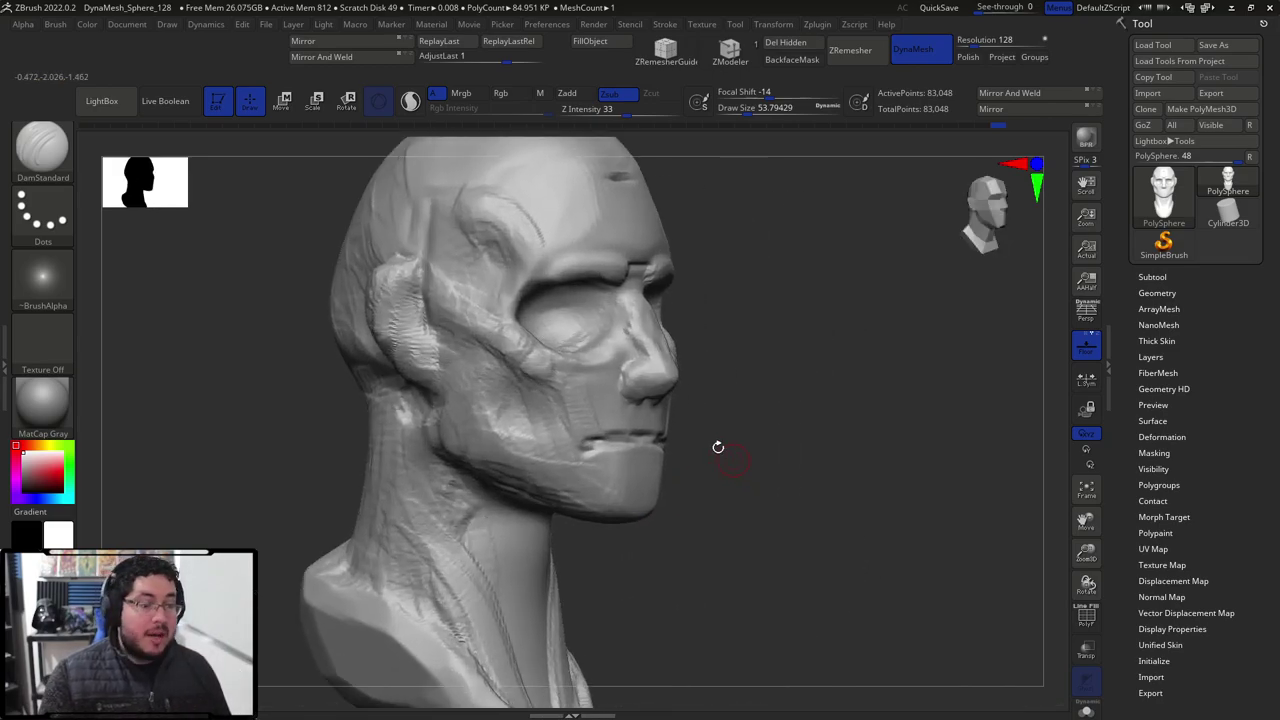
mouse_move(620, 476)
shift+mouse_down()
mouse_move(648, 470)
mouse_move(621, 467)
shift+mouse_up()
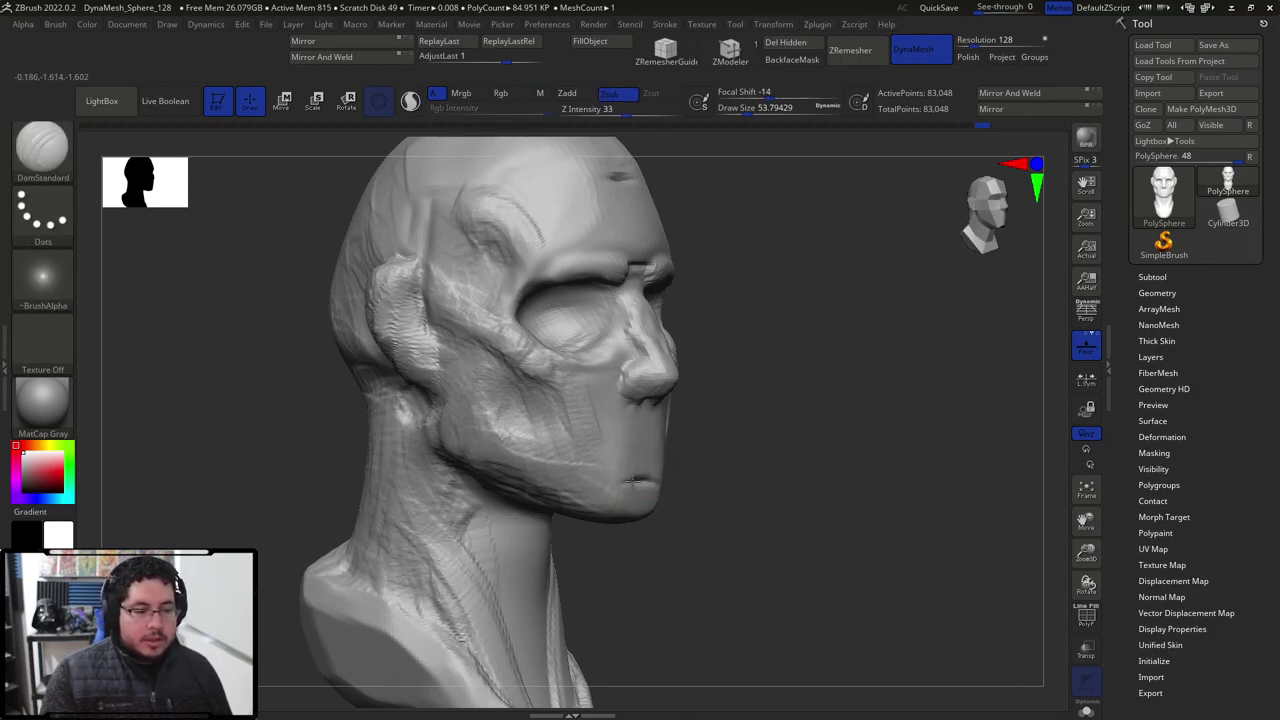
drag(632, 483, 616, 486)
mouse_move(830, 488)
mouse_down()
mouse_move(630, 485)
mouse_move(631, 454)
mouse_move(649, 455)
mouse_up()
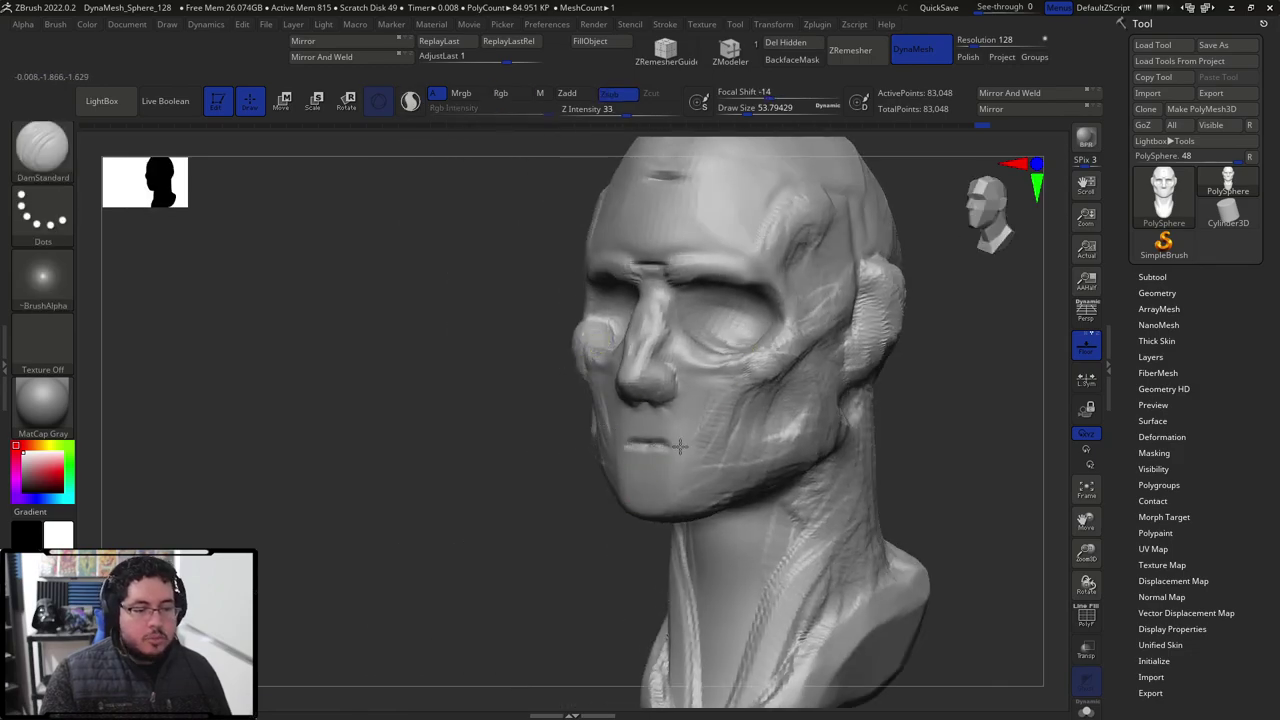
right_drag(686, 463, 628, 445)
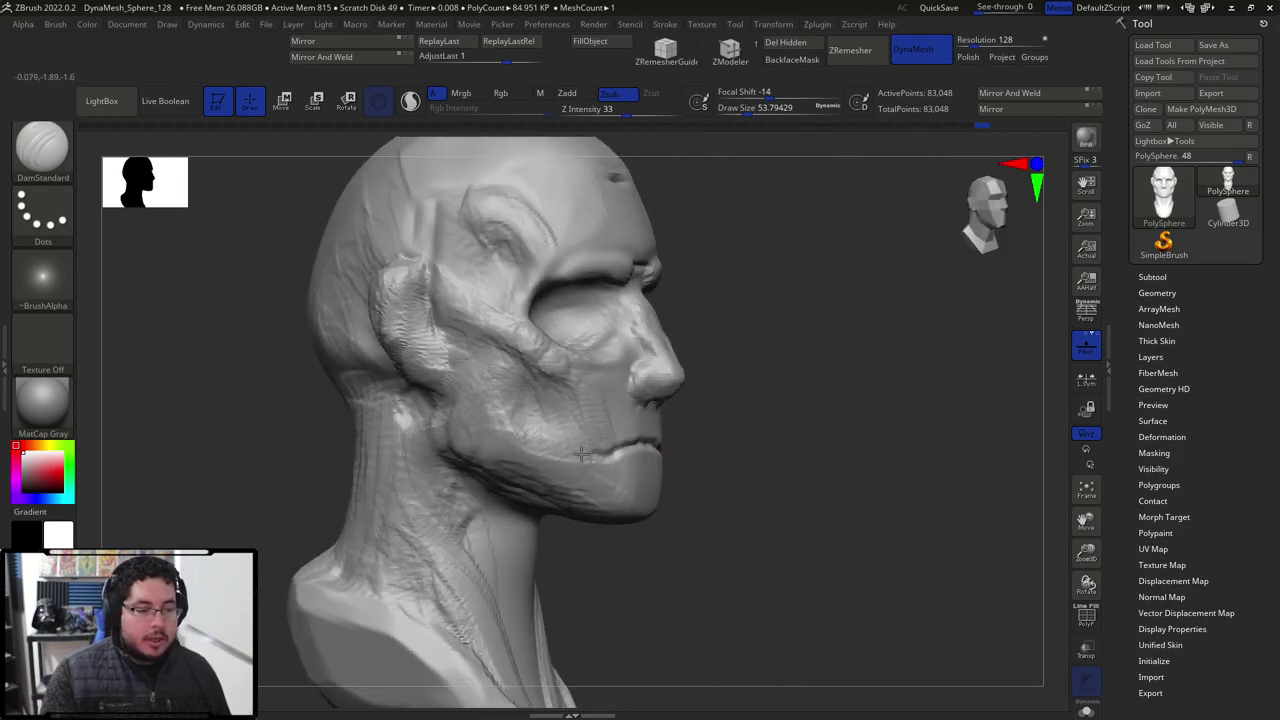
Build up the upper lip and the area beneath the nose with ClayBuildup at size about 90.
key(b)
key(c)
key(b)
key(space)
drag(640, 395, 659, 395)
mouse_move(652, 425)
right_down()
mouse_move(717, 456)
mouse_move(734, 446)
mouse_move(723, 457)
mouse_move(692, 430)
right_up()
key(space)
drag(690, 405, 645, 379)
key(space)
mouse_move(648, 370)
mouse_down()
mouse_move(640, 388)
mouse_move(650, 372)
mouse_move(652, 395)
mouse_up()
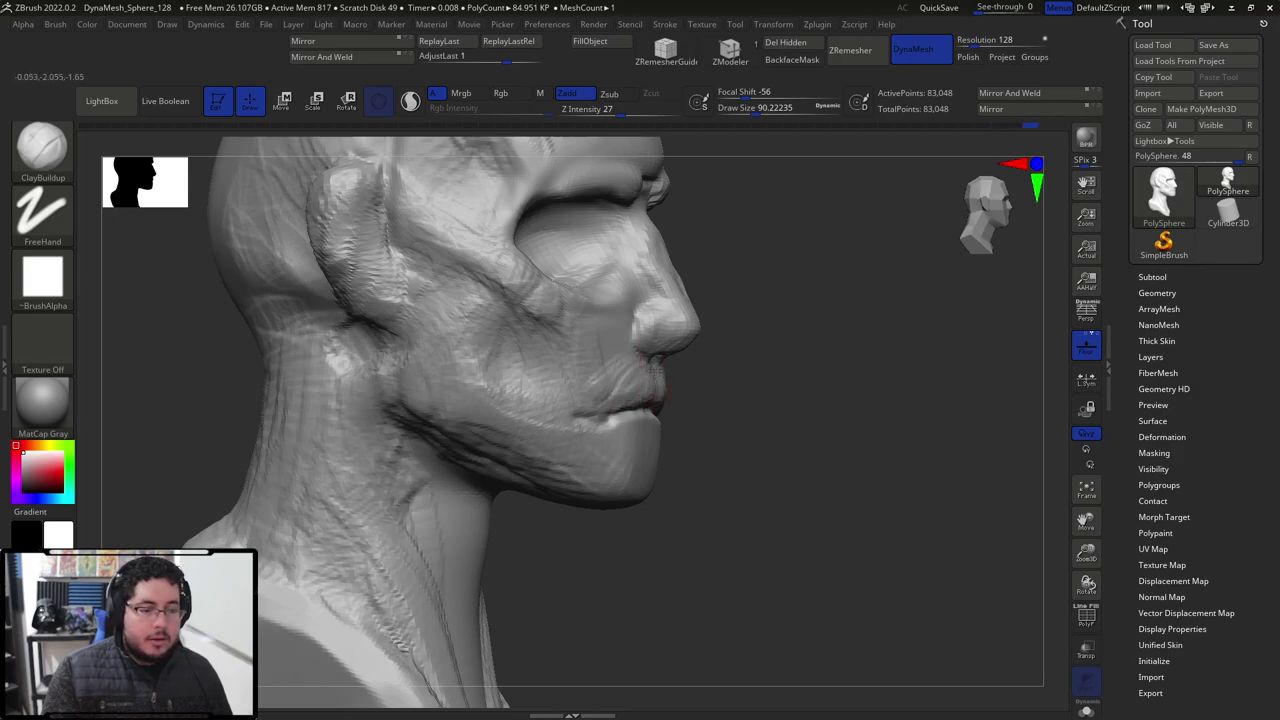
Build up the lower lip and the chin beneath it with ClayBuildup at sizes from about 112 to 68.
right_drag(655, 378, 660, 418)
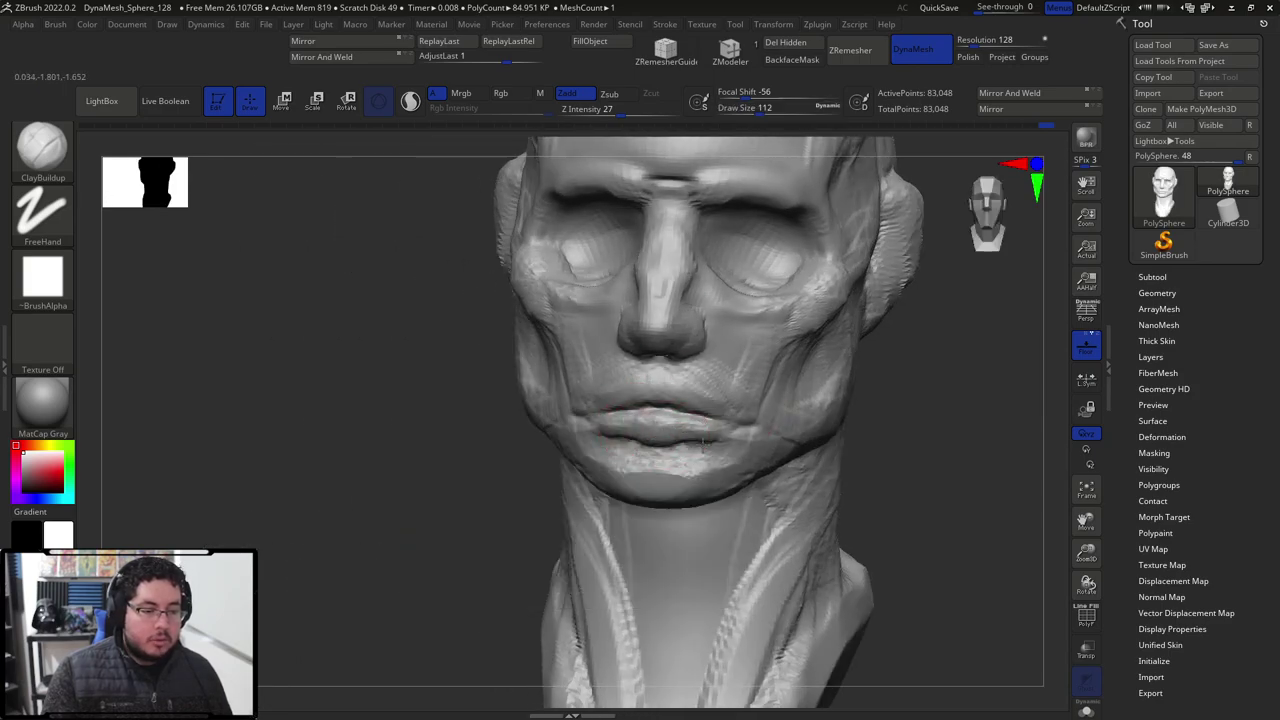
mouse_move(491, 518)
mouse_down()
mouse_move(608, 455)
mouse_move(608, 415)
mouse_up()
key(space)
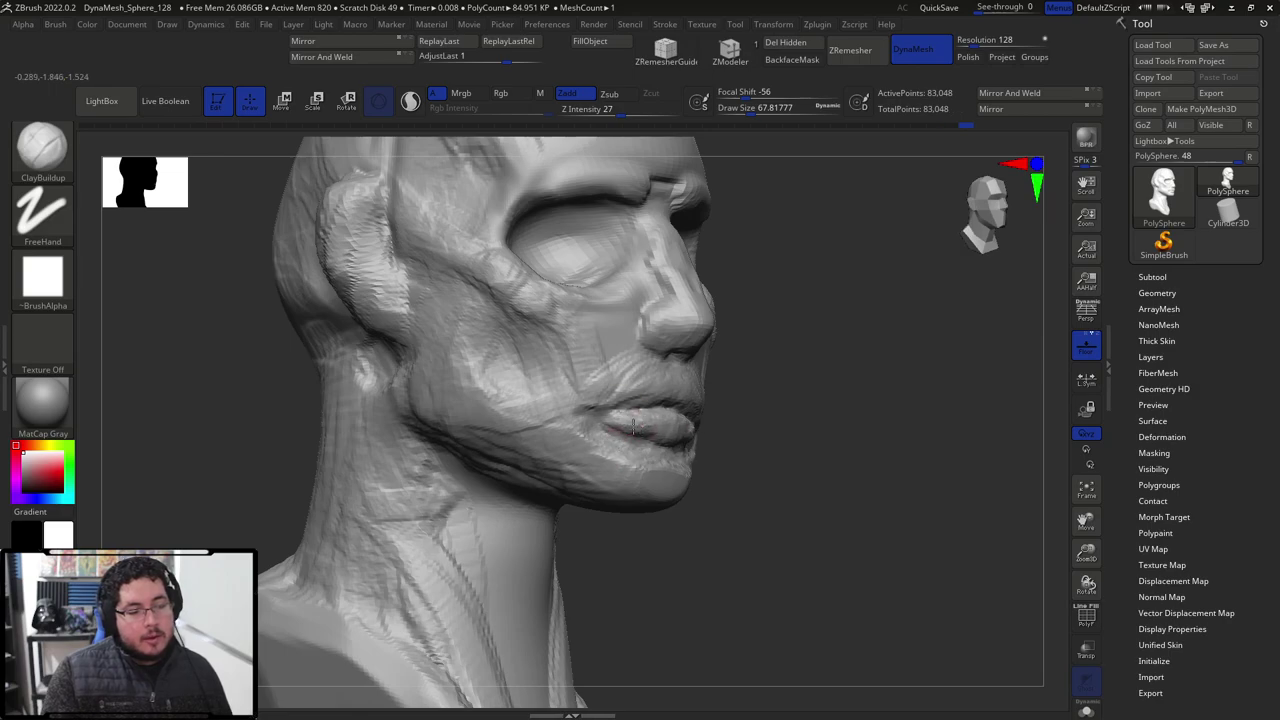
shift+right_drag(695, 425, 662, 432)
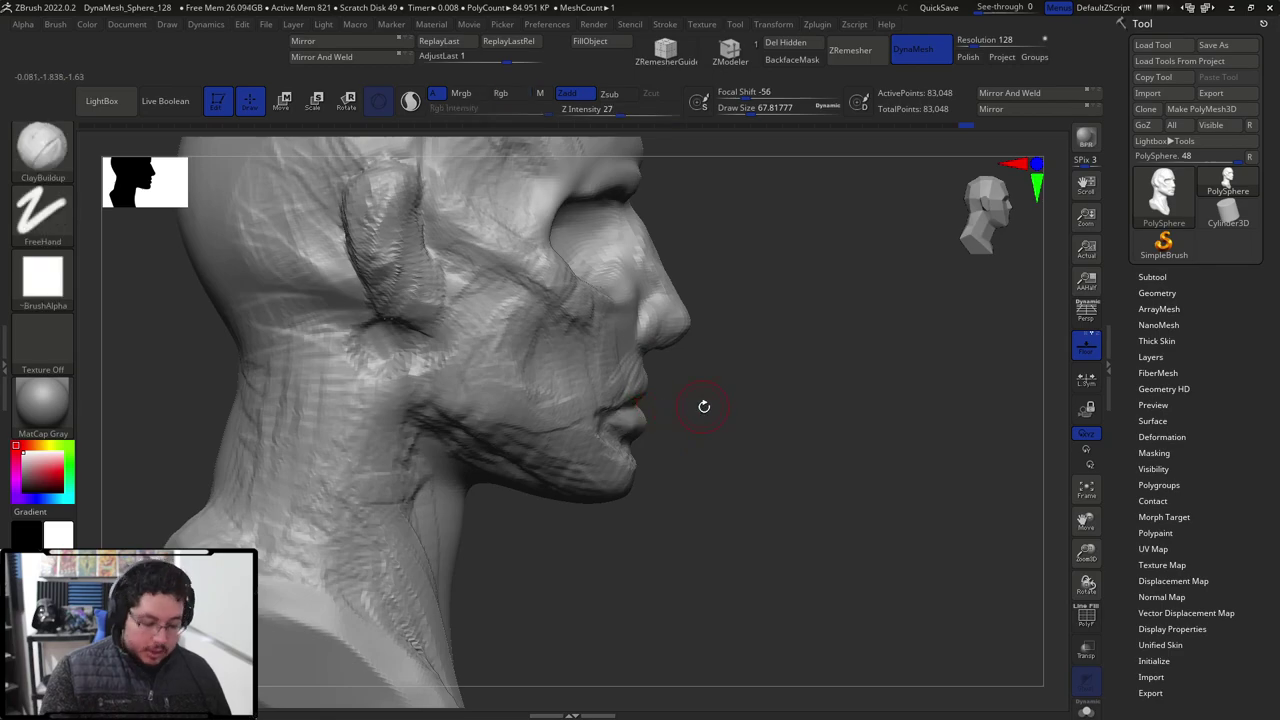
Refine the profile of the lips, chin and jaw underside with the Move brush at size about 177.
key(b)
key(m)
key(v)
key(space)
drag(692, 398, 700, 397)
key(space)
mouse_move(700, 397)
right_down()
mouse_move(672, 397)
mouse_move(652, 423)
right_up()
key(space)
drag(650, 423, 658, 423)
right_drag(657, 423, 631, 423)
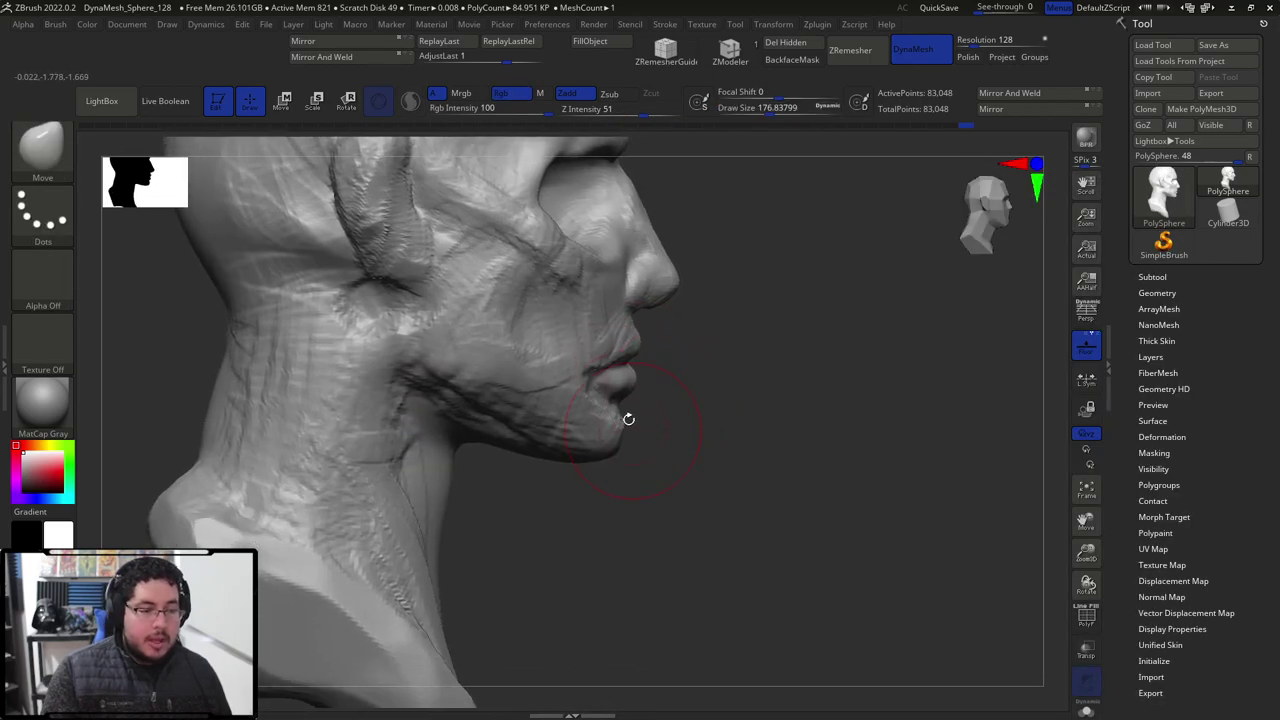
right_drag(579, 486, 587, 457)
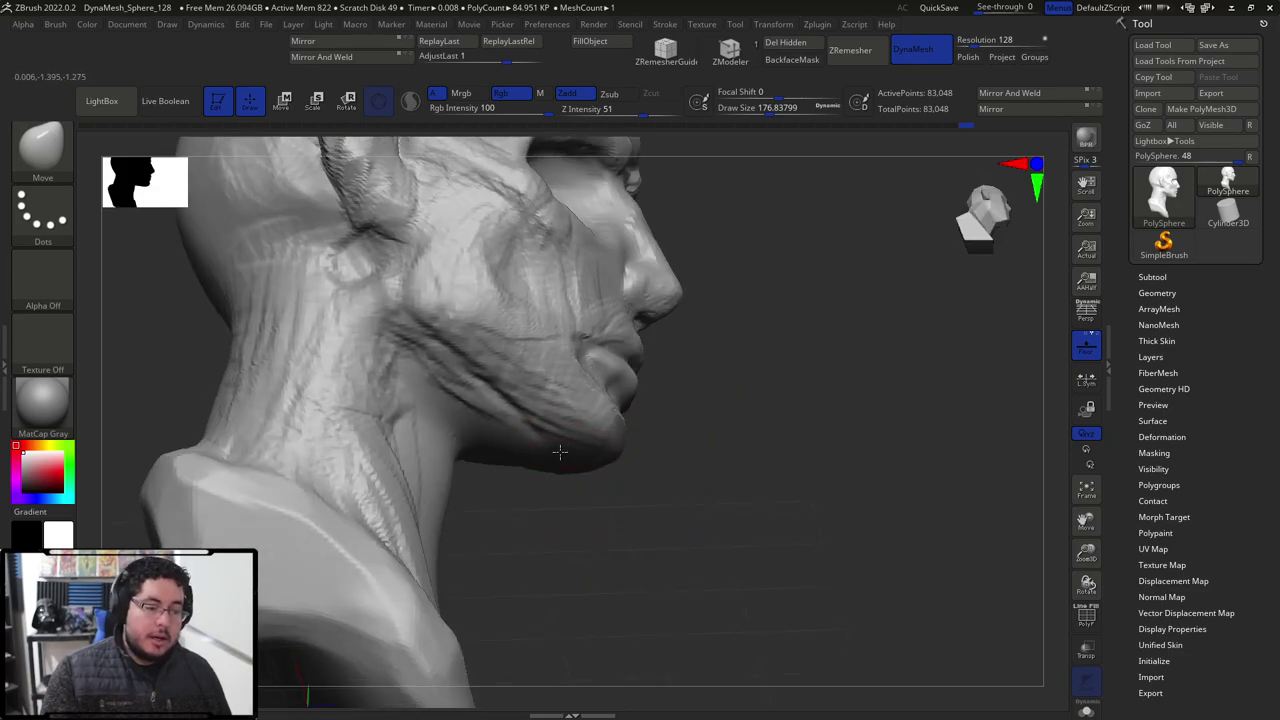
shift+right_drag(725, 480, 606, 449)
mouse_move(730, 432)
right_down()
mouse_move(803, 446)
mouse_move(714, 359)
mouse_move(590, 460)
right_up()
Carve a small crease at the centre of the chin with DamStandard at size about 74.
key(b)
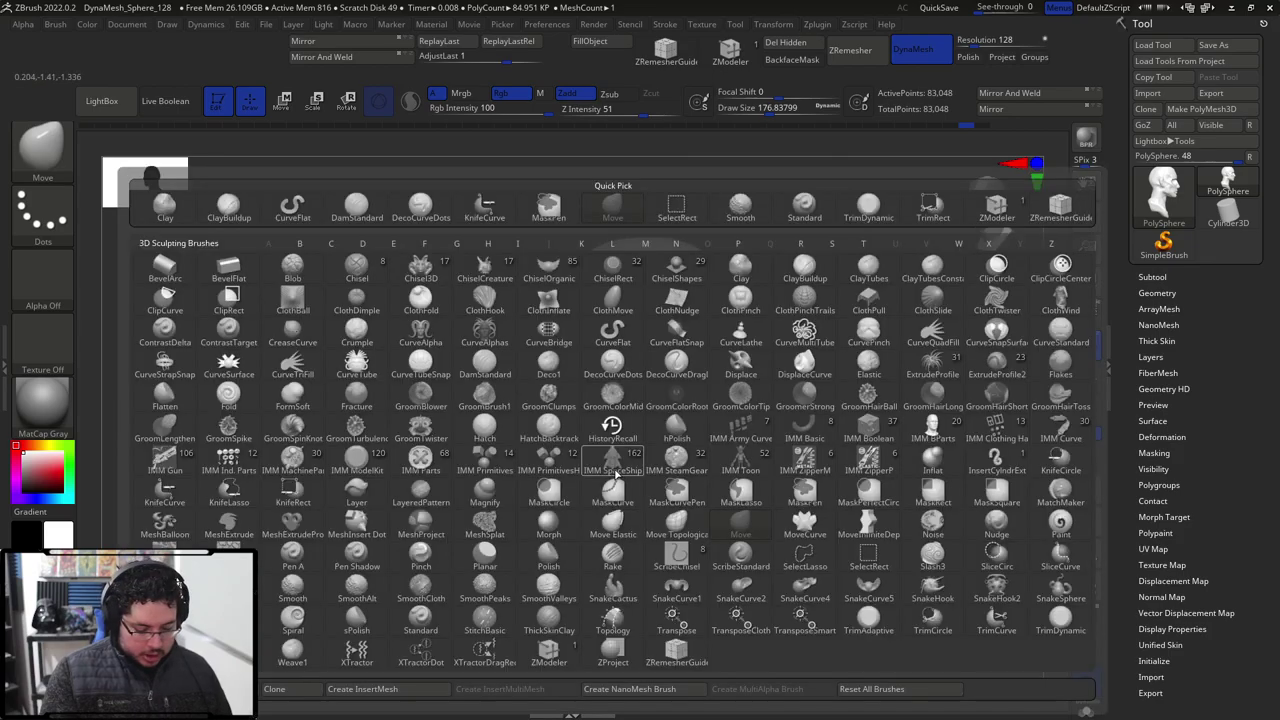
key(d)
key(s)
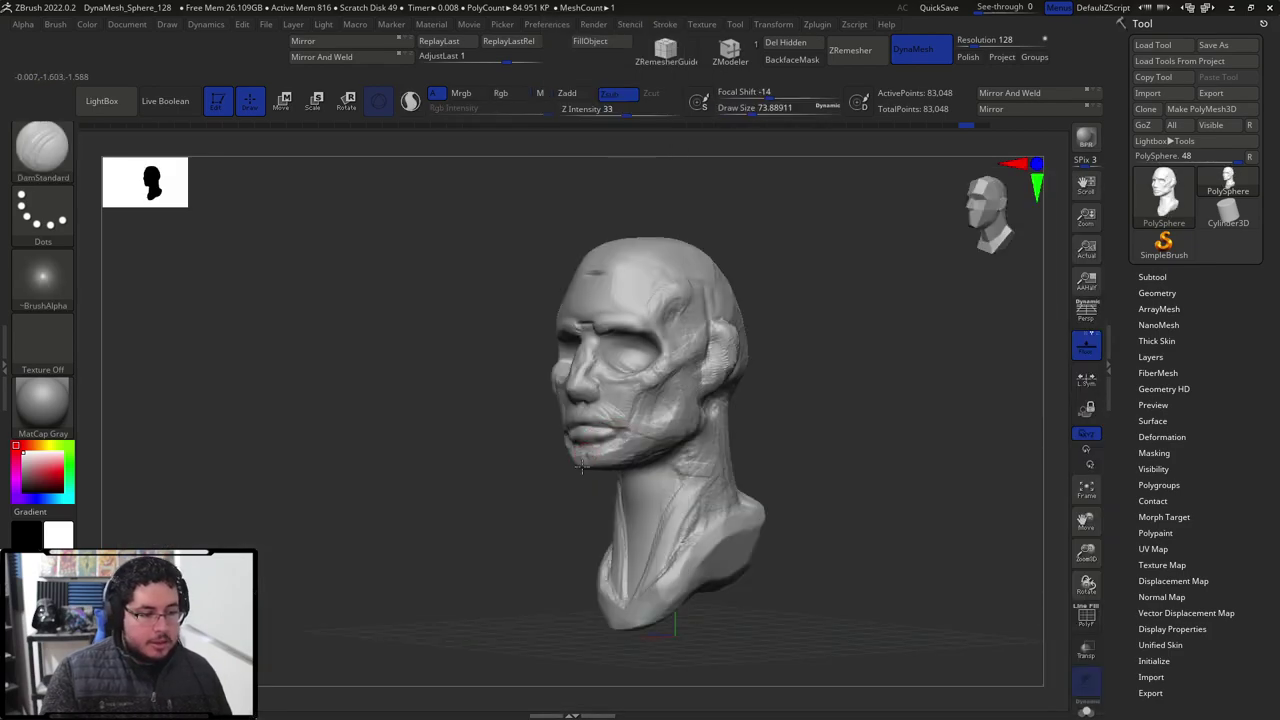
mouse_move(578, 472)
right_down()
mouse_move(700, 454)
mouse_move(726, 480)
right_up()
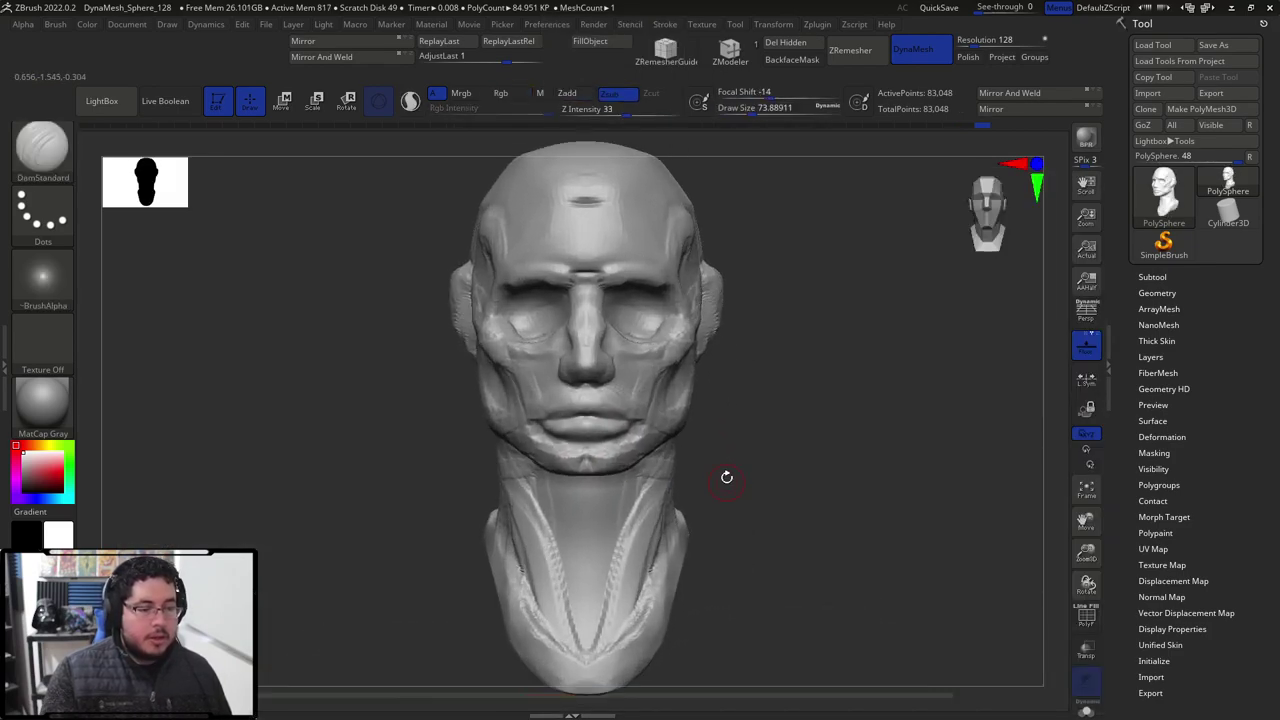
Push the cheeks beside the mouth corners inward with the Move brush at size about 202.
key(b)
key(m)
key(v)
key(space)
key(space)
drag(656, 400, 639, 407)
right_drag(624, 413, 732, 410)
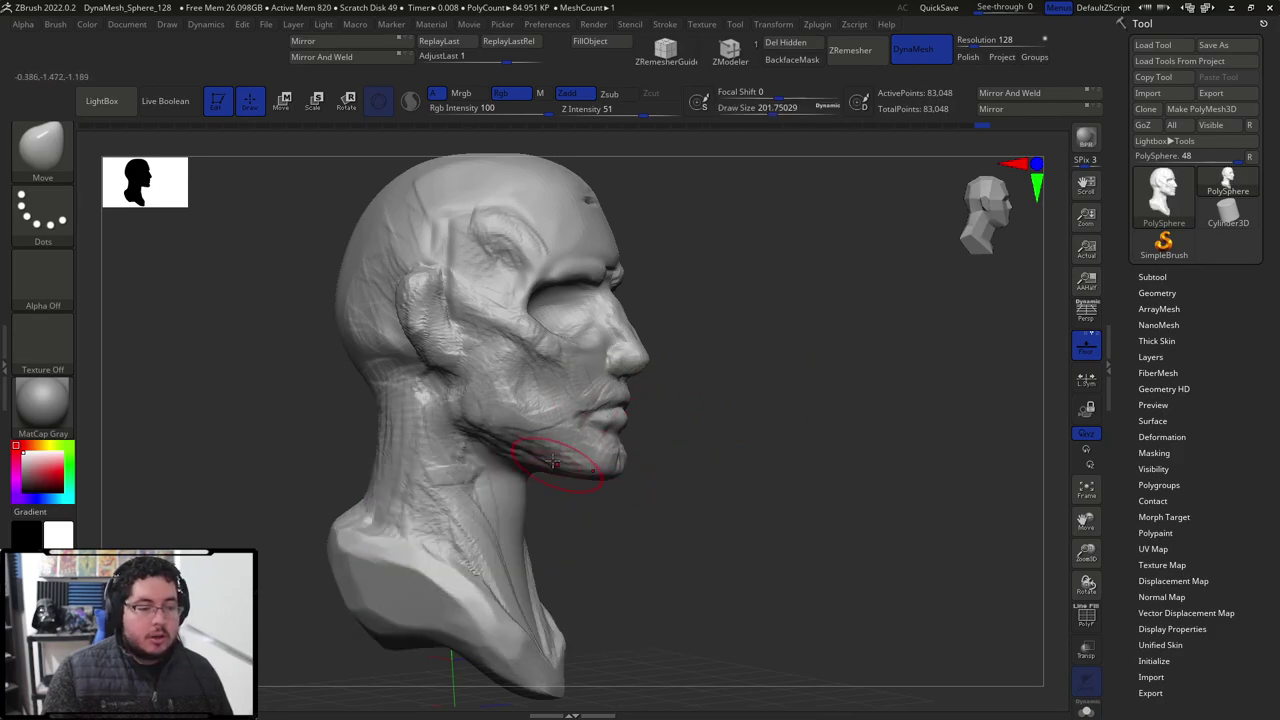
Cover the lips and mouth area with a rounded muzzle volume using ClayBuildup at sizes from about 140 to 182.
right_drag(728, 432, 640, 425)
right_drag(774, 453, 634, 378)
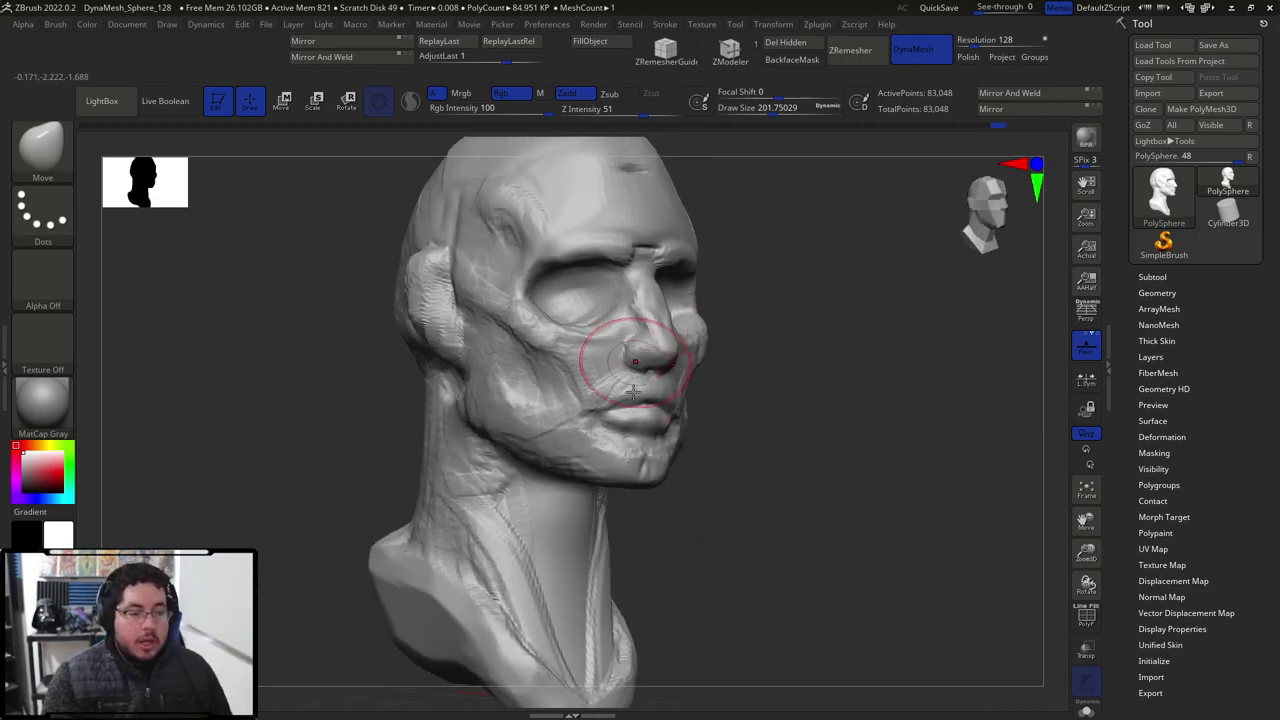
key(b)
key(c)
key(b)
key(bracketleft)
key(bracketleft)
key(bracketright)
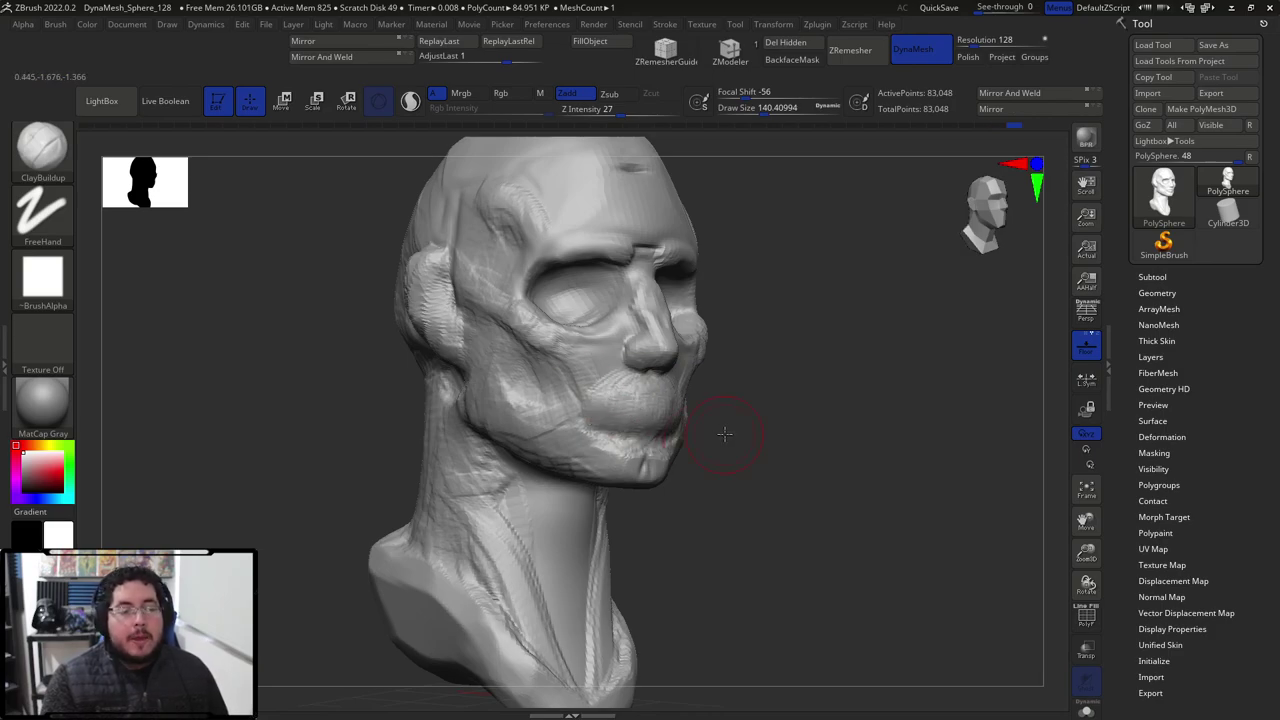
right_drag(727, 433, 600, 433)
key(bracketright)
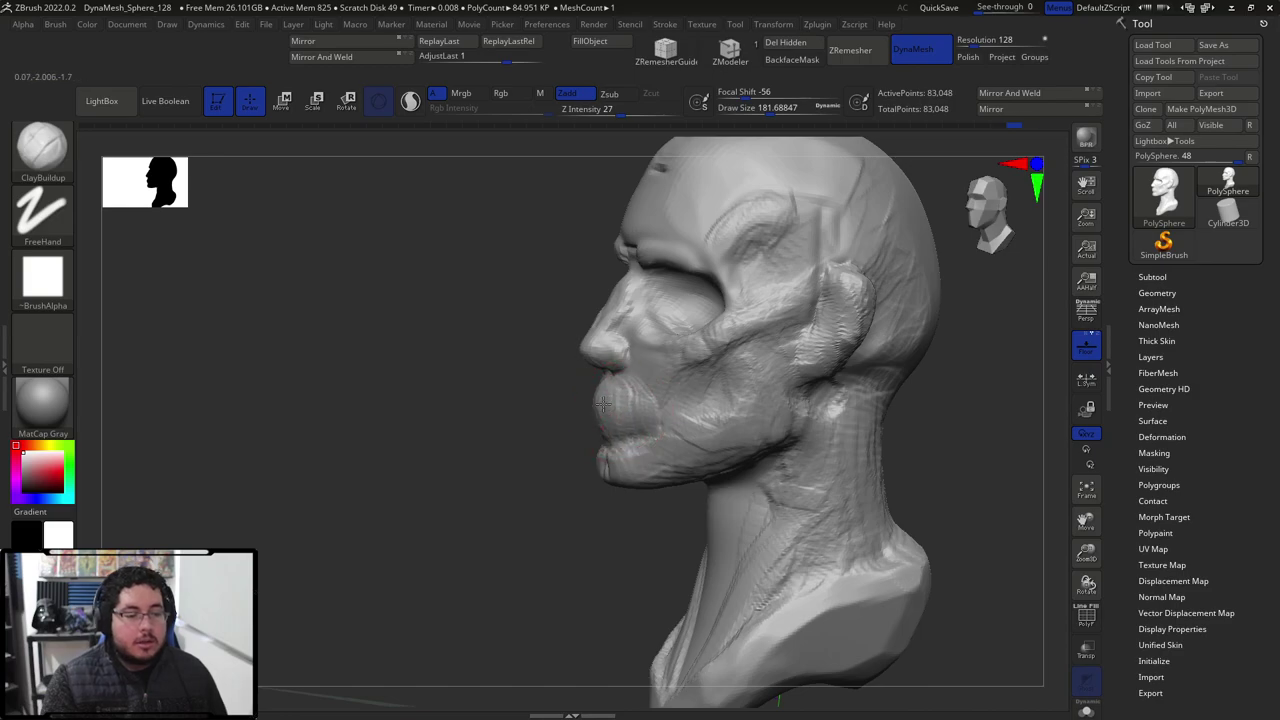
right_drag(571, 466, 603, 397)
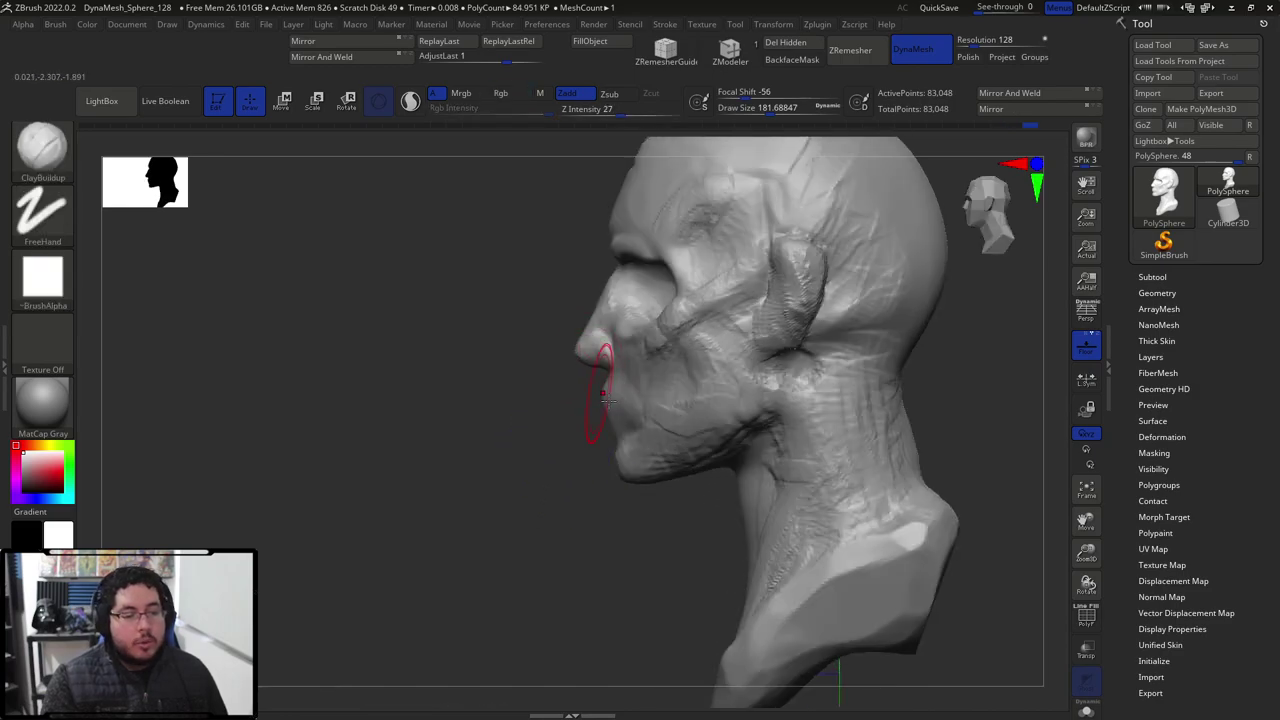
right_drag(540, 428, 603, 383)
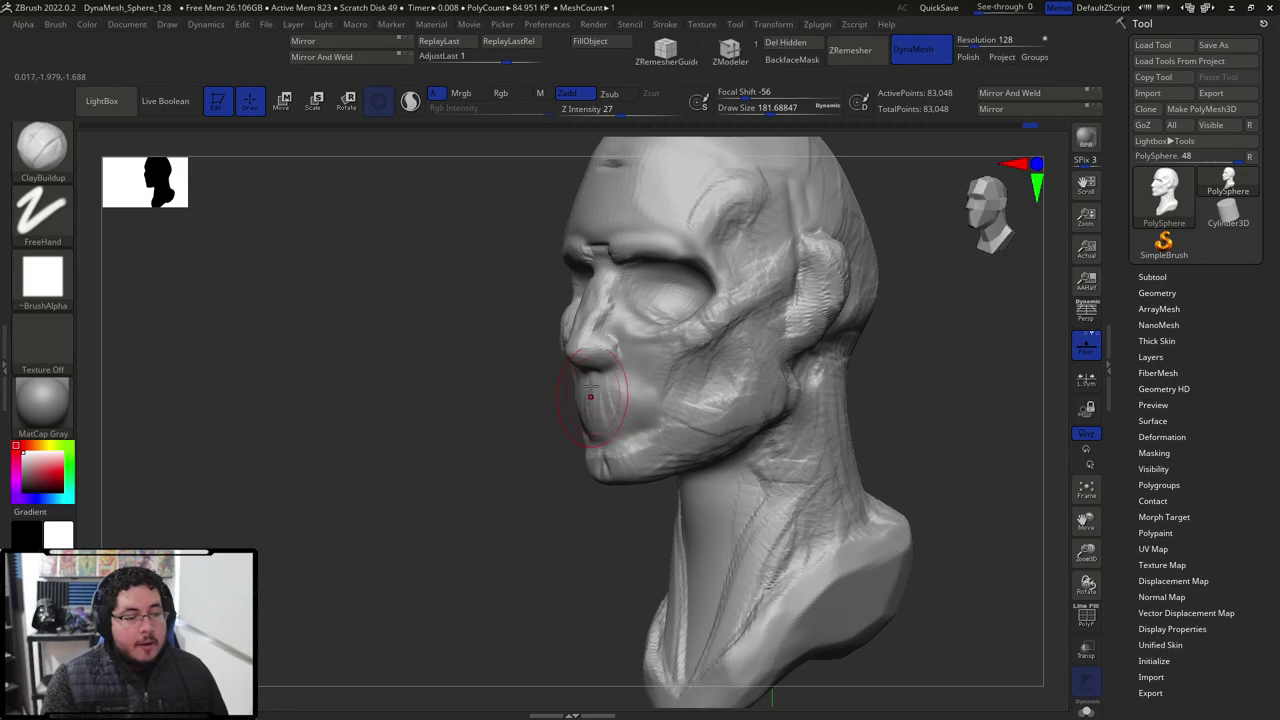
mouse_move(532, 450)
shift+right_down()
mouse_move(690, 392)
mouse_move(838, 419)
shift+right_up()
Build up the cheeks from beside the nose down to the jaw with ClayBuildup at sizes of about 136 and 149.
mouse_move(838, 419)
mouse_down()
mouse_move(840, 397)
mouse_move(845, 410)
mouse_up()
key(space)
drag(690, 345, 682, 346)
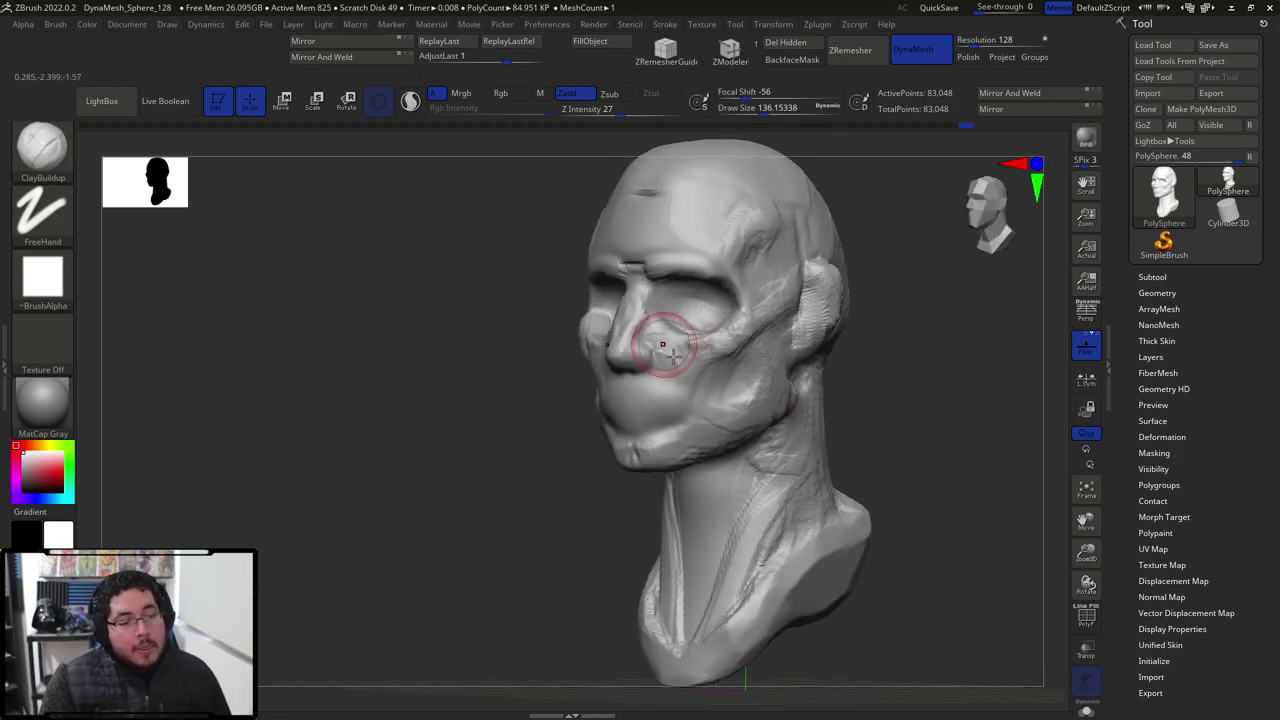
mouse_move(673, 335)
mouse_down()
mouse_move(646, 308)
mouse_move(667, 410)
mouse_up()
key(space)
drag(548, 410, 700, 400)
key(bracketright)
mouse_move(620, 342)
mouse_down()
mouse_move(606, 384)
mouse_move(586, 393)
mouse_up()
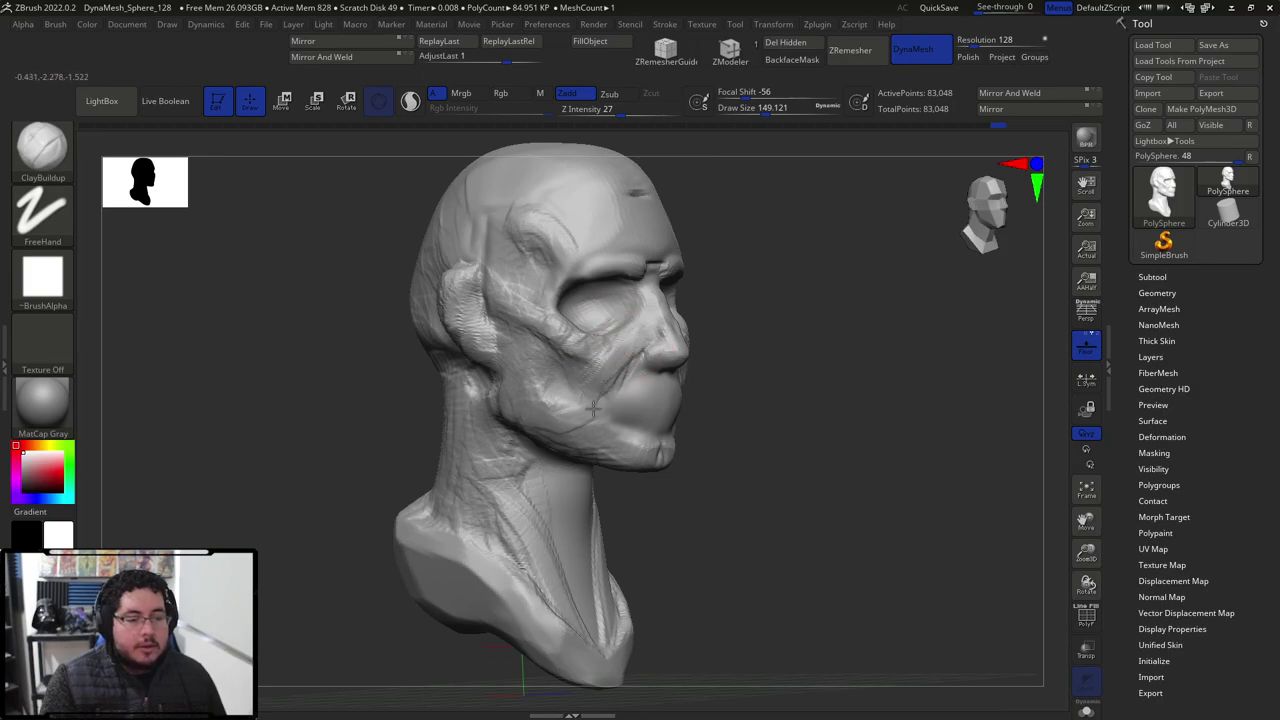
mouse_move(601, 450)
mouse_down()
mouse_move(580, 409)
mouse_move(578, 435)
mouse_up()
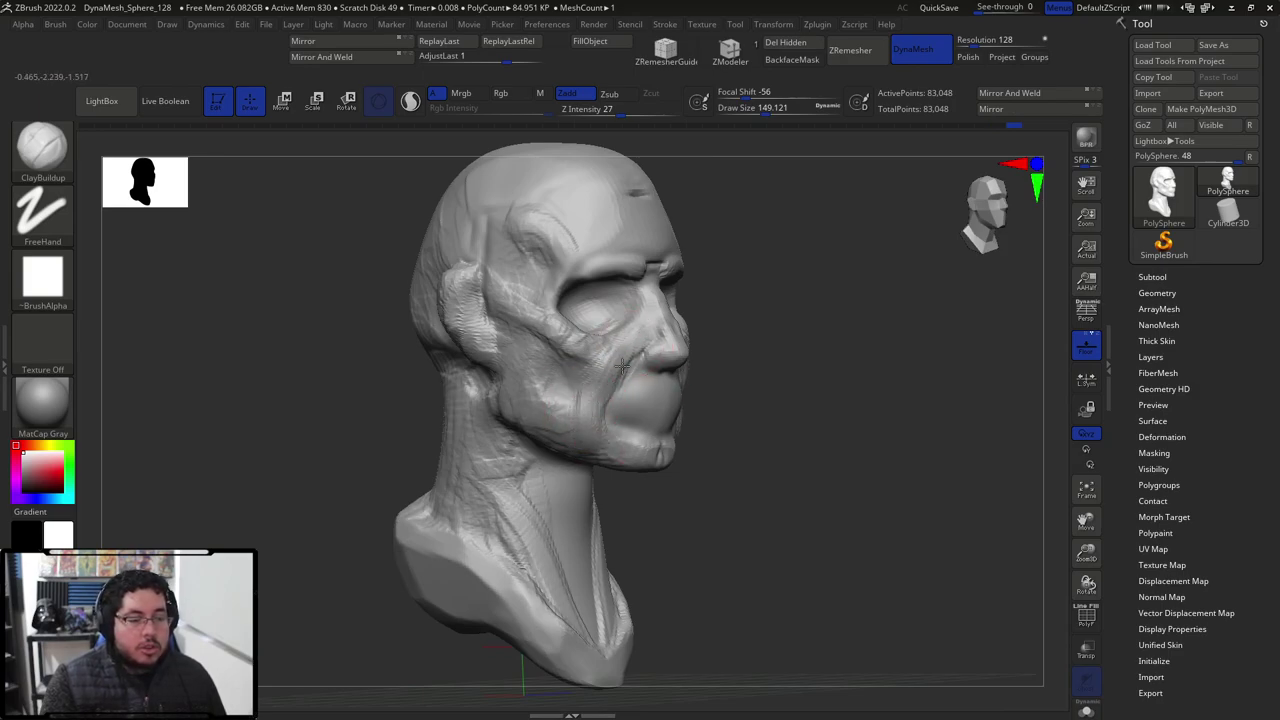
Smooth the cheek, cheekbone, temple and ear surfaces with the Smooth brush at size about 149.
key(shift)
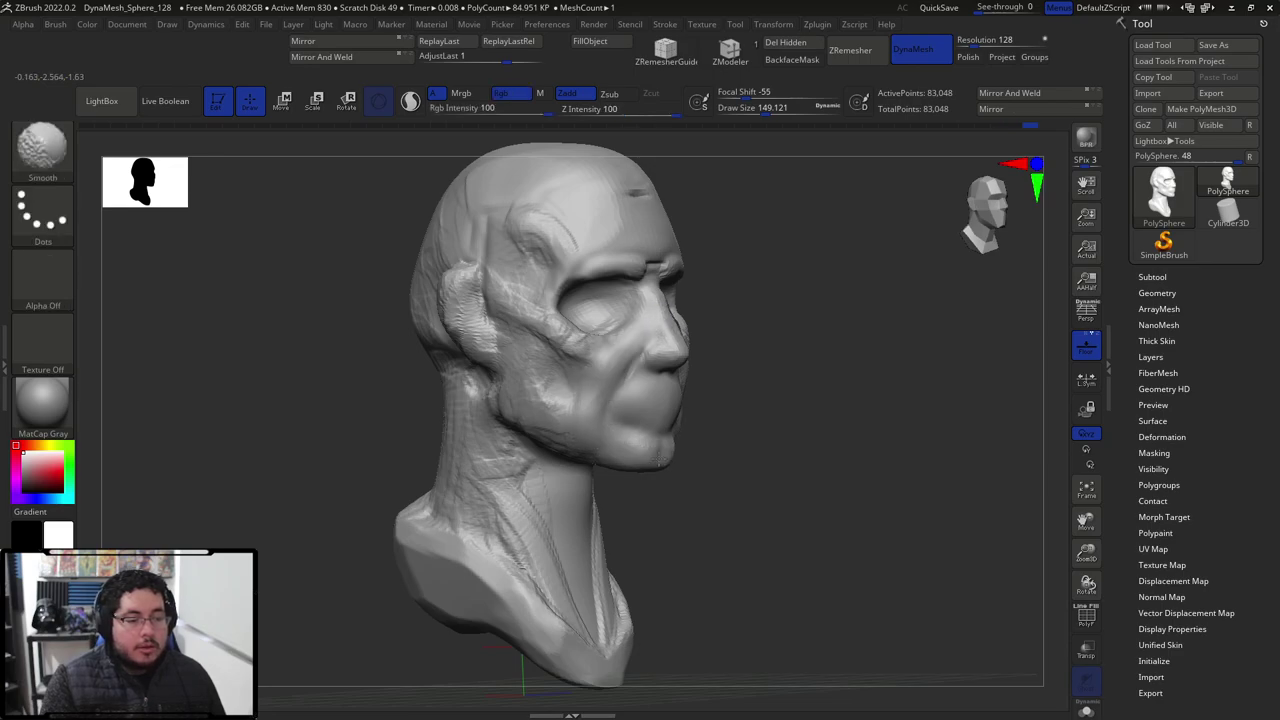
shift+drag(523, 302, 534, 240)
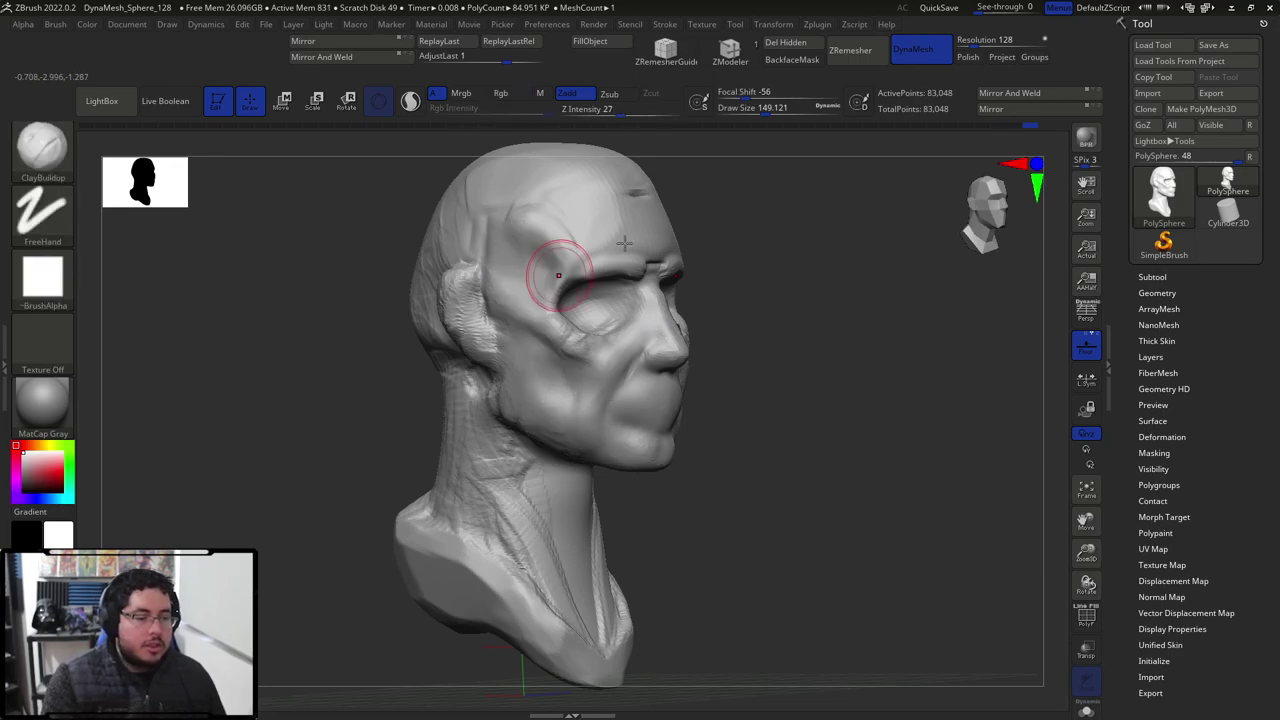
shift+right_drag(565, 270, 680, 251)
mouse_move(540, 312)
mouse_down()
mouse_move(544, 334)
mouse_move(528, 288)
mouse_move(585, 293)
mouse_move(534, 279)
mouse_move(571, 286)
mouse_move(553, 312)
mouse_move(602, 345)
mouse_up()
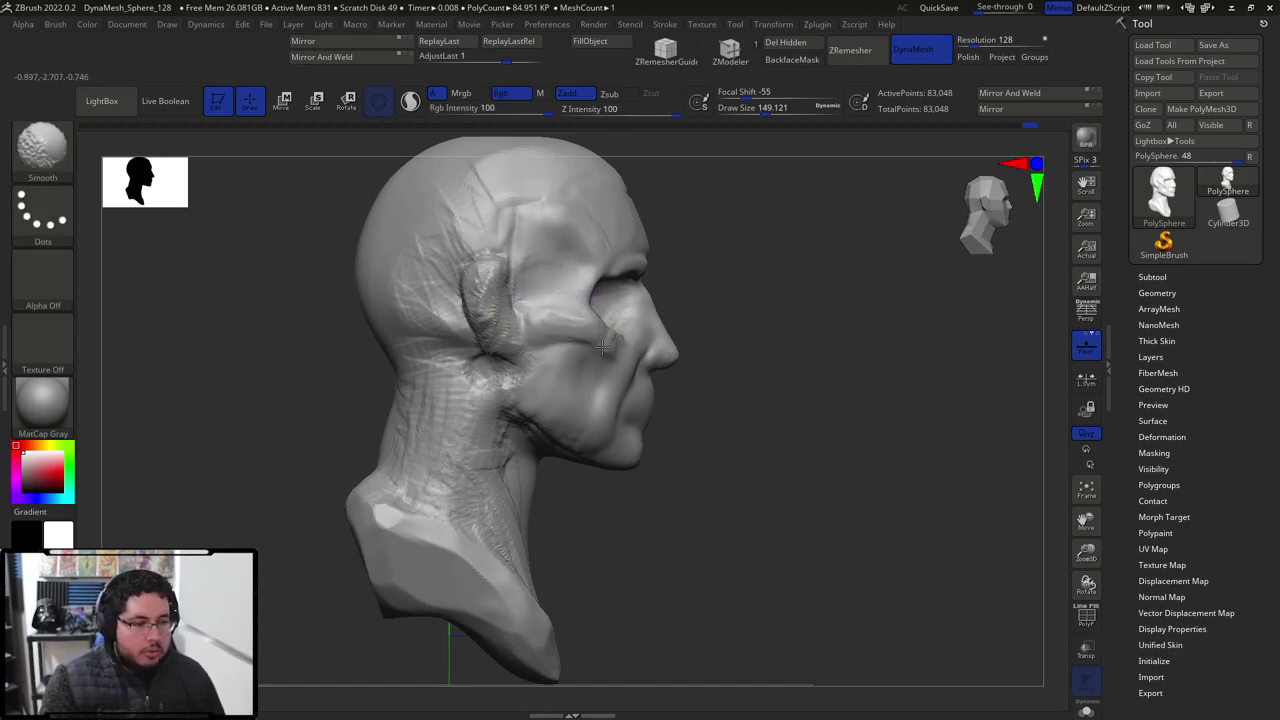
drag(730, 205, 563, 189)
shift+drag(506, 268, 497, 307)
right_drag(485, 301, 600, 288)
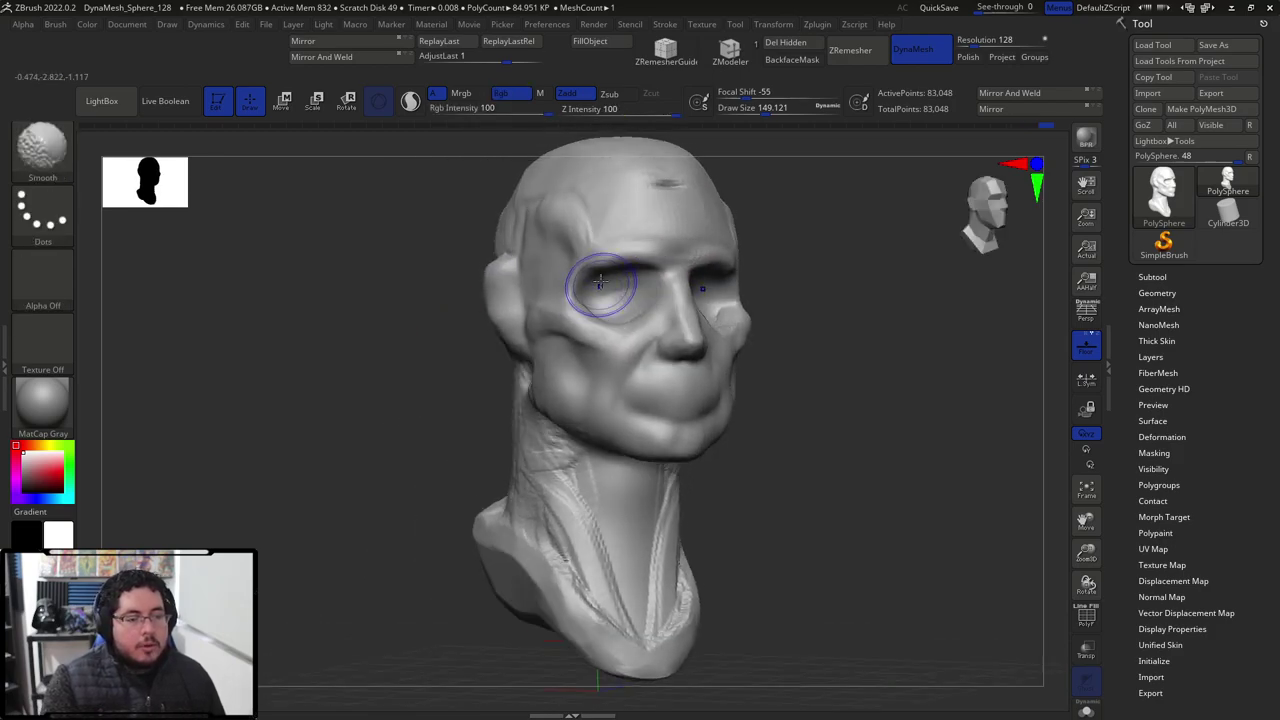
Smooth the eye sockets and forehead, enlarging the brush from about 149 to 251.
right_drag(814, 277, 671, 300)
right_drag(558, 359, 666, 211)
mouse_move(592, 319)
mouse_down()
mouse_move(600, 310)
mouse_move(603, 329)
mouse_move(584, 303)
mouse_move(614, 312)
mouse_up()
mouse_move(614, 312)
shift+mouse_down()
mouse_move(603, 320)
mouse_move(626, 338)
shift+mouse_up()
mouse_move(868, 432)
right_down()
mouse_move(846, 434)
mouse_move(691, 300)
right_up()
right_drag(754, 256, 904, 275)
right_drag(754, 183, 671, 277)
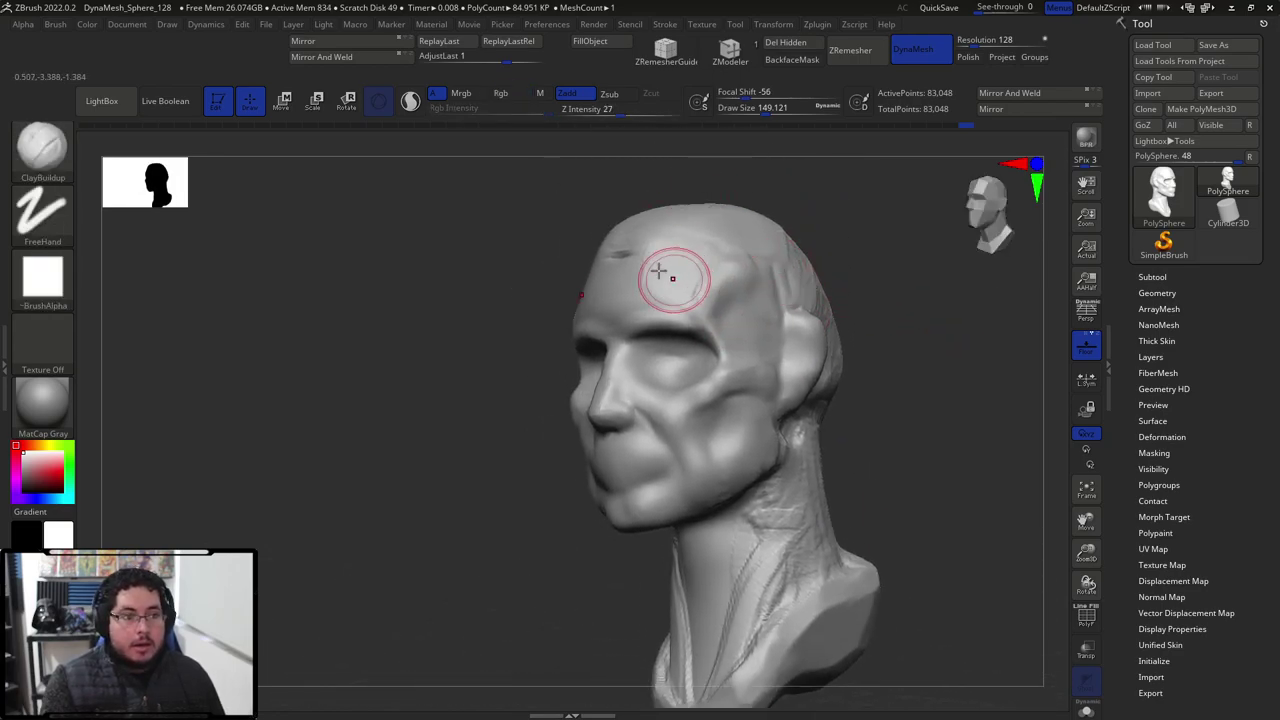
right_drag(651, 232, 609, 220)
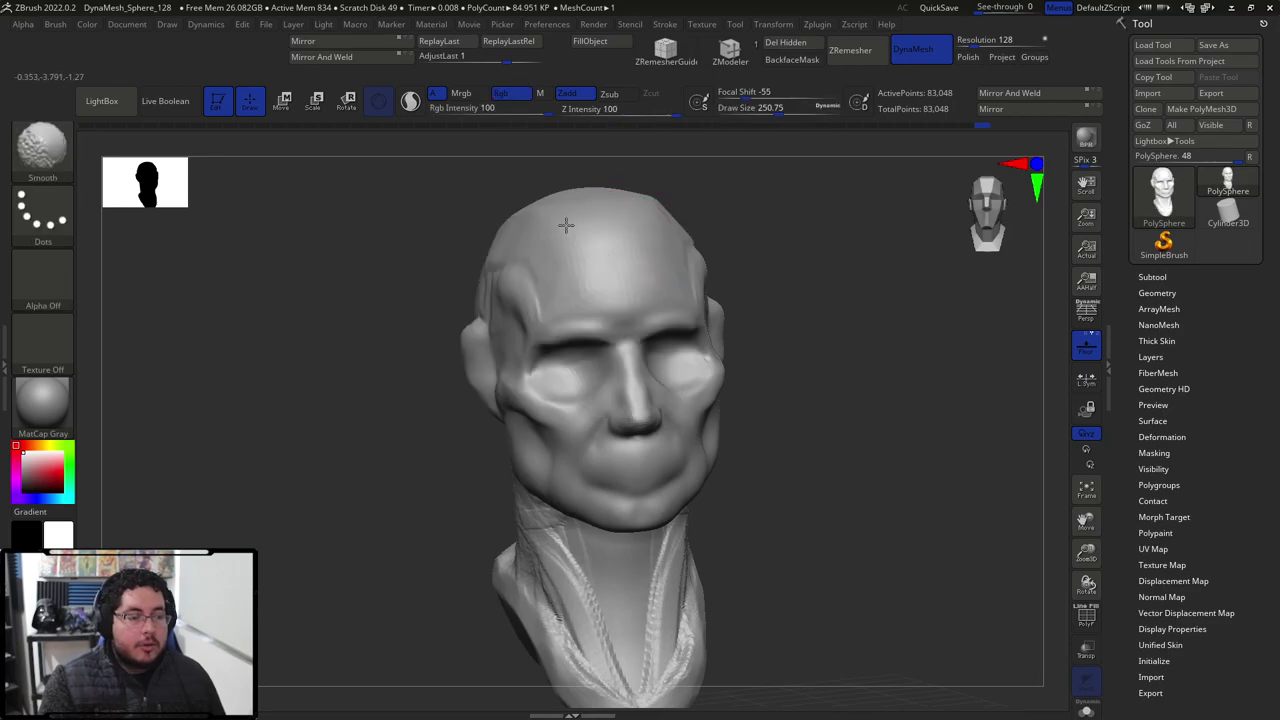
Add and soften volume around the eye sockets with ClayBuildup at size about 158.
mouse_move(736, 246)
shift+right_down()
mouse_move(811, 317)
mouse_move(750, 315)
shift+right_up()
ctrl+right_drag(750, 315, 777, 334)
key(space)
drag(660, 410, 645, 410)
drag(694, 358, 708, 374)
mouse_move(812, 318)
right_down()
mouse_move(854, 311)
mouse_move(863, 334)
mouse_move(850, 290)
right_up()
right_drag(850, 290, 770, 318)
shift+drag(720, 378, 727, 367)
Append a Sphere3D as a new subtool for the eyeball and make it the active subtool.
click(1152, 277)
click(1214, 447)
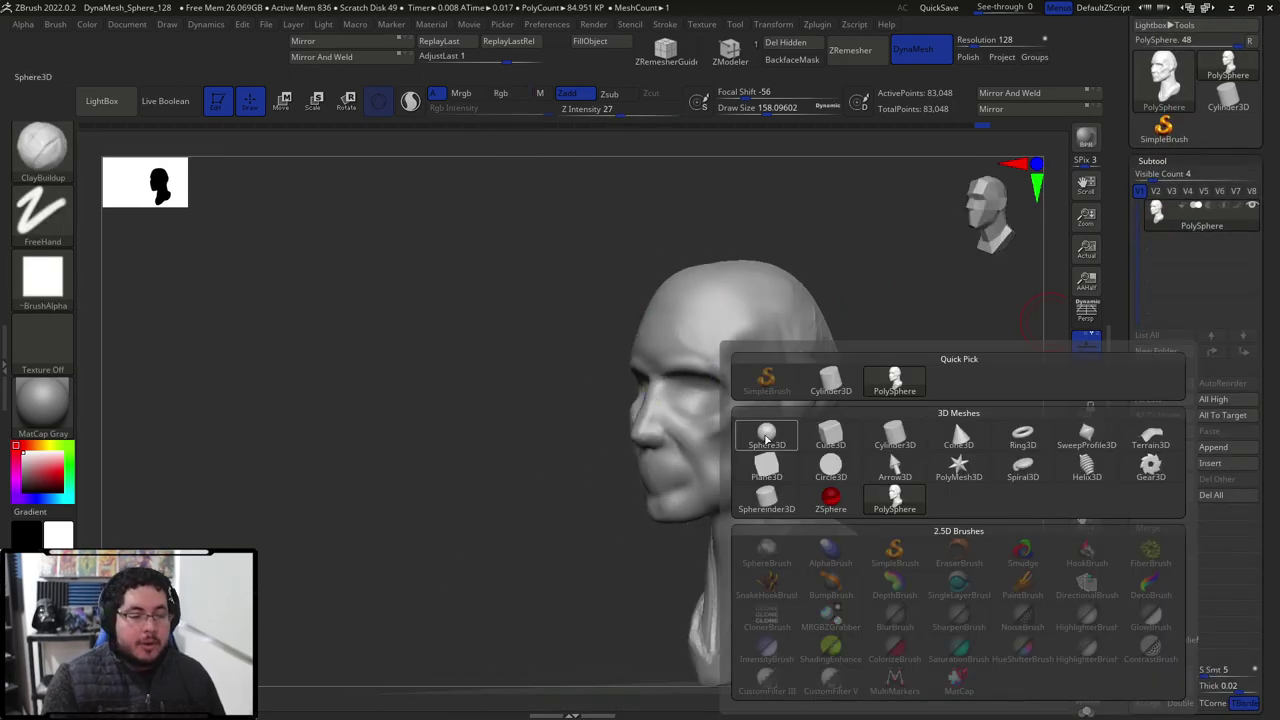
click(767, 436)
ctrl+right_drag(872, 422, 850, 406)
alt+click(787, 536)
Scale the sphere down to eyeball size and move it forward, up and sideways to one eye socket.
key(w)
drag(783, 439, 783, 305)
drag(706, 382, 643, 382)
drag(720, 383, 684, 388)
ctrl+right_drag(682, 400, 682, 464)
drag(721, 302, 721, 267)
right_drag(722, 266, 892, 263)
drag(638, 344, 689, 348)
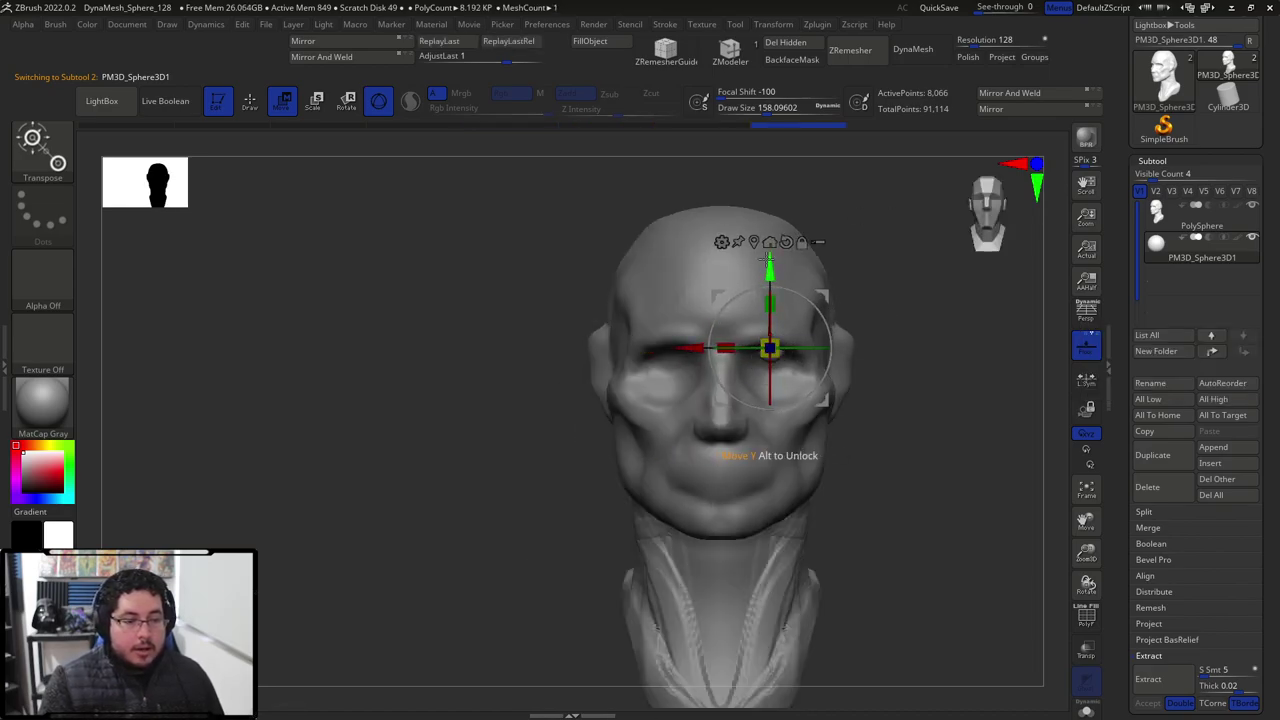
Fine-tune the eyeball's size, height and depth inside the socket, checking it from front and side.
drag(769, 272, 769, 292)
drag(790, 373, 788, 372)
drag(926, 320, 850, 312)
drag(783, 377, 781, 375)
drag(691, 367, 697, 367)
drag(776, 286, 776, 283)
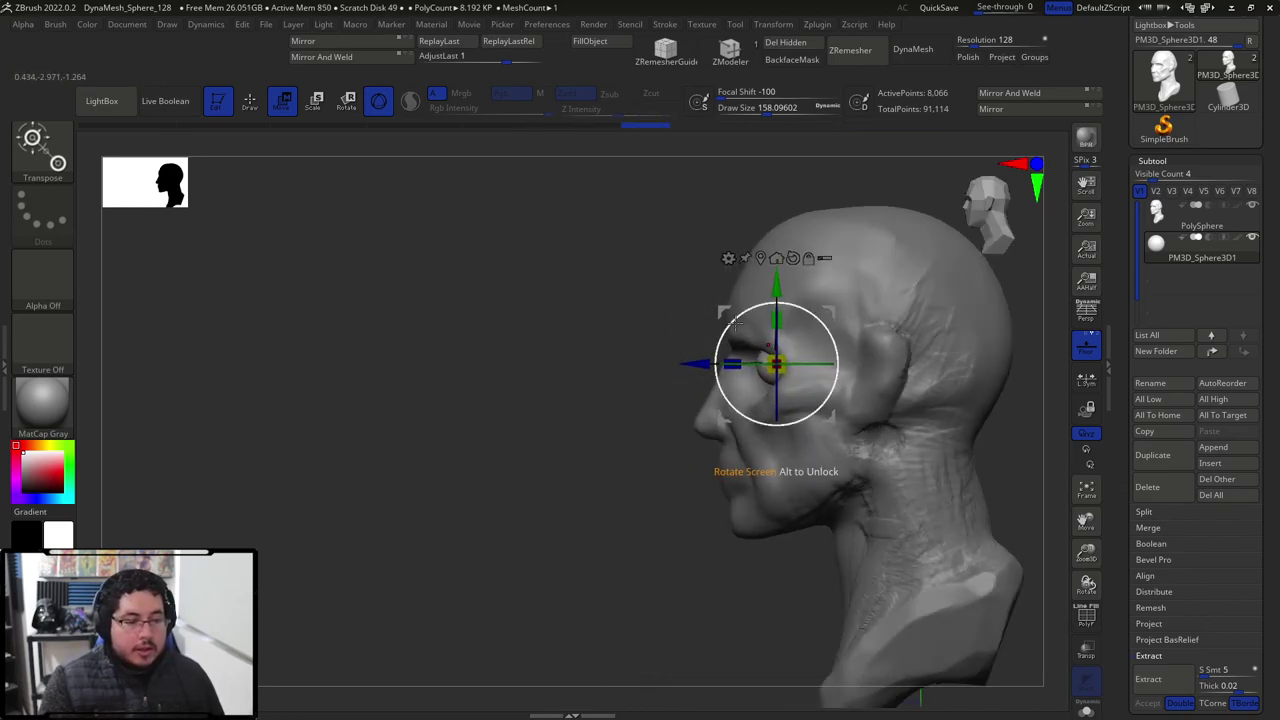
Mirror the eyeball into the opposite socket with SubTool Master.
key(q)
shift+drag(643, 349, 766, 257)
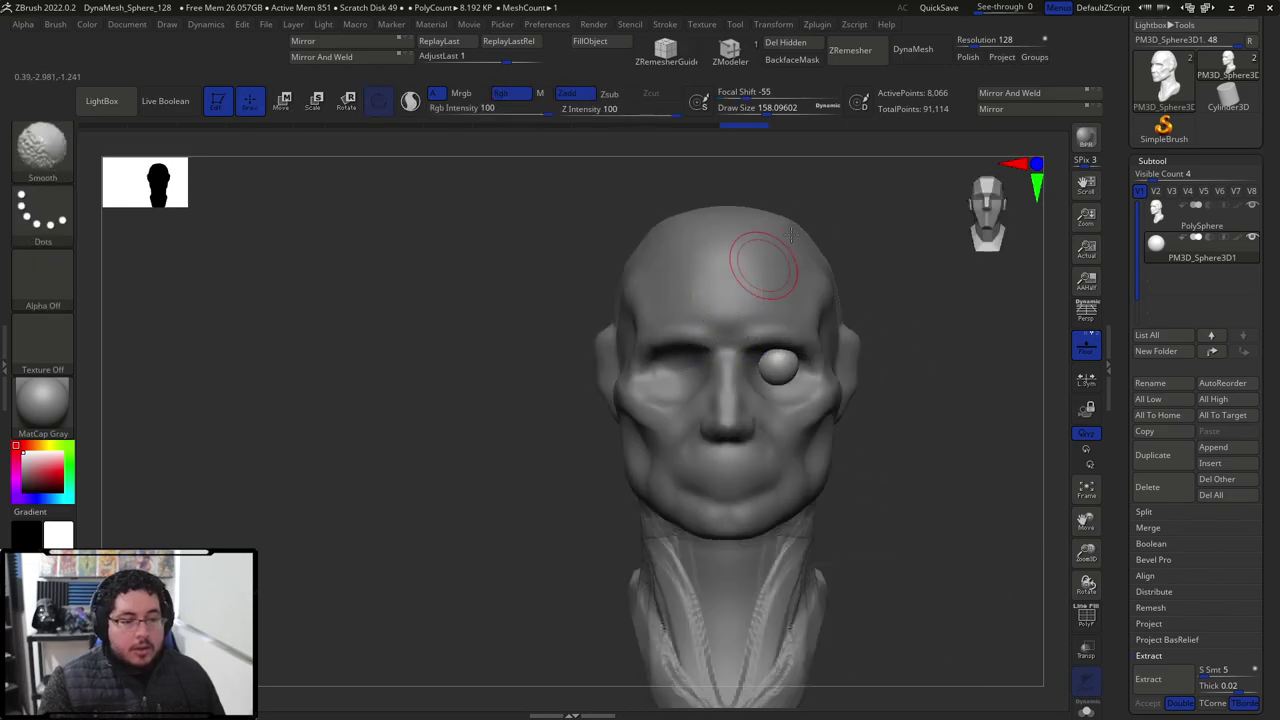
click(826, 32)
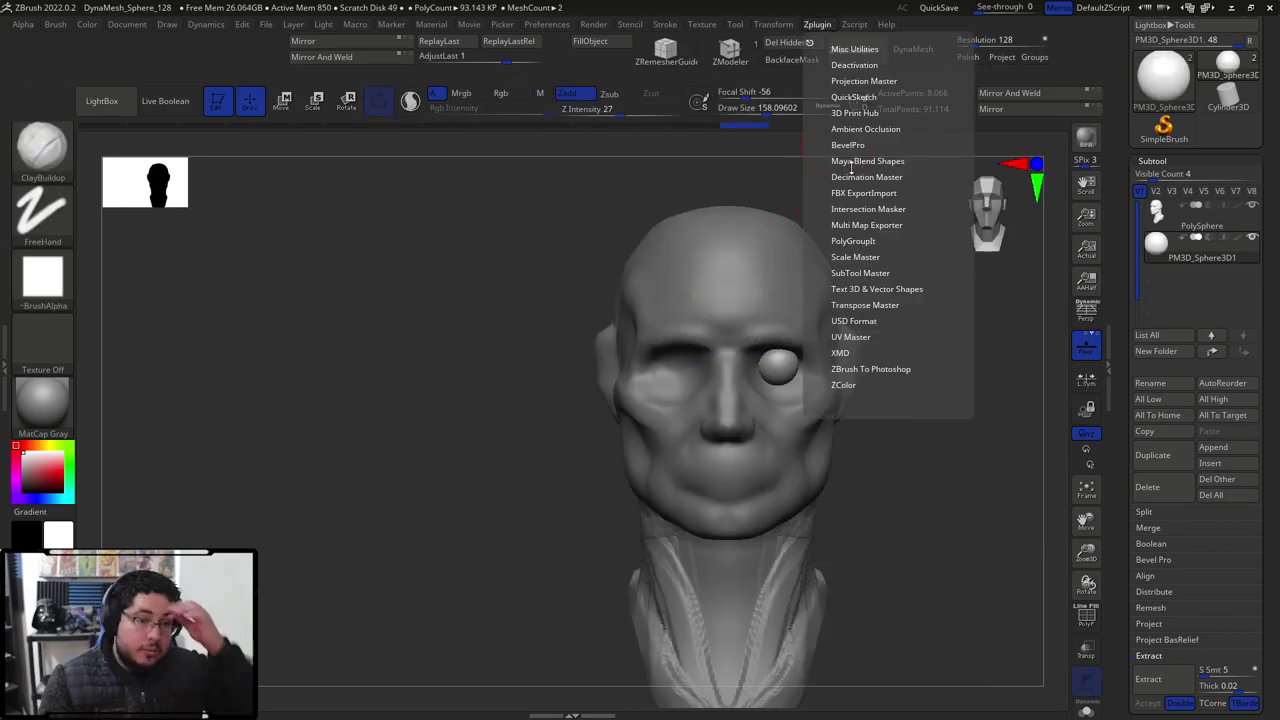
click(856, 271)
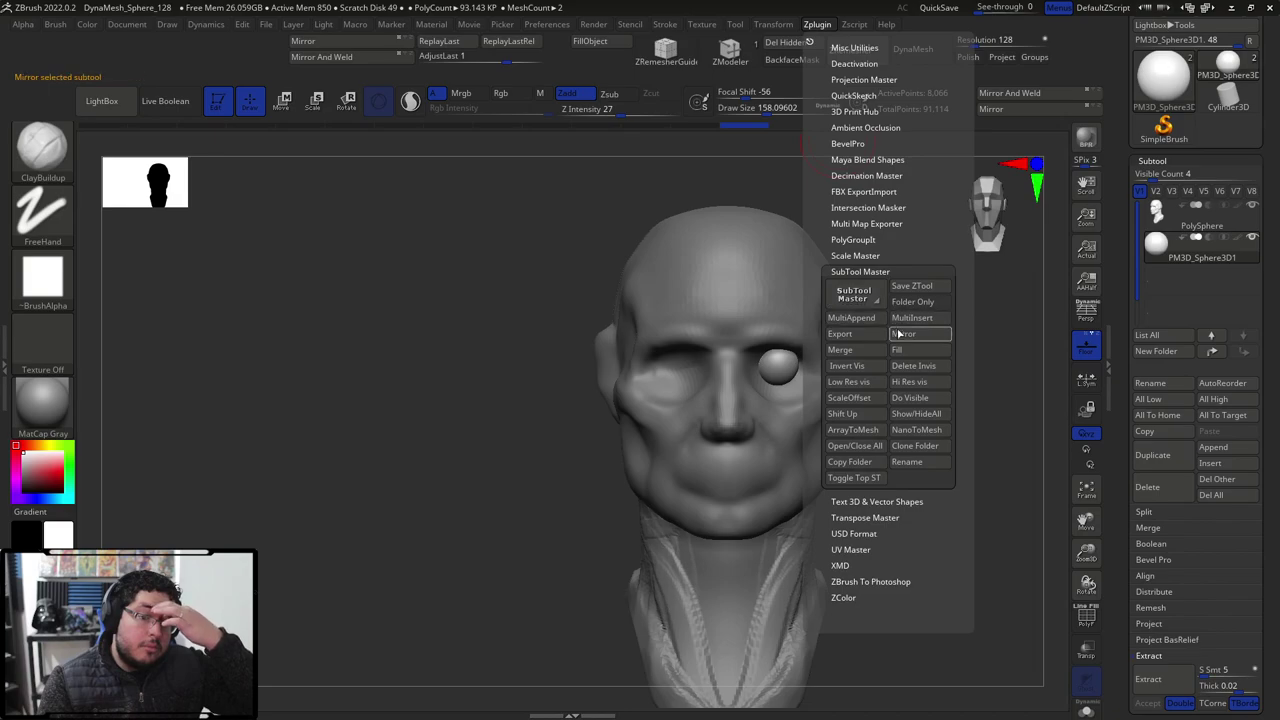
click(905, 333)
click(588, 340)
Select the head and build the eyelids around the eyeballs with ClayBuildup at sizes from about 120 to 101.
mouse_move(916, 422)
mouse_down()
mouse_move(934, 426)
mouse_move(743, 369)
mouse_up()
alt+click(757, 391)
key(b)
key(c)
key(b)
key(space)
mouse_move(643, 343)
mouse_down()
mouse_move(634, 350)
mouse_move(690, 343)
mouse_move(637, 358)
mouse_move(646, 382)
mouse_move(684, 378)
mouse_move(650, 384)
mouse_move(672, 366)
mouse_move(640, 376)
mouse_up()
drag(985, 372, 860, 360)
drag(737, 382, 755, 381)
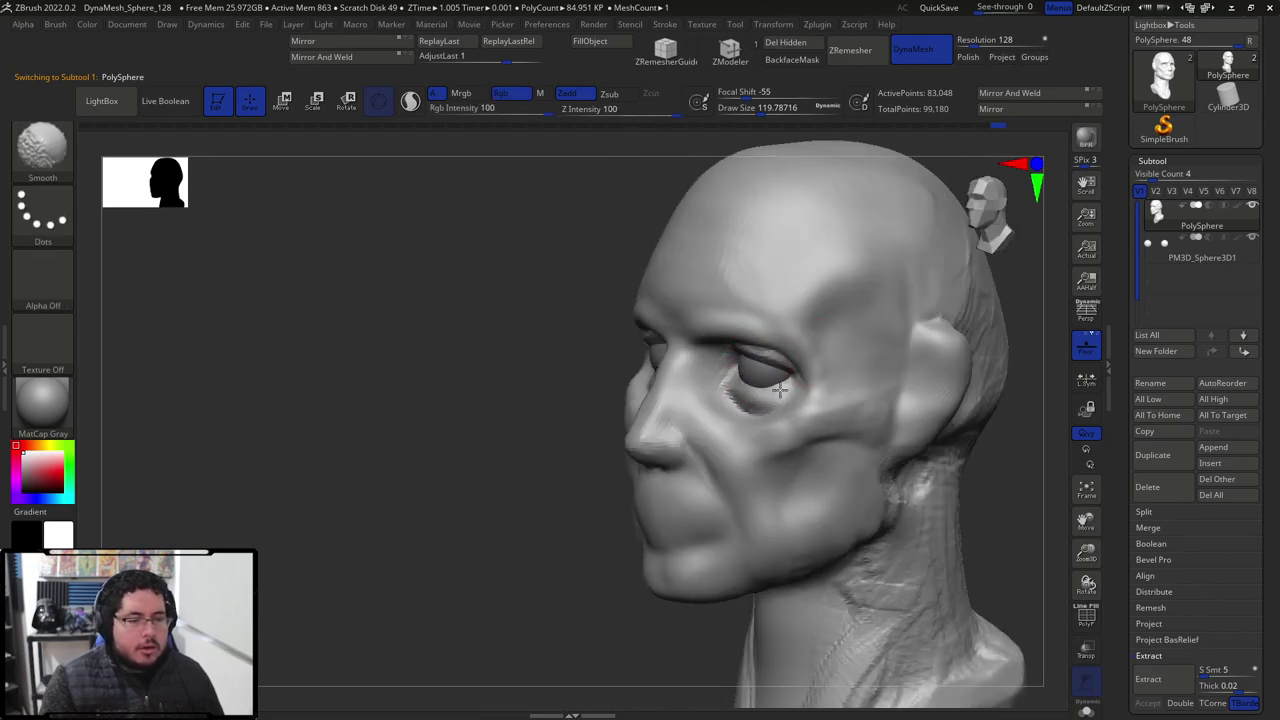
shift+right_drag(755, 380, 757, 352)
drag(748, 353, 753, 350)
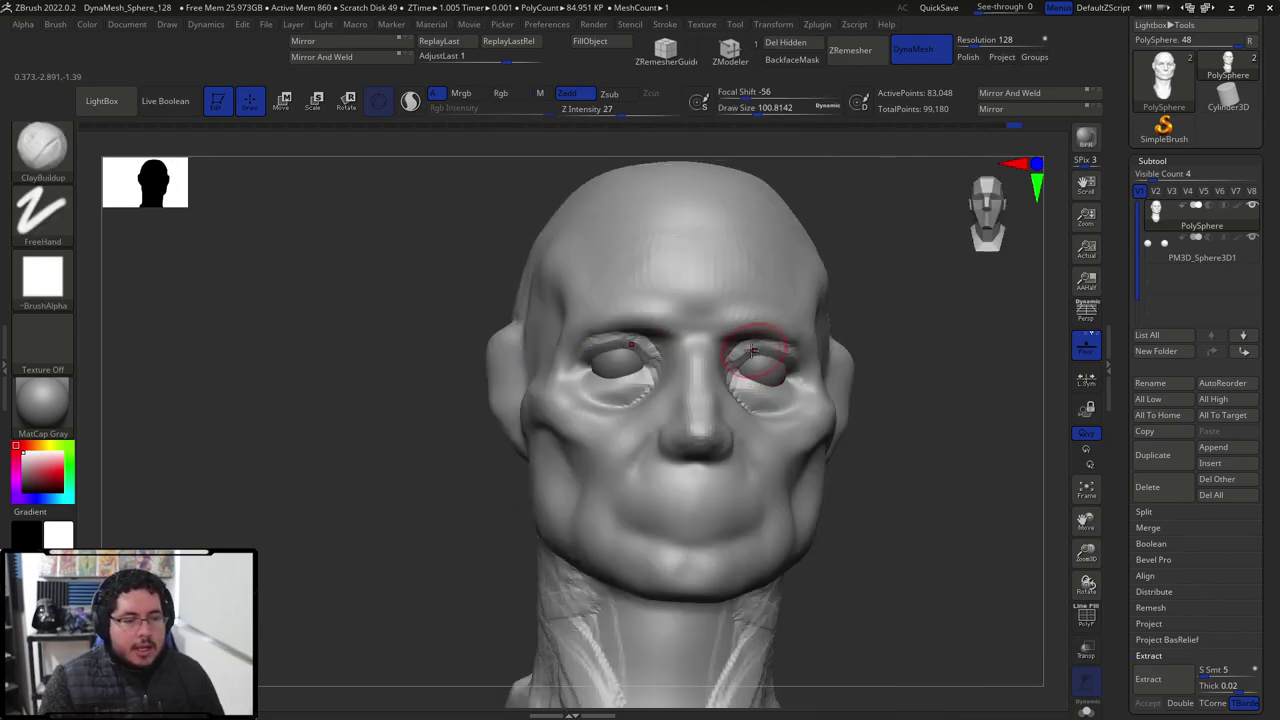
Smooth the eyelids and carve the upper lid crease with DamStandard at size about 74.
shift+right_drag(854, 309, 737, 362)
key(shift)
key(b)
key(d)
key(s)
drag(789, 346, 750, 340)
shift+right_drag(964, 381, 1062, 262)
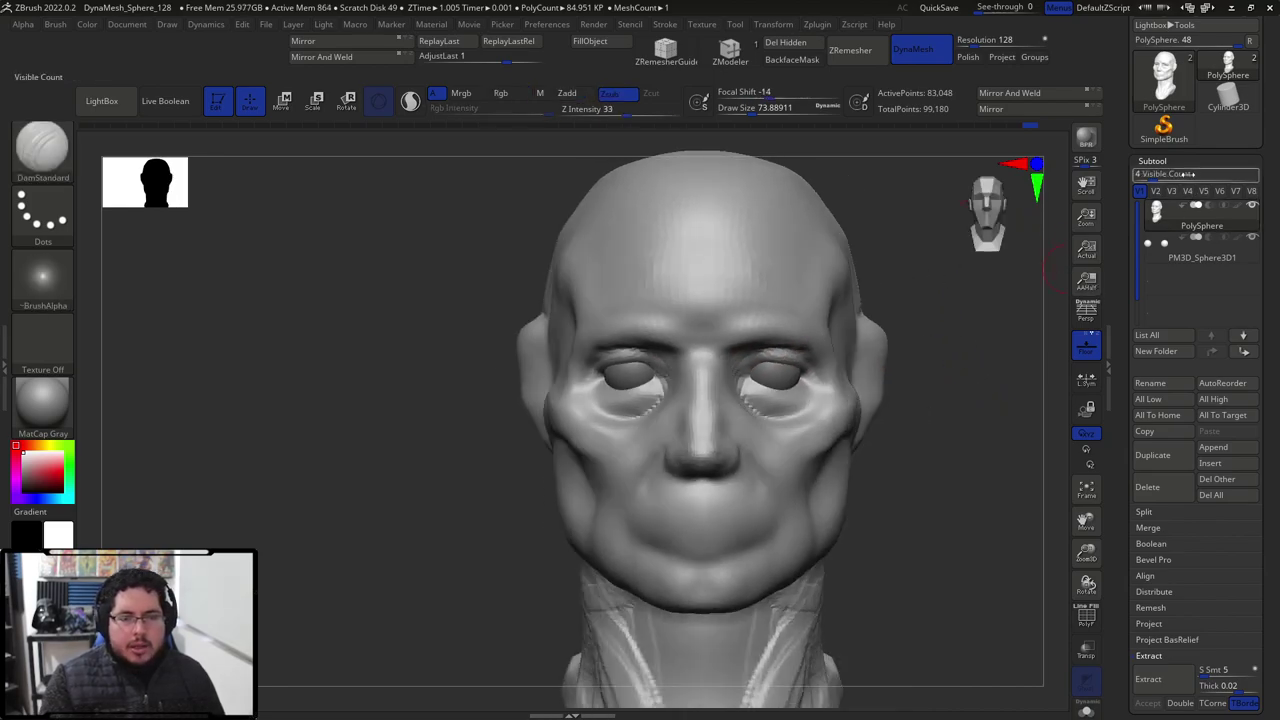
Remesh the head with DynaMesh at resolution 272.
click(1153, 160)
click(1173, 176)
click(1160, 447)
ctrl+drag(951, 421, 964, 474)
right_drag(972, 458, 904, 424)
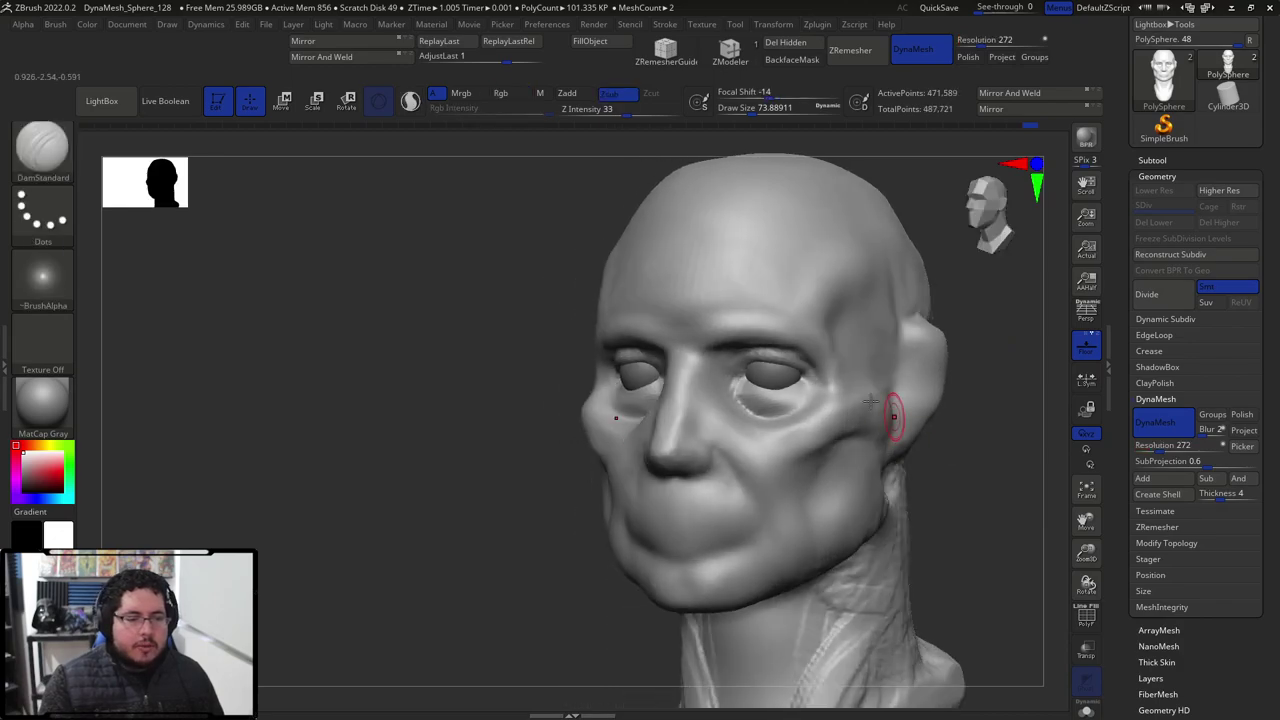
Build up the lower eyelids and outer eye corners with ClayBuildup, setting the draw size to about 112.
key(b)
key(c)
key(b)
mouse_move(778, 378)
mouse_down()
mouse_move(748, 392)
mouse_move(796, 391)
mouse_up()
key(space)
drag(574, 475, 880, 449)
Check the whole head from the front against the human skull and male head proportion references in the browser.
alt+drag(694, 503, 740, 555)
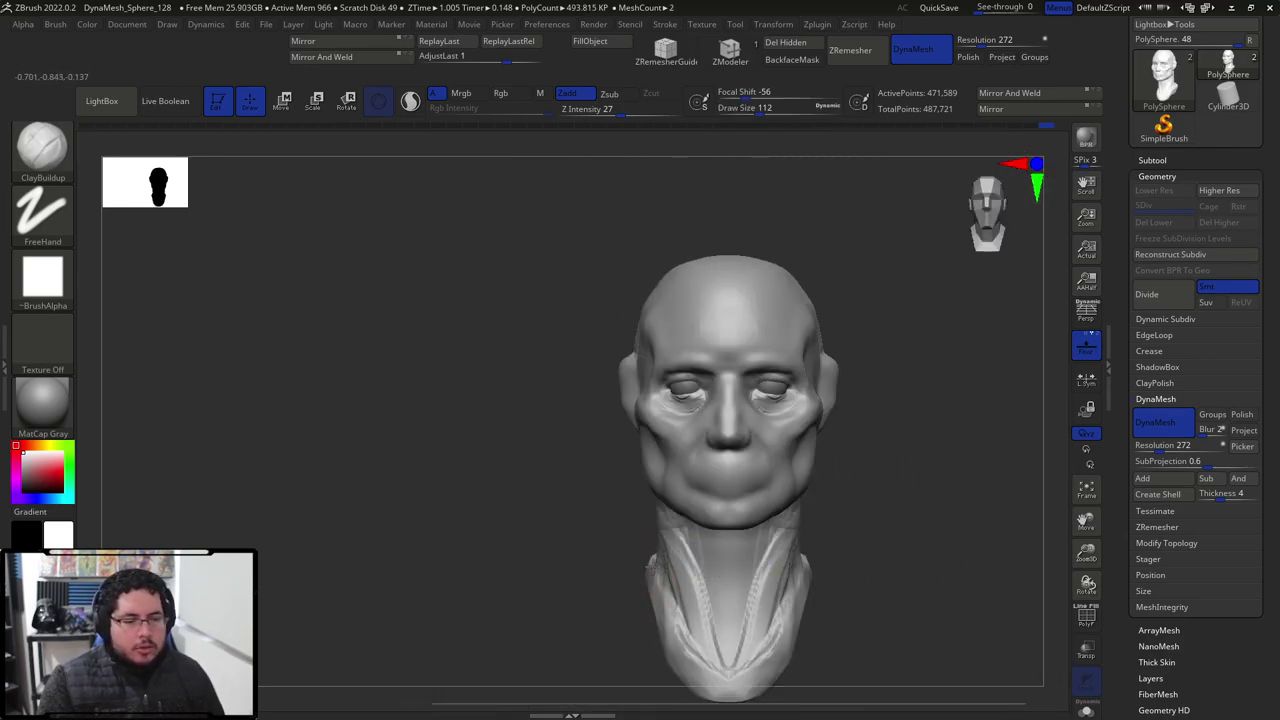
alt+drag(876, 402, 868, 326)
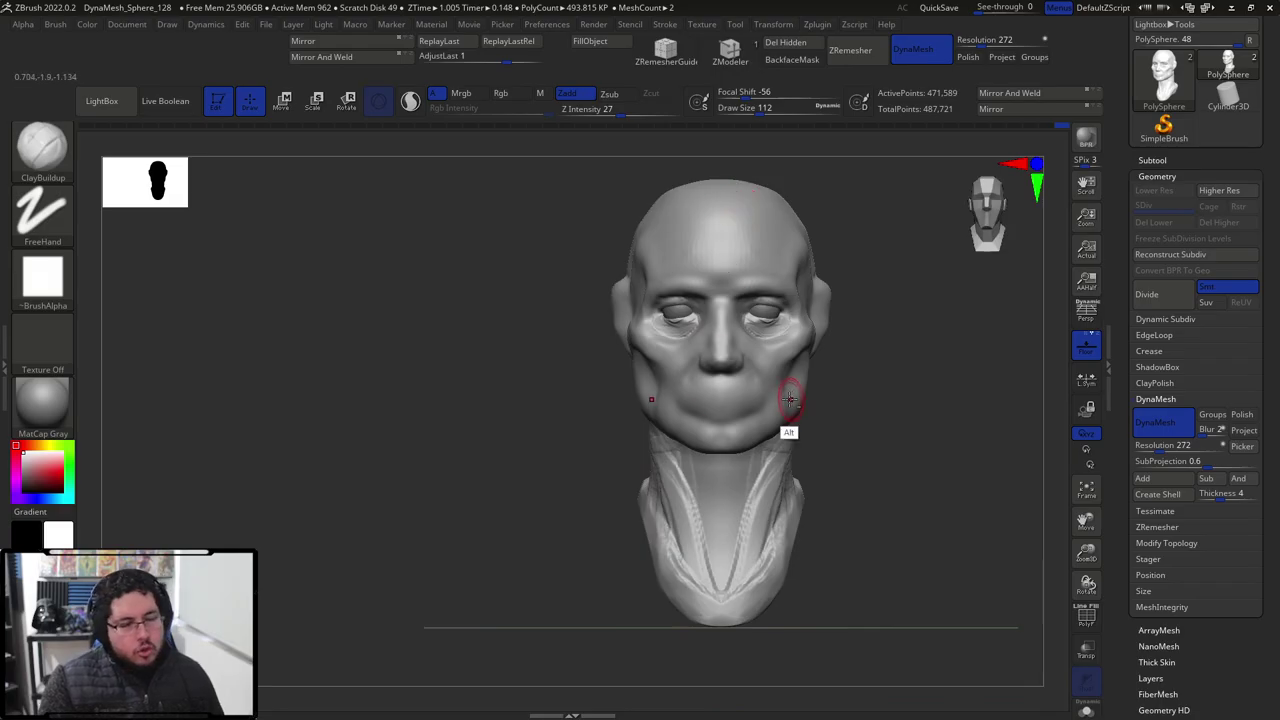
key(alt+Tab)
key(alt+Tab)
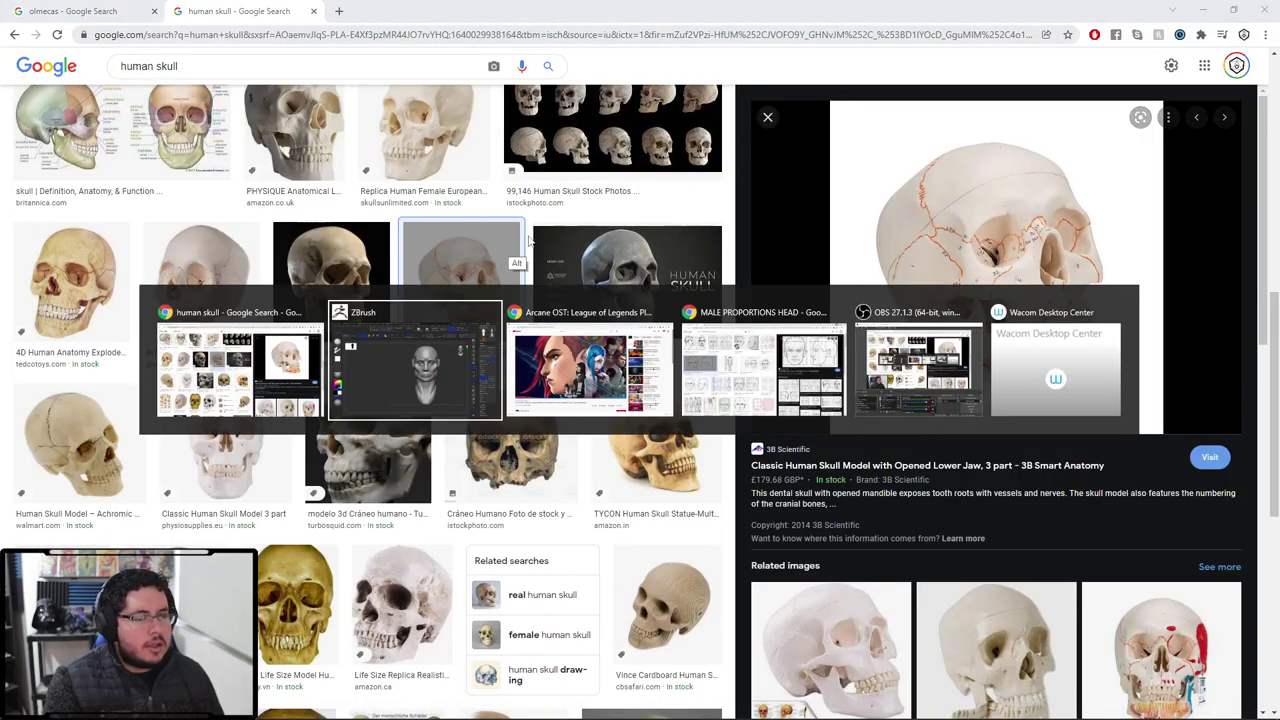
key(alt+Tab)
key(alt+Tab)
key(alt+Tab)
key(alt+Tab)
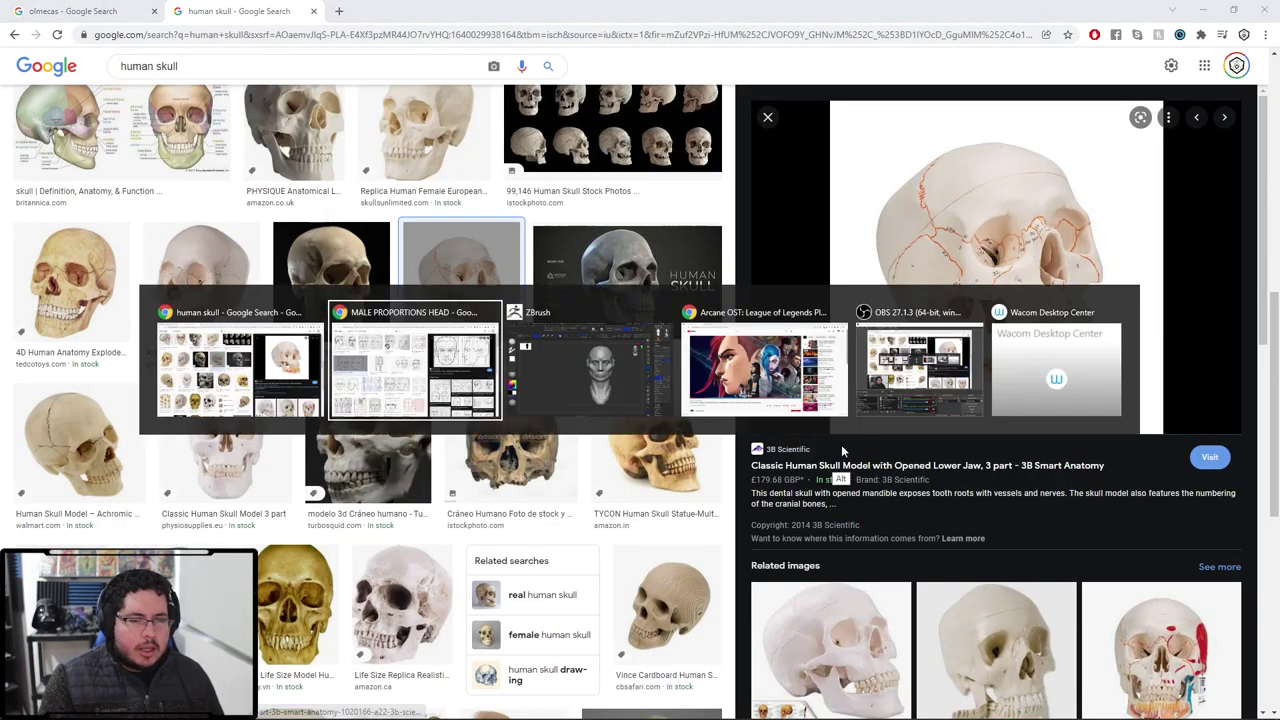
key(alt+Tab)
key(alt+Tab)
key(alt+Tab)
Reshape the jaw corners and lower face outline with the Move brush at size about 453.
mouse_move(870, 444)
alt+mouse_down()
mouse_move(851, 429)
mouse_move(846, 446)
mouse_move(837, 419)
mouse_move(797, 395)
alt+mouse_up()
key(b)
key(m)
key(v)
key(space)
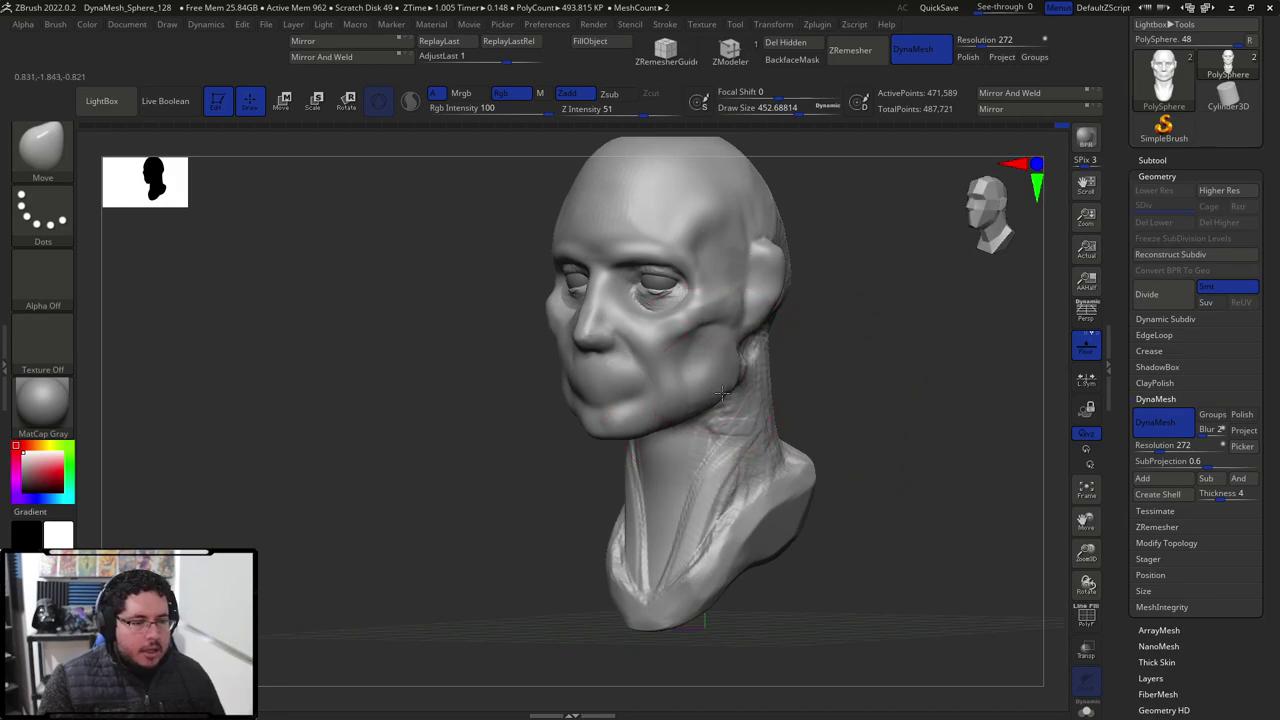
shift+drag(810, 346, 832, 337)
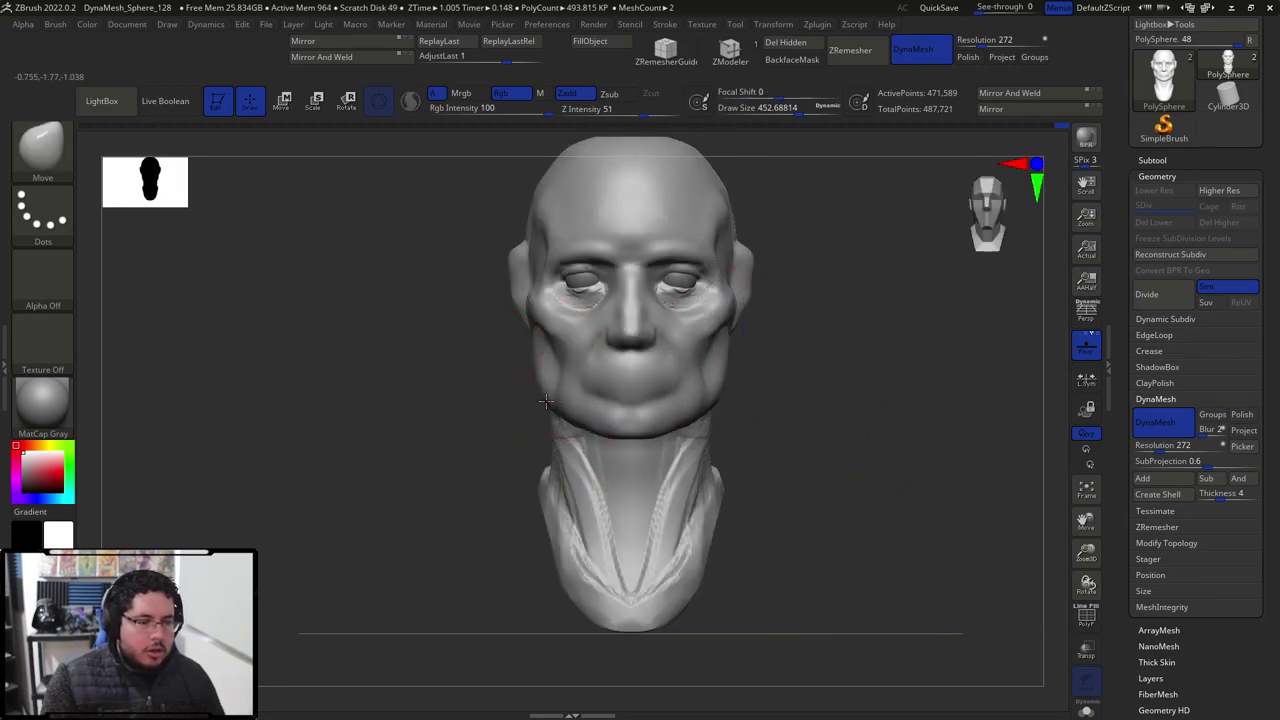
mouse_move(507, 406)
mouse_down()
mouse_move(710, 323)
mouse_move(646, 320)
mouse_up()
key(space)
key(space)
drag(537, 406, 547, 406)
mouse_move(726, 442)
shift+mouse_down()
mouse_move(645, 439)
mouse_move(580, 415)
shift+mouse_up()
Flatten the sides of the jaw with TrimDynamic at size about 172.
key(b)
key(c)
key(b)
key(space)
key(b)
key(t)
key(d)
key(space)
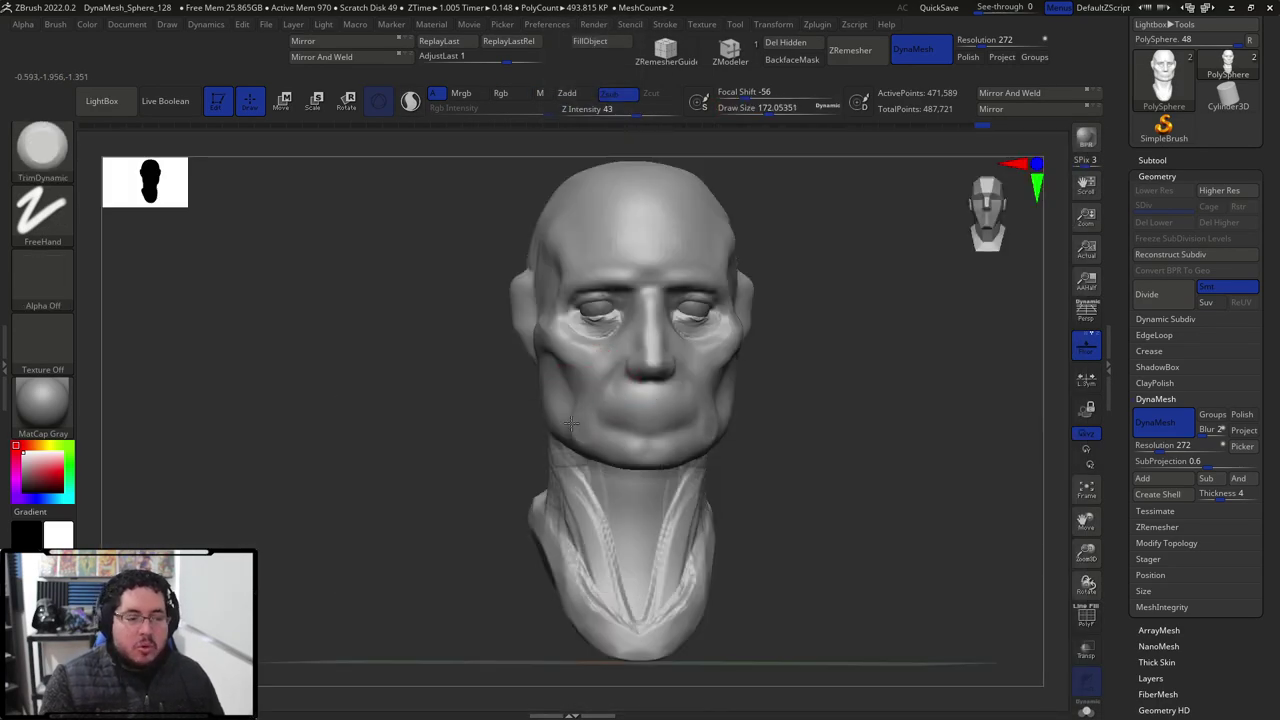
Fill the sides of the cheeks and jaw with ClayBuildup at size about 172 and smooth the strokes.
key(b)
key(c)
key(b)
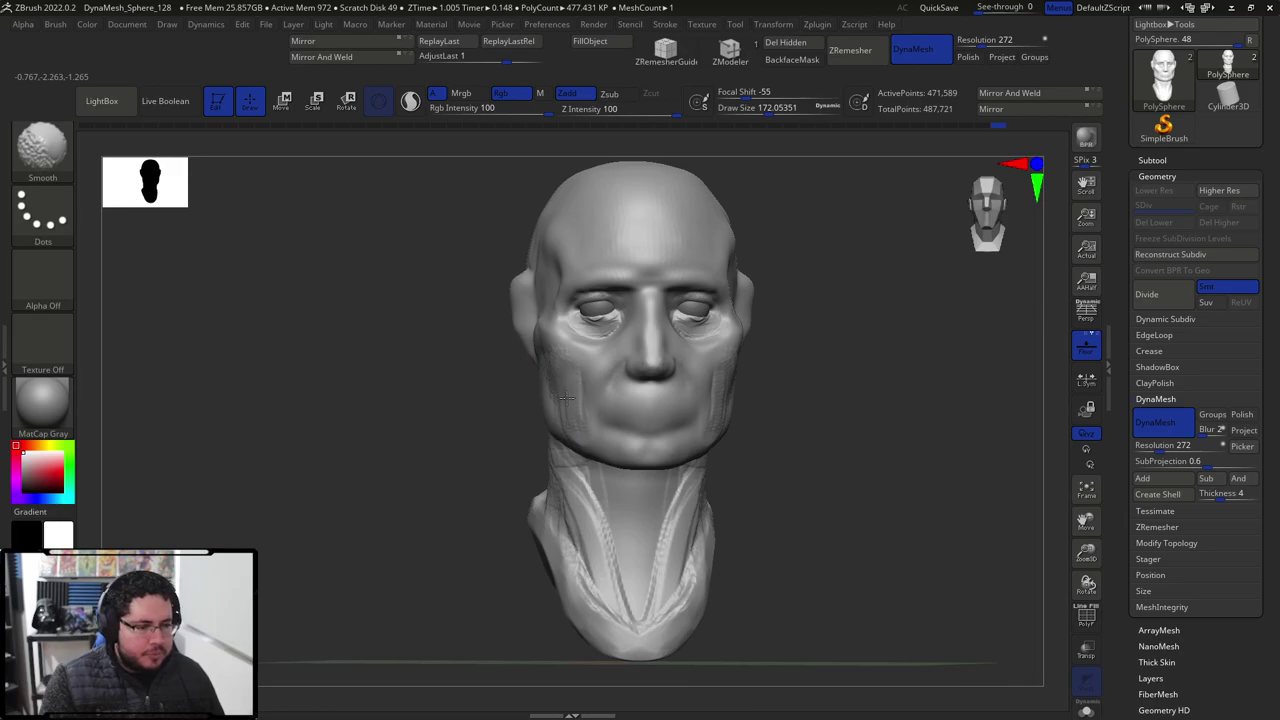
key(shift)
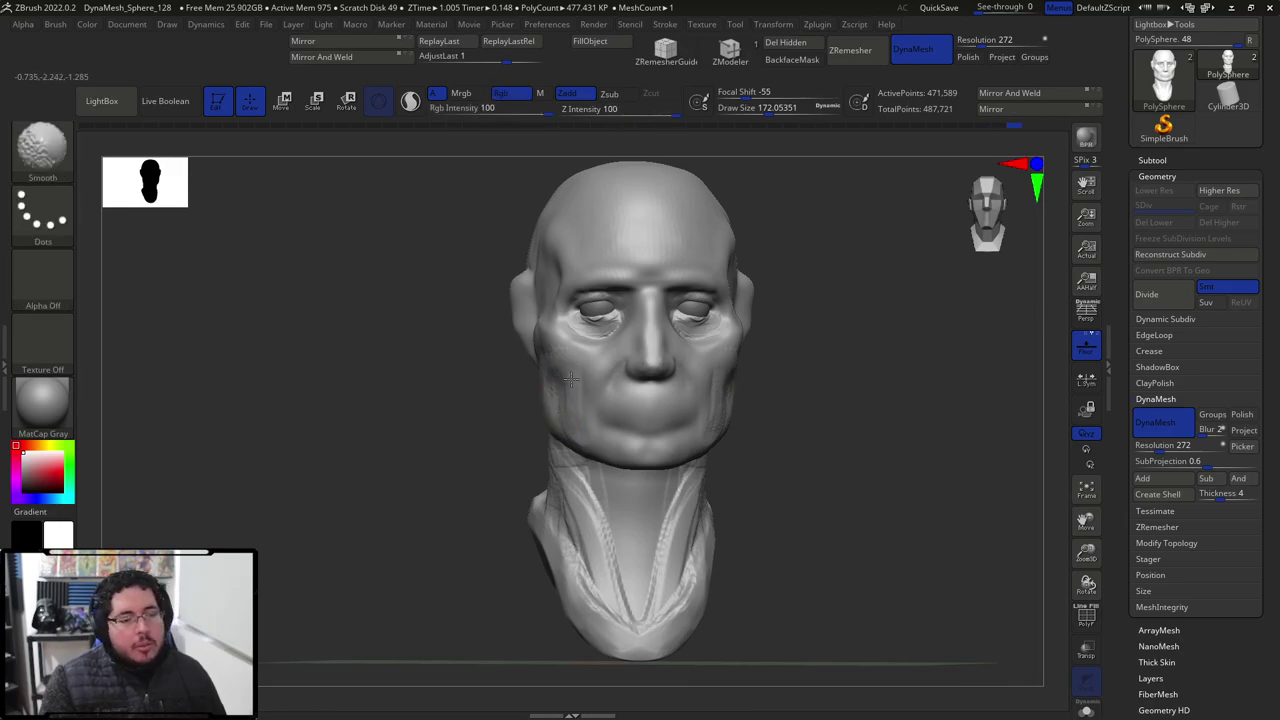
shift+drag(558, 400, 598, 405)
Build up the inner eye corners and lower eyelids with ClayBuildup at sizes from about 112 to 90.
mouse_move(846, 371)
mouse_down()
mouse_move(780, 360)
mouse_move(806, 348)
mouse_up()
ctrl+right_drag(806, 348, 829, 374)
key(space)
drag(664, 301, 647, 309)
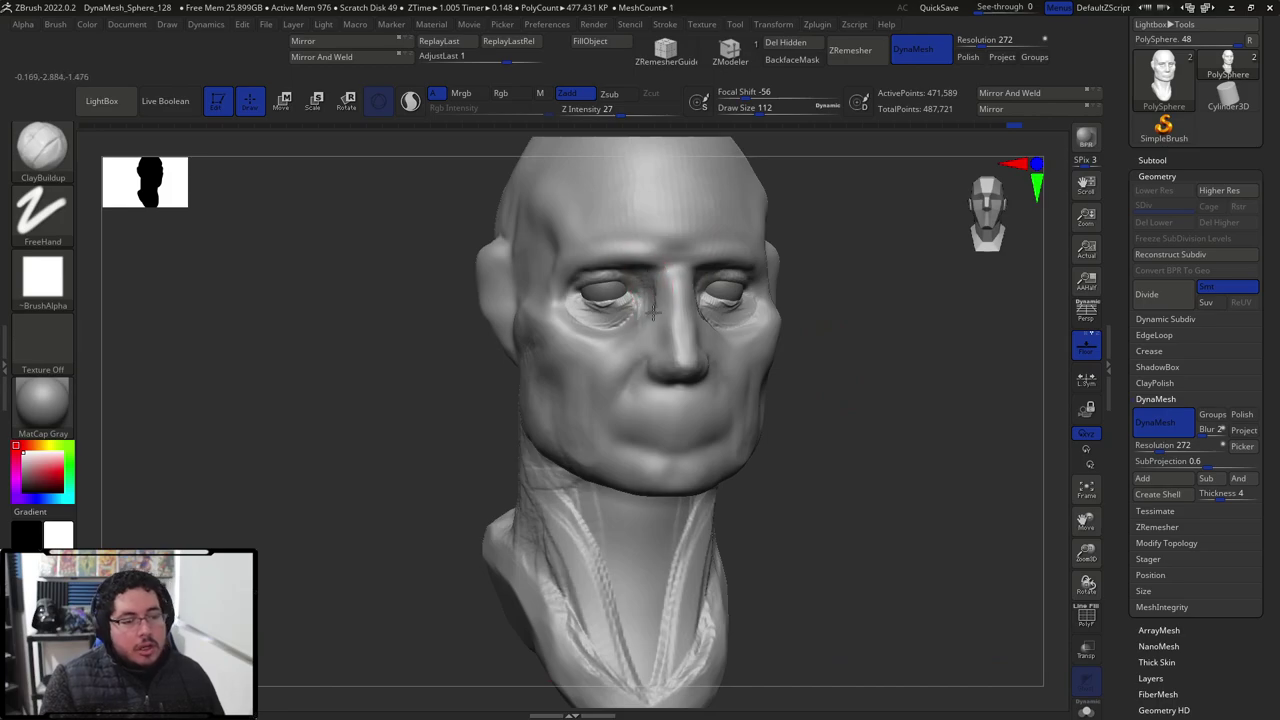
key(space)
drag(607, 312, 596, 311)
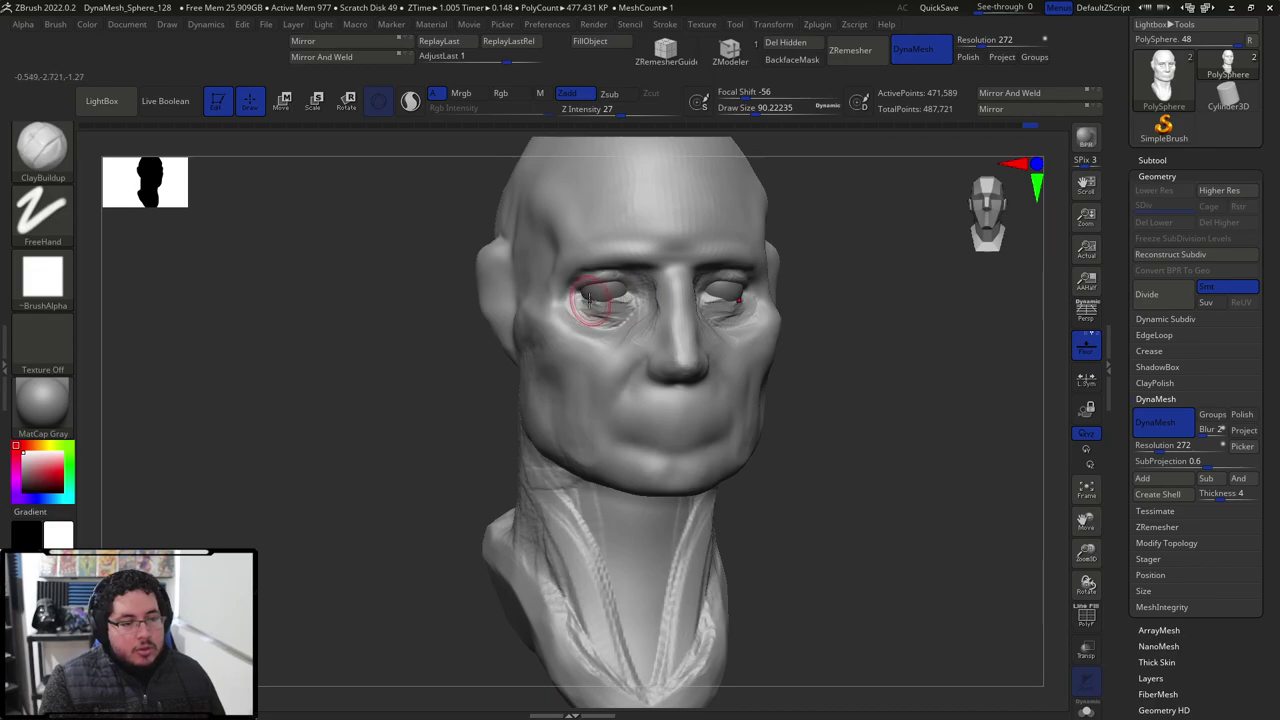
Reshape the outer eye sockets and upper cheekbones with the Move brush at size about 251.
shift+drag(833, 271, 791, 271)
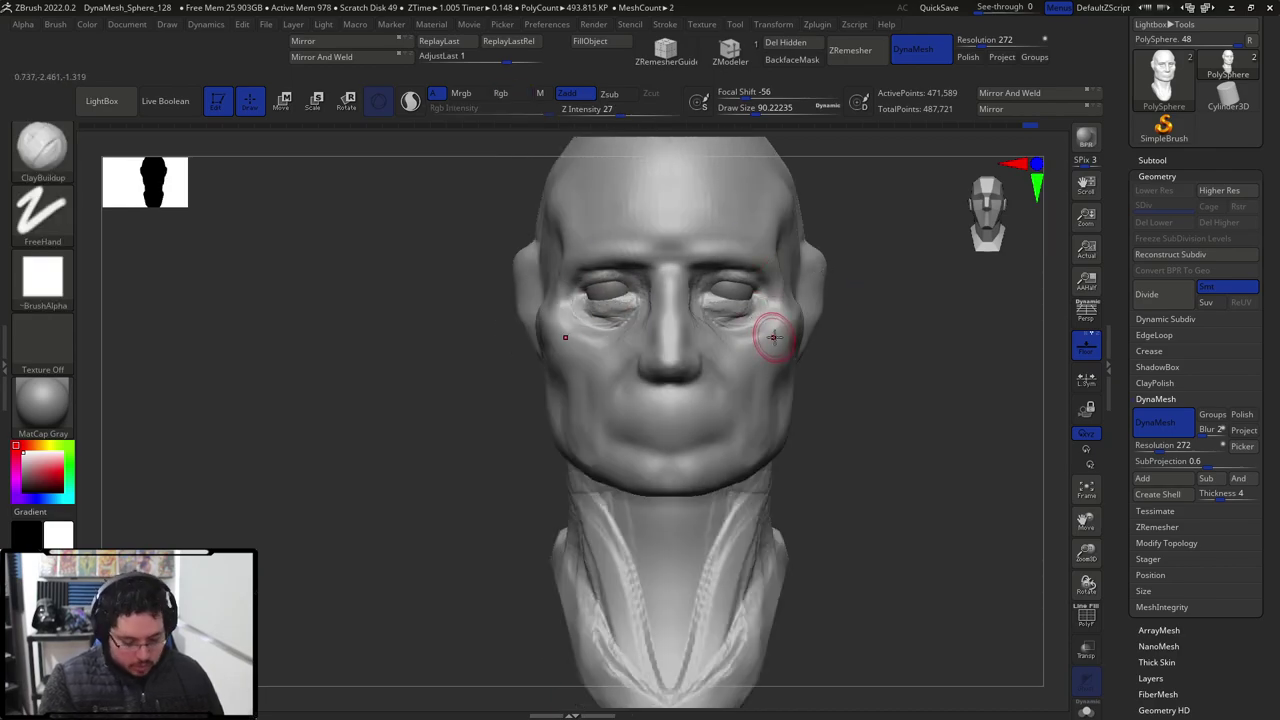
key(b)
key(m)
key(v)
key(space)
drag(769, 321, 721, 285)
key(space)
drag(848, 270, 760, 291)
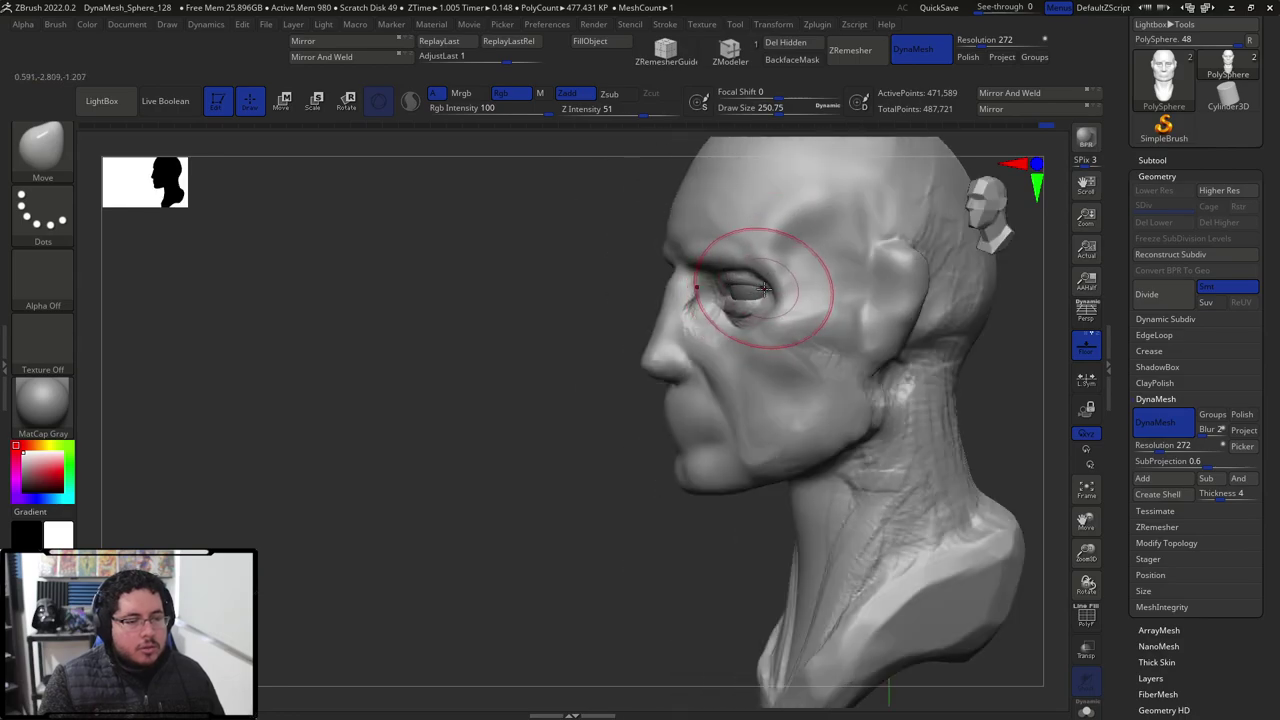
right_drag(638, 350, 713, 293)
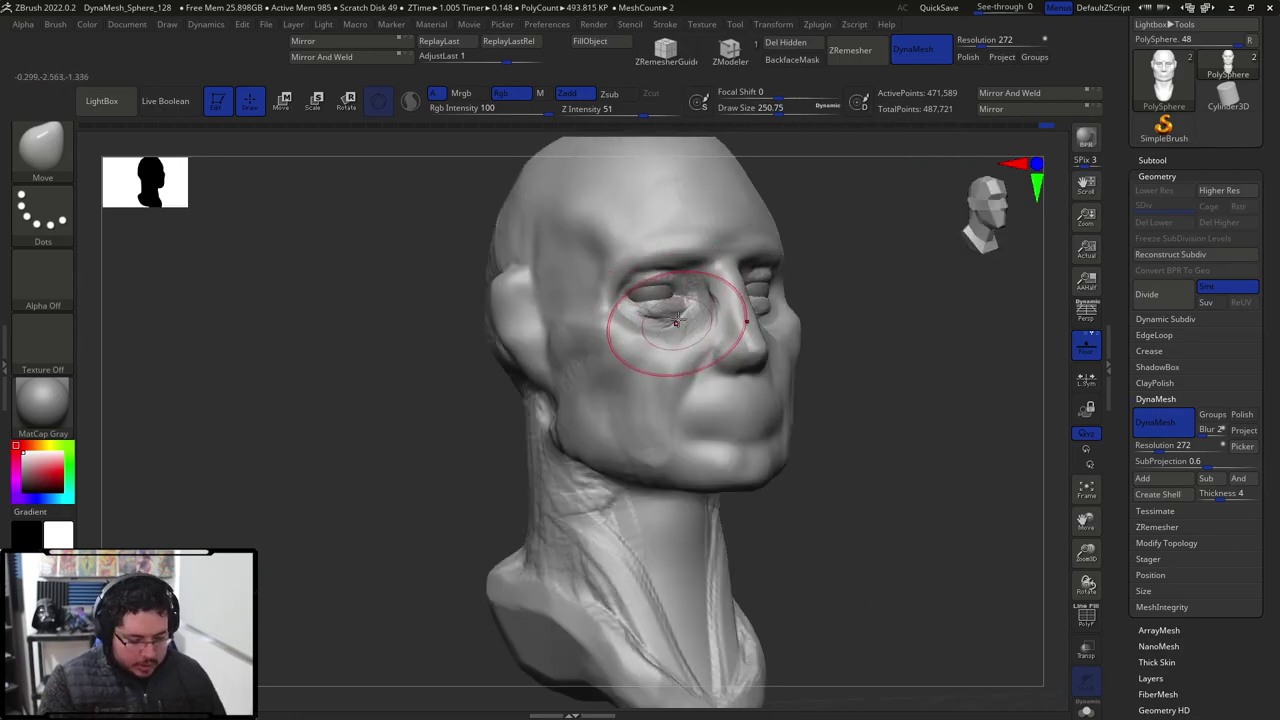
Build up the eyelids over the eyeballs with ClayBuildup at size about 154 and smooth them.
key(b)
key(c)
key(b)
key(space)
mouse_move(680, 296)
mouse_down()
mouse_move(668, 290)
mouse_move(662, 315)
mouse_up()
key(space)
key(space)
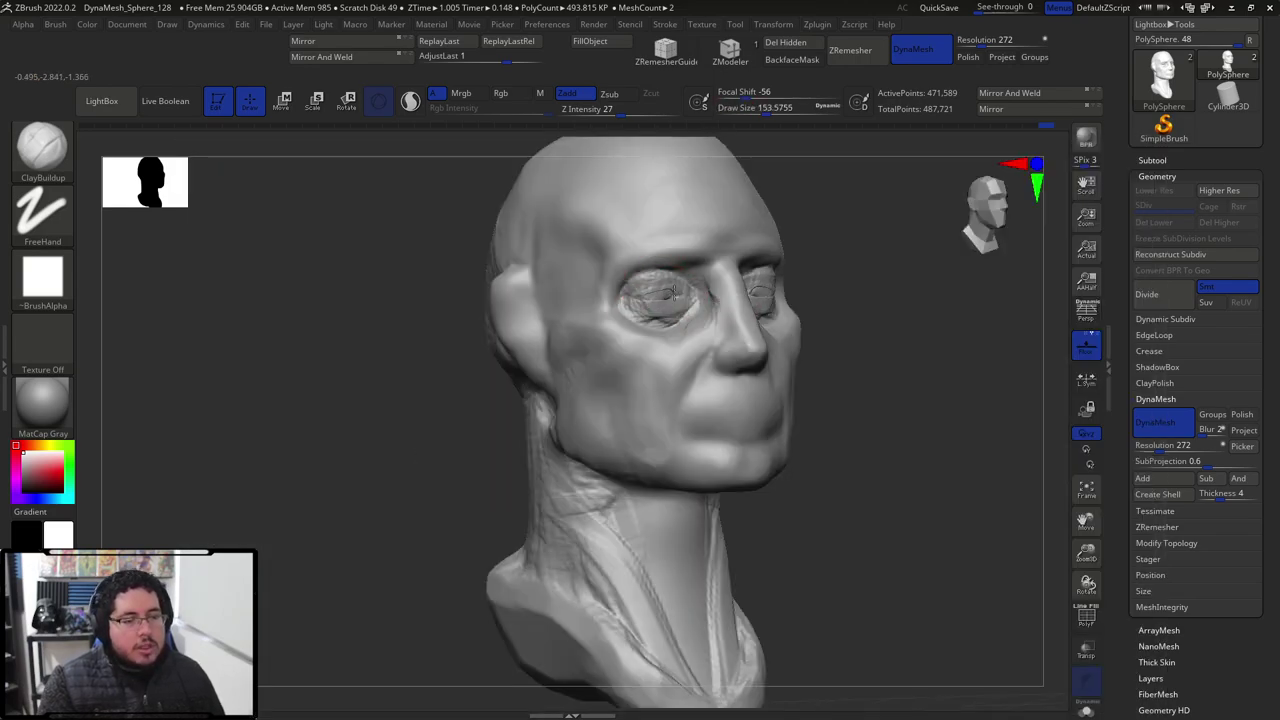
key(shift)
key(space)
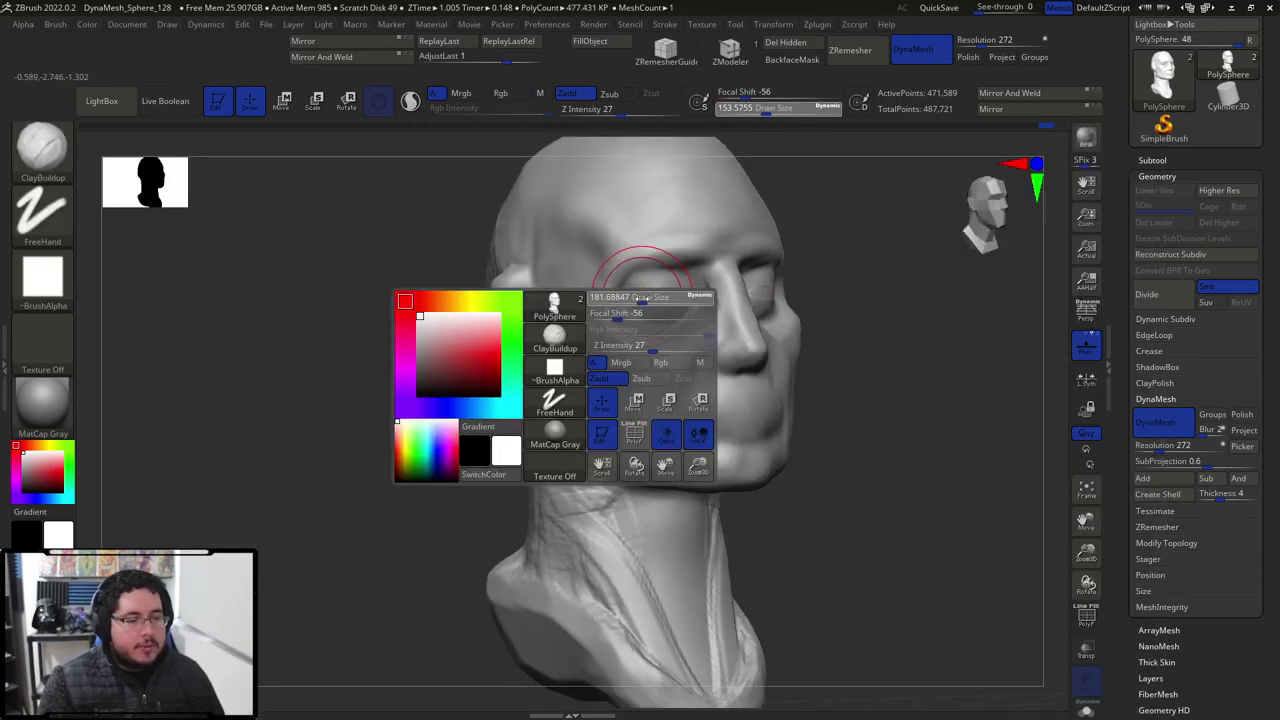
Carve the closed eyelid line and the folds around the eyes with DamStandard at size about 80.
key(b)
key(b)
key(b)
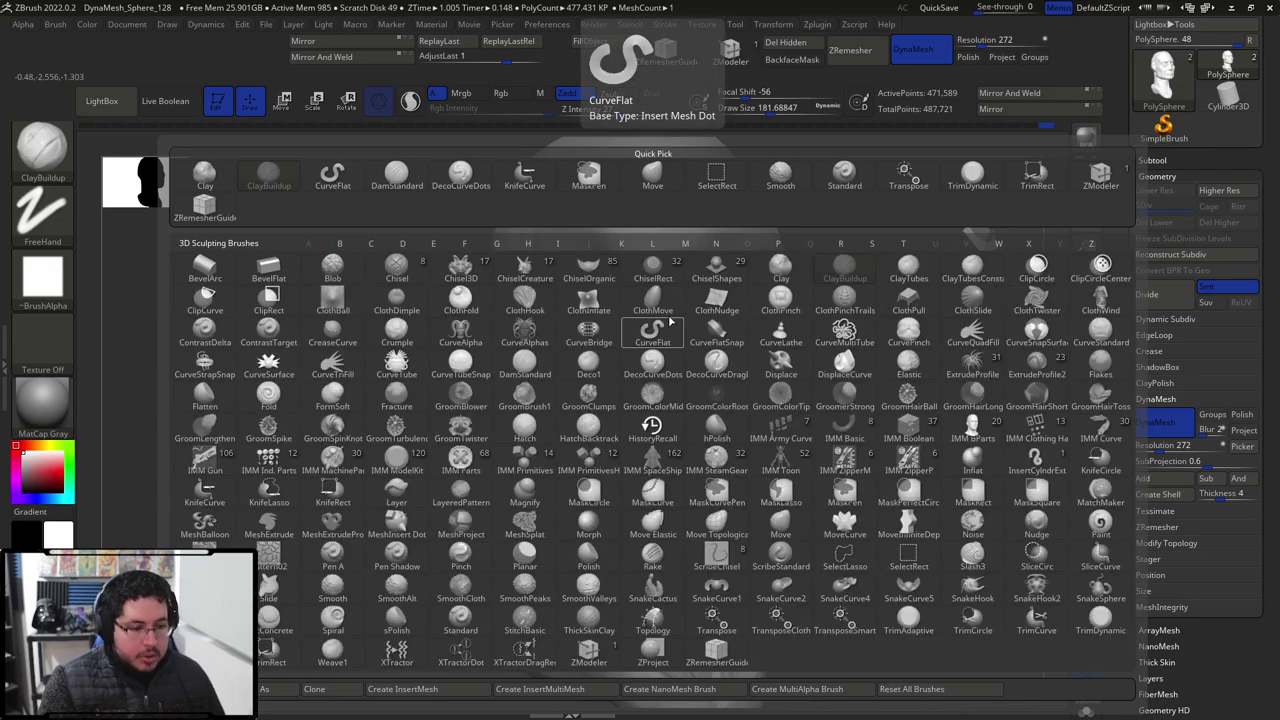
click(657, 302)
key(b)
key(d)
key(s)
key(space)
drag(686, 321, 633, 316)
key(space)
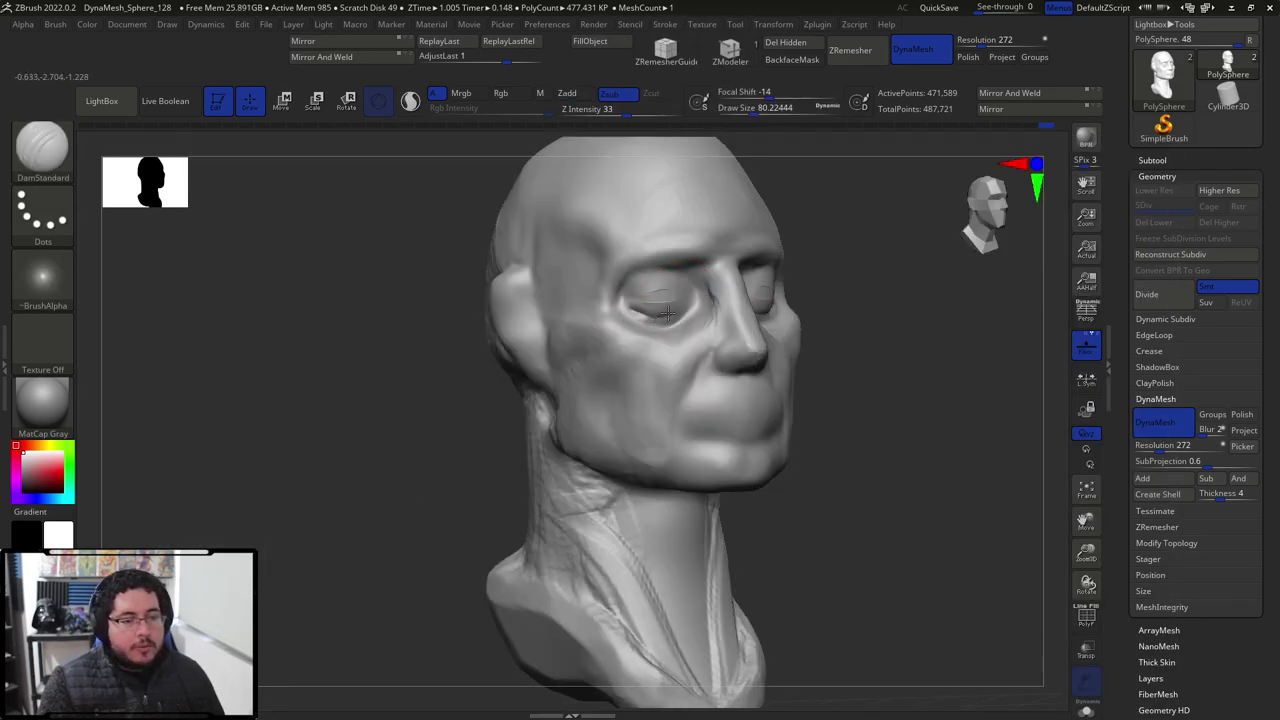
right_drag(677, 305, 718, 307)
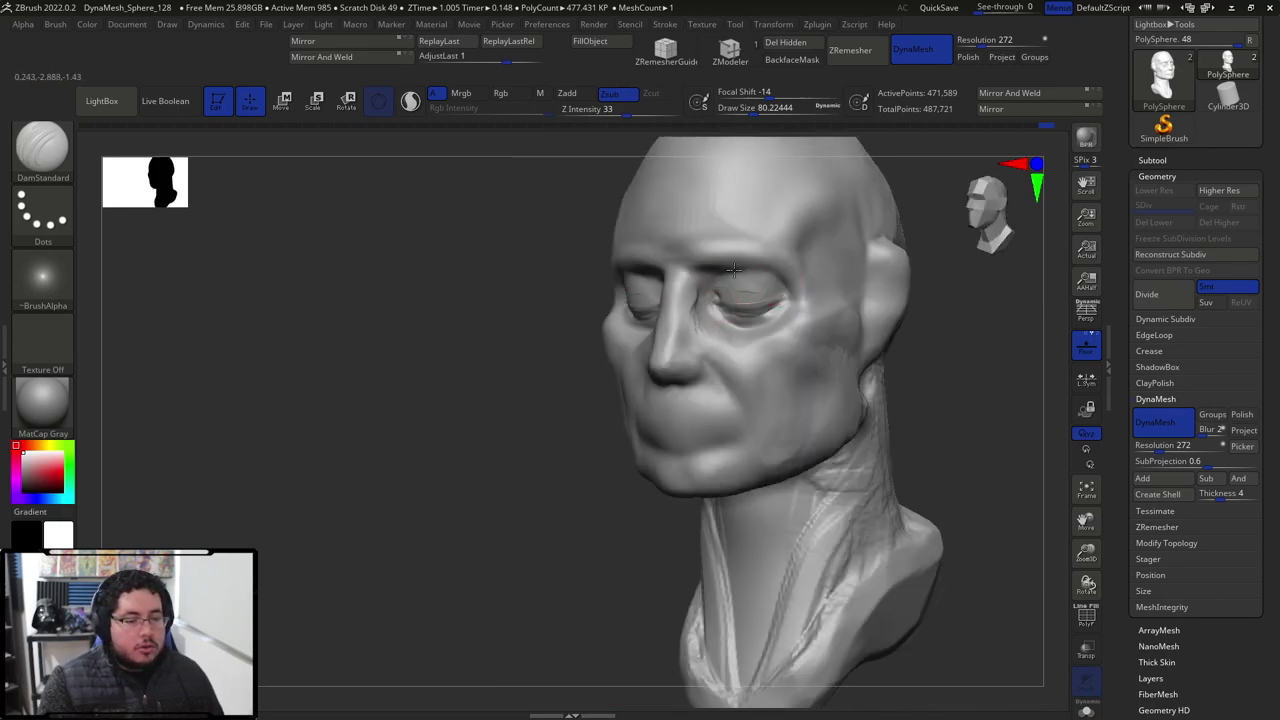
right_drag(552, 391, 598, 383)
right_drag(632, 264, 556, 290)
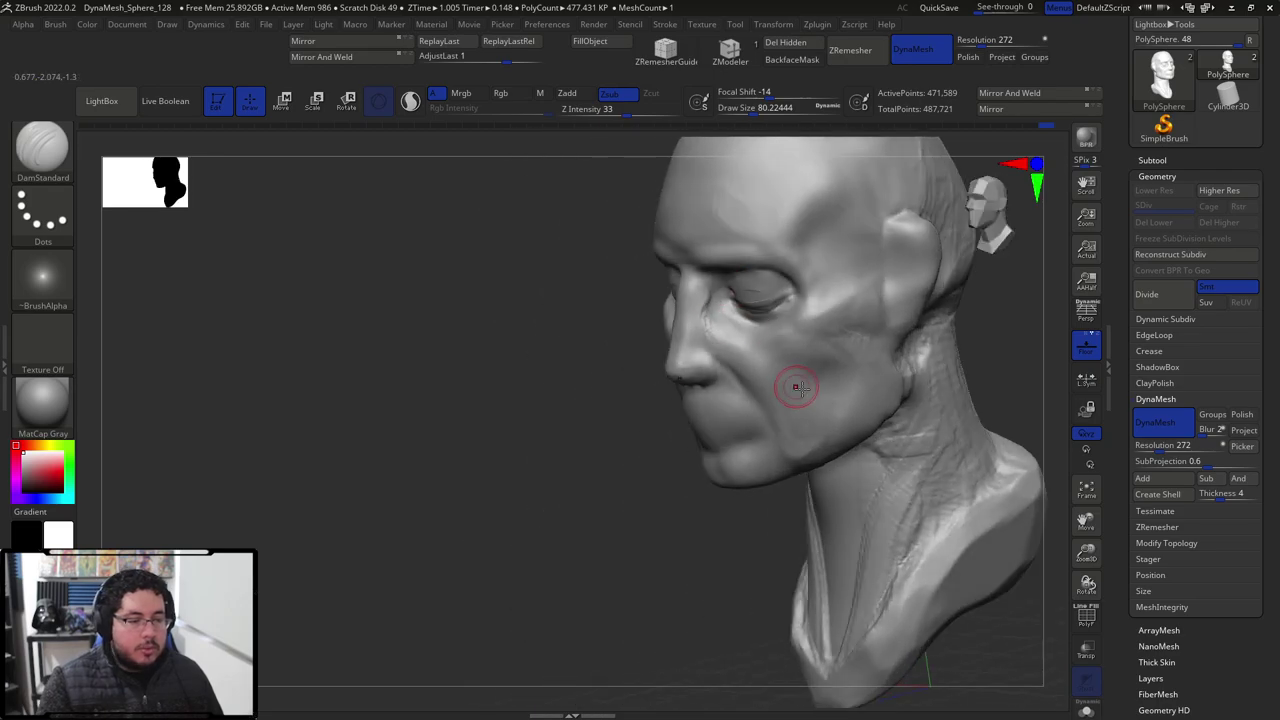
Fill the cheeks below the cheekbones down to the jaw with ClayBuildup at size about 207 and smooth them.
key(b)
key(c)
key(b)
key(space)
mouse_move(714, 363)
mouse_down()
mouse_move(763, 364)
mouse_move(787, 382)
mouse_move(804, 428)
mouse_up()
mouse_move(764, 386)
mouse_down()
mouse_move(762, 356)
mouse_move(784, 370)
mouse_up()
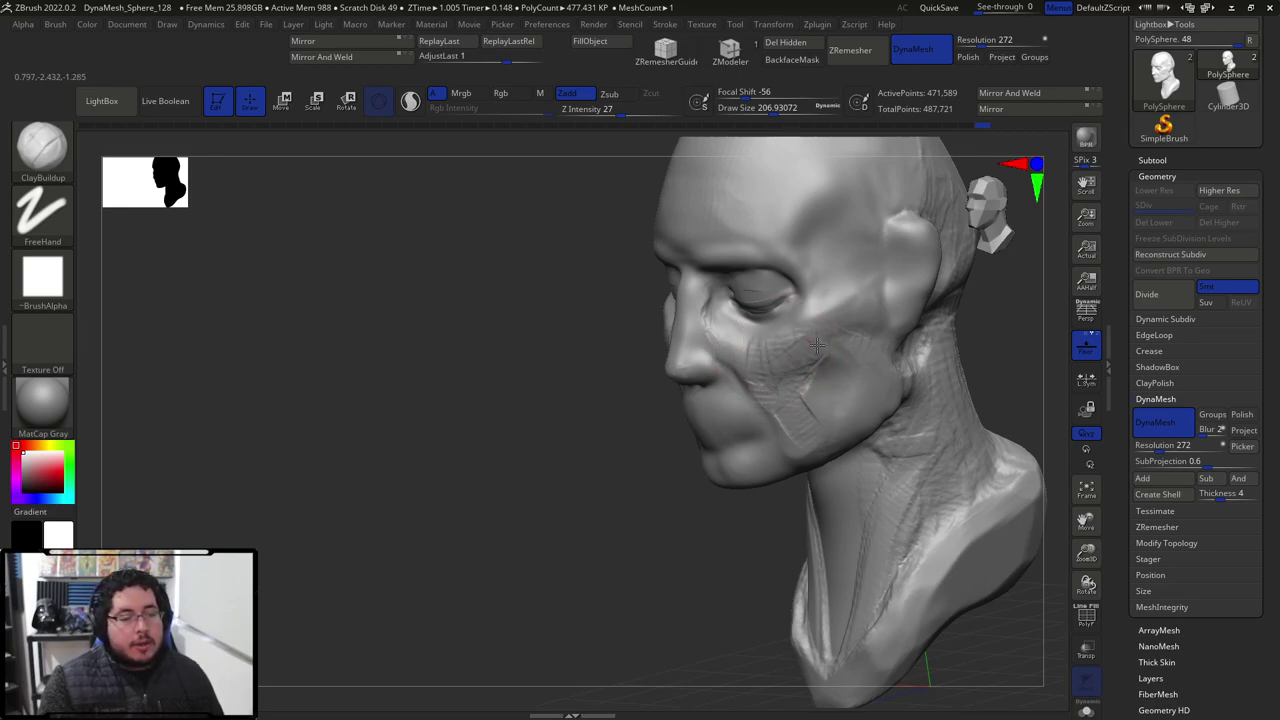
key(ctrl+z)
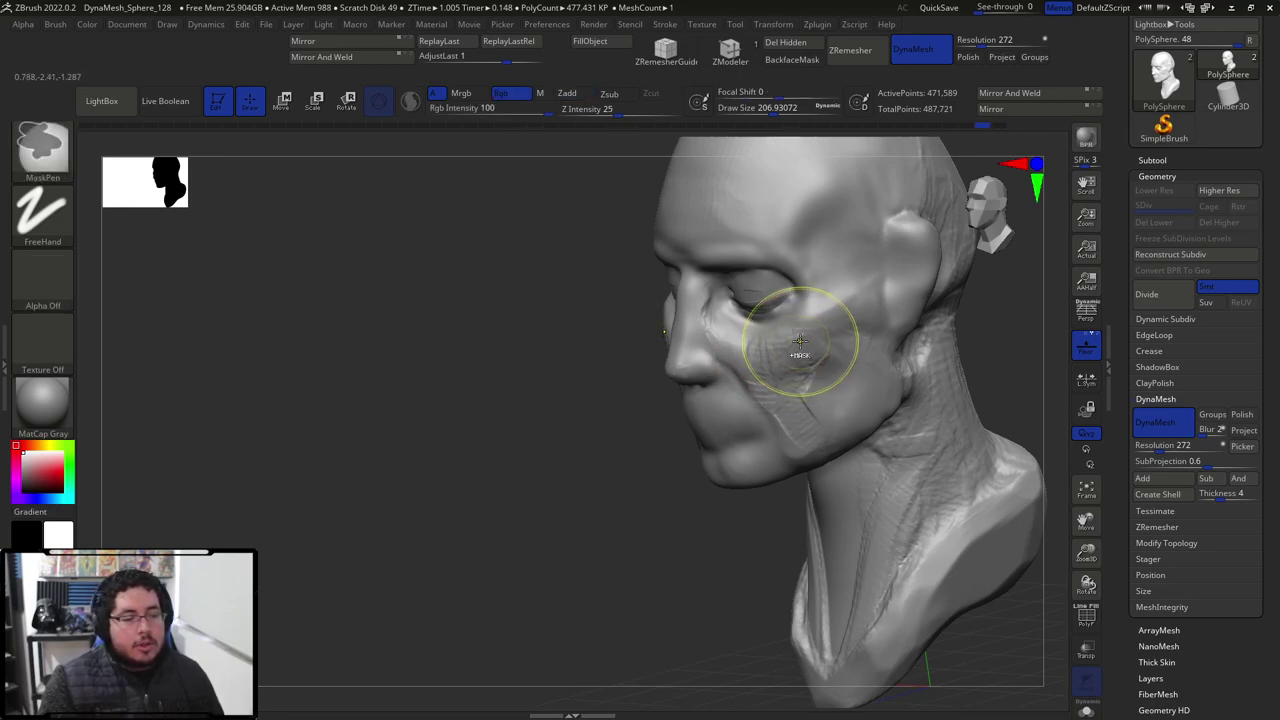
mouse_move(832, 330)
mouse_down()
mouse_move(824, 312)
mouse_move(778, 338)
mouse_up()
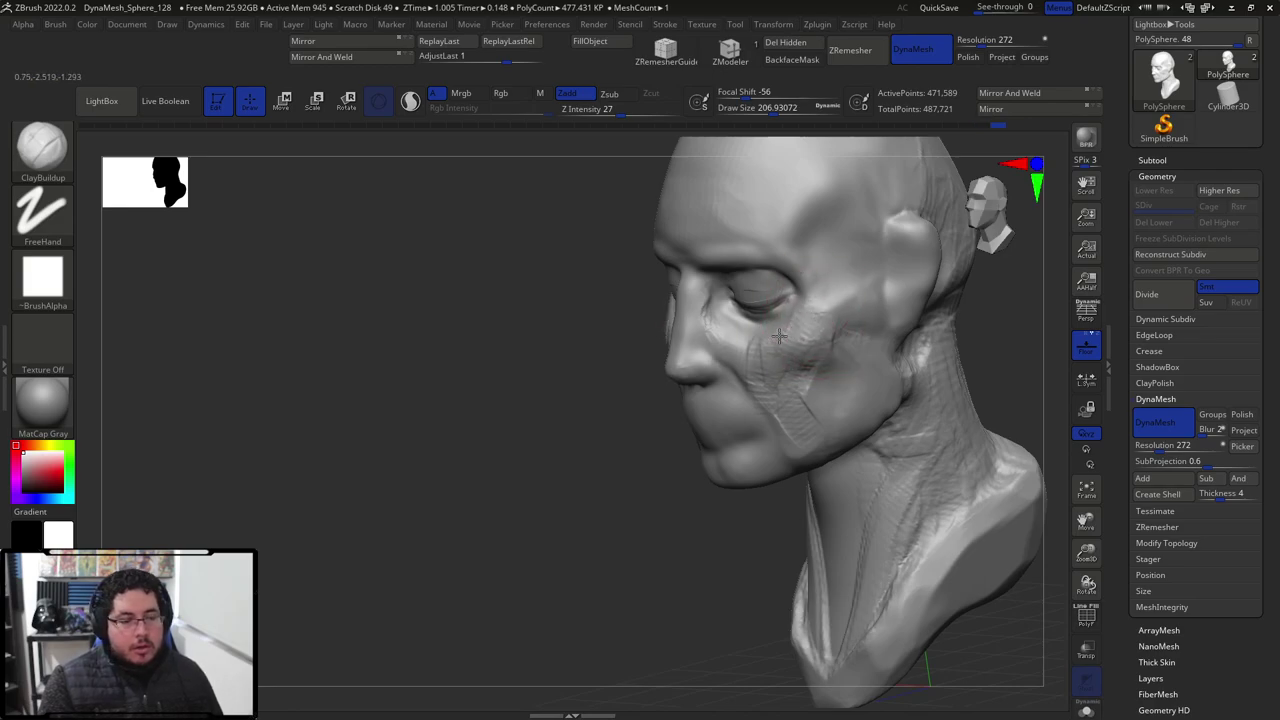
key(shift)
drag(762, 401, 779, 427)
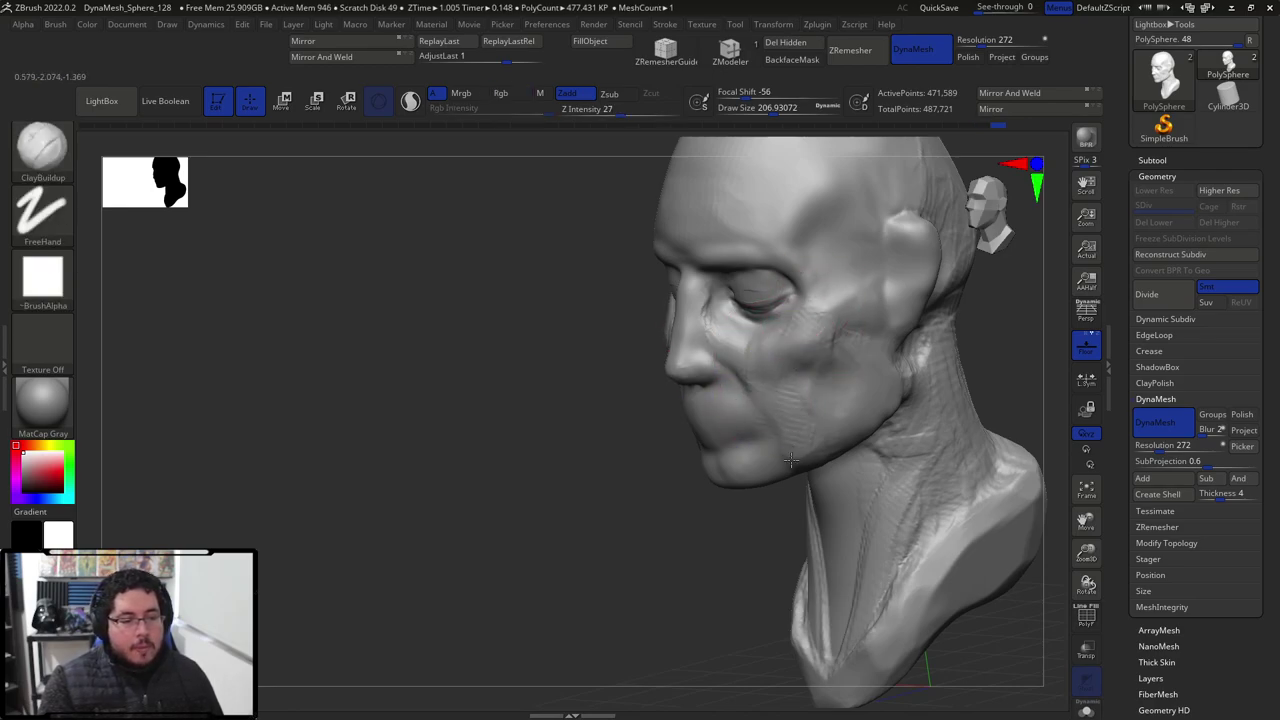
shift+drag(640, 507, 735, 502)
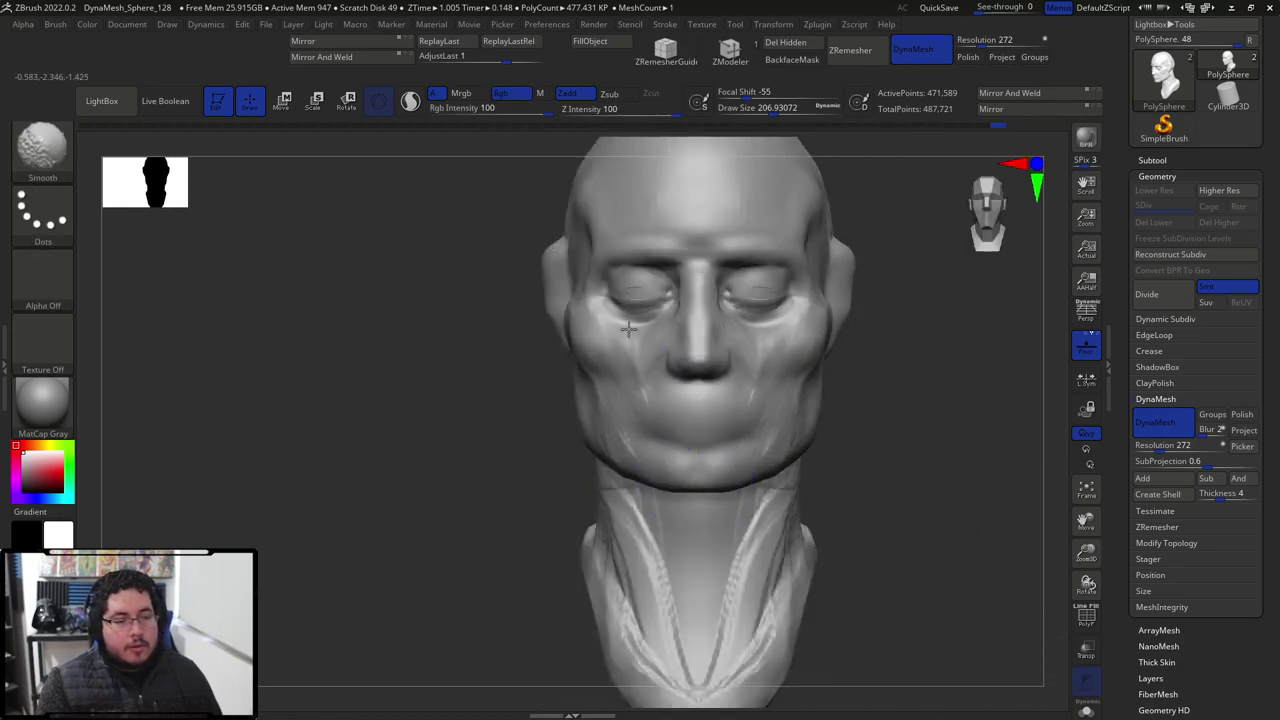
Shape the rim and inner form of the ears with ClayBuildup at size about 83.
right_drag(680, 300, 955, 270)
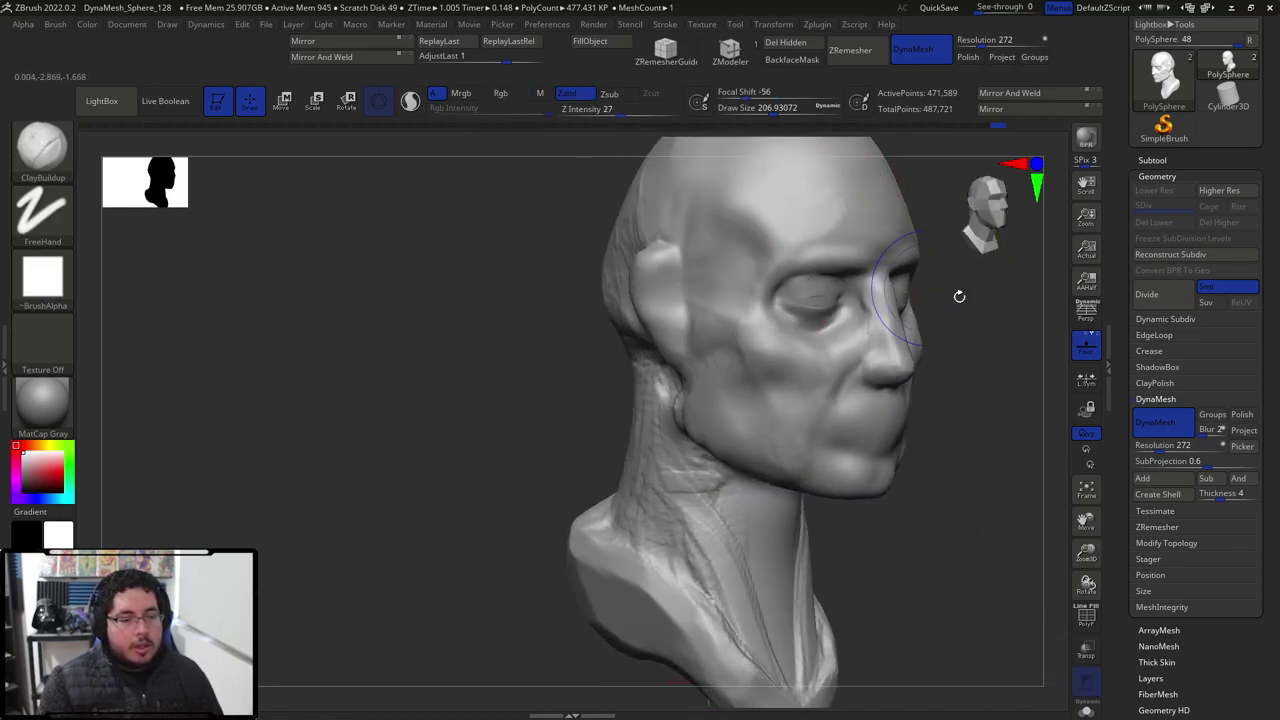
mouse_move(1010, 332)
alt+mouse_down()
mouse_move(970, 236)
mouse_move(1014, 266)
mouse_move(939, 318)
mouse_move(970, 410)
mouse_move(891, 337)
mouse_move(905, 425)
alt+mouse_up()
drag(905, 425, 892, 330)
key(s)
mouse_move(598, 305)
mouse_down()
mouse_move(586, 308)
mouse_move(598, 308)
mouse_move(587, 342)
mouse_move(632, 308)
mouse_move(590, 336)
mouse_move(604, 348)
mouse_move(593, 303)
mouse_up()
key(s)
mouse_move(960, 280)
shift+mouse_down()
mouse_move(915, 275)
mouse_move(831, 231)
shift+mouse_up()
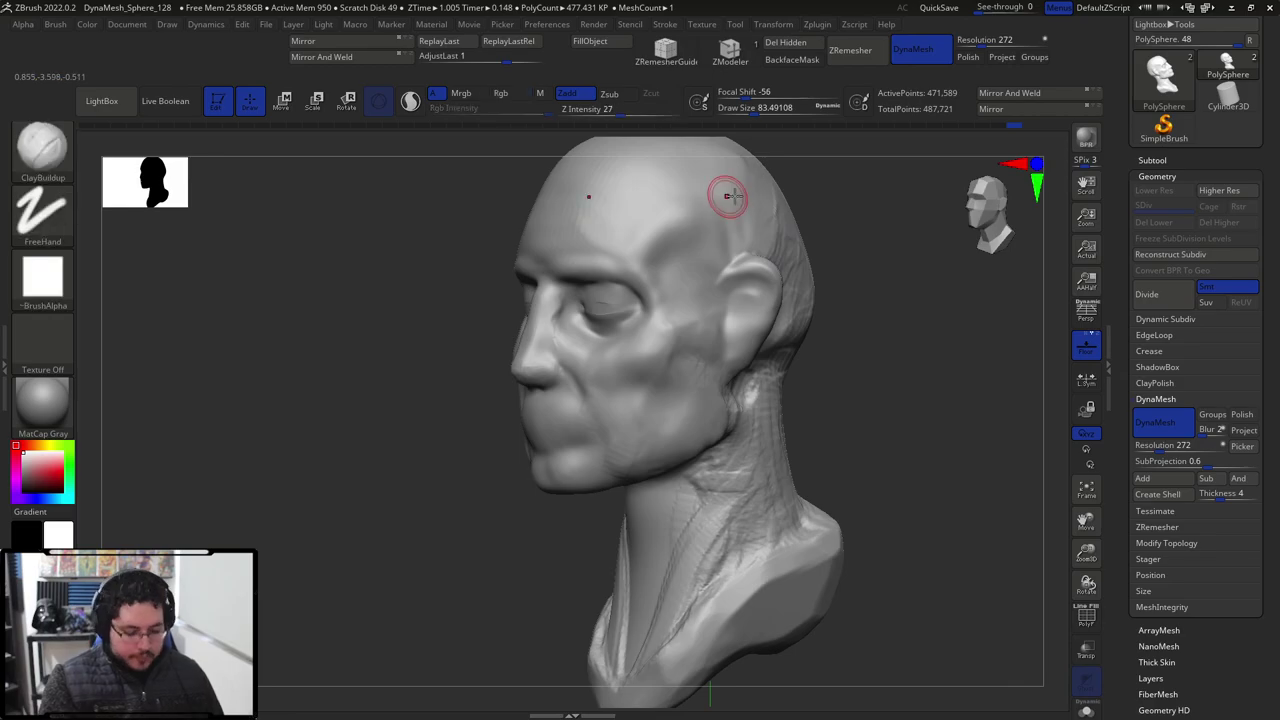
Flatten the sides of the skull around the ears with TrimDynamic.
key(b)
key(t)
key(d)
key(space)
drag(740, 207, 769, 206)
ctrl+right_drag(765, 210, 650, 345)
key(space)
click(743, 261)
drag(743, 261, 752, 261)
ctrl+right_drag(886, 257, 900, 175)
mouse_move(900, 175)
shift+mouse_down()
mouse_move(810, 190)
mouse_move(840, 280)
mouse_move(823, 340)
mouse_move(757, 300)
mouse_move(791, 319)
mouse_move(738, 368)
mouse_move(778, 312)
mouse_move(792, 322)
mouse_move(788, 350)
shift+mouse_up()
Build up the back and crown of the skull with ClayBuildup.
key(b)
key(c)
key(b)
drag(896, 240, 775, 275)
mouse_move(780, 290)
mouse_down()
mouse_move(741, 315)
mouse_move(790, 308)
mouse_move(820, 326)
mouse_move(812, 380)
mouse_move(760, 325)
mouse_move(778, 350)
mouse_move(830, 366)
mouse_up()
Even out the built-up back of the skull with TrimDynamic at size about 445.
key(b)
key(t)
key(d)
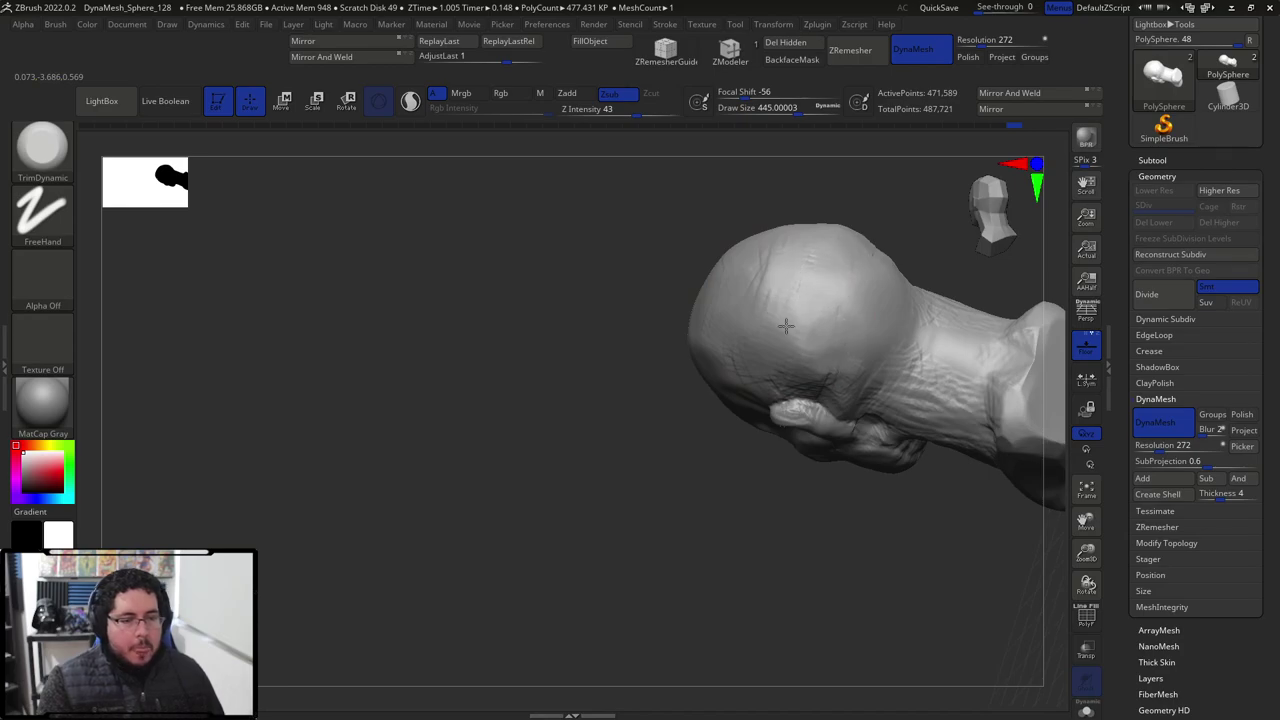
right_drag(790, 318, 737, 343)
mouse_move(713, 404)
right_down()
mouse_move(738, 311)
mouse_move(848, 290)
mouse_move(757, 340)
right_up()
Flatten the planes of the temples, cheekbones and cheeks with TrimDynamic, reducing its size from about 239 to 158.
key(space)
drag(748, 368, 724, 370)
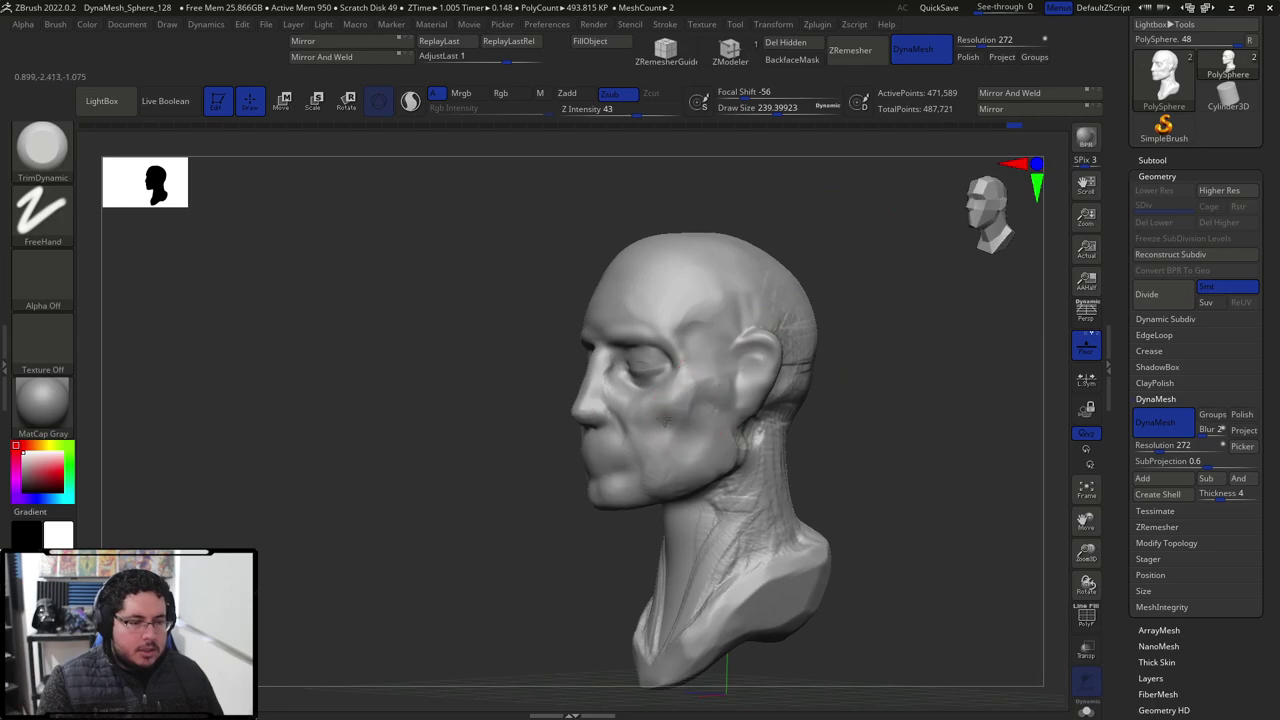
mouse_move(690, 393)
right_down()
mouse_move(886, 380)
mouse_move(837, 417)
right_up()
key(space)
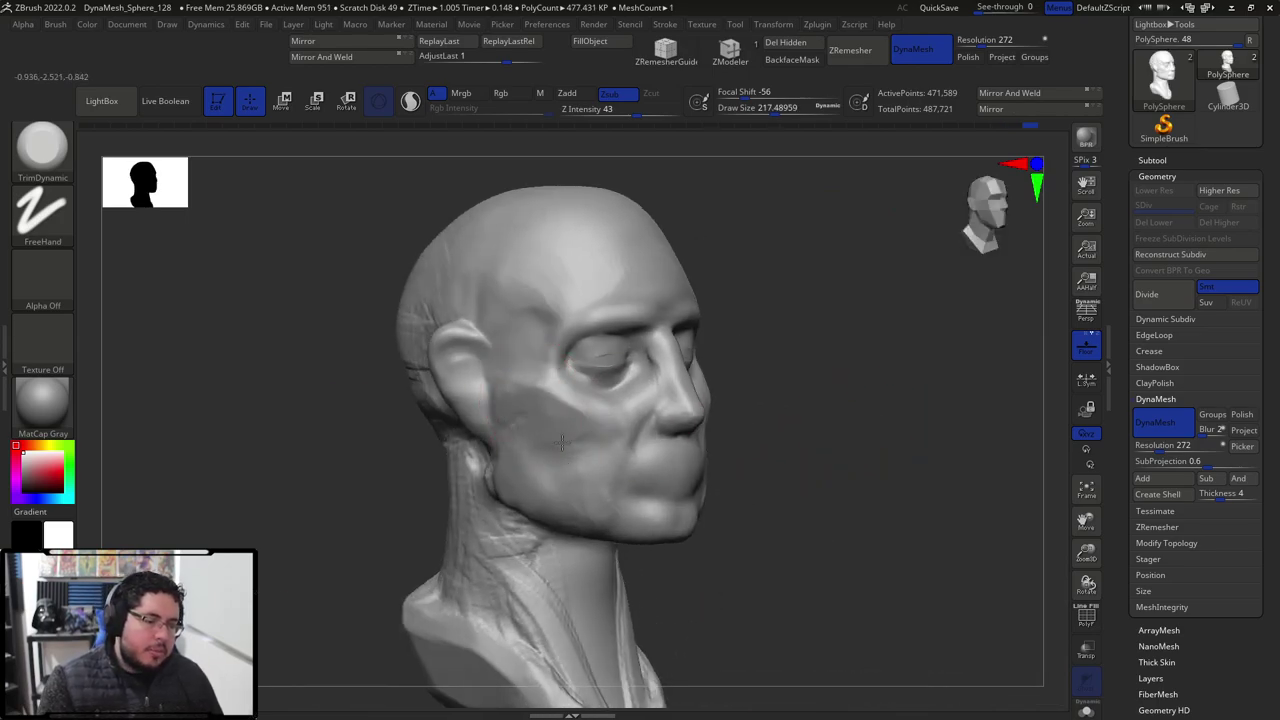
right_drag(640, 380, 585, 418)
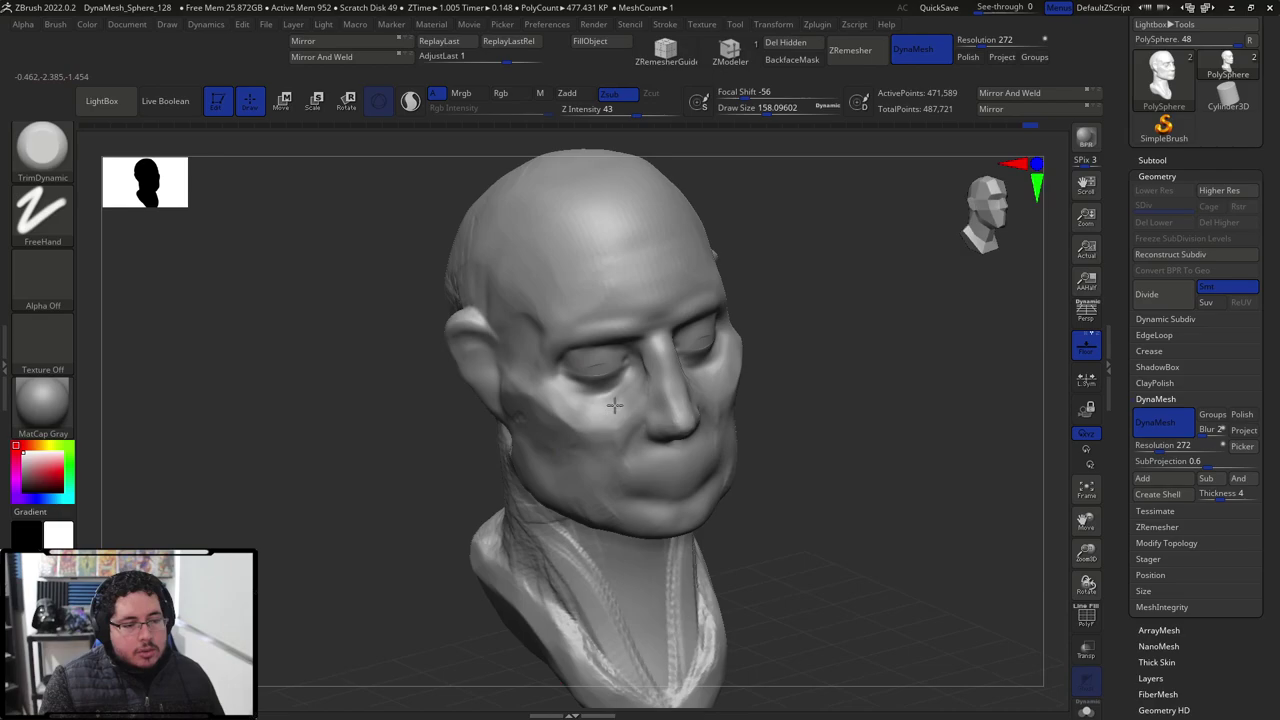
Add volume to the lower cheeks beside the mouth with ClayBuildup.
key(b)
key(c)
key(b)
drag(588, 462, 598, 441)
mouse_move(595, 498)
mouse_down()
mouse_move(583, 483)
mouse_move(600, 503)
mouse_up()
Flatten the lower cheek and jaw planes with TrimDynamic at size about 158.
key(b)
key(t)
key(d)
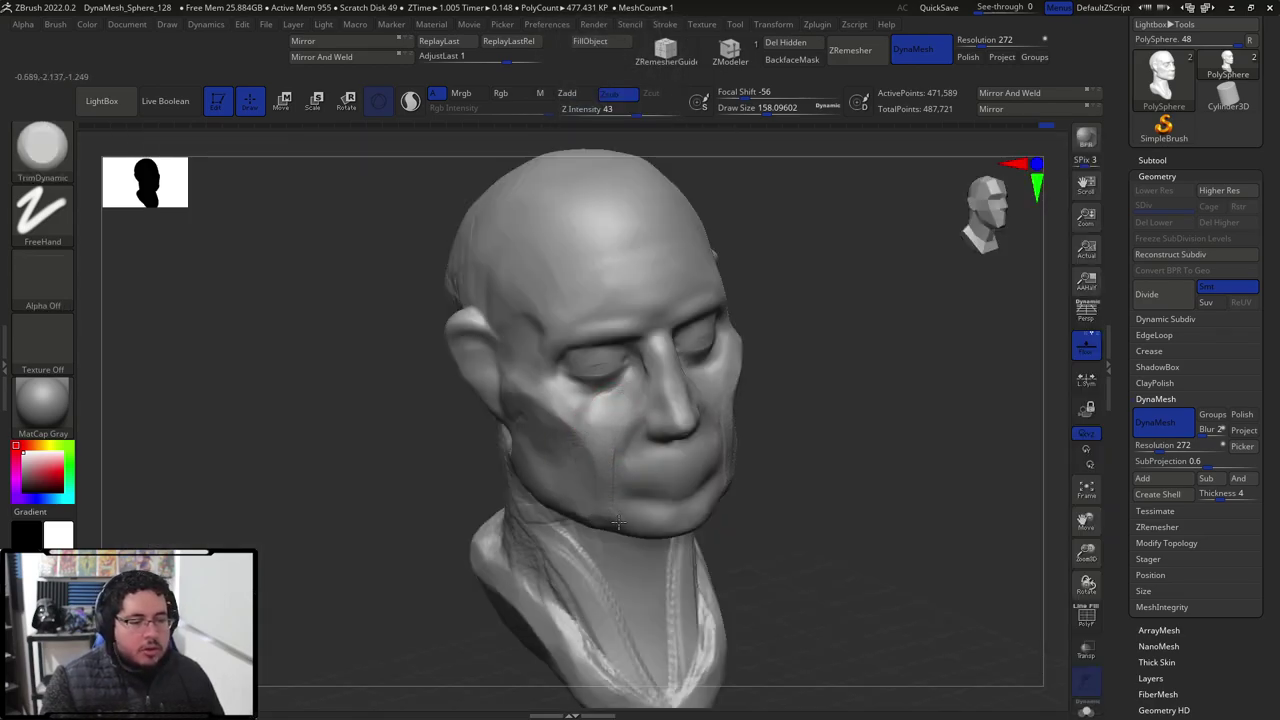
drag(772, 508, 604, 398)
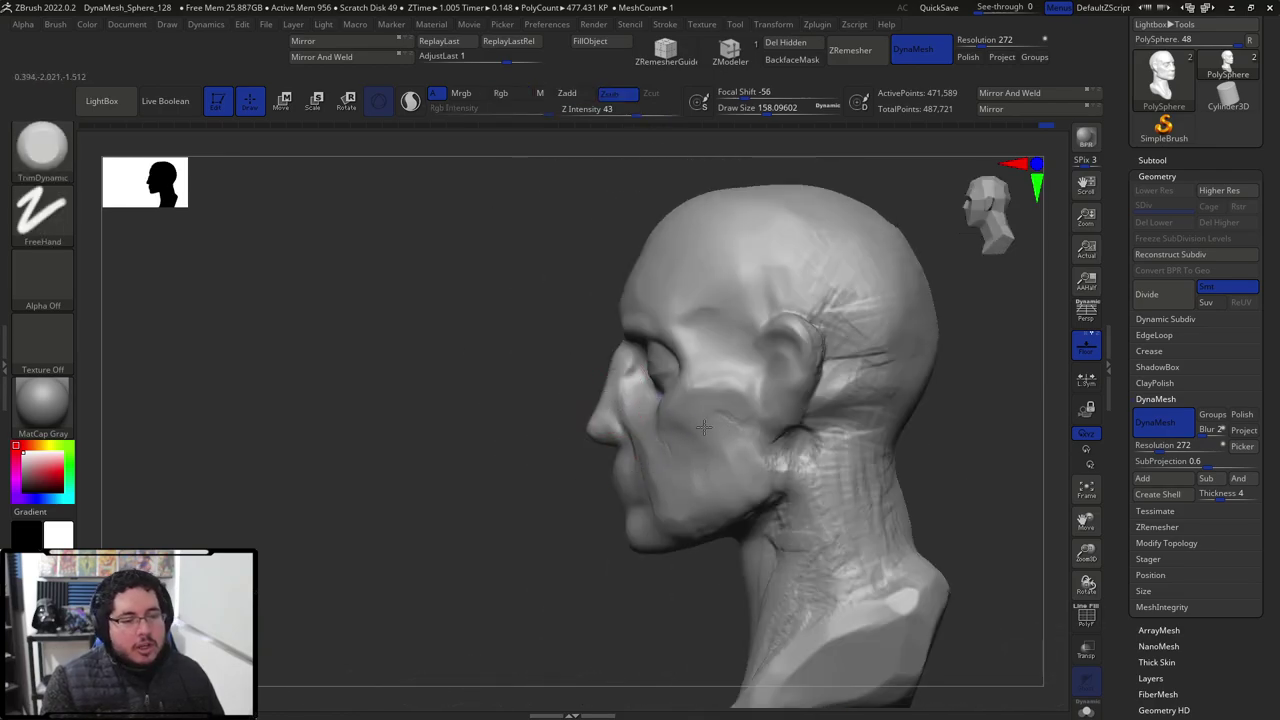
mouse_move(806, 446)
mouse_down()
mouse_move(820, 480)
mouse_move(808, 466)
mouse_move(832, 440)
mouse_move(838, 396)
mouse_up()
Smooth out the planes behind the ears and across the cranium with TrimDynamic at sizes from about 223 to 311.
drag(956, 311, 786, 338)
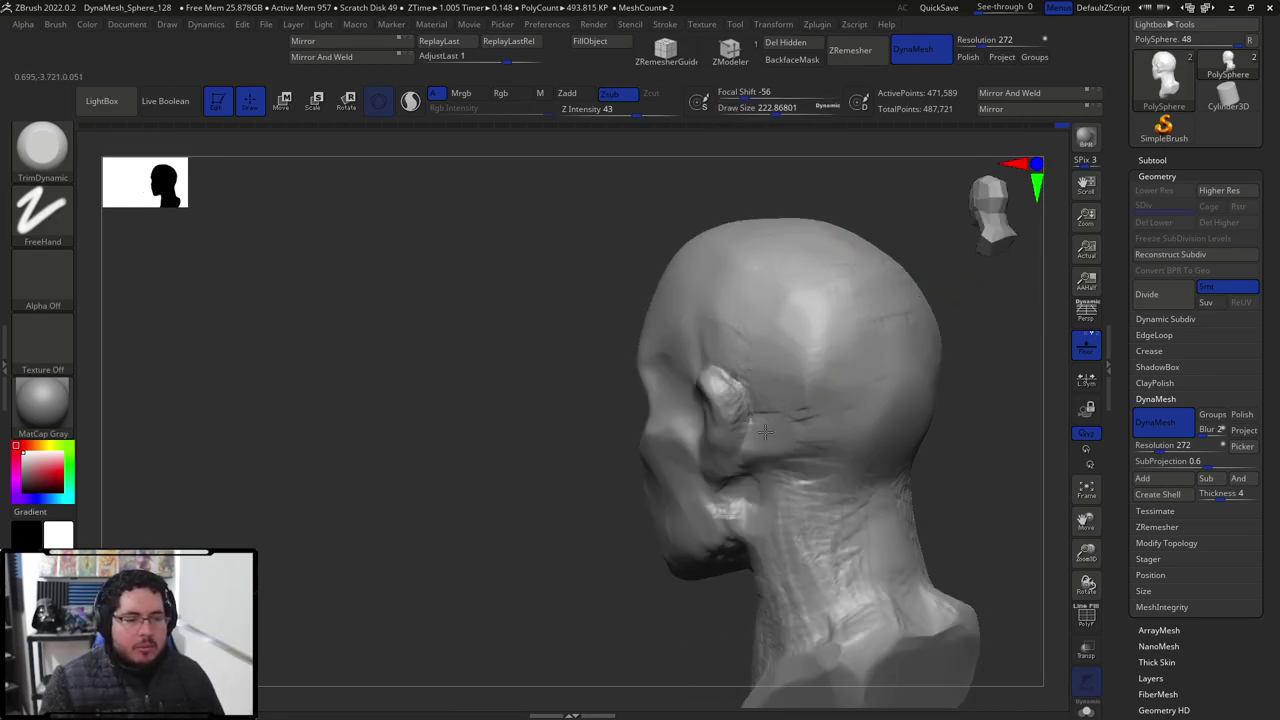
mouse_move(796, 431)
mouse_down()
mouse_move(820, 370)
mouse_move(857, 348)
mouse_up()
key(space)
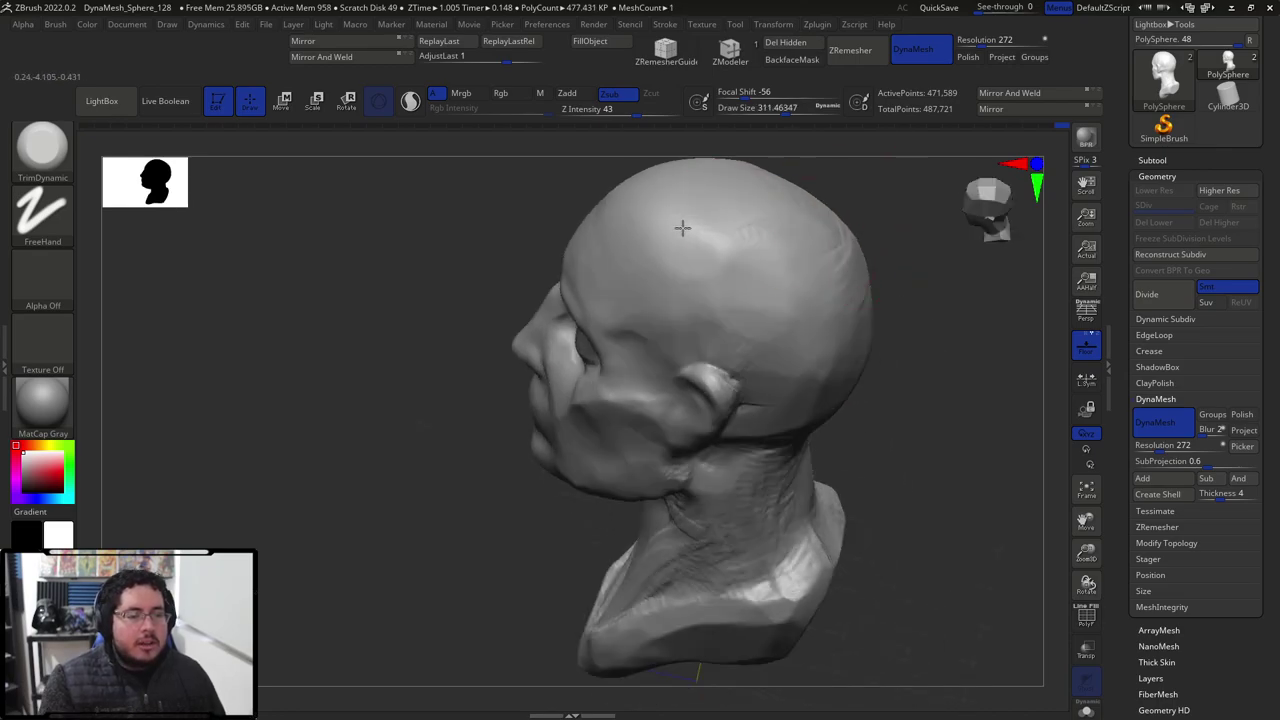
drag(683, 226, 733, 267)
mouse_move(554, 551)
alt+mouse_down()
mouse_move(527, 447)
mouse_move(610, 430)
alt+mouse_up()
Refine the forehead, brow and nose bridge planes with TrimDynamic, reducing its size to about 128.
mouse_move(845, 325)
alt+mouse_down()
mouse_move(851, 397)
mouse_move(899, 389)
mouse_move(862, 305)
alt+mouse_up()
key(space)
drag(740, 288, 729, 287)
right_drag(715, 285, 763, 289)
key(space)
drag(748, 309, 728, 309)
mouse_move(703, 363)
mouse_down()
mouse_move(703, 342)
mouse_move(719, 361)
mouse_move(705, 333)
mouse_up()
key(space)
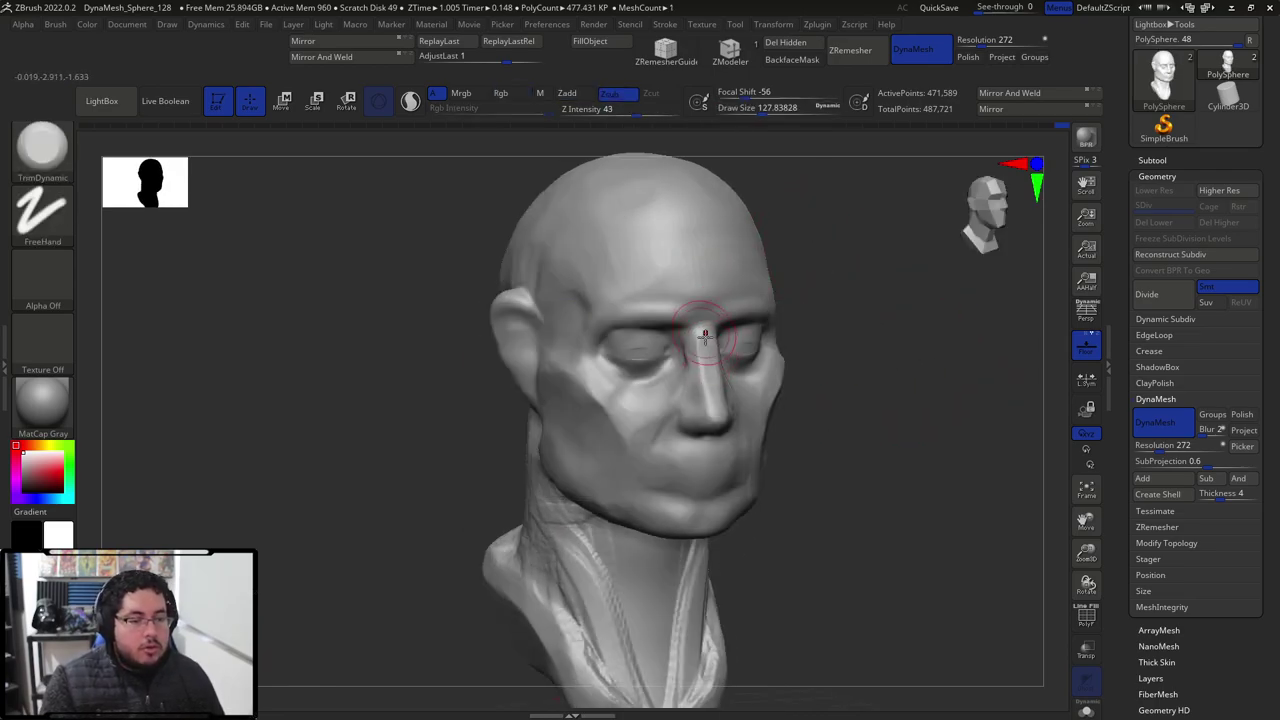
mouse_move(800, 276)
mouse_down()
mouse_move(848, 246)
mouse_move(749, 320)
mouse_move(696, 335)
mouse_up()
Build up the nose bridge and inner brow corners with ClayBuildup at size about 104 and smooth the strokes.
key(b)
key(c)
key(b)
key(space)
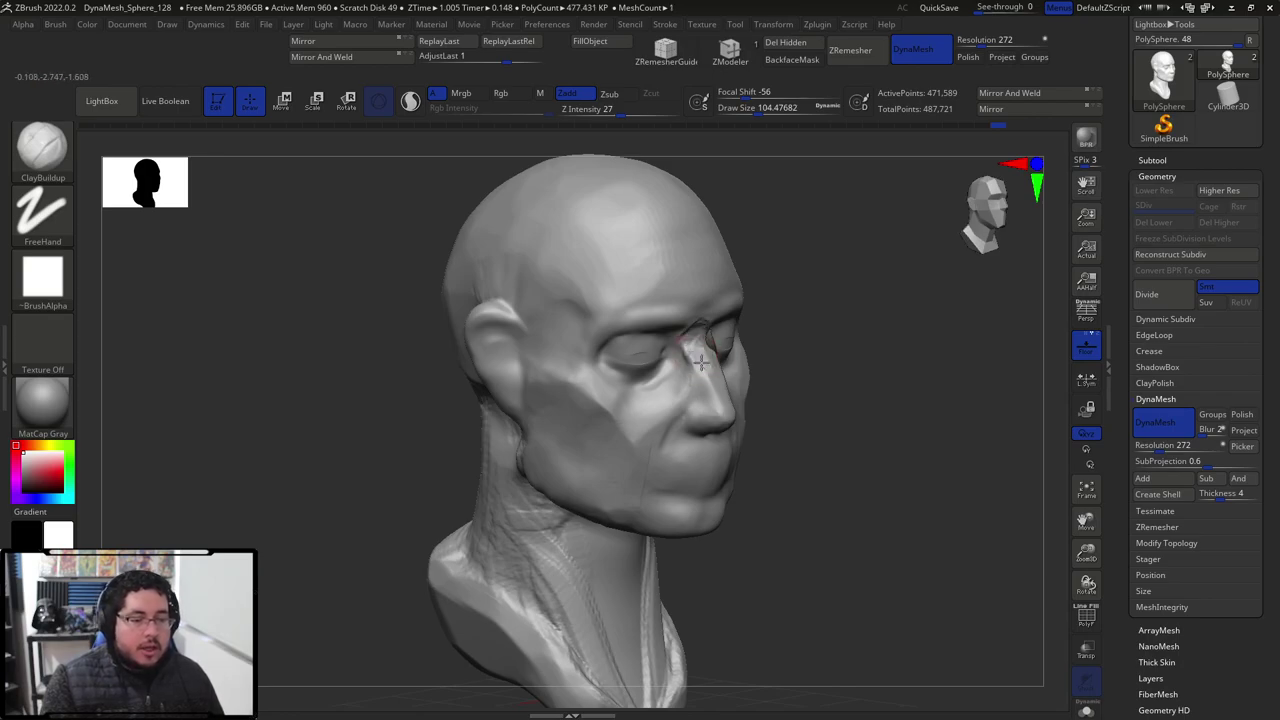
mouse_move(703, 350)
mouse_down()
mouse_move(712, 340)
mouse_move(724, 352)
mouse_move(708, 397)
mouse_move(684, 348)
mouse_move(695, 368)
mouse_up()
mouse_move(820, 366)
mouse_down()
mouse_move(722, 352)
mouse_move(718, 377)
mouse_up()
key(shift)
shift+drag(720, 327, 700, 313)
drag(608, 343, 712, 348)
shift+drag(699, 395, 687, 379)
Flatten the top and side planes of the nose with TrimDynamic at size about 136.
key(b)
key(t)
key(d)
key(alt)
mouse_move(697, 386)
mouse_down()
mouse_move(690, 363)
mouse_move(716, 366)
mouse_up()
key(space)
right_drag(840, 340, 768, 363)
drag(716, 358, 722, 380)
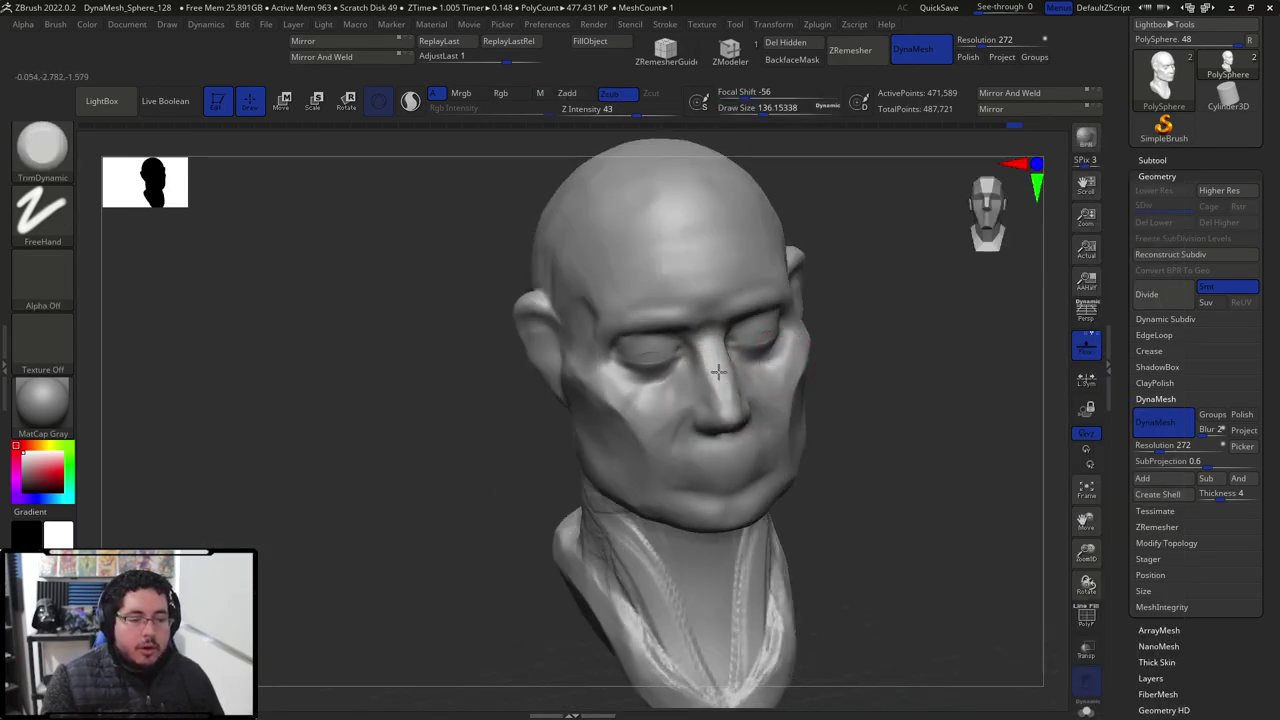
mouse_move(730, 400)
right_down()
mouse_move(771, 400)
mouse_move(730, 390)
mouse_move(700, 428)
right_up()
Build up the nostril wings with ClayBuildup at size about 104.
key(b)
key(c)
key(b)
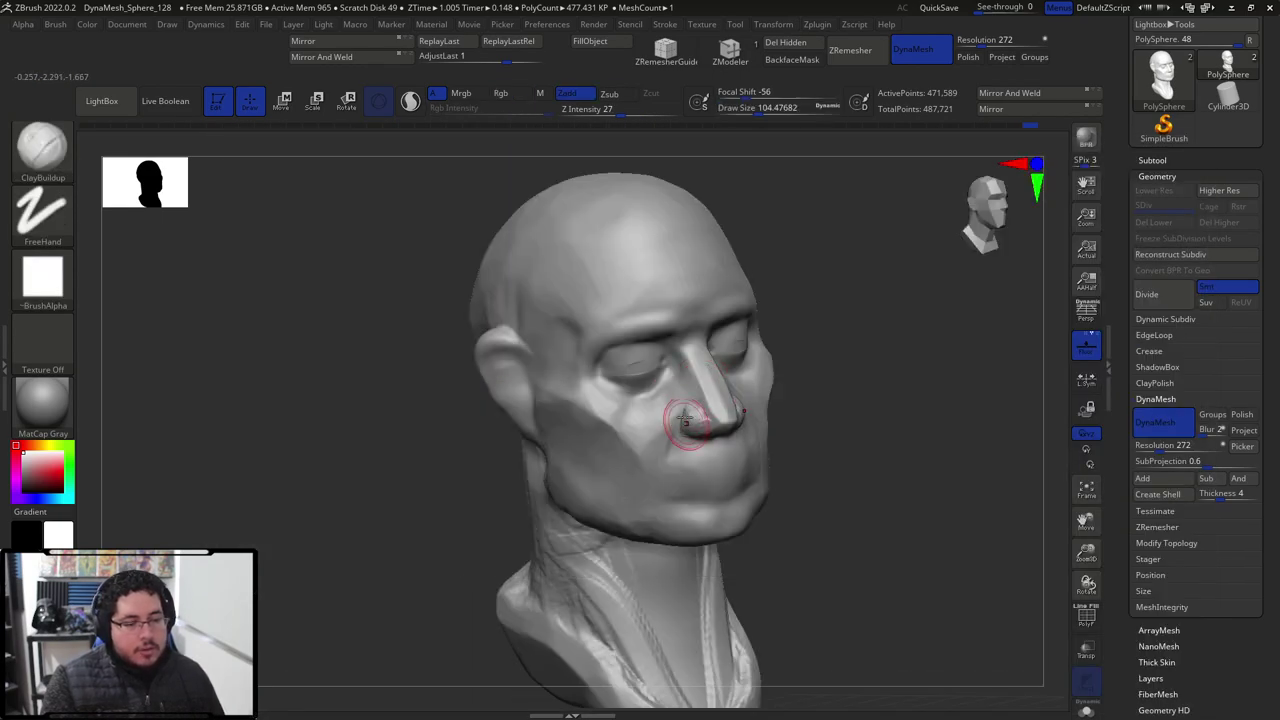
Carve the mouth line and the folds running from the nose past the mouth with DamStandard at size about 87.
key(b)
key(d)
key(s)
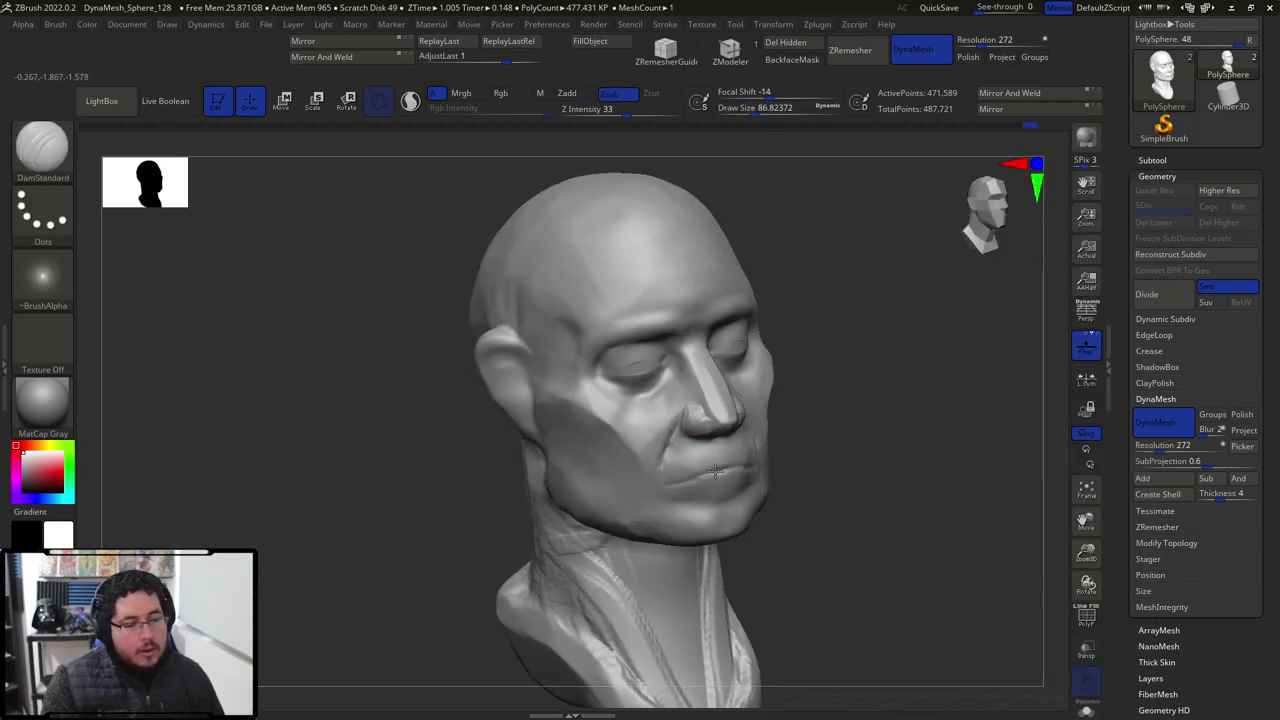
drag(845, 470, 620, 465)
drag(702, 405, 728, 462)
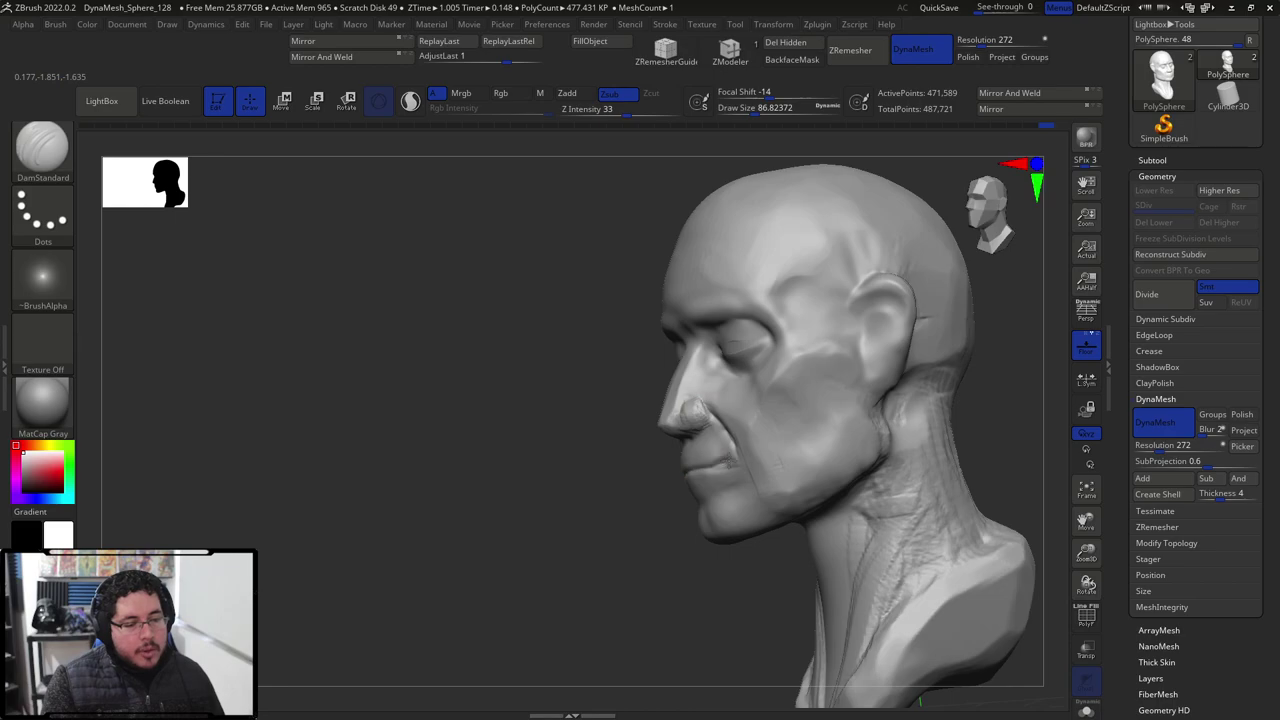
mouse_move(609, 557)
mouse_down()
mouse_move(698, 467)
mouse_move(643, 516)
mouse_up()
drag(820, 545, 620, 552)
drag(726, 460, 756, 490)
drag(640, 548, 714, 520)
mouse_move(790, 500)
alt+mouse_down()
mouse_move(831, 446)
mouse_move(856, 446)
alt+mouse_up()
Flatten the cheek planes beside the nose and mouth with TrimDynamic at size about 167.
key(b)
key(t)
key(d)
key(space)
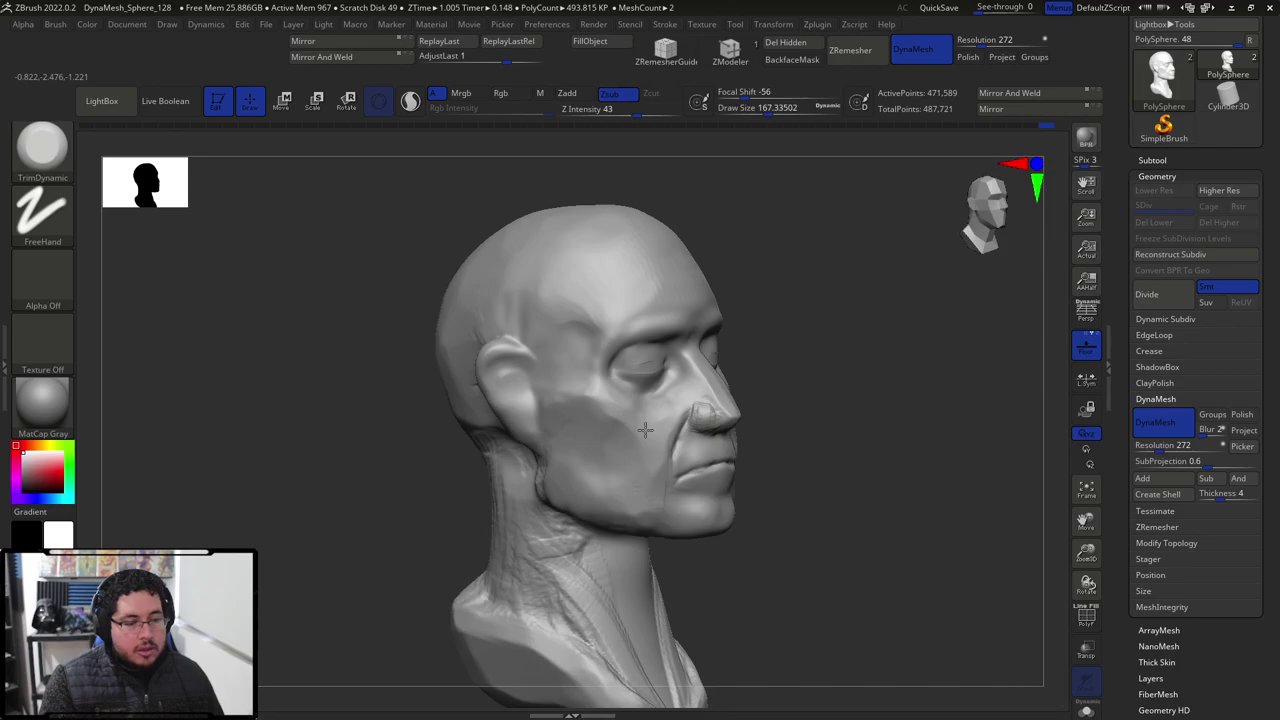
key(b)
key(n)
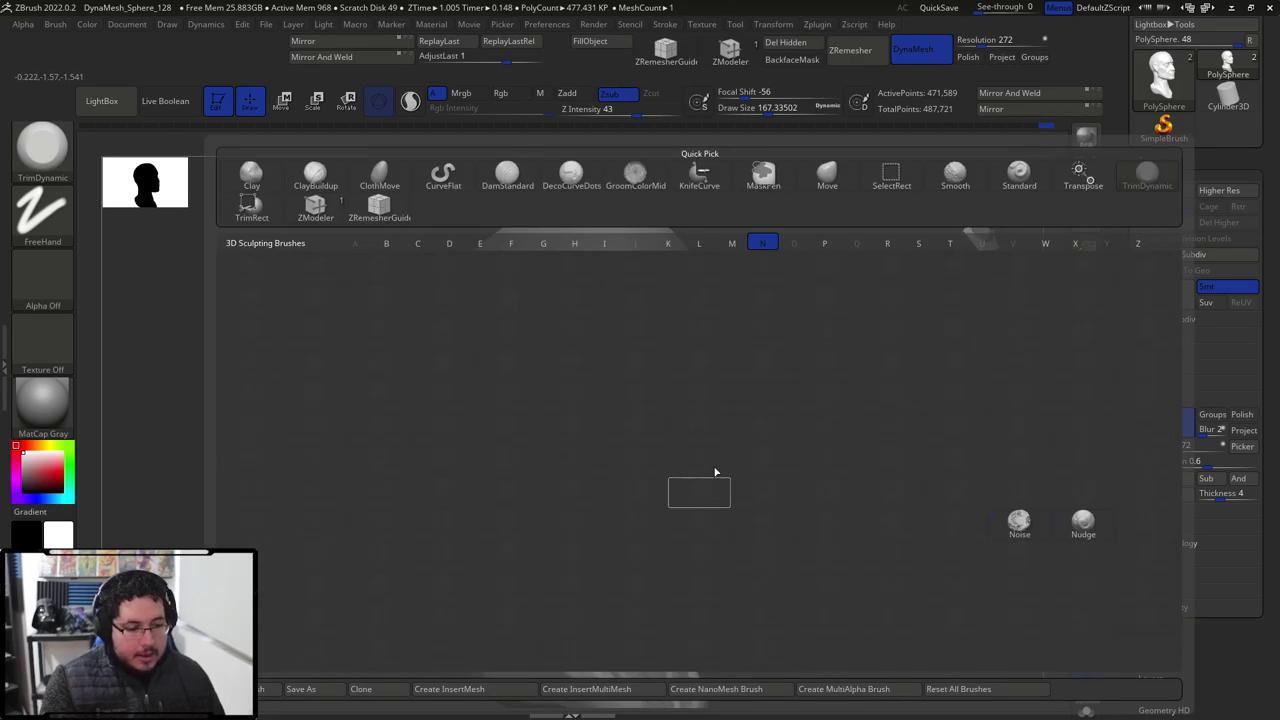
Build up the chin and the area below the lower lip with ClayBuildup at size about 132.
key(b)
key(c)
key(b)
key(space)
drag(729, 485, 721, 485)
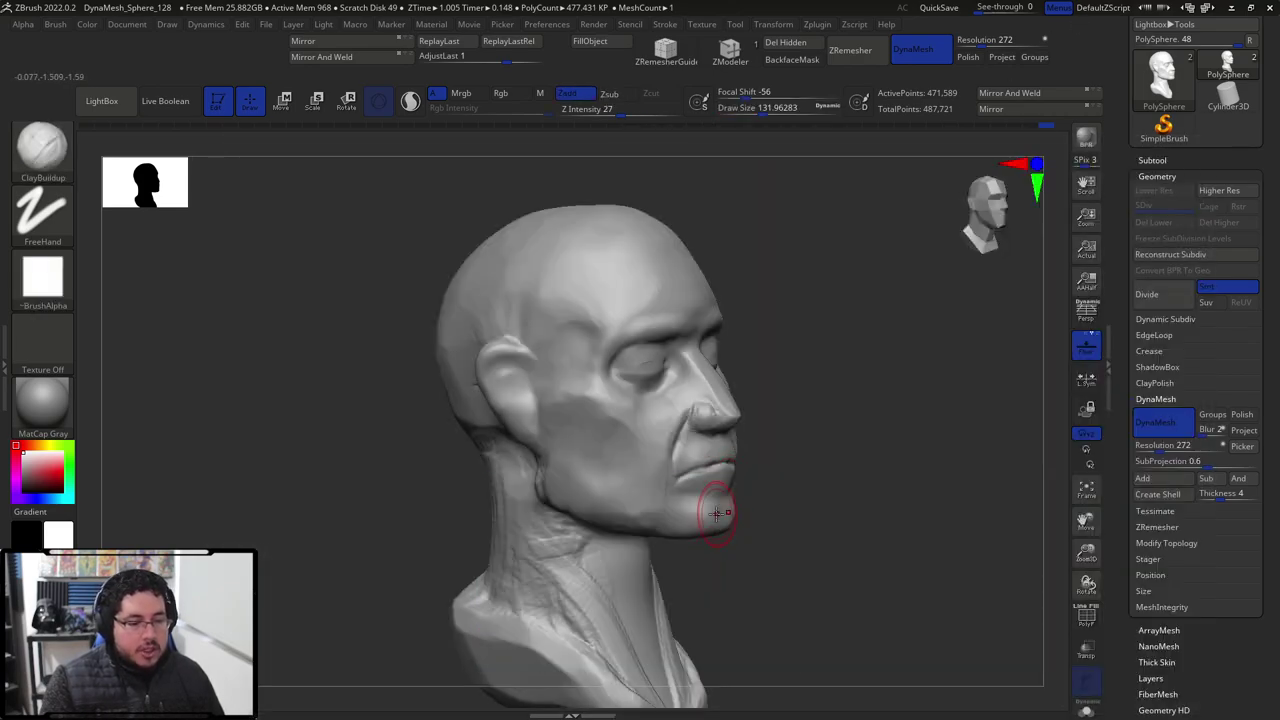
mouse_move(950, 345)
mouse_down()
mouse_move(848, 386)
mouse_move(838, 430)
mouse_up()
drag(774, 461, 760, 419)
Flatten the built-up chin and front jaw planes with TrimDynamic.
key(b)
key(t)
key(d)
key(space)
drag(722, 488, 740, 488)
drag(886, 337, 820, 400)
Adjust the outline of the jaw and cheeks with the Move brush at size about 338.
key(b)
key(m)
key(v)
key(space)
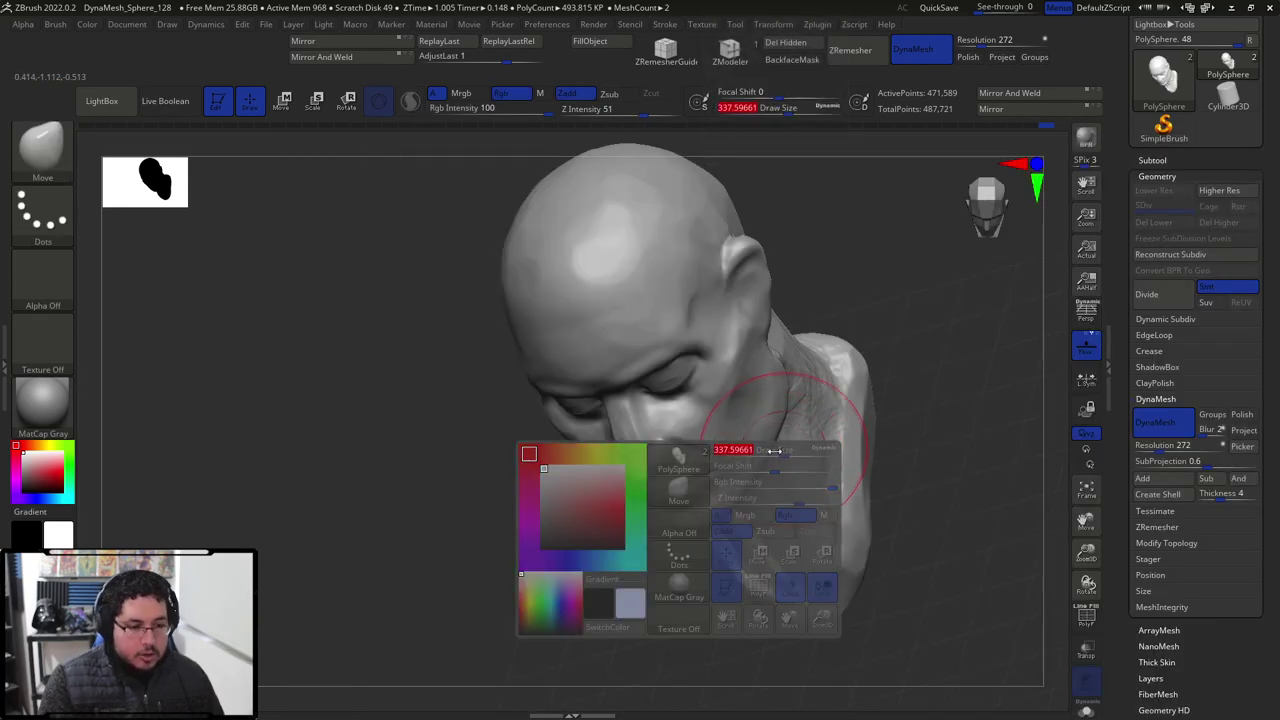
right_drag(783, 392, 758, 441)
right_drag(802, 372, 779, 354)
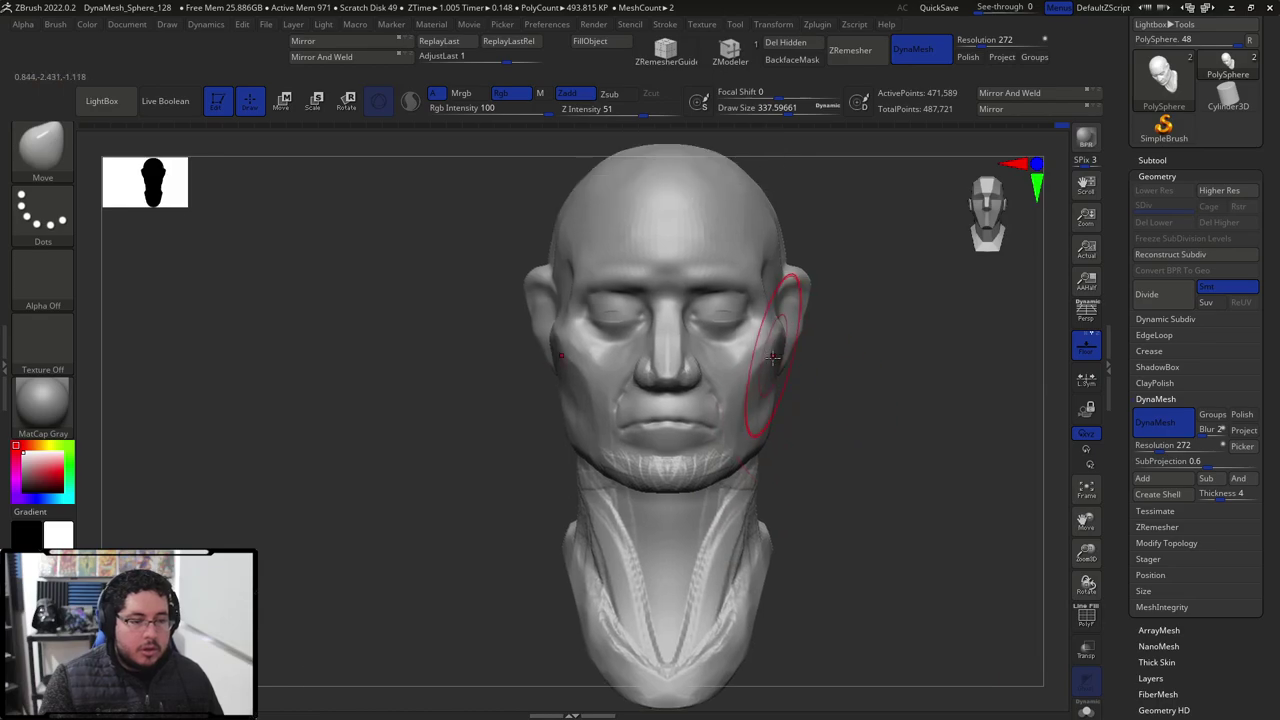
Build up the side of the neck below and behind the ear with ClayBuildup at size about 239.
right_drag(833, 386, 690, 430)
key(space)
drag(792, 418, 776, 424)
right_drag(755, 432, 768, 412)
key(b)
key(c)
key(b)
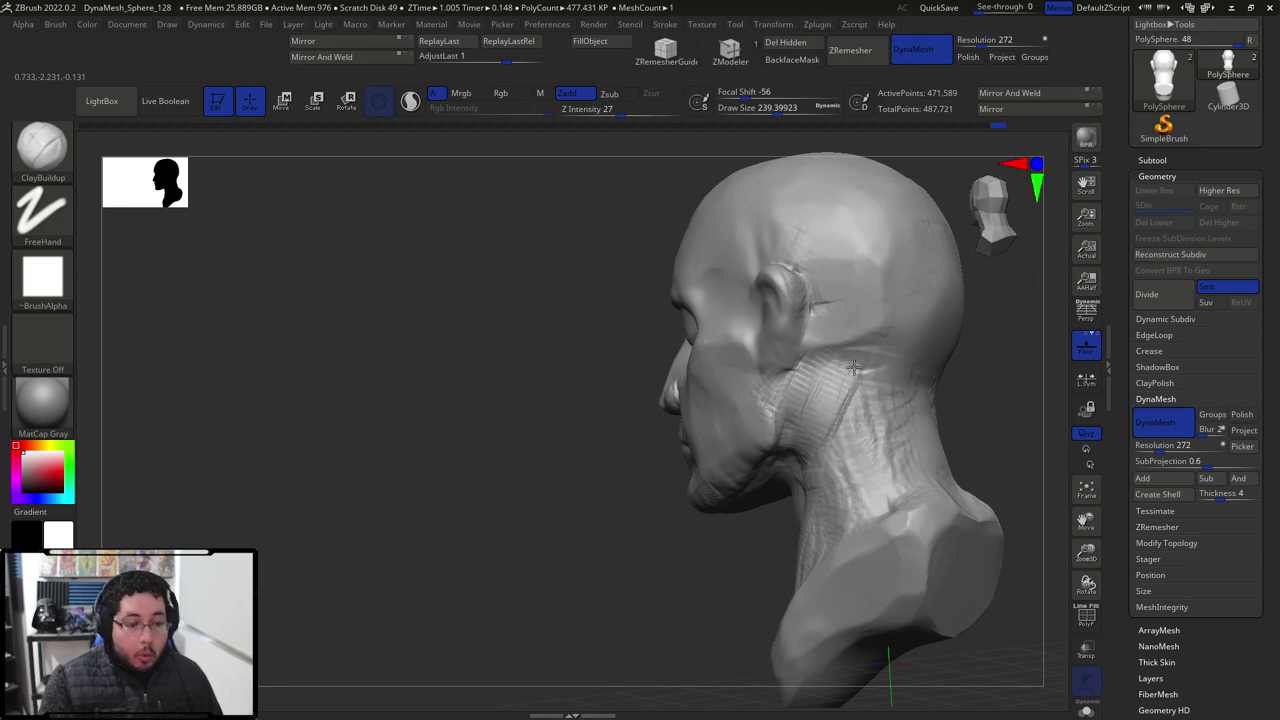
right_drag(854, 363, 786, 529)
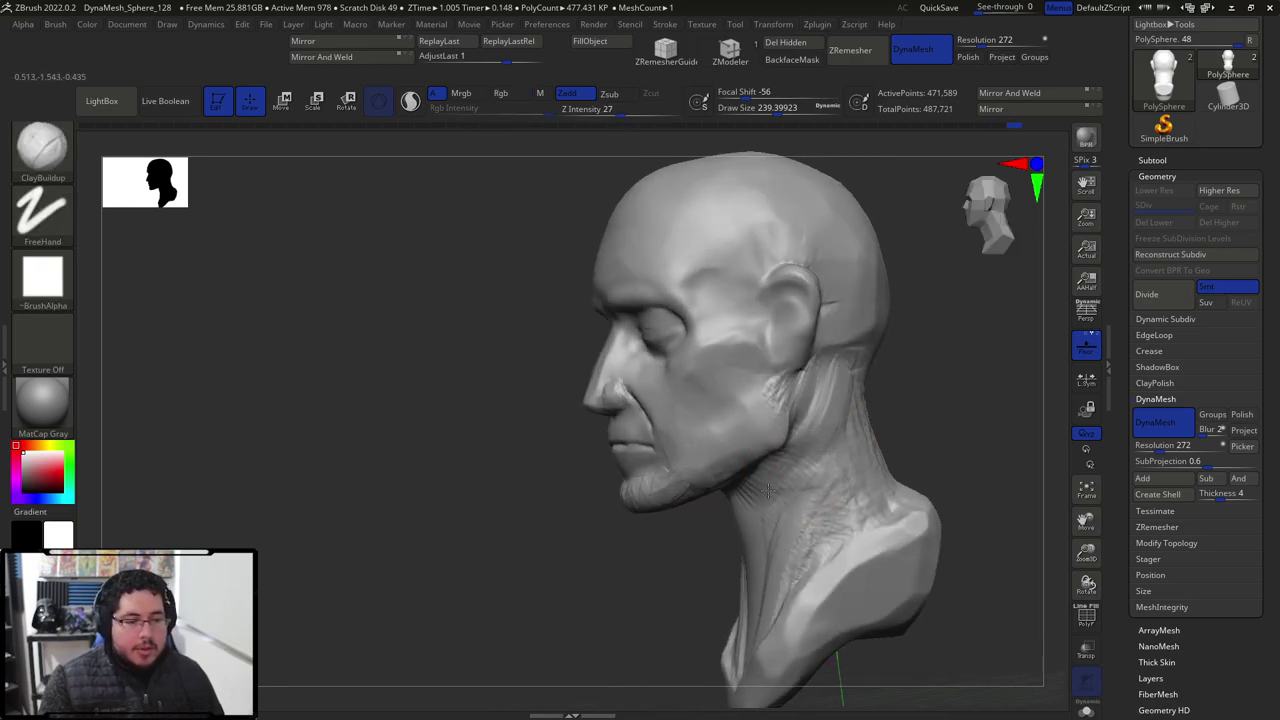
shift+right_drag(771, 481, 831, 375)
mouse_move(873, 439)
mouse_down()
mouse_move(844, 452)
mouse_move(857, 411)
mouse_move(715, 440)
mouse_up()
Adjust the underside of the jaw and the neck profile with the Move brush at size about 379.
key(b)
key(m)
key(v)
key(space)
key(space)
drag(817, 458, 790, 470)
key(space)
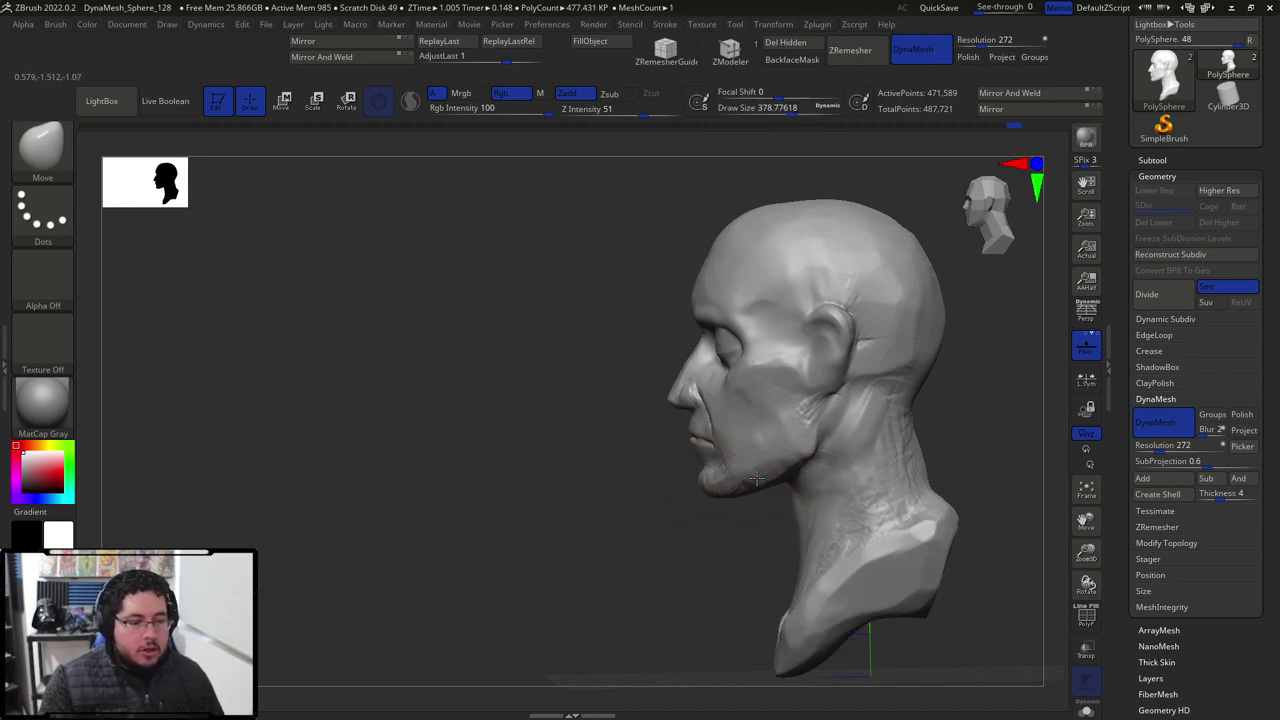
mouse_move(925, 446)
mouse_down()
mouse_move(960, 448)
mouse_move(929, 449)
mouse_up()
mouse_move(929, 449)
right_down()
mouse_move(903, 463)
mouse_move(869, 429)
mouse_move(886, 410)
right_up()
Smooth the area around the ear and the side of the neck at size about 274.
key([)
key([)
key([)
mouse_move(844, 349)
right_down()
mouse_move(835, 335)
mouse_move(843, 371)
right_up()
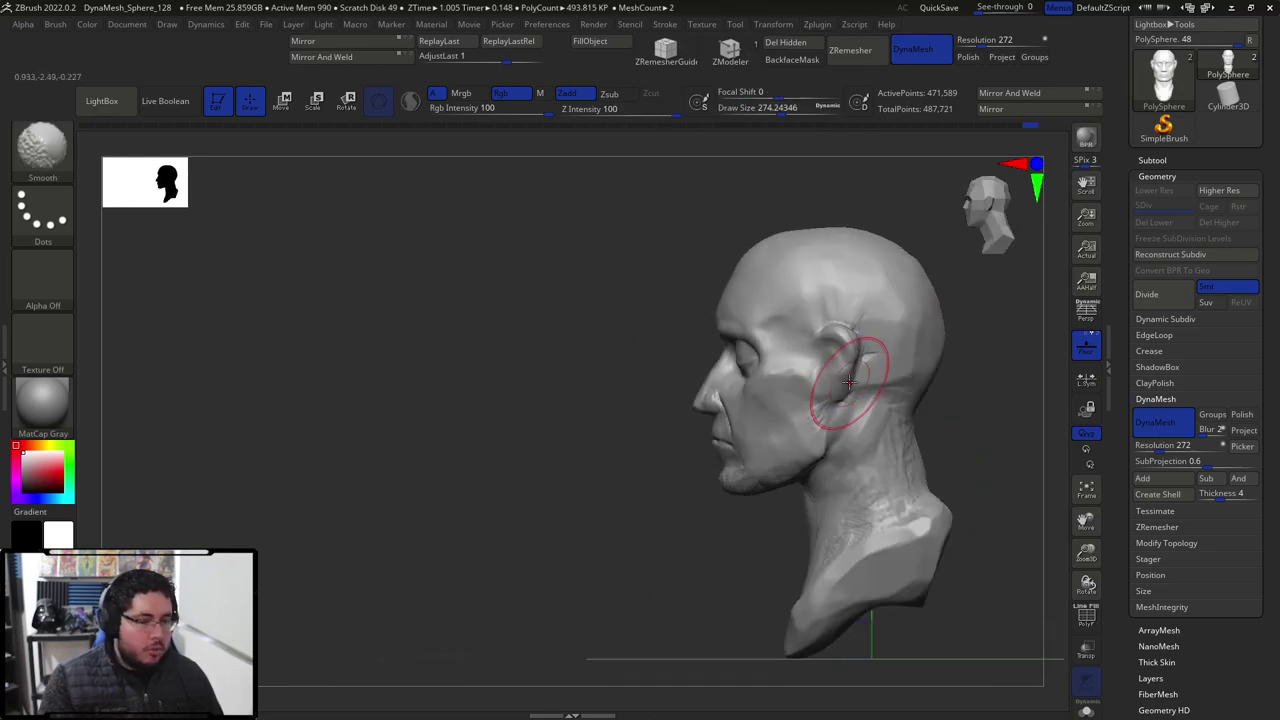
right_drag(971, 280, 954, 357)
Flatten the forehead planes with TrimDynamic at size about 351.
key(b)
key(t)
key(d)
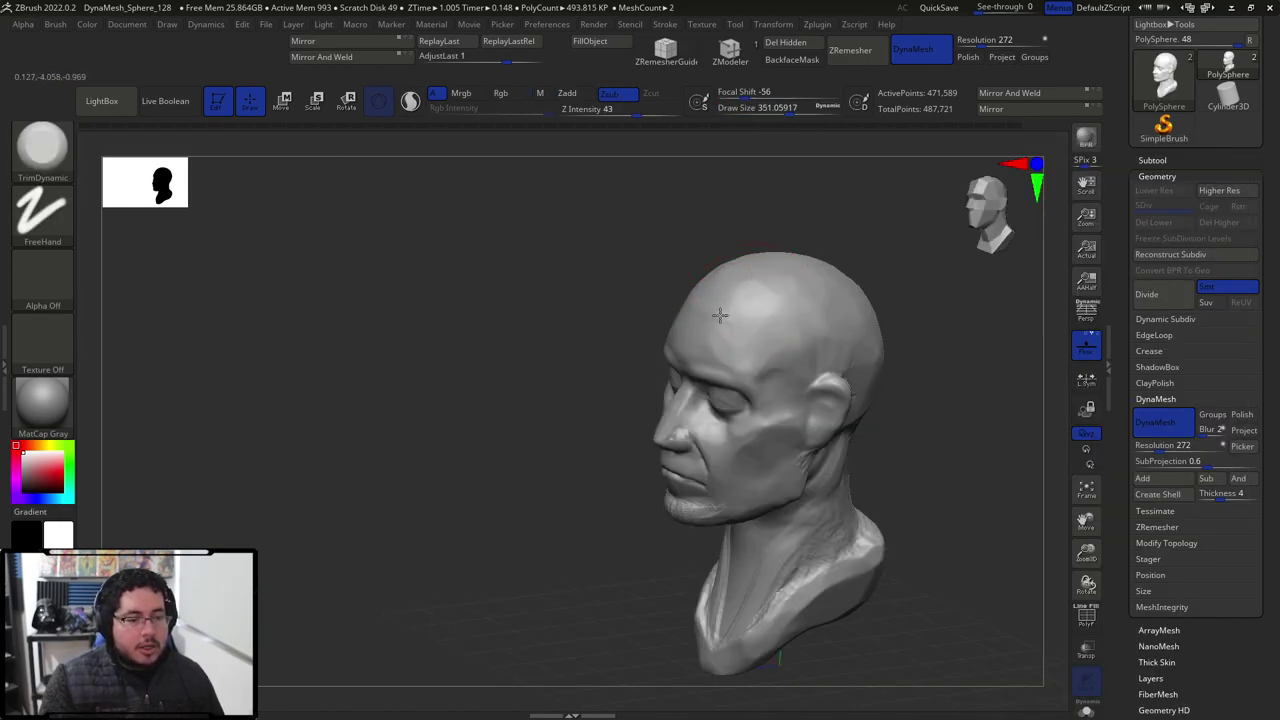
mouse_move(753, 337)
right_down()
mouse_move(851, 400)
mouse_move(736, 461)
right_up()
Build up the Adam's apple on the front of the throat with ClayBuildup at size about 212.
key(b)
key(c)
key(b)
key(space)
key(space)
key(space)
drag(709, 440, 699, 440)
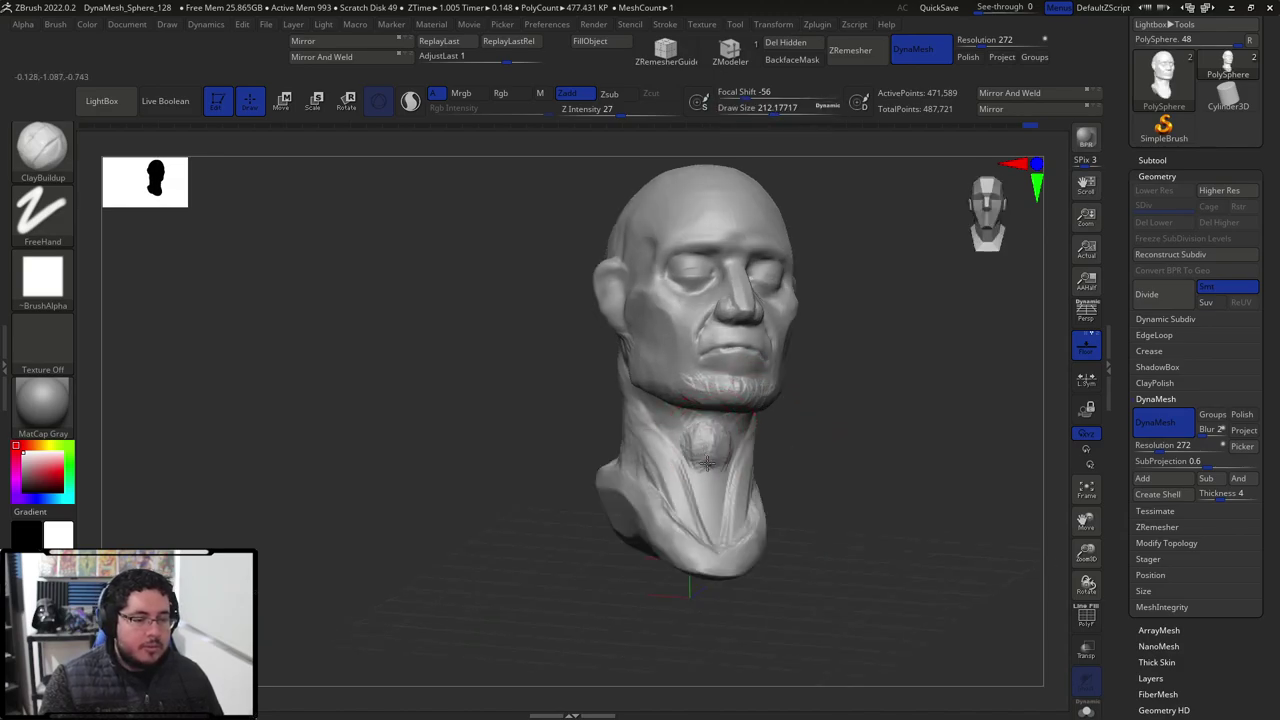
Smooth the side and back of the neck and flatten the nape with TrimDynamic at size about 286.
mouse_move(784, 430)
right_down()
mouse_move(707, 430)
mouse_move(686, 410)
mouse_move(713, 375)
right_up()
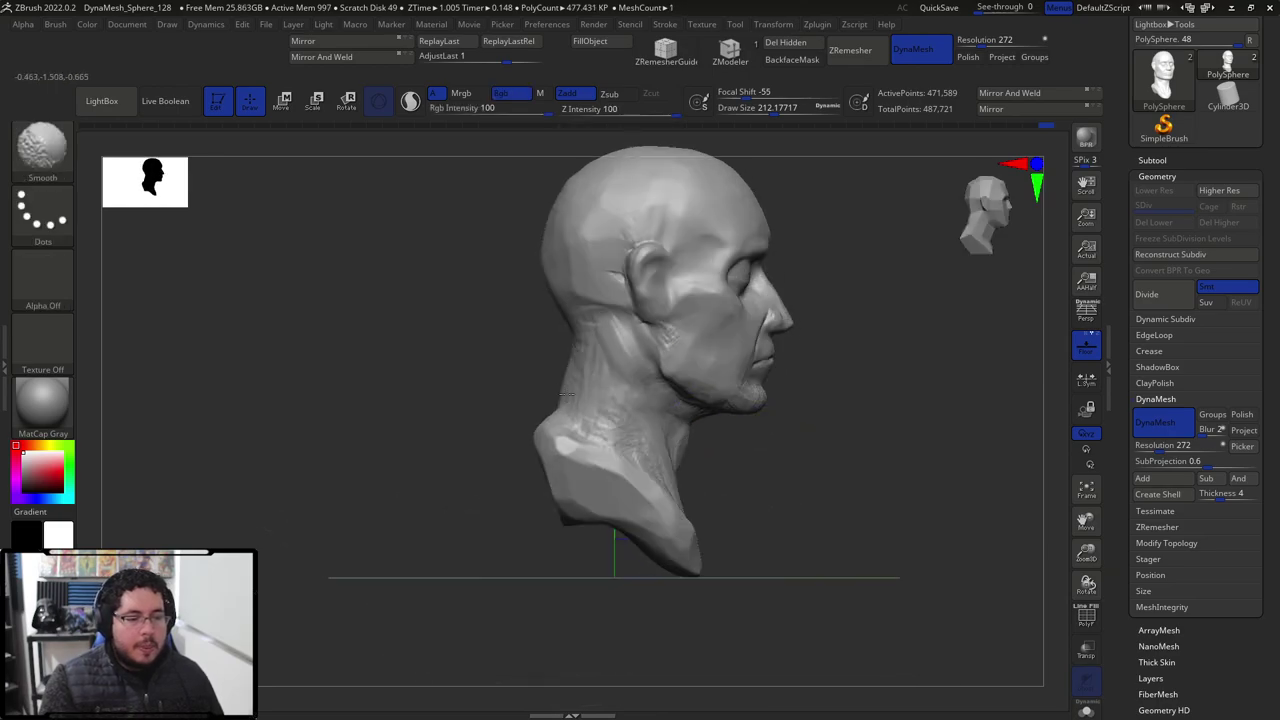
right_drag(575, 375, 529, 466)
drag(579, 433, 598, 448)
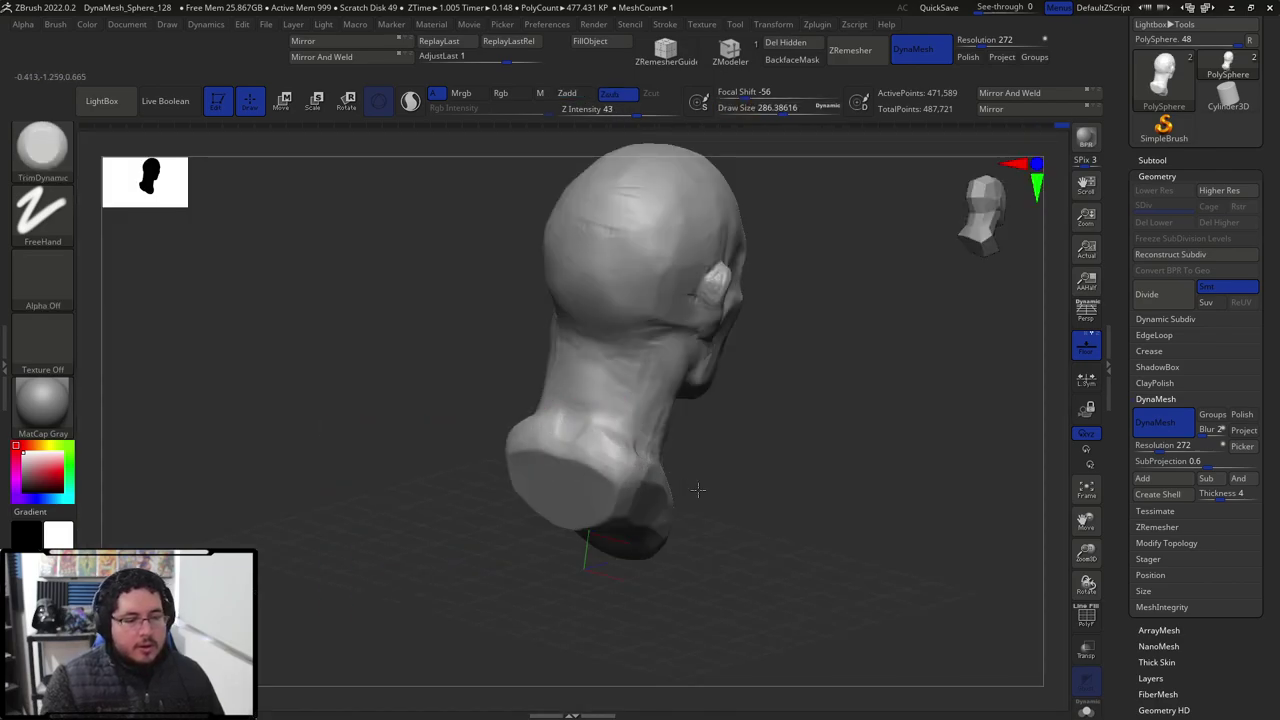
right_drag(684, 488, 652, 487)
Flatten the chin and front jaw with TrimDynamic at size about 286.
right_drag(815, 427, 675, 401)
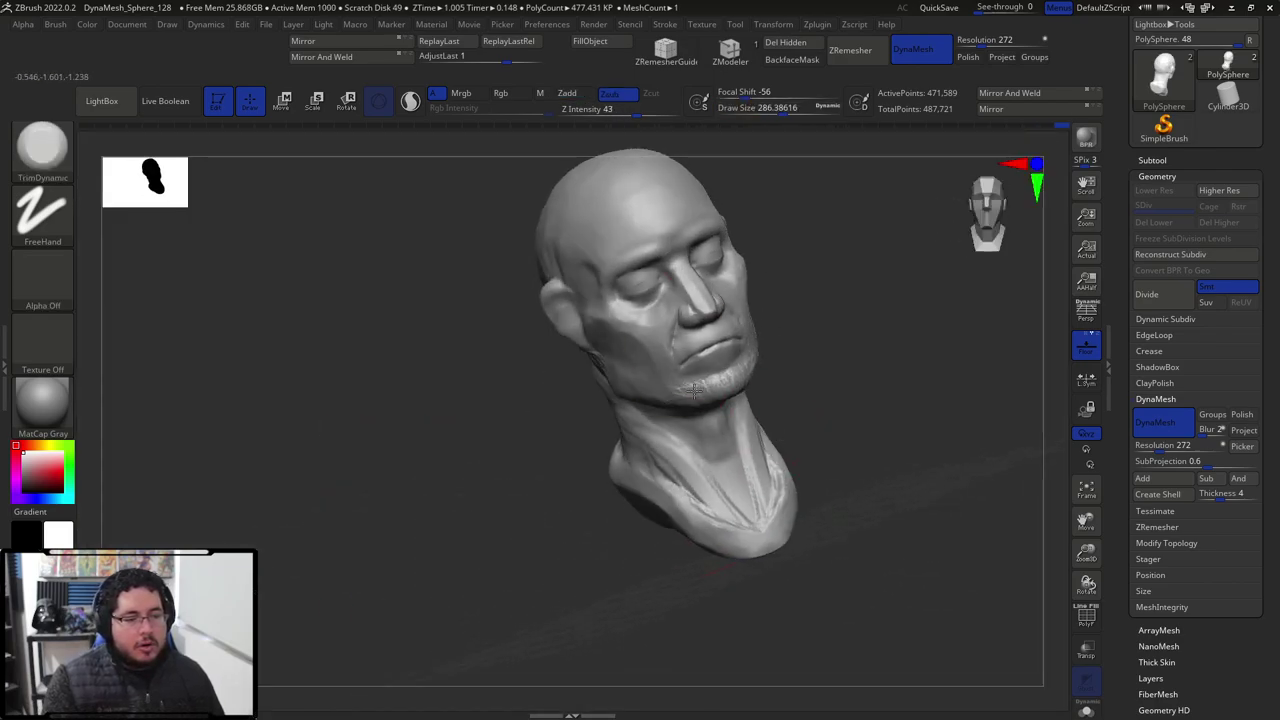
right_drag(770, 367, 825, 355)
mouse_move(825, 355)
ctrl+right_down()
mouse_move(829, 377)
mouse_move(785, 395)
ctrl+right_up()
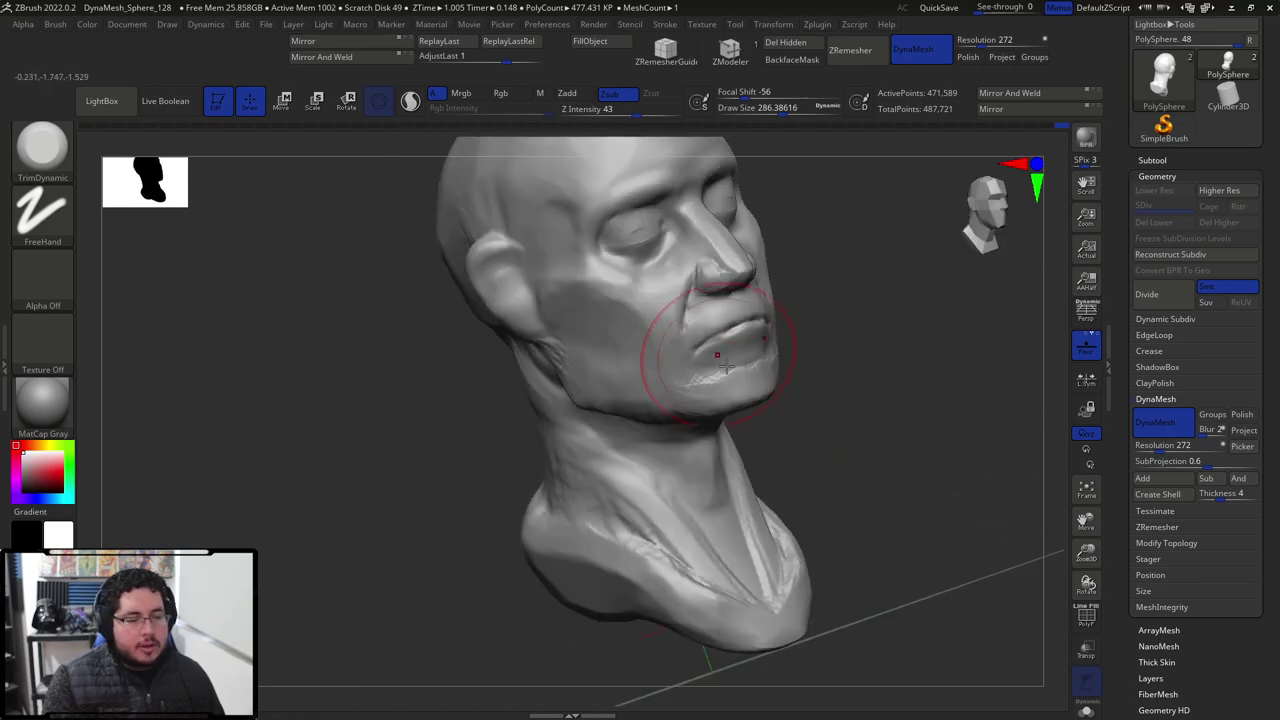
Build up the forms below the lower lip and mouth corners with ClayBuildup at size about 116, and smooth them.
key(b)
key(c)
key(b)
key(space)
mouse_move(777, 354)
mouse_down()
mouse_move(759, 348)
mouse_move(708, 372)
mouse_up()
key(space)
drag(691, 368, 696, 367)
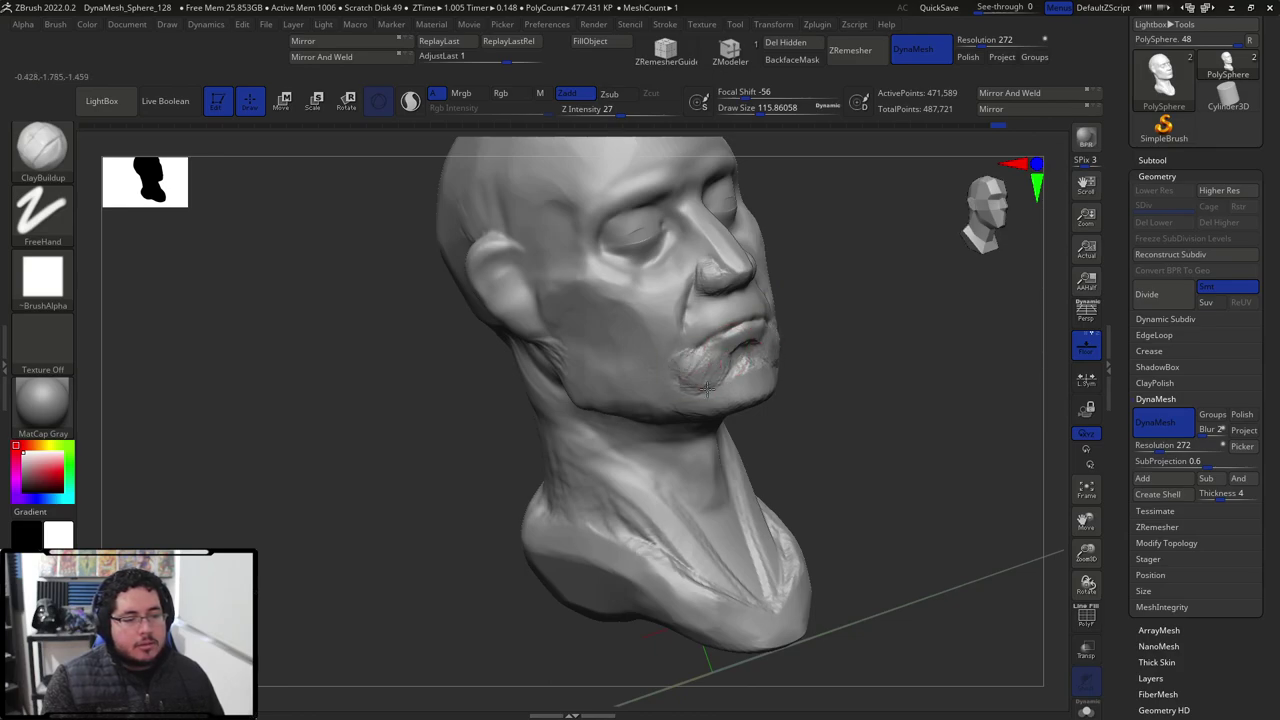
key(shift)
key(shift)
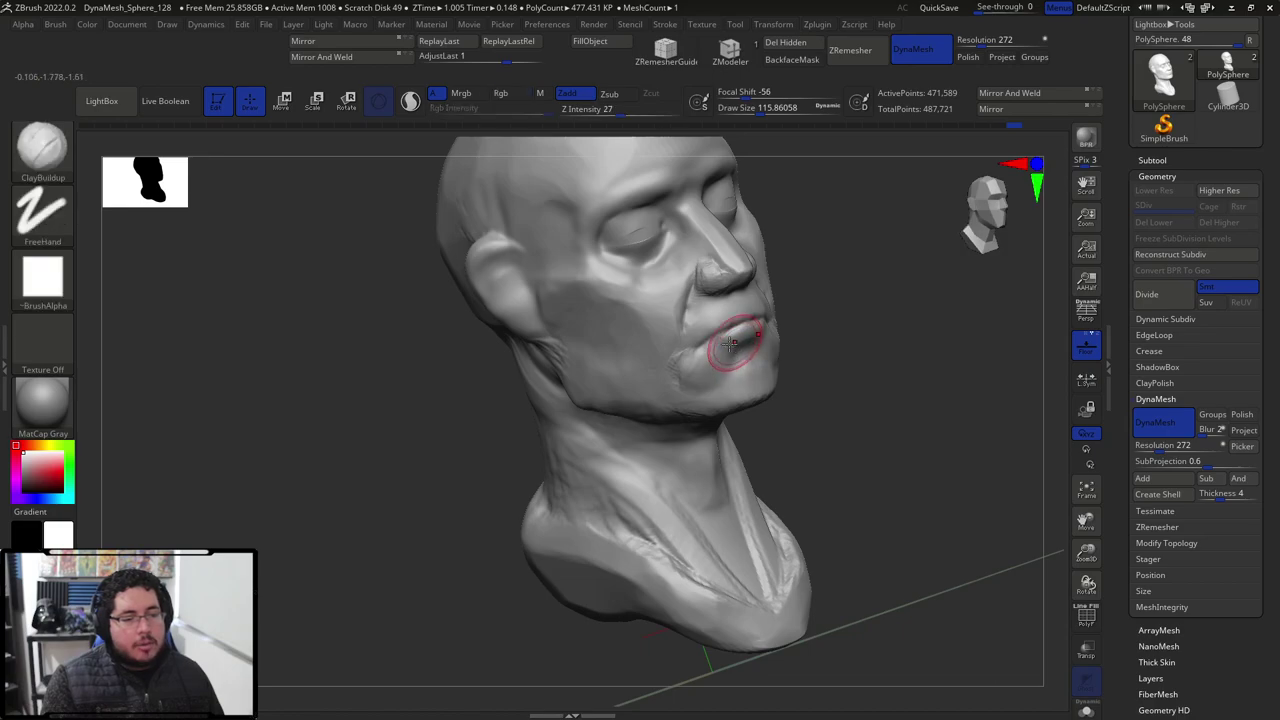
key(shift)
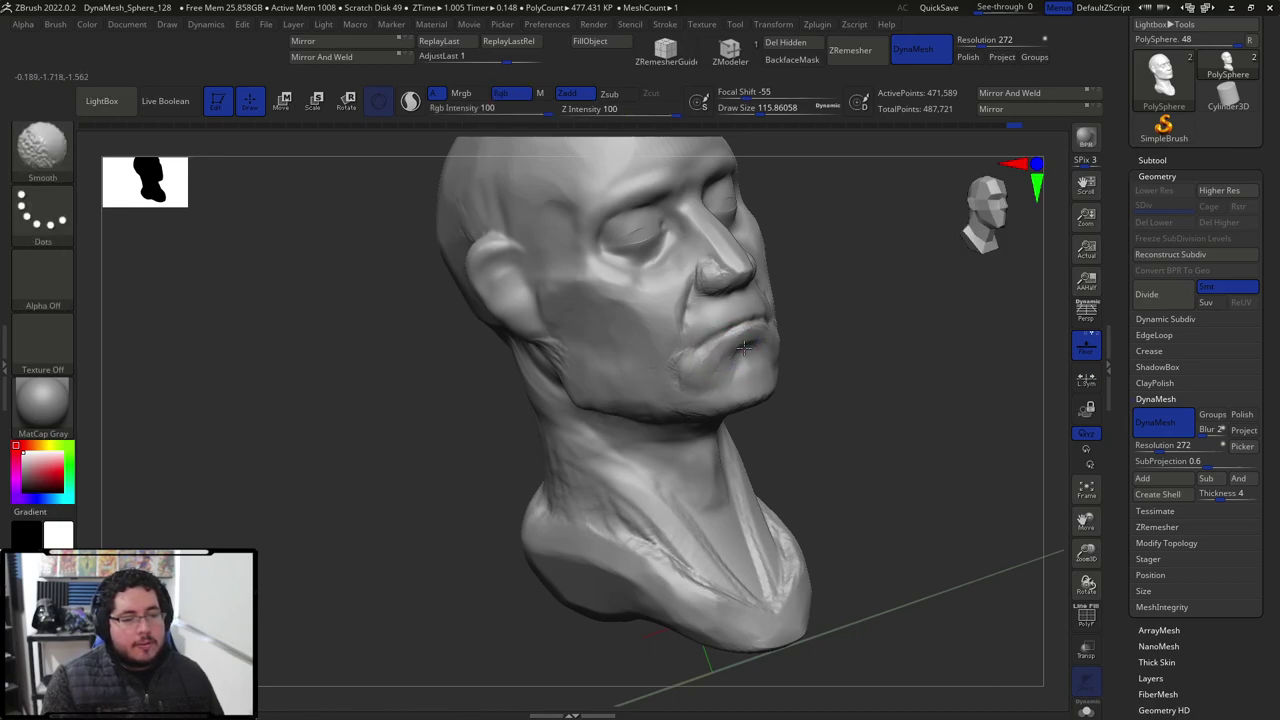
shift+drag(669, 366, 690, 358)
Refine the chin and the area around the mouth with ClayBuildup and Smooth at size about 116.
mouse_move(840, 330)
alt+mouse_down()
mouse_move(831, 297)
mouse_move(690, 305)
alt+mouse_up()
mouse_move(766, 360)
shift+mouse_down()
mouse_move(778, 342)
mouse_move(767, 339)
shift+mouse_up()
drag(630, 385, 740, 392)
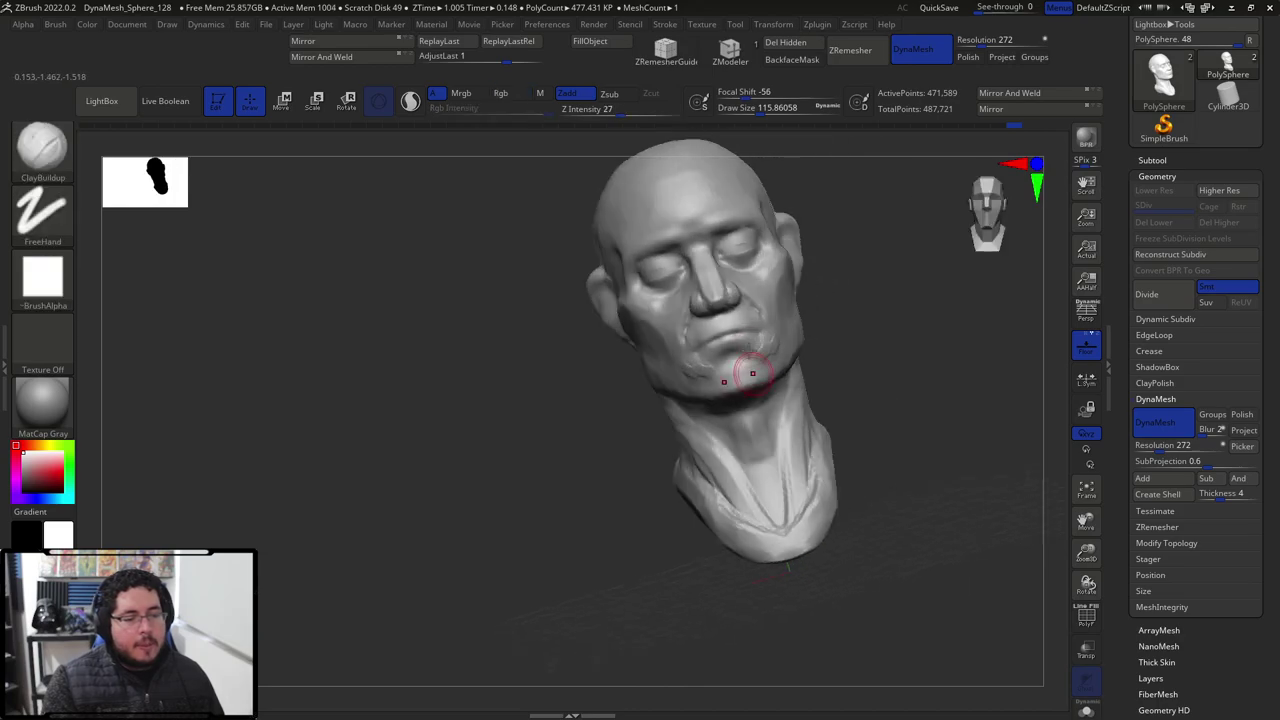
key(shift)
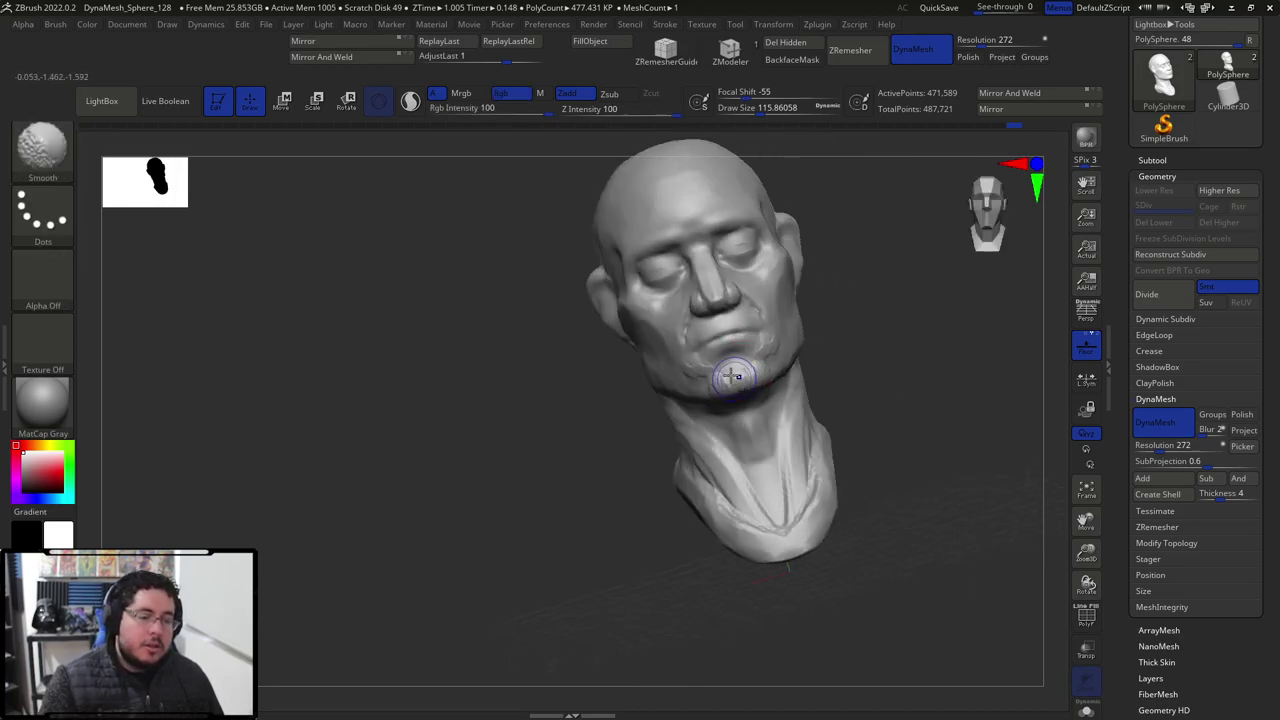
drag(784, 346, 714, 379)
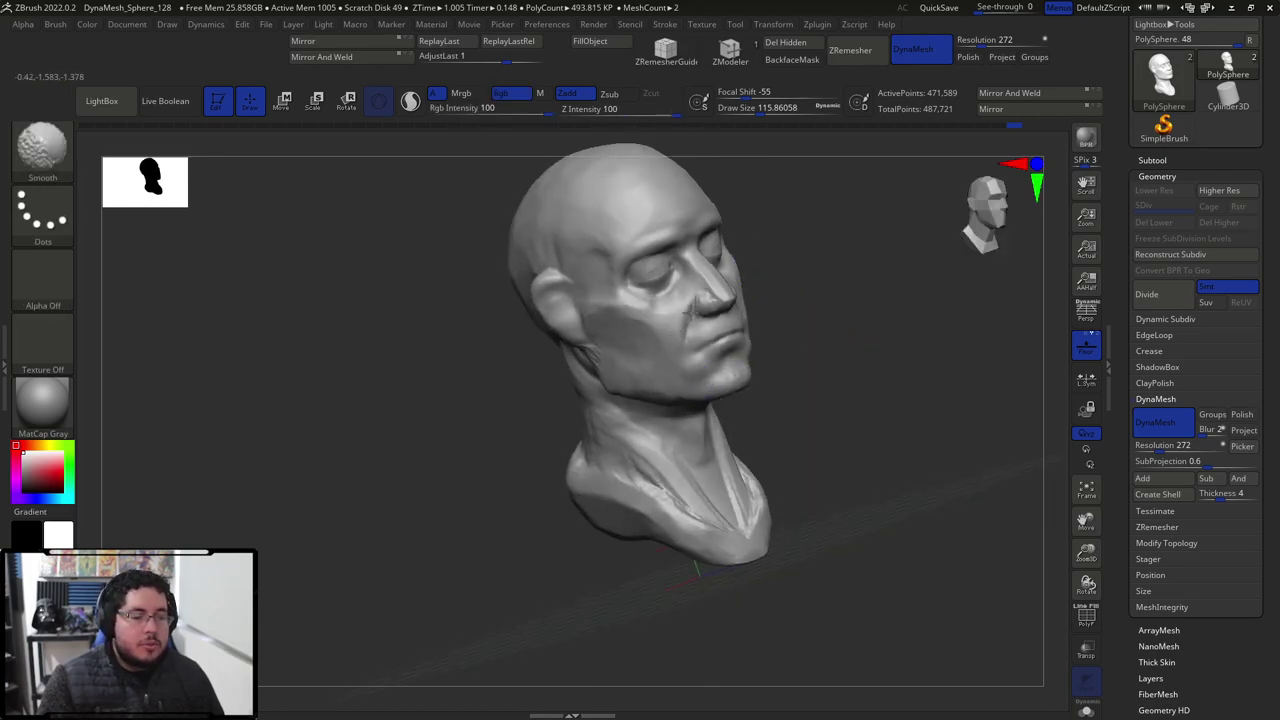
drag(688, 334, 743, 300)
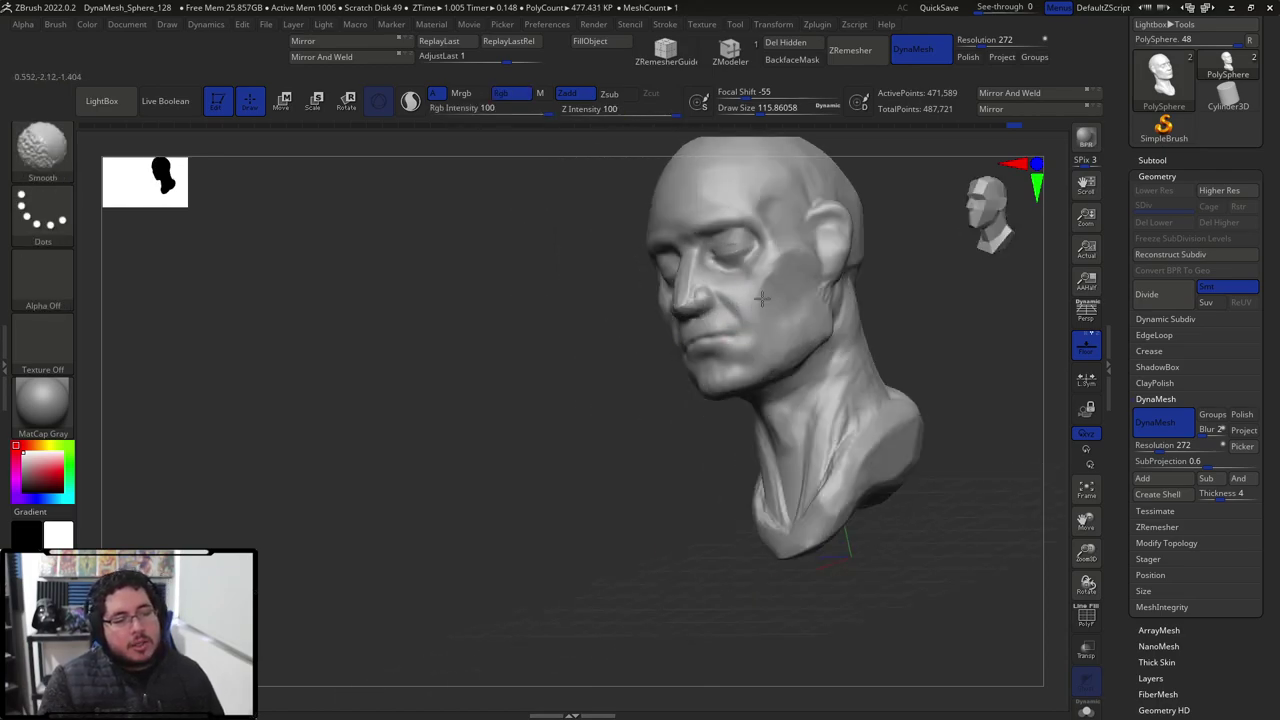
Build up the jaw muscle in front of the ear with ClayBuildup at size about 192, and smooth it.
mouse_move(878, 340)
shift+mouse_down()
mouse_move(897, 346)
mouse_move(857, 371)
mouse_move(880, 372)
shift+mouse_up()
drag(880, 372, 822, 374)
key(space)
drag(740, 384, 770, 383)
mouse_move(885, 372)
mouse_down()
mouse_move(826, 377)
mouse_move(815, 358)
mouse_up()
key(b)
key(c)
key(b)
key(space)
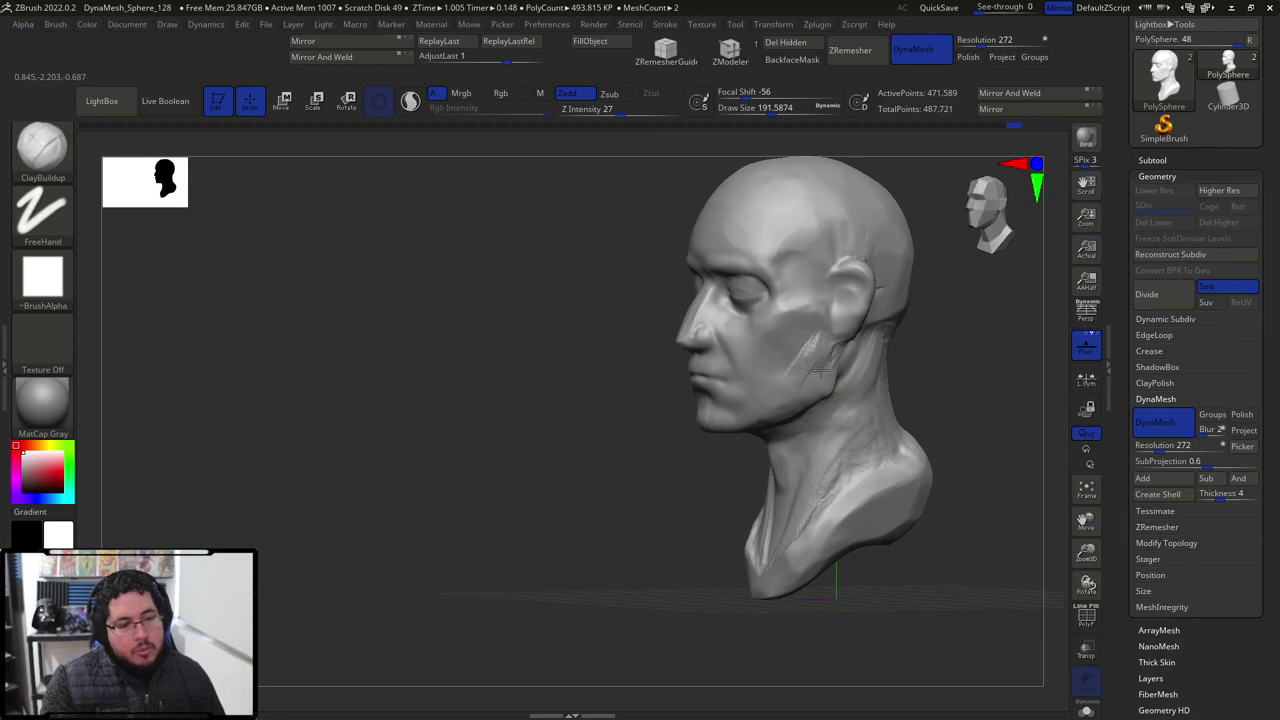
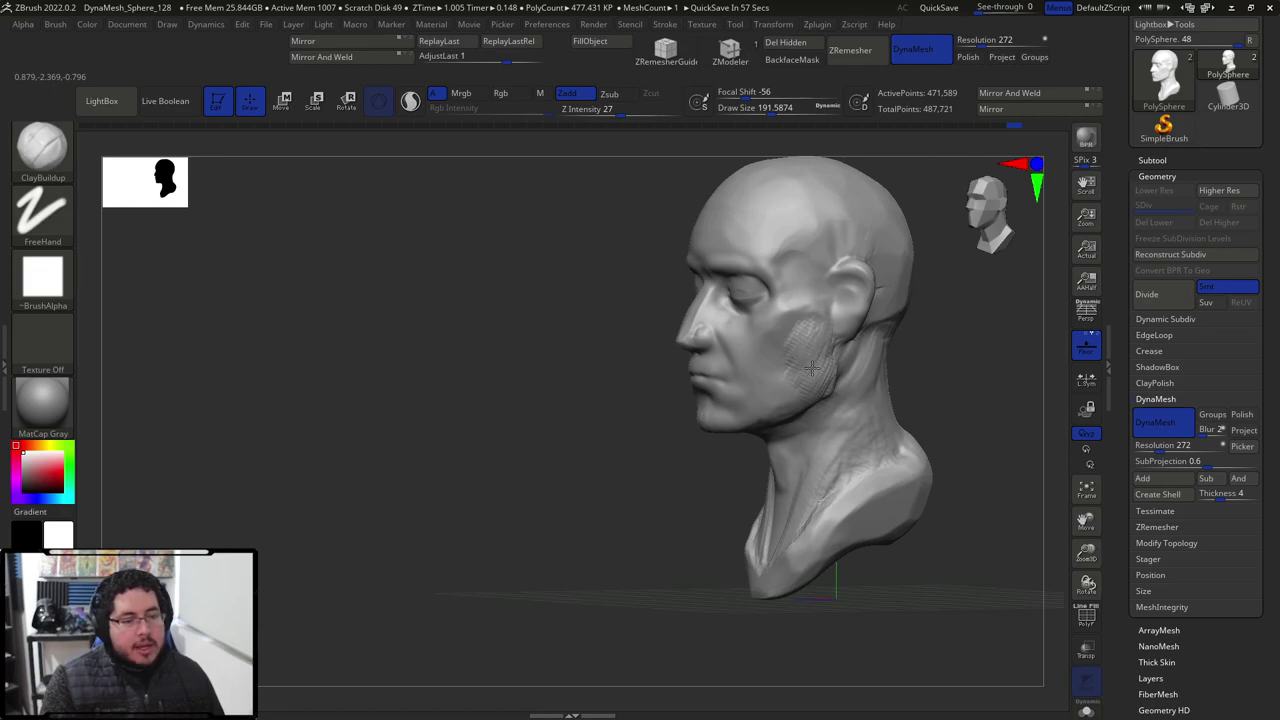
key(shift)
Adjust the back corner of the jaw with the Move brush at size about 500.
drag(908, 352, 962, 356)
key(b)
key(m)
key(v)
key(space)
drag(834, 356, 852, 357)
key(space)
drag(850, 357, 865, 357)
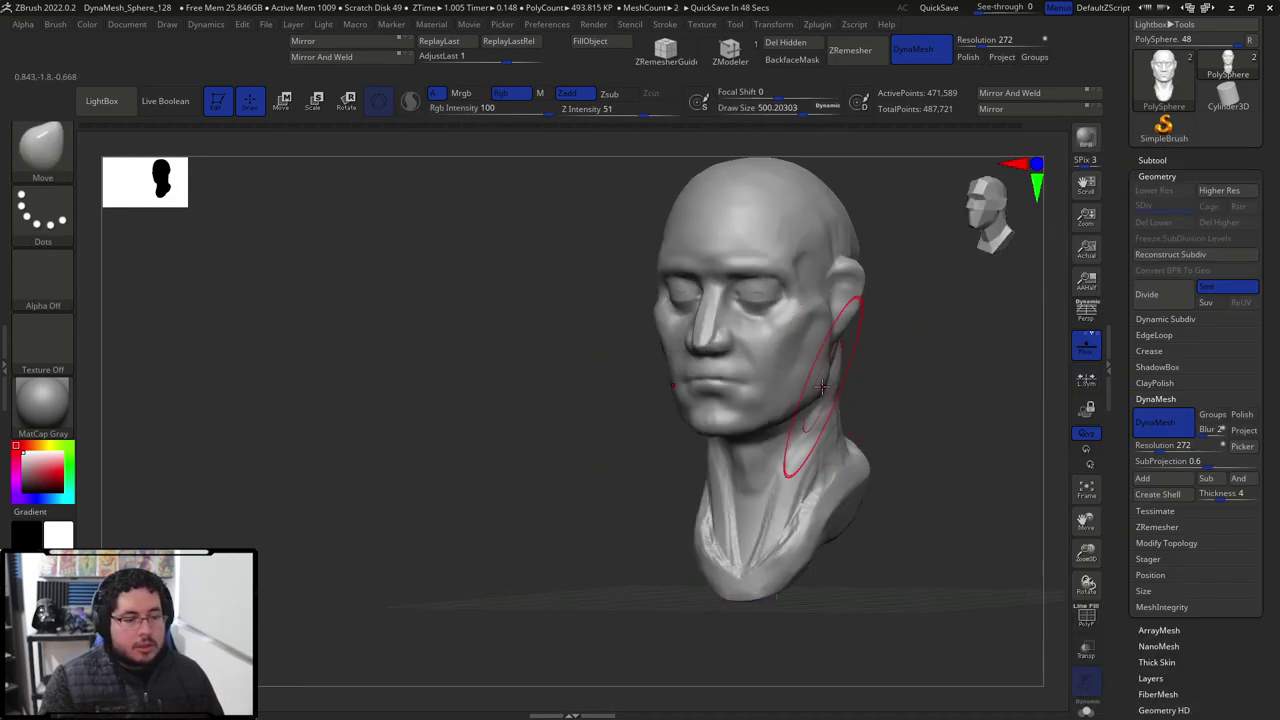
shift+right_drag(818, 384, 857, 400)
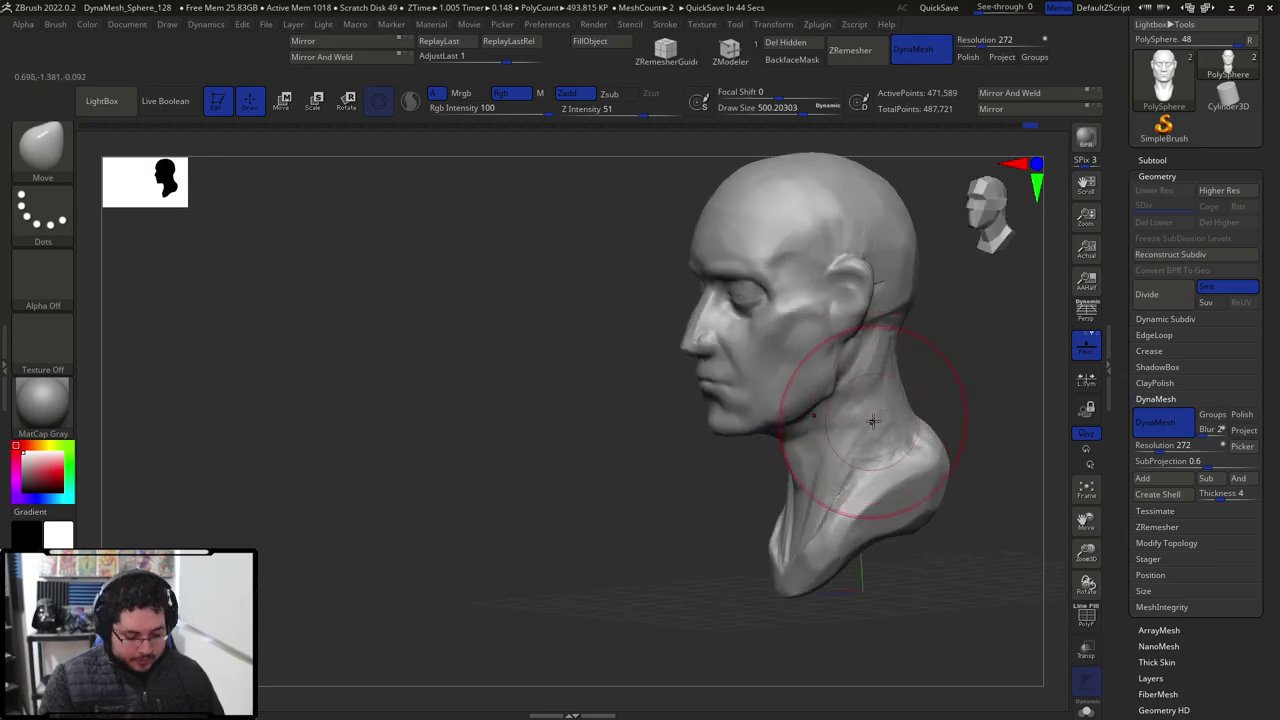
Flatten the side of the neck with TrimDynamic.
key(b)
key(t)
key(d)
mouse_move(880, 428)
shift+right_down()
mouse_move(925, 405)
mouse_move(886, 437)
mouse_move(898, 441)
mouse_move(858, 372)
shift+right_up()
Adjust the overall neck and shoulder proportions from the front with the Move brush at size about 804.
key(b)
key(m)
key(v)
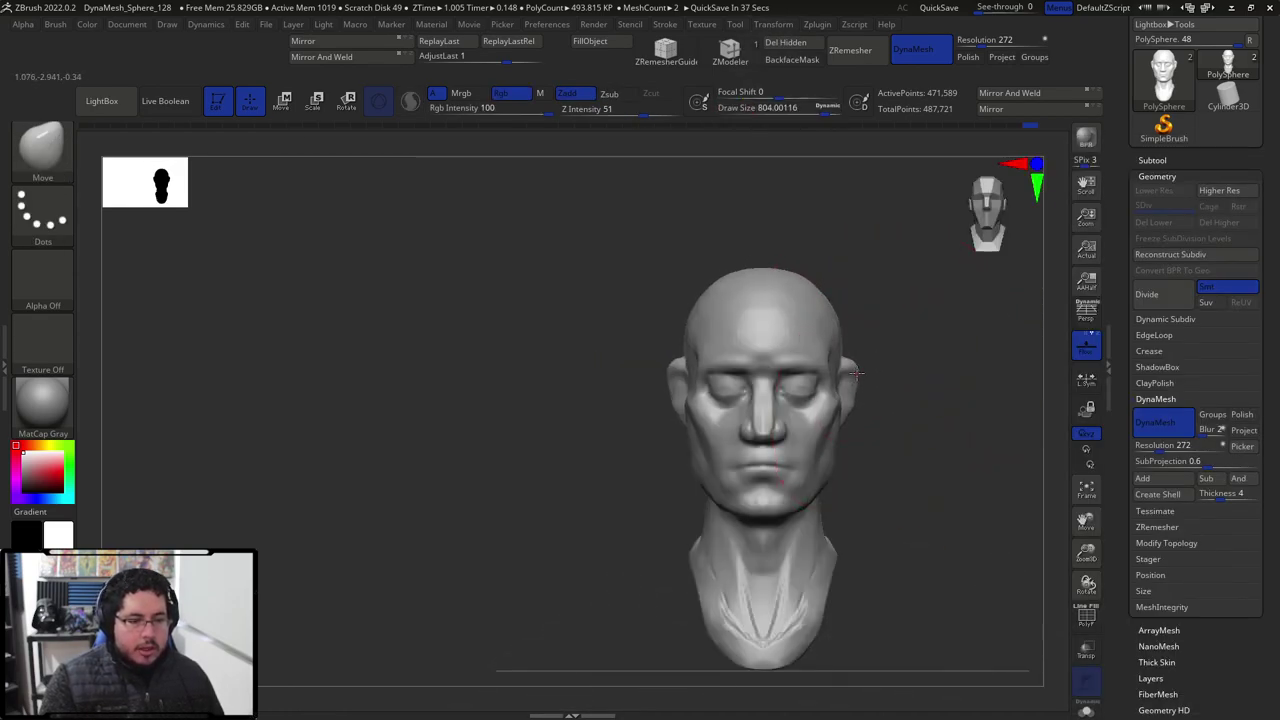
alt+right_drag(895, 443, 895, 391)
drag(830, 532, 844, 536)
right_drag(870, 510, 850, 478)
Reshape the outline of the neck and its base with the Move brush at size about 445.
key(space)
drag(866, 464, 852, 464)
mouse_move(839, 429)
shift+right_down()
mouse_move(794, 443)
mouse_move(866, 447)
shift+right_up()
key(space)
key(space)
drag(841, 455, 836, 455)
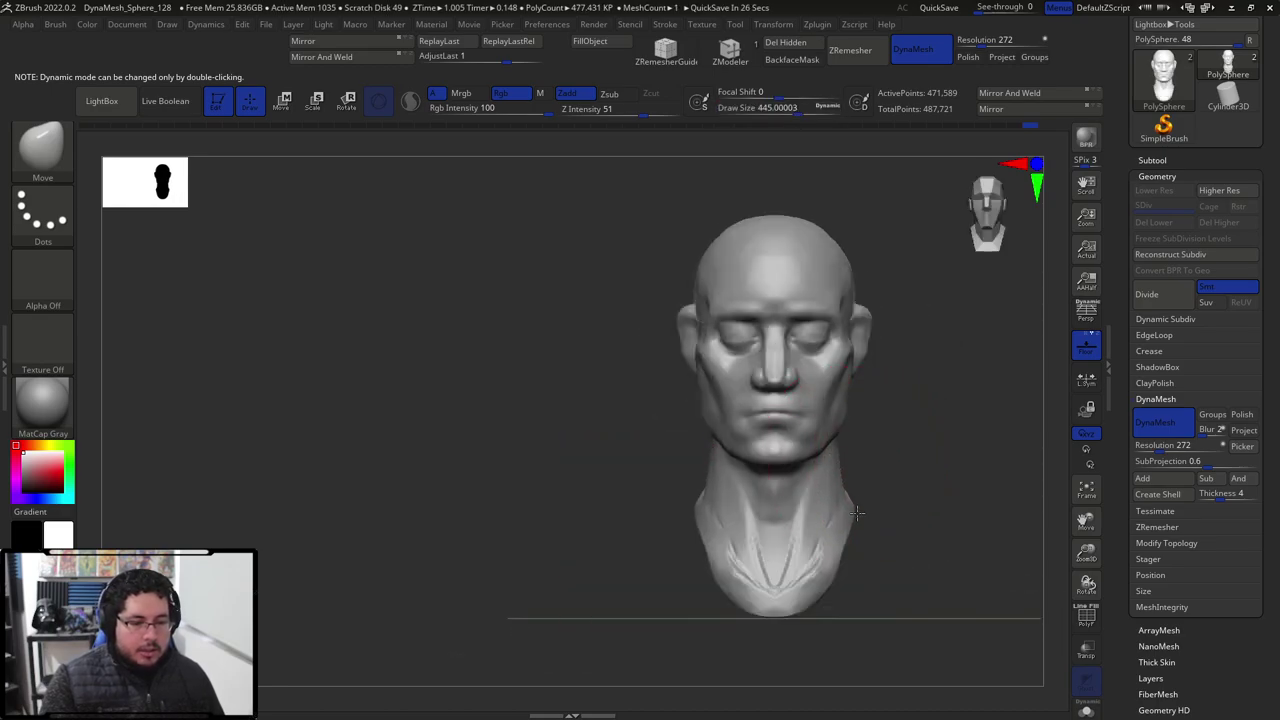
key(alt+Tab)
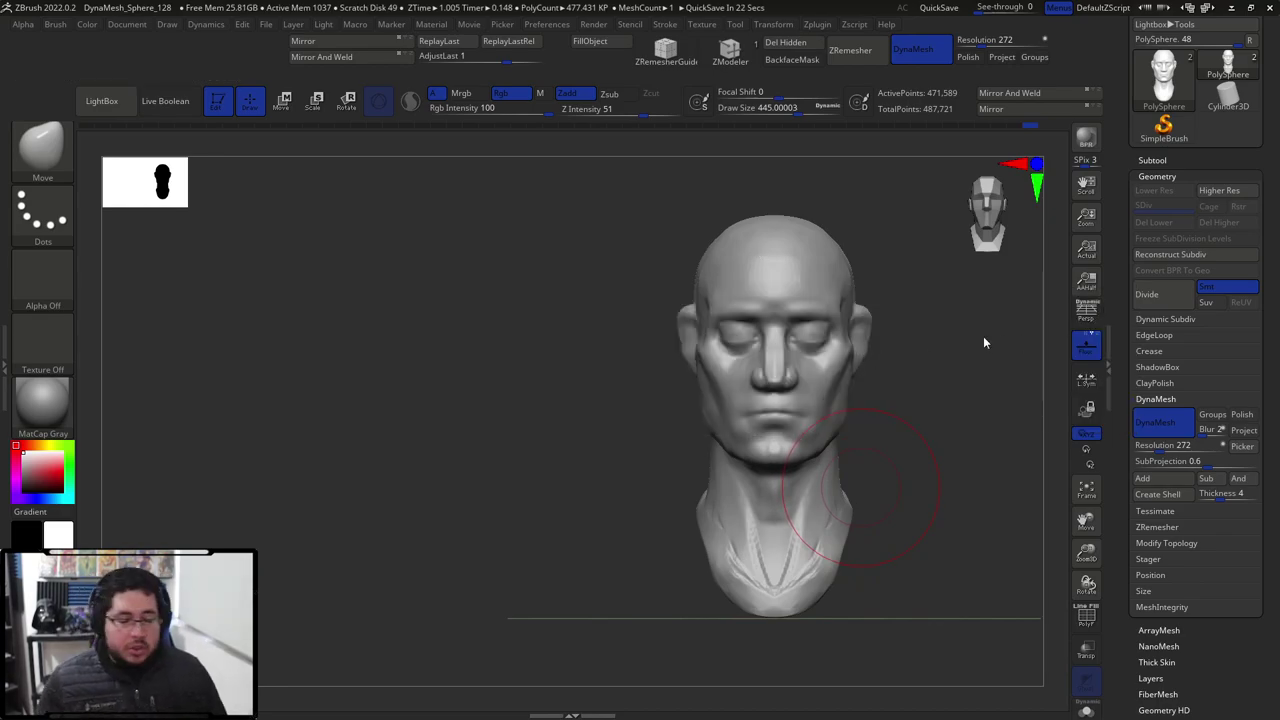
mouse_move(854, 491)
mouse_down()
mouse_move(934, 437)
mouse_move(903, 426)
mouse_move(918, 452)
mouse_move(945, 455)
mouse_move(849, 463)
mouse_move(794, 484)
mouse_up()
Refine the neck below the jaw with the Move brush at size about 239.
key(space)
mouse_move(817, 400)
mouse_down()
mouse_move(786, 396)
mouse_move(847, 461)
mouse_move(820, 697)
mouse_up()
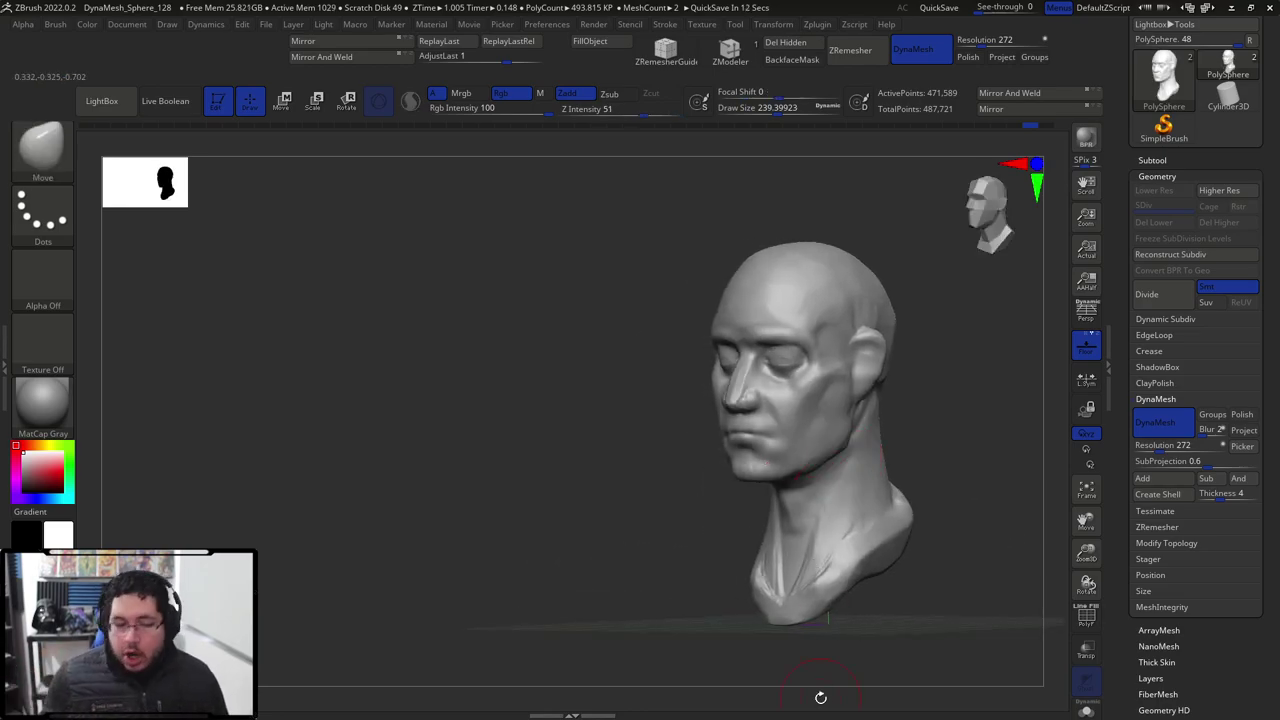
mouse_move(551, 420)
mouse_down()
mouse_move(451, 380)
mouse_move(1013, 397)
mouse_up()
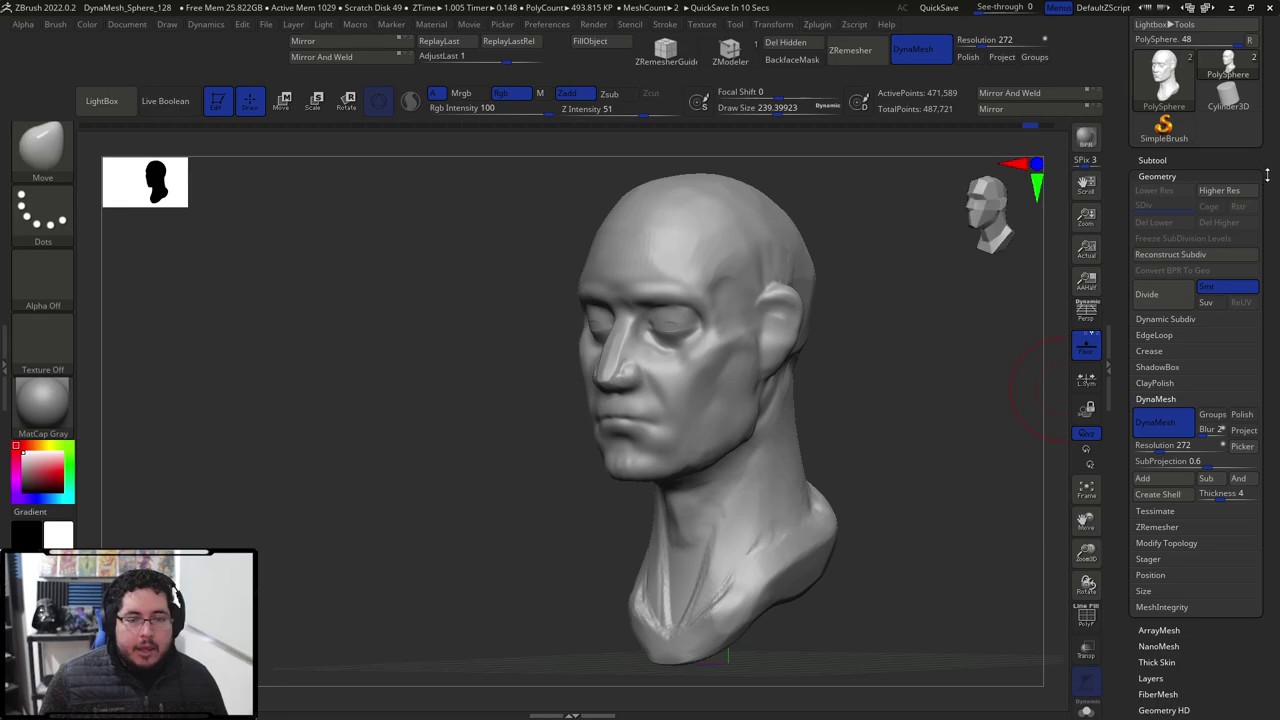
Start saving the tool as a new file and browse to the assets folder inside Nextut_Live.
scroll(1266, 175, up, 3)
click(1215, 46)
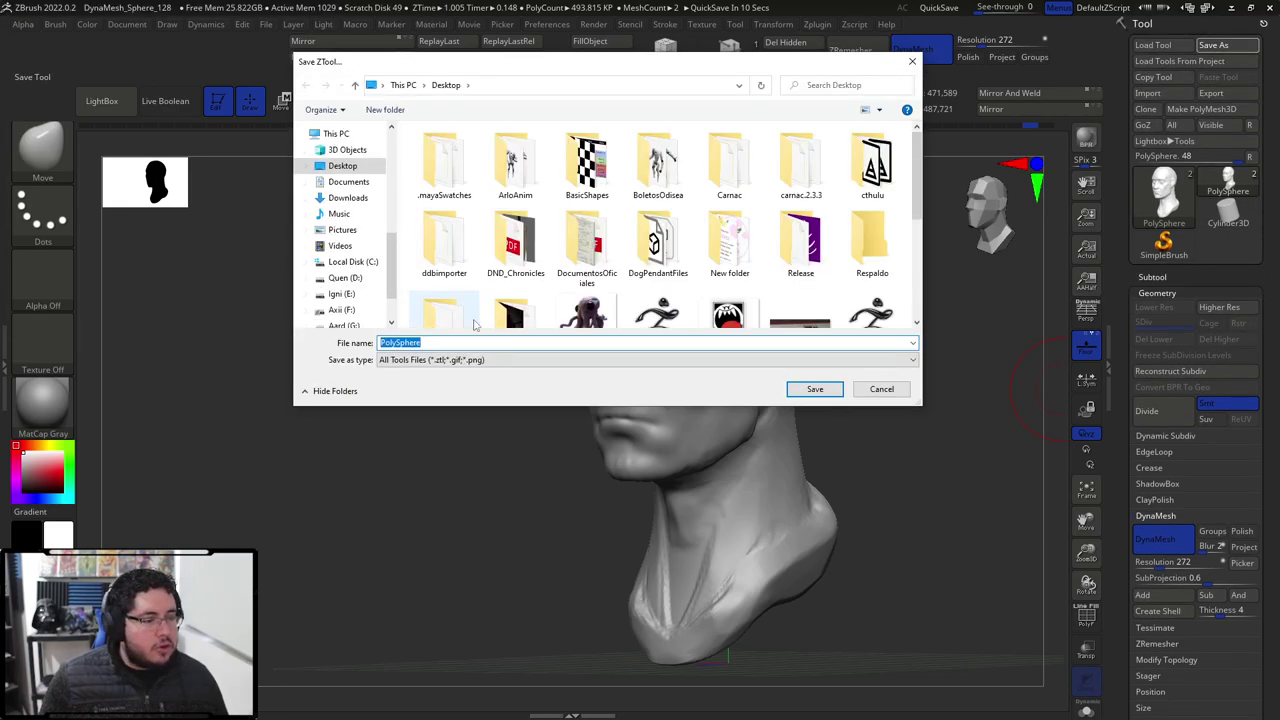
scroll(560, 243, down, 3)
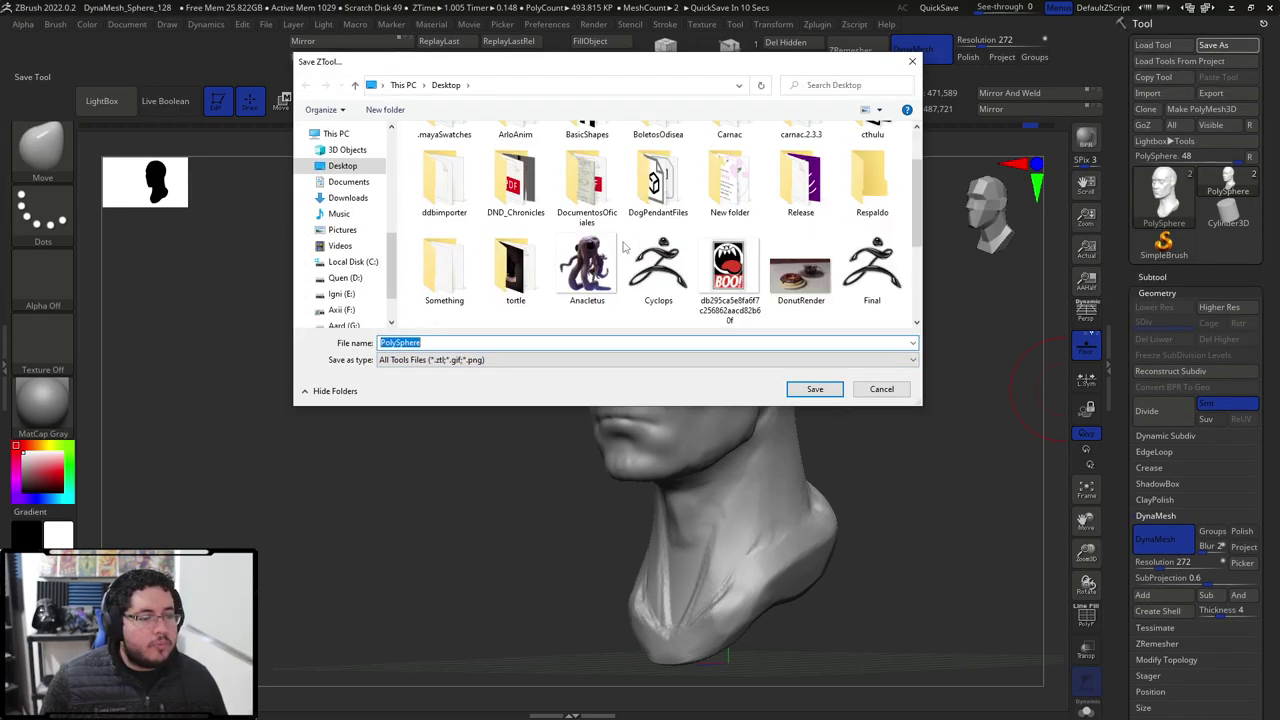
scroll(610, 245, up, 3)
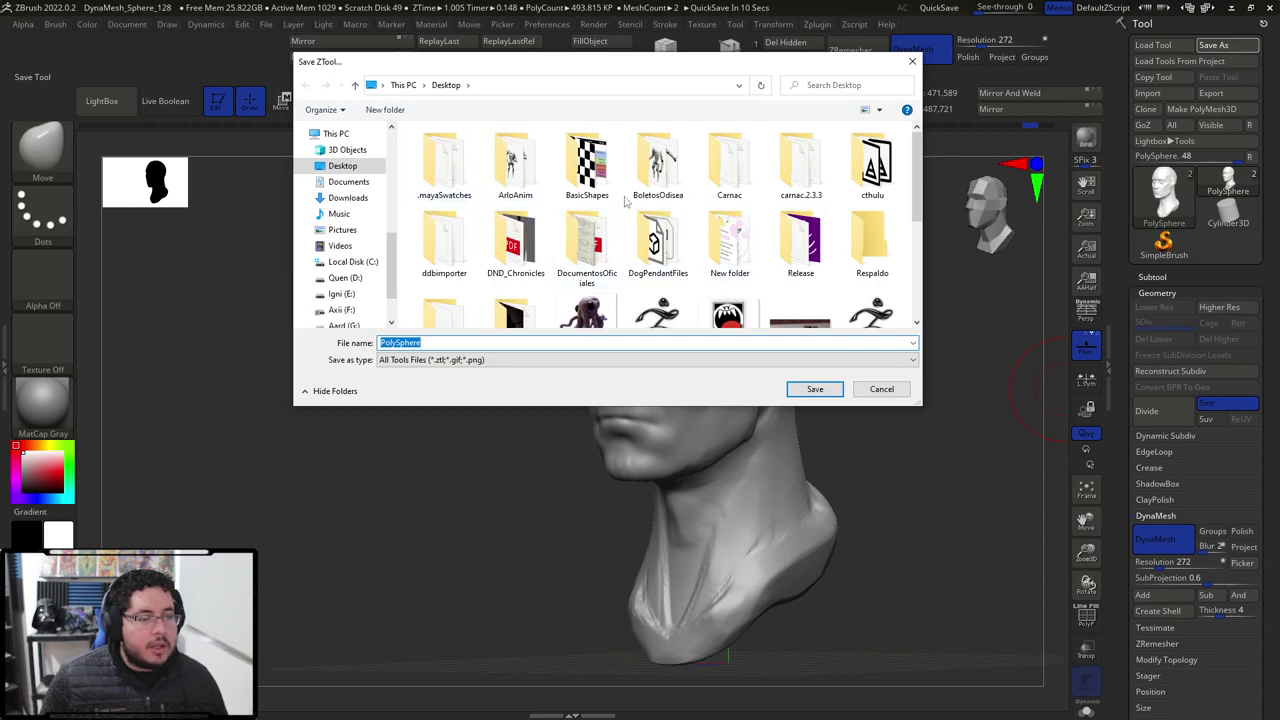
scroll(355, 200, up, 4)
scroll(360, 195, up, 3)
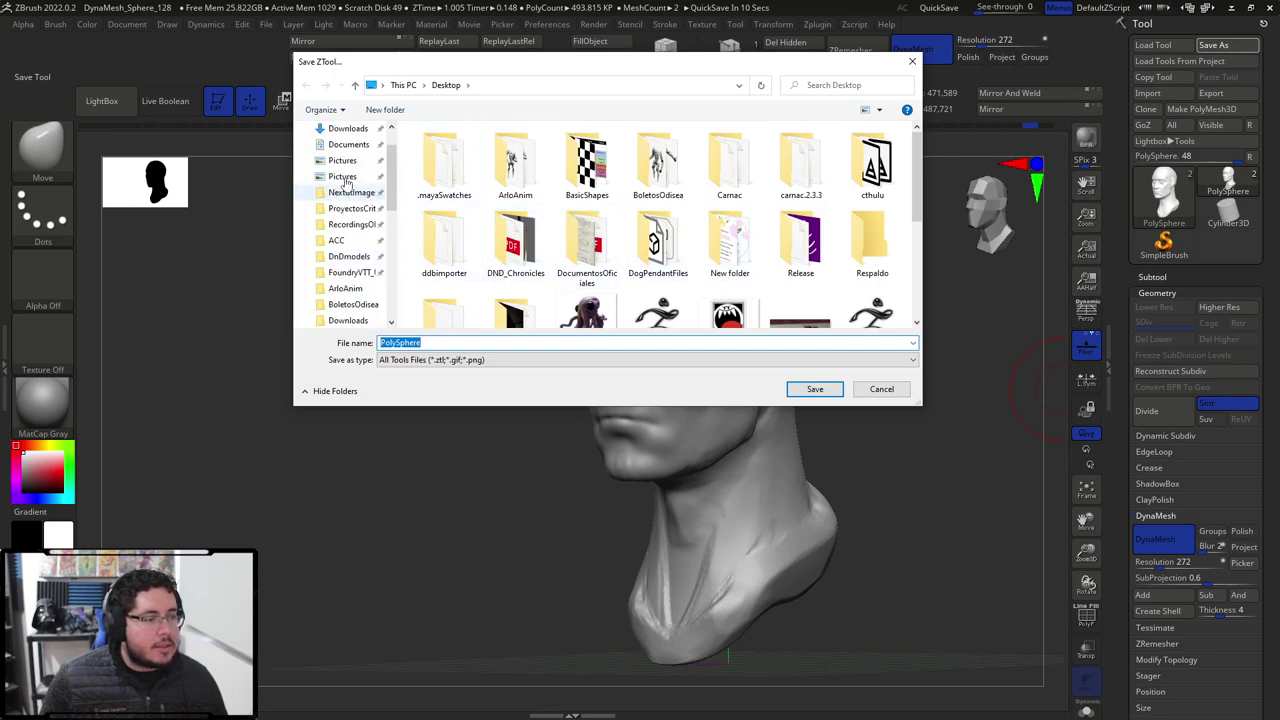
click(350, 219)
click(604, 88)
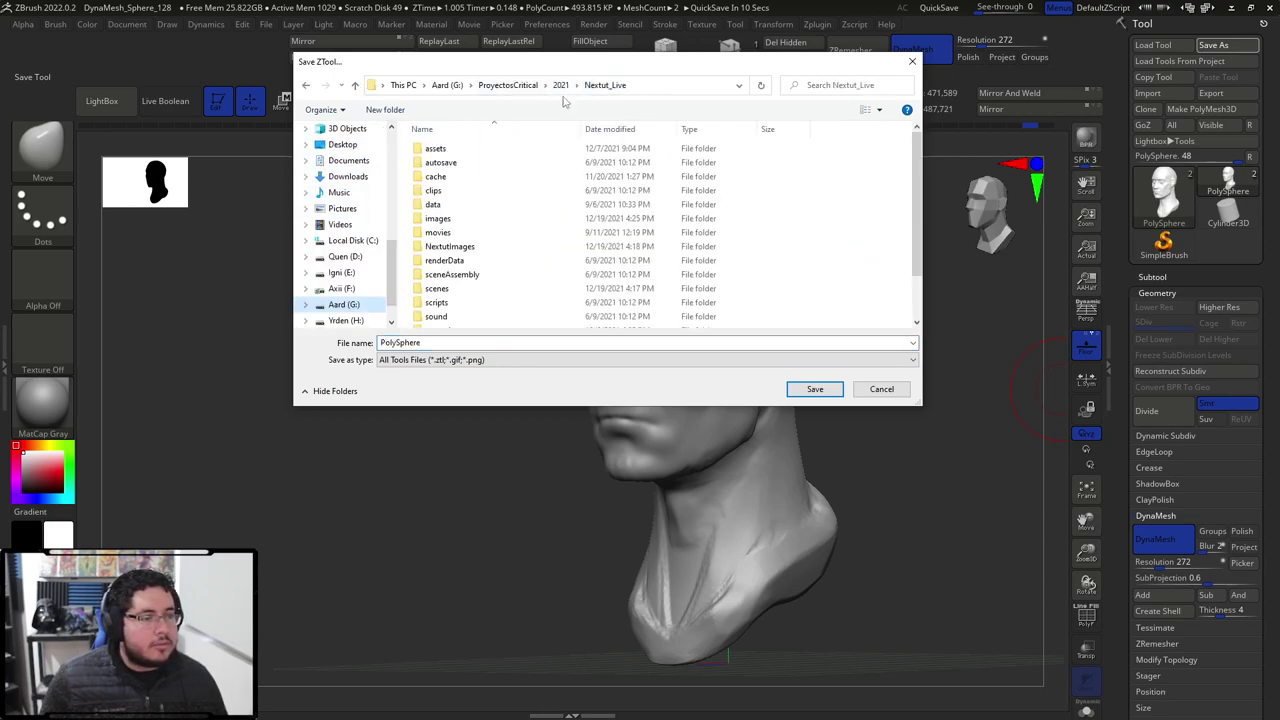
double_click(440, 148)
double_click(439, 342)
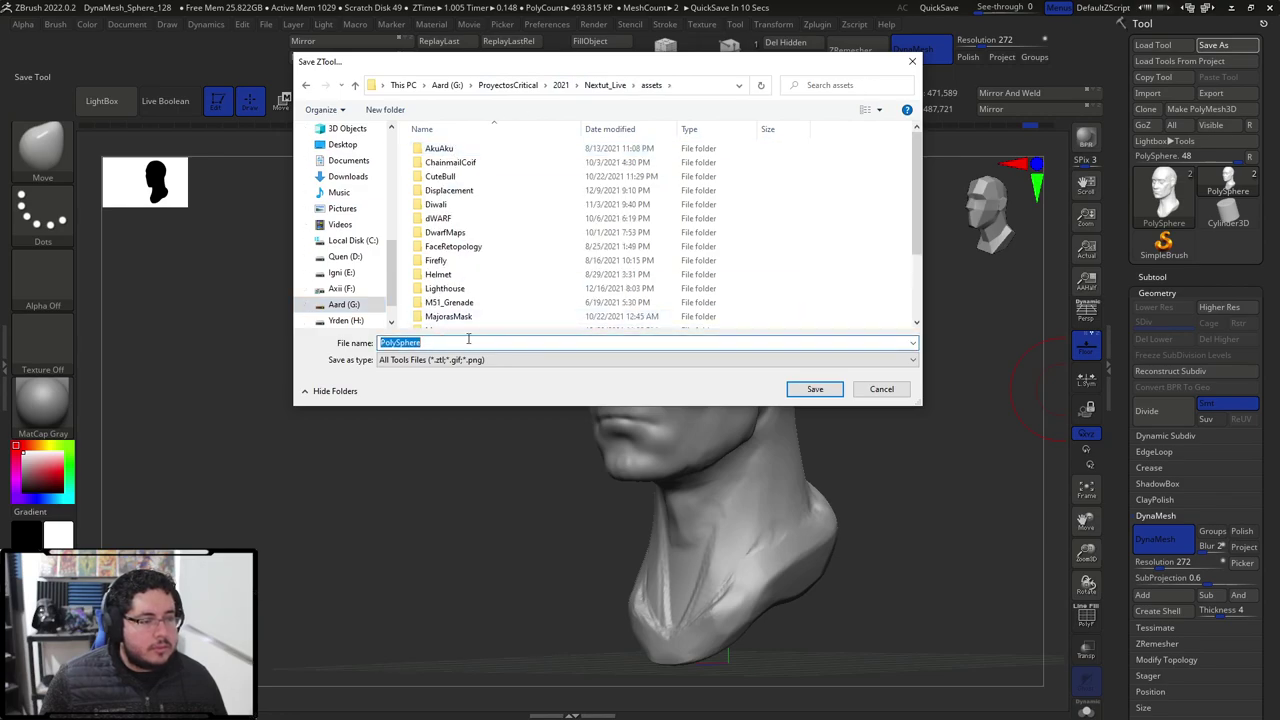
Create a folder named XmasWeek inside assets and open it.
scroll(833, 250, down, 2)
right_click(838, 245)
mouse_move(780, 381)
click(868, 383)
text(x)
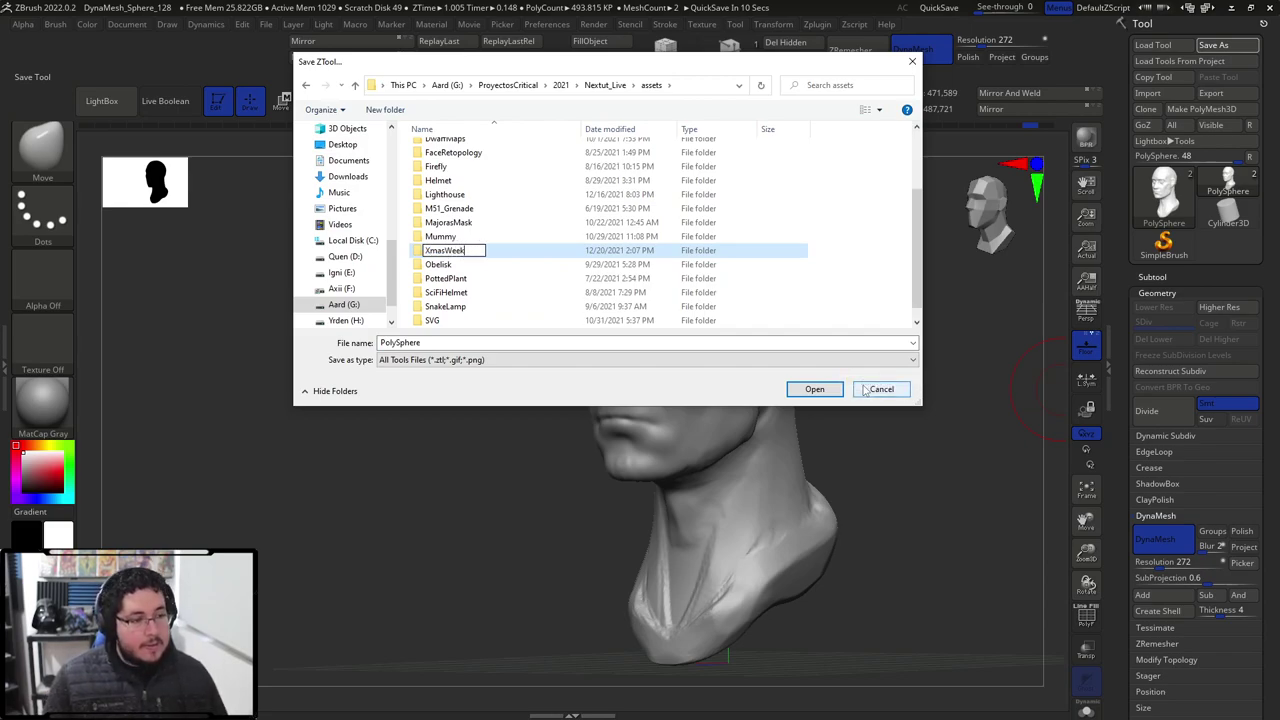
key(Return)
key(Return)
Name the tool file MaleFaceBaseMesh and save it in the XmasWeek folder.
double_click(490, 340)
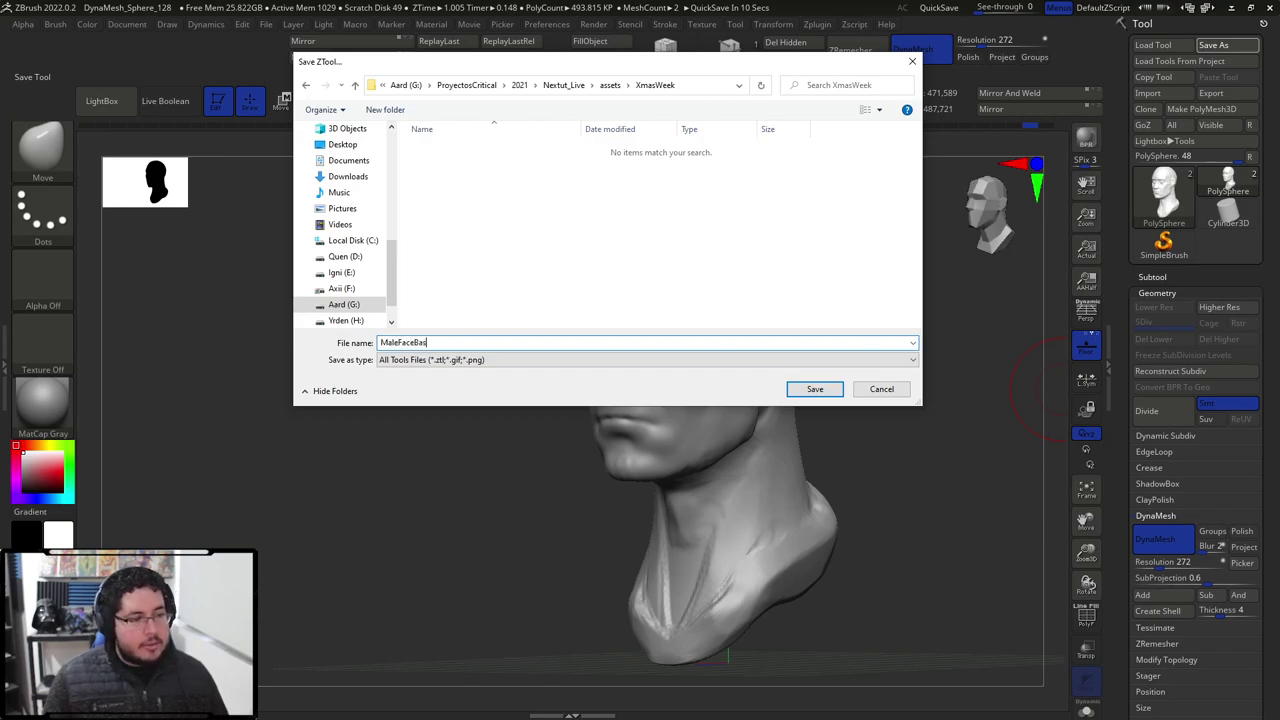
text(MaleFaceBaseMesh)
key(Return)
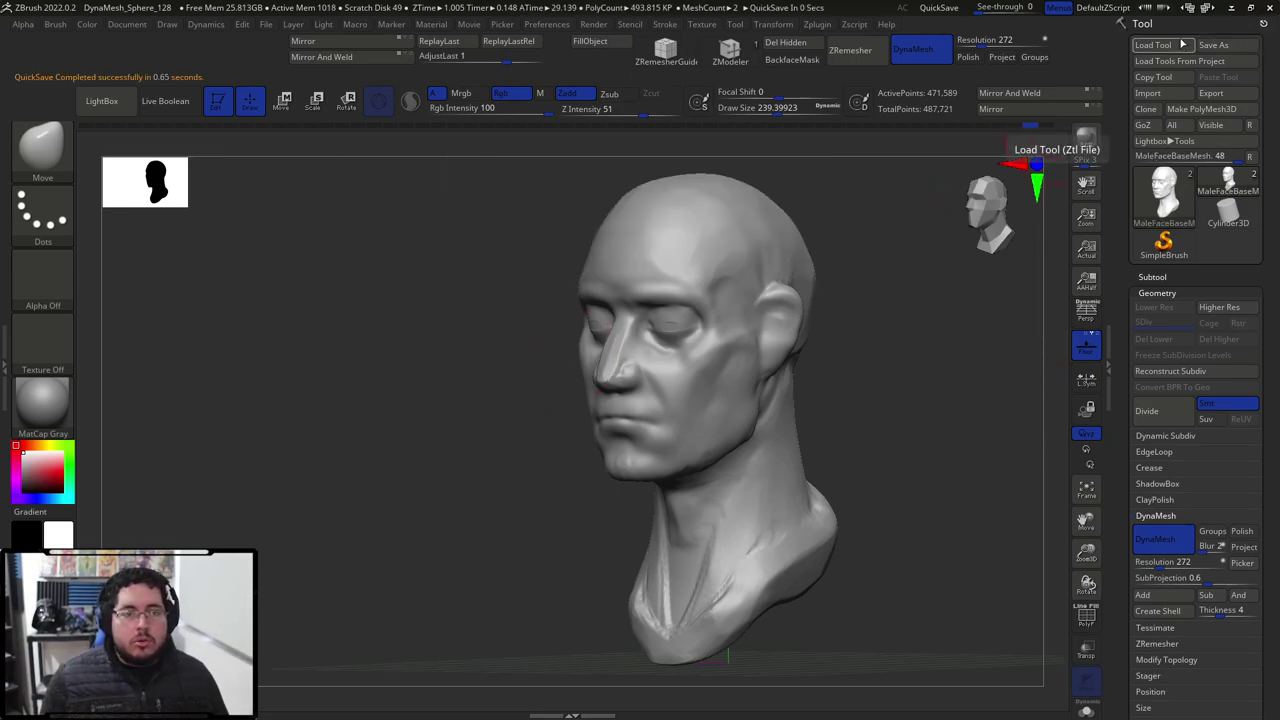
Load the MaleHead tool from the assets folder of the XP_HairMasterClass project, under 2021 and XP_Academy.
click(1153, 45)
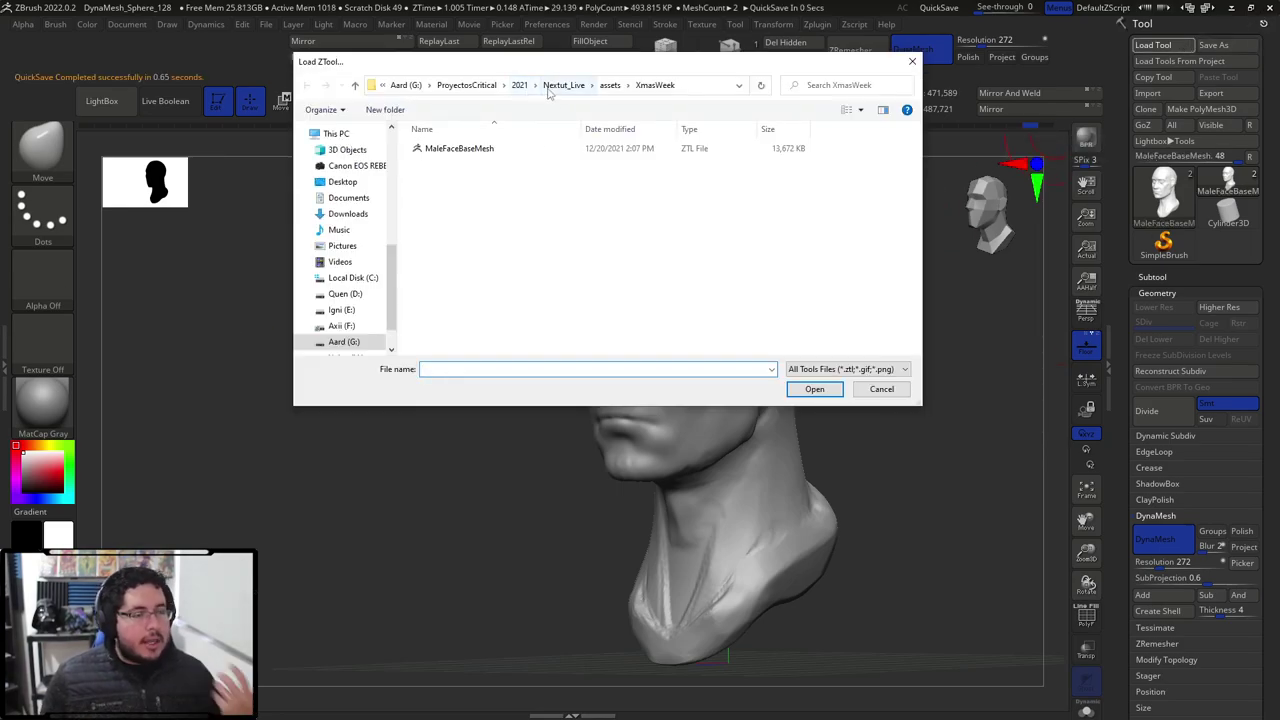
click(483, 86)
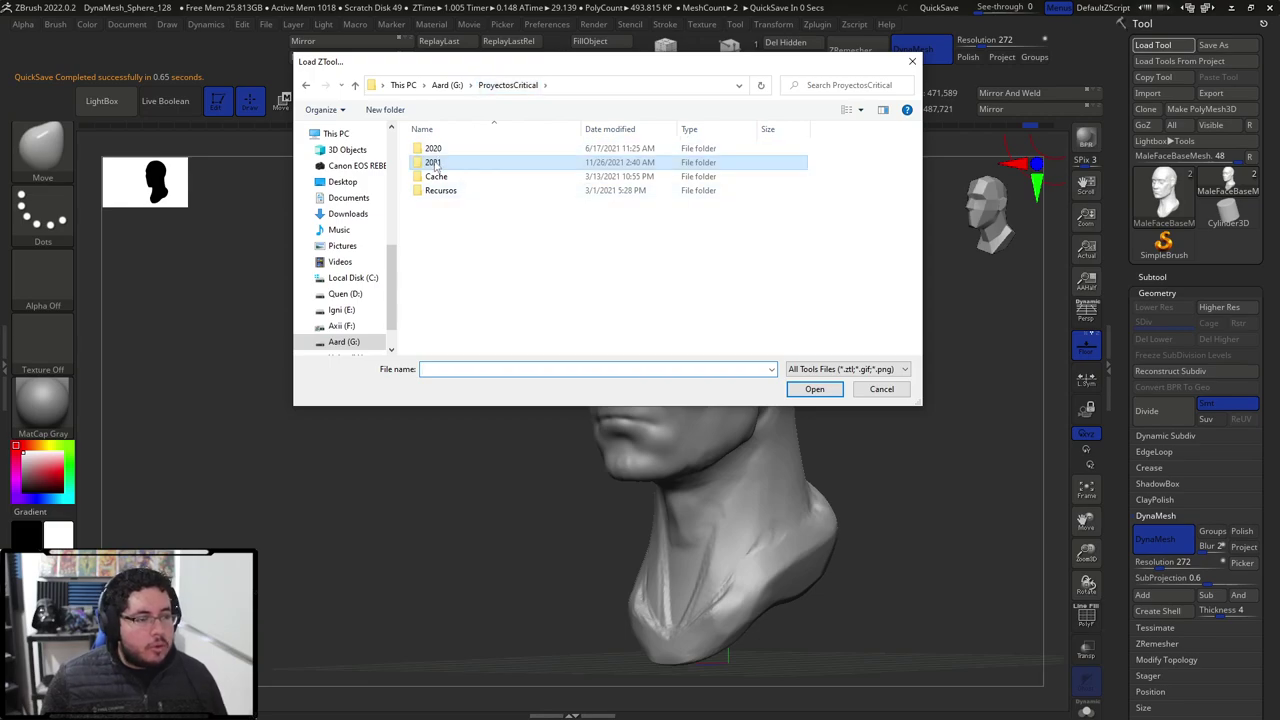
double_click(470, 163)
scroll(488, 281, down, 5)
scroll(488, 281, down, 3)
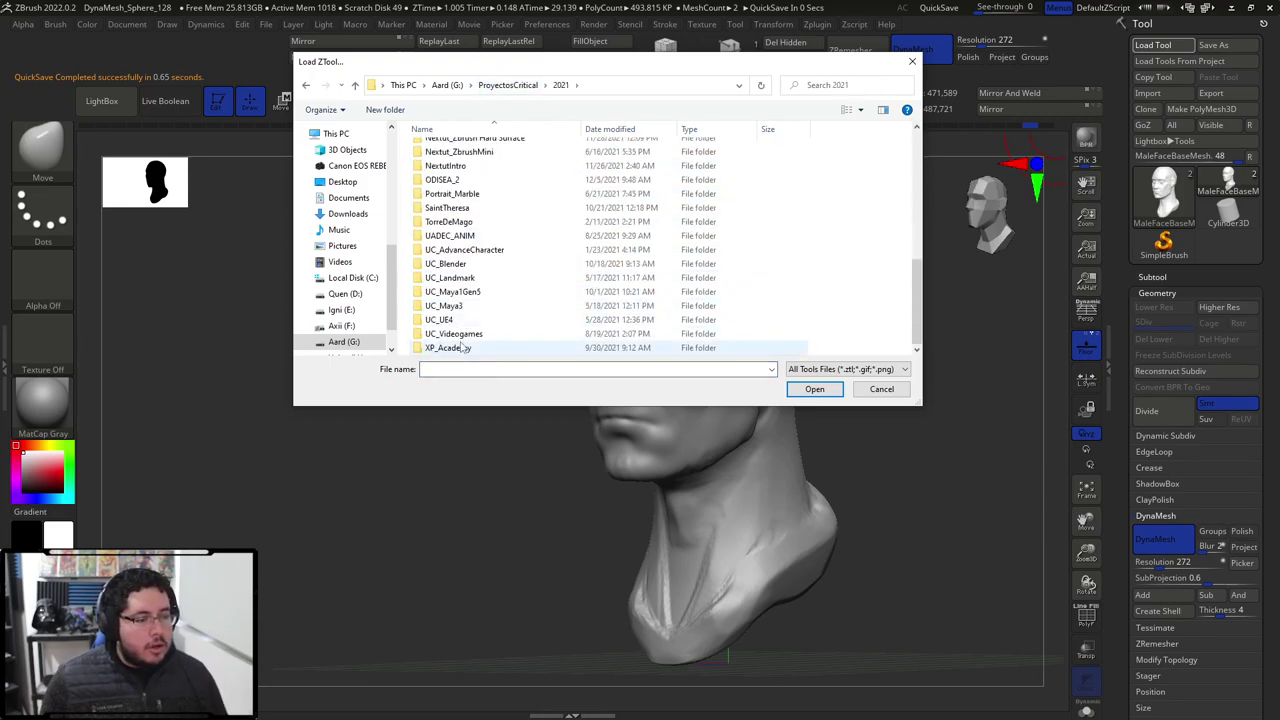
double_click(462, 348)
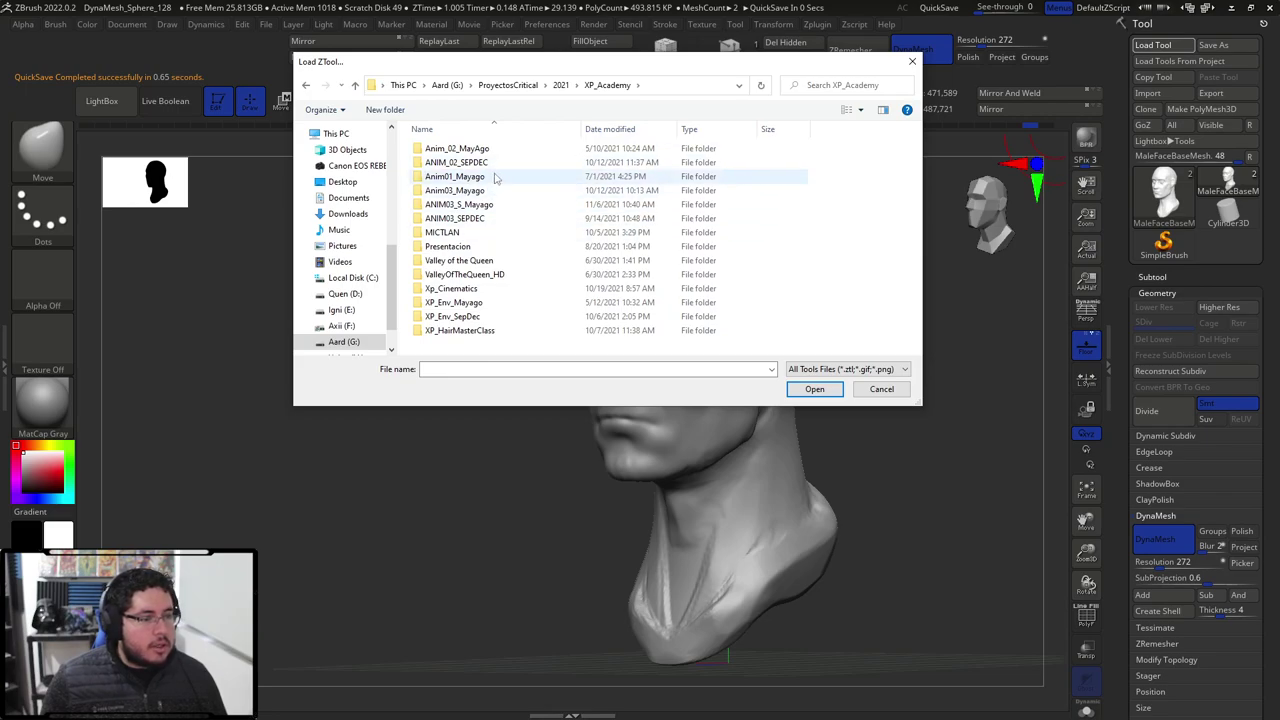
double_click(456, 333)
double_click(436, 148)
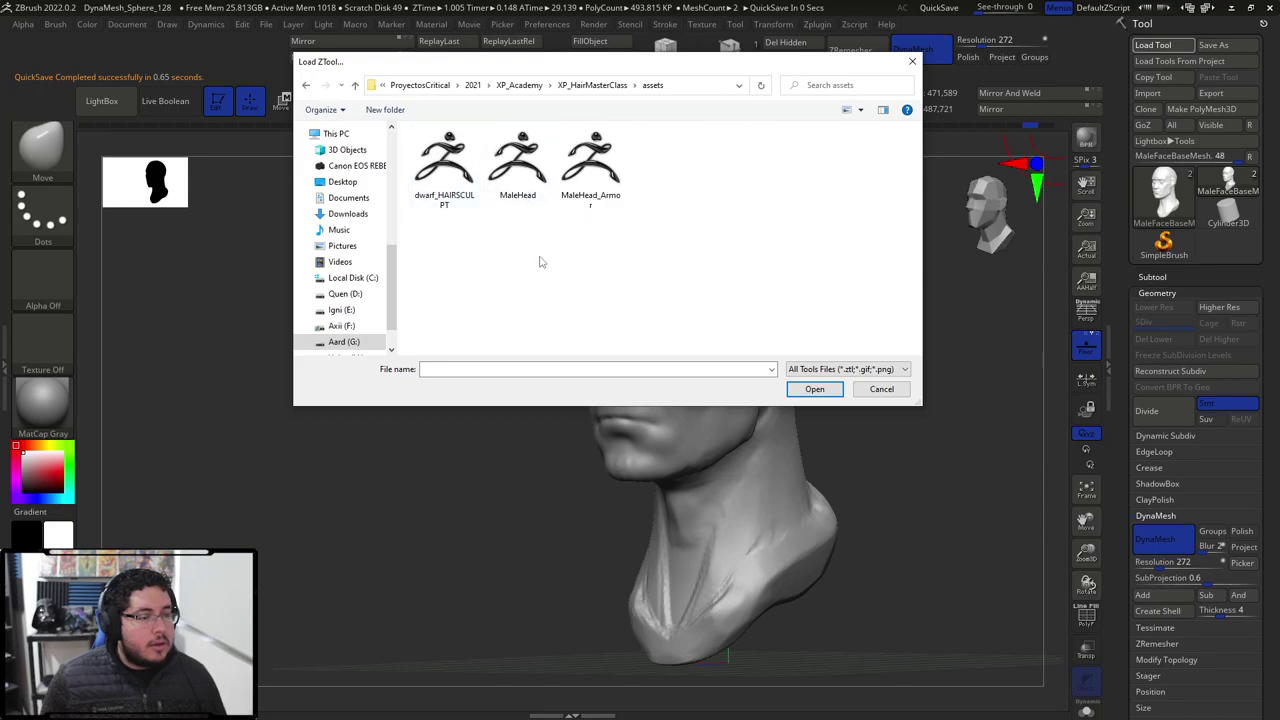
double_click(520, 172)
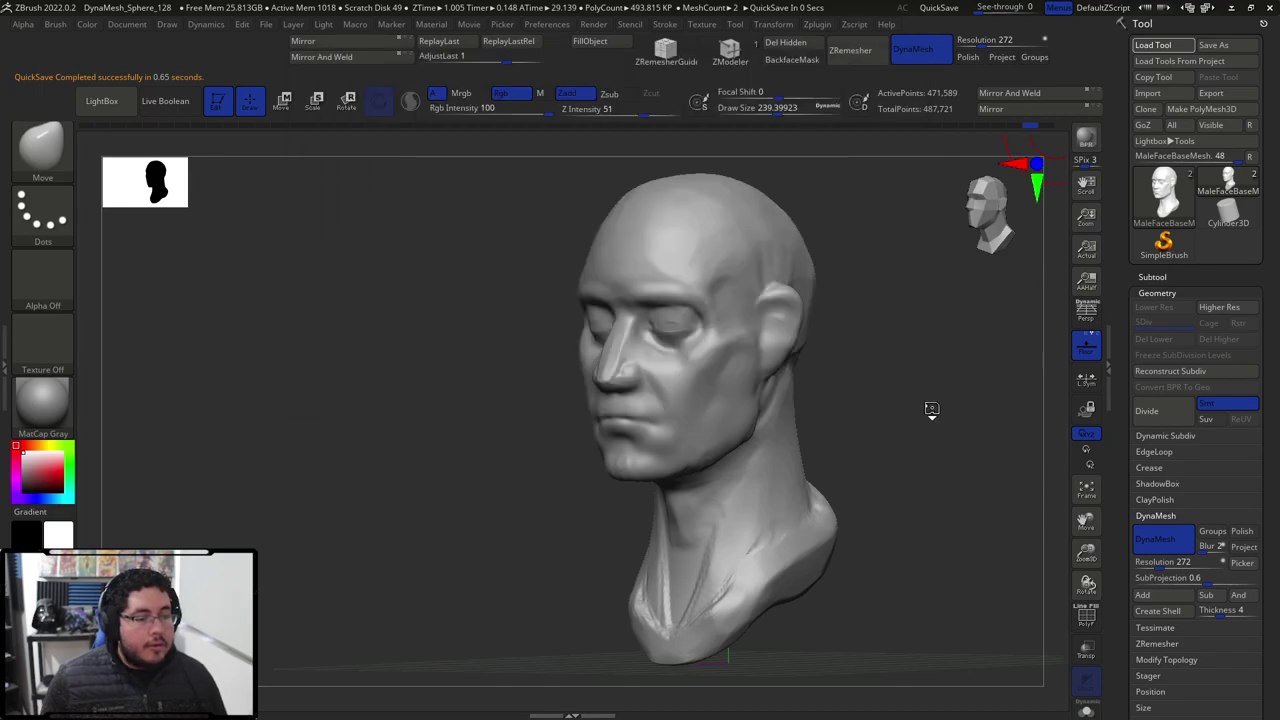
click(1169, 44)
click(597, 86)
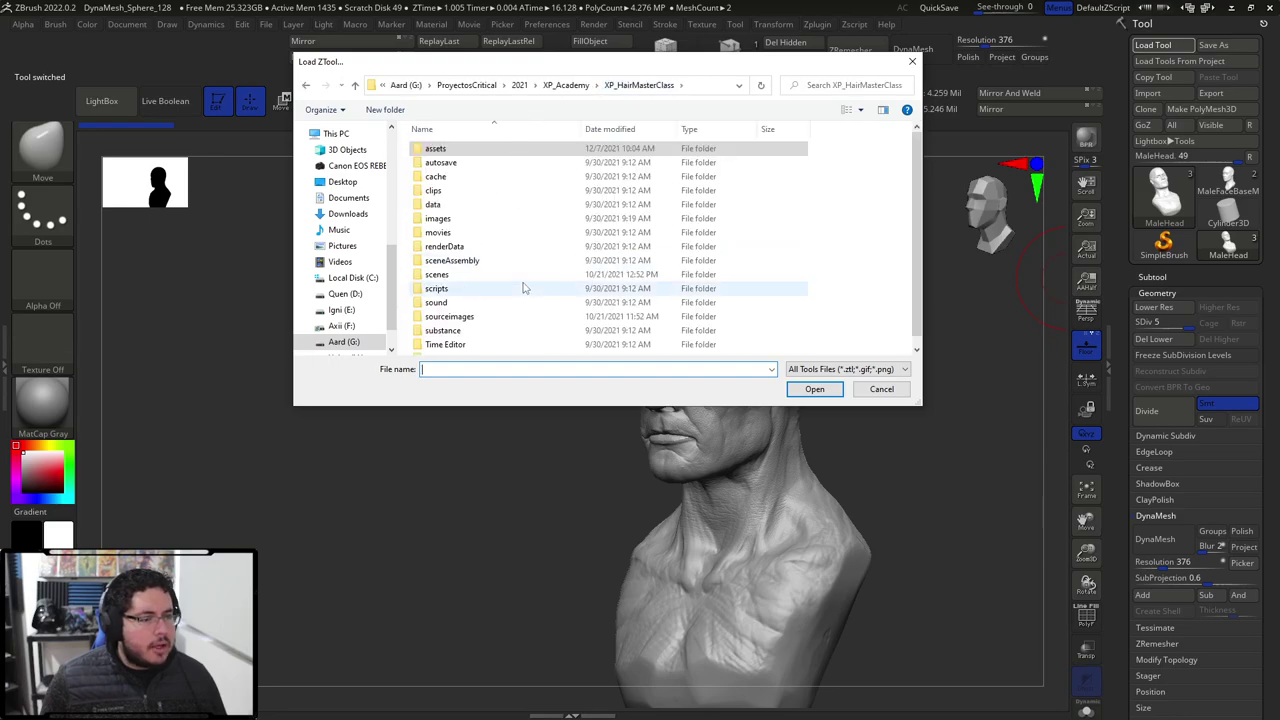
double_click(465, 263)
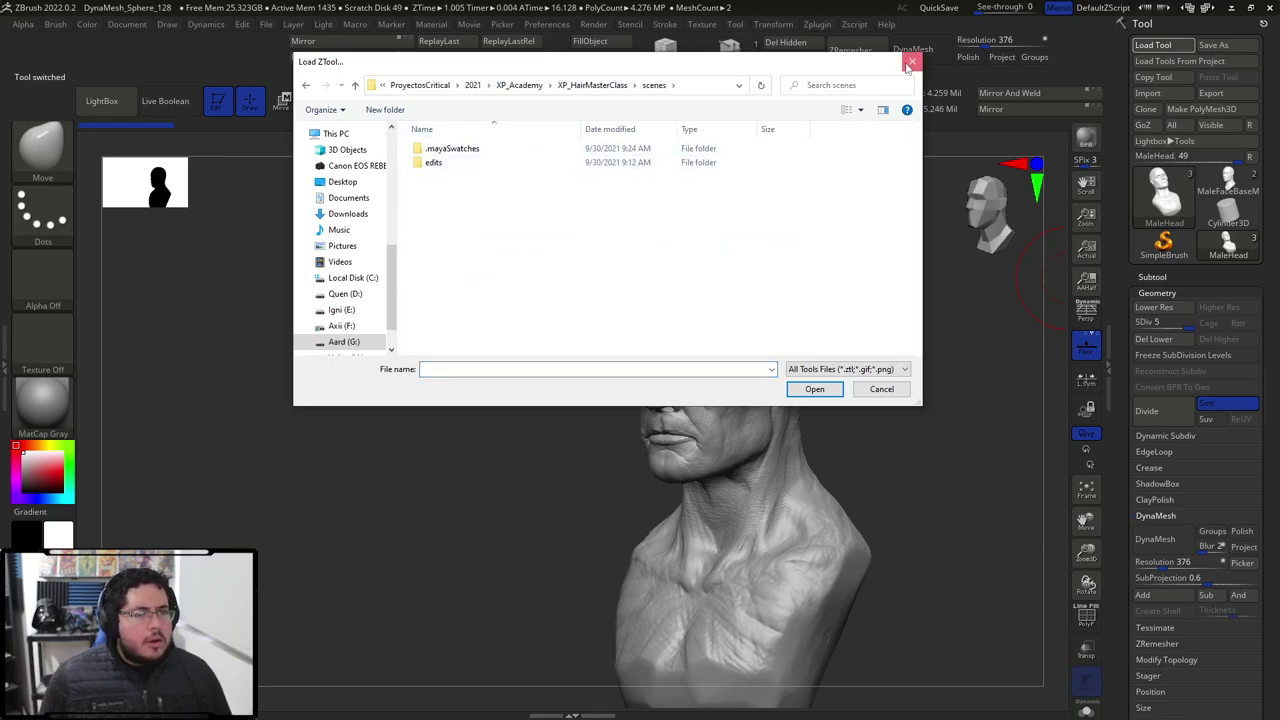
click(910, 63)
Examine the MaleHead bust from the front and in profile, including the face, neck and shoulder detail.
click(101, 100)
click(622, 144)
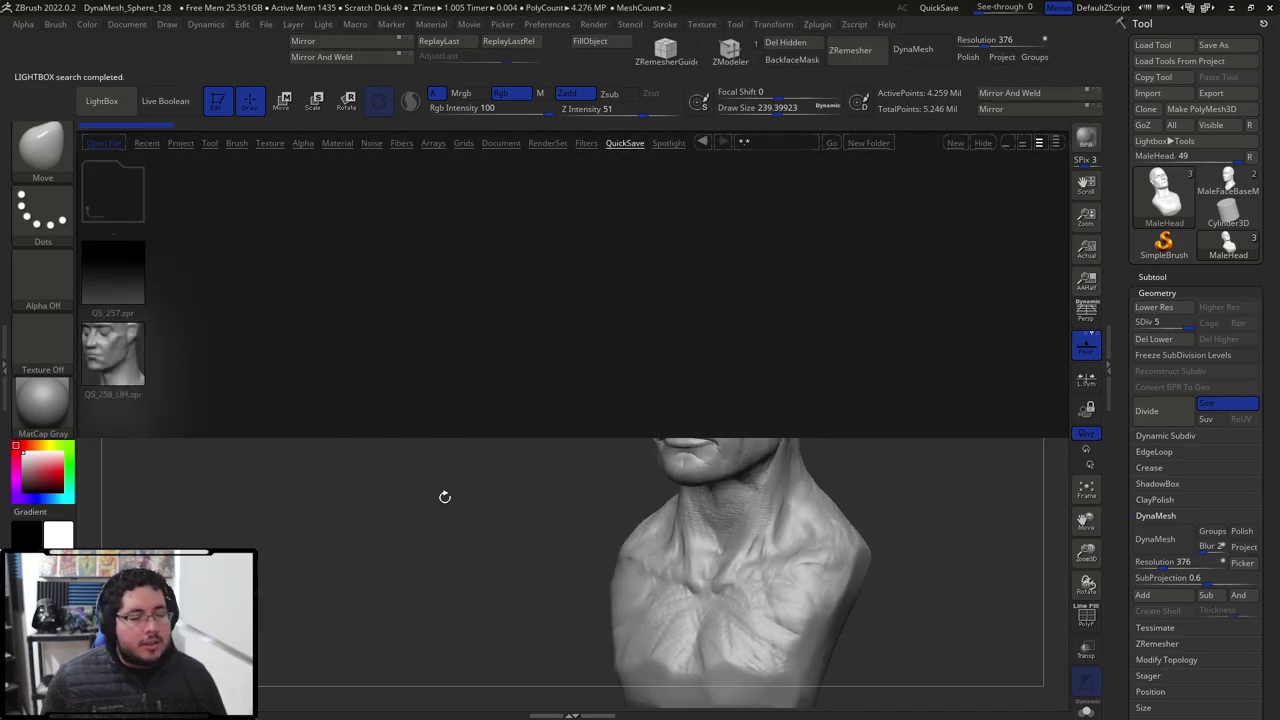
drag(436, 494, 518, 465)
key(comma)
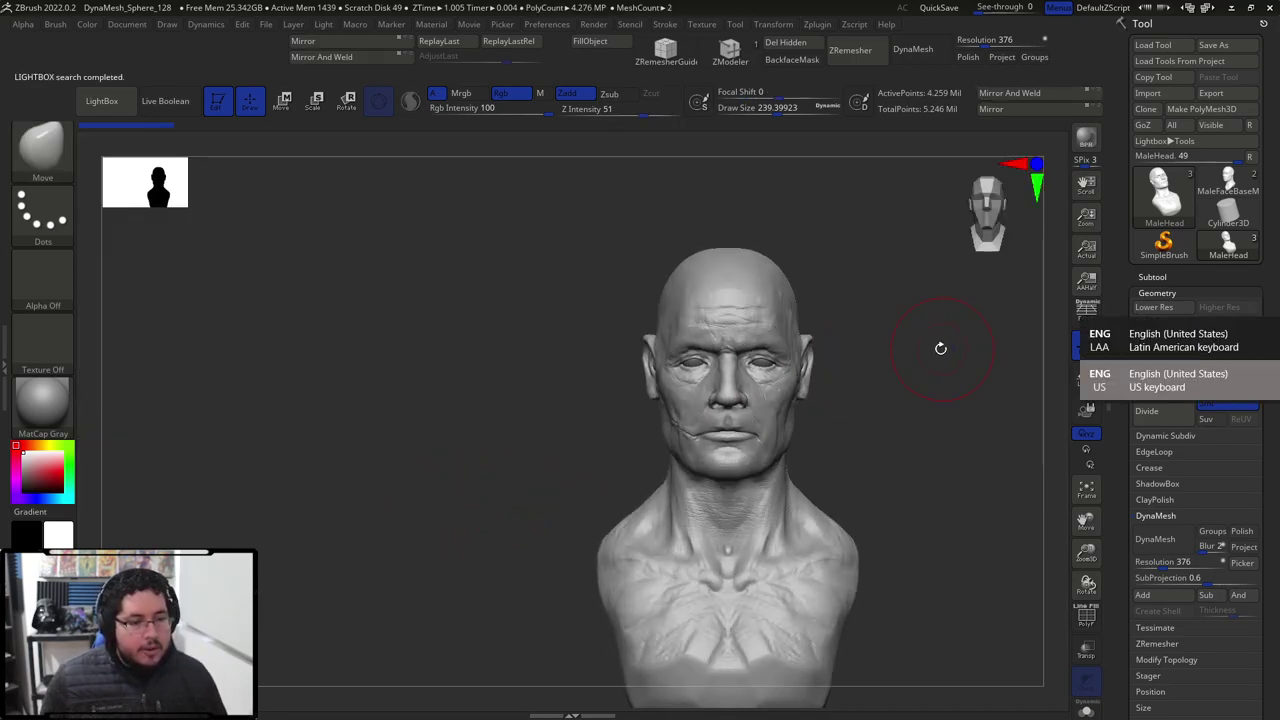
alt+drag(849, 461, 862, 500)
drag(940, 435, 871, 426)
alt+drag(880, 215, 891, 423)
alt+drag(844, 490, 988, 287)
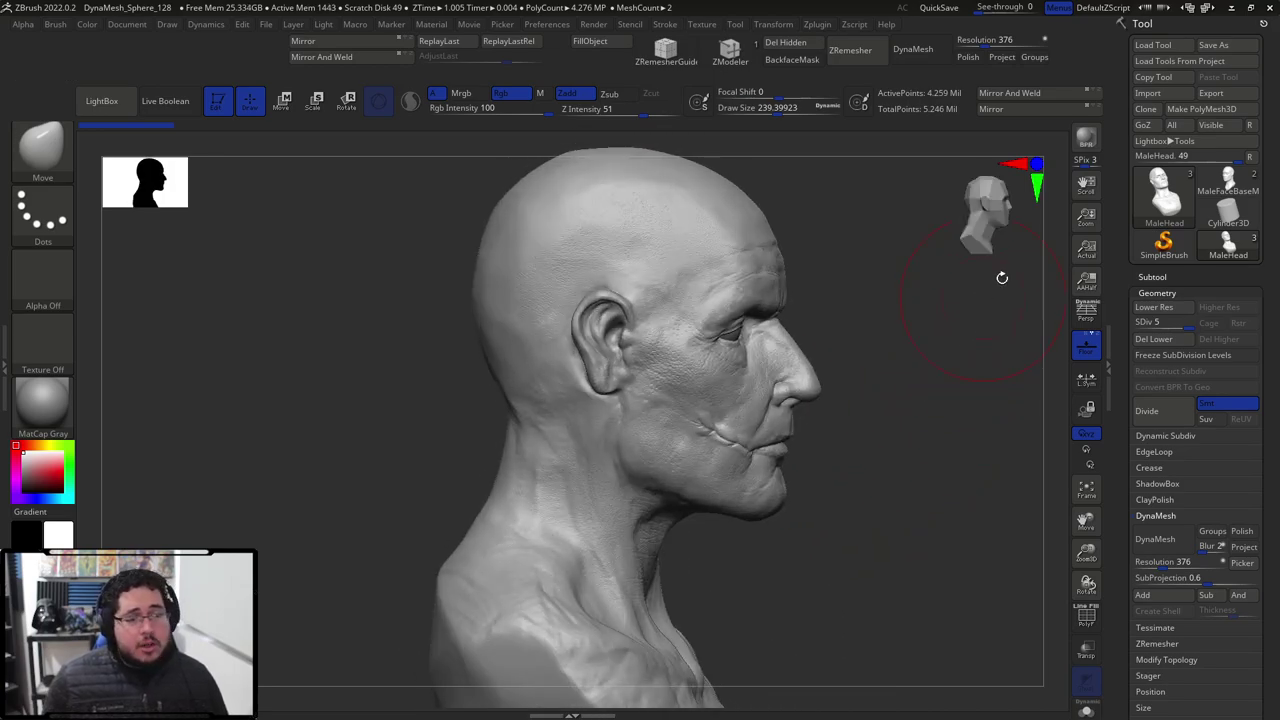
Browse the XP_HairMasterClass and Xp_Cinematics project folders for another tool to load.
click(1156, 48)
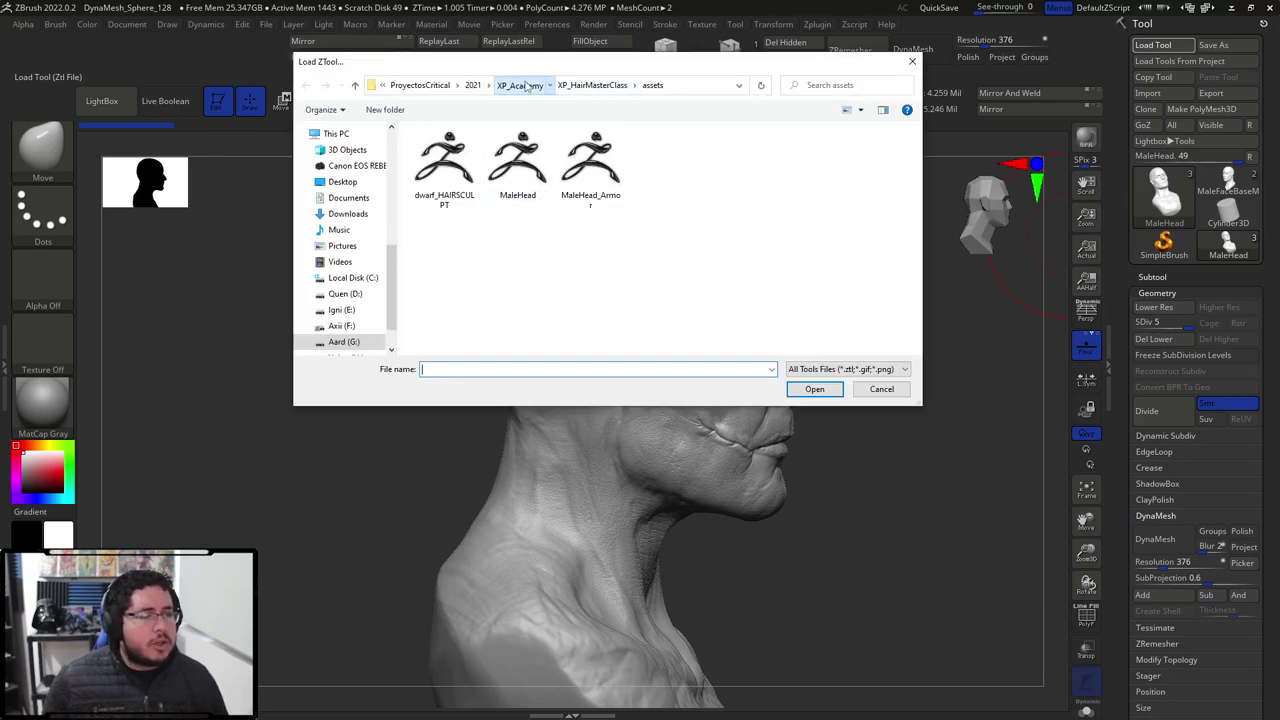
click(520, 85)
double_click(462, 331)
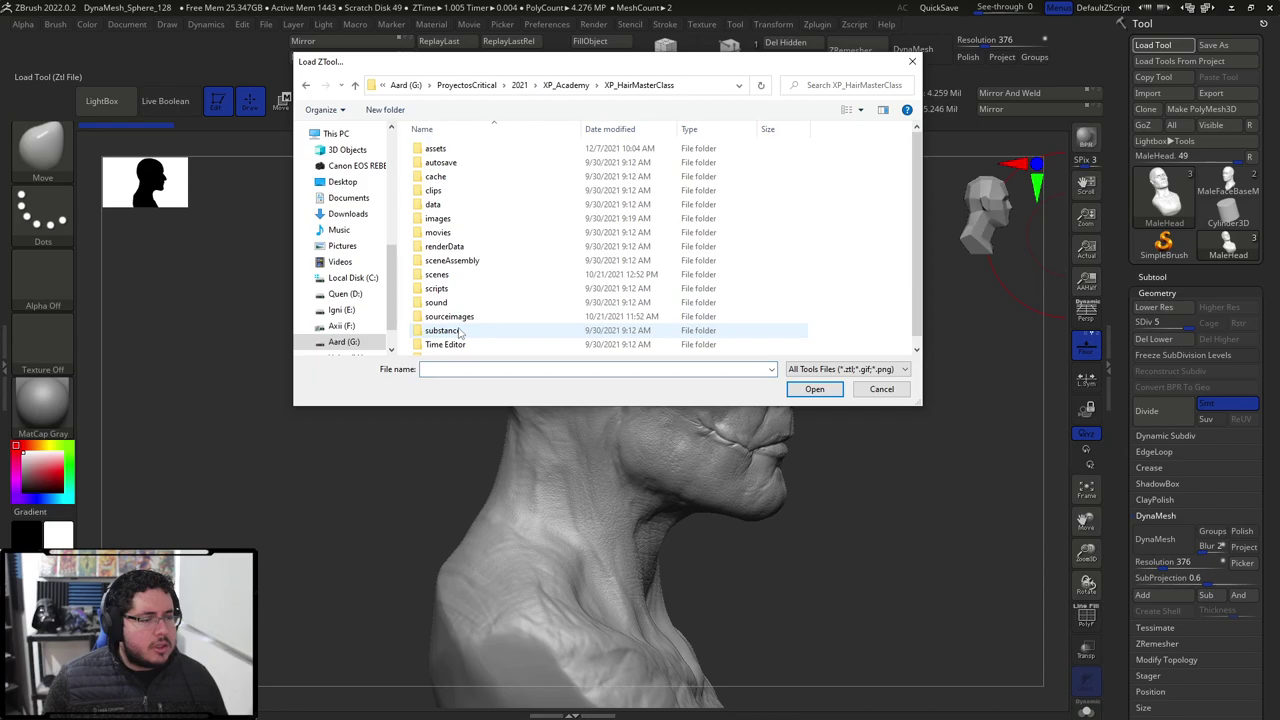
key(BackSpace)
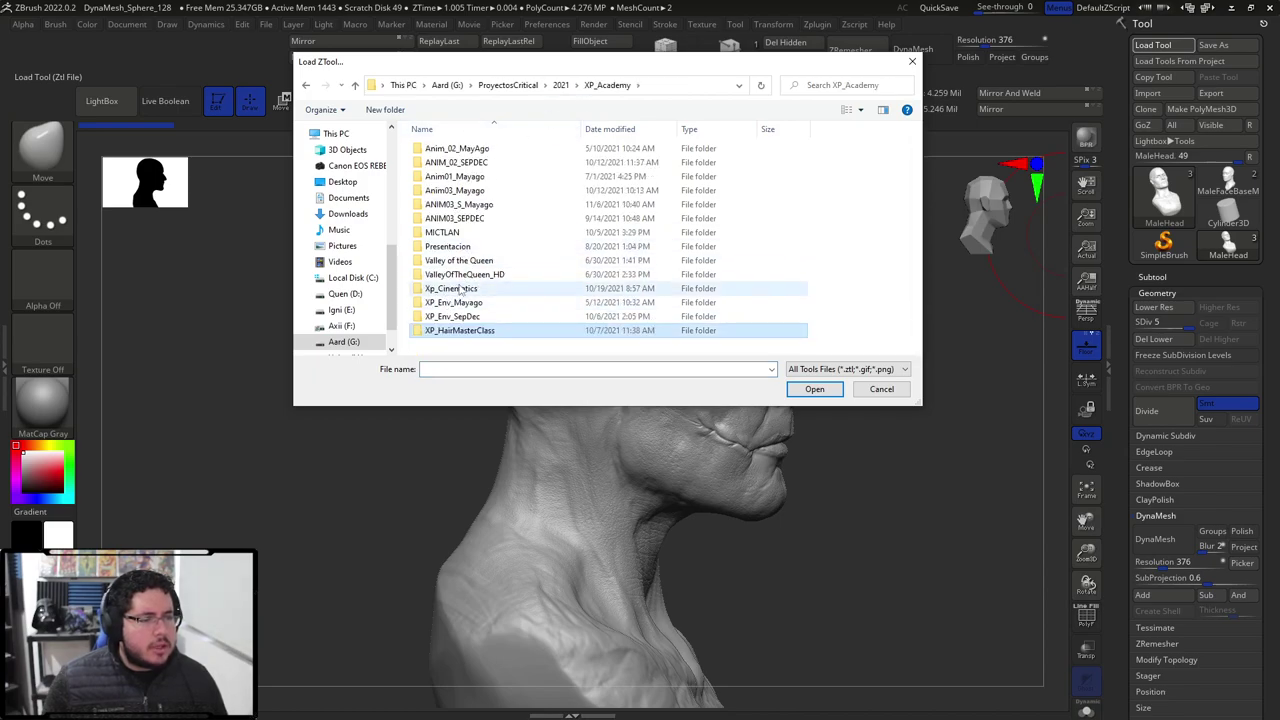
double_click(460, 289)
double_click(464, 150)
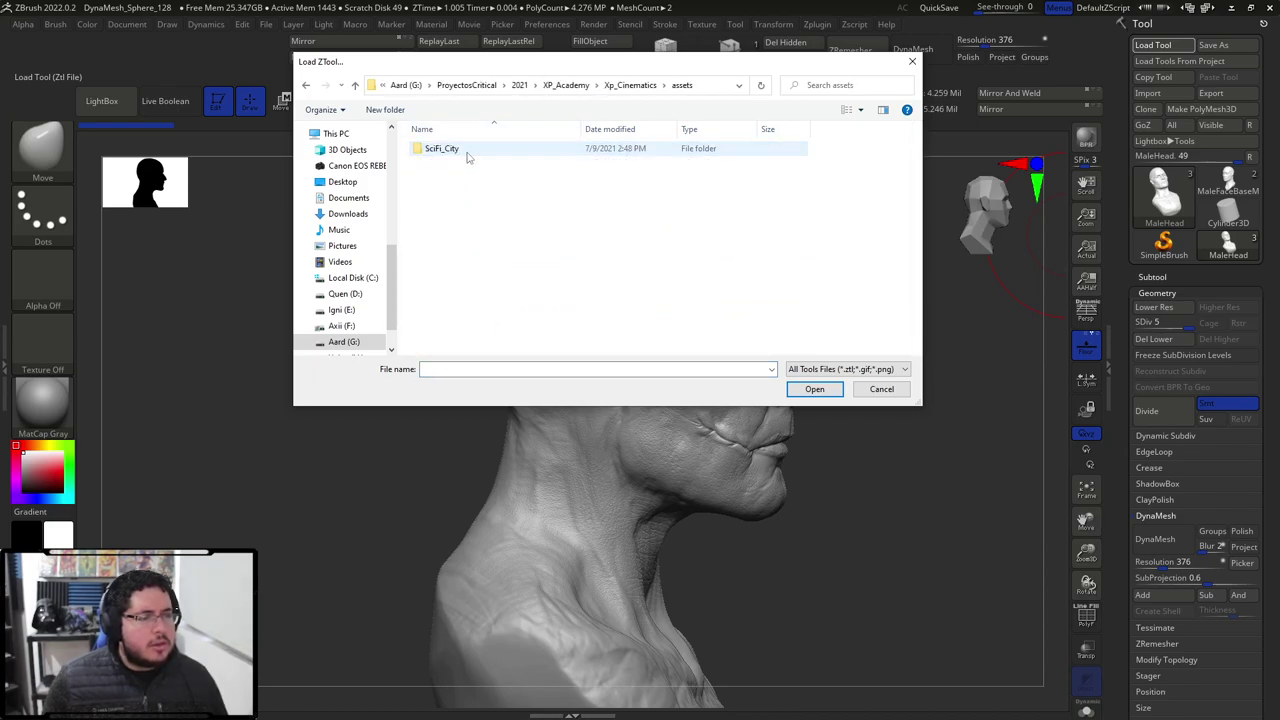
click(612, 85)
double_click(452, 272)
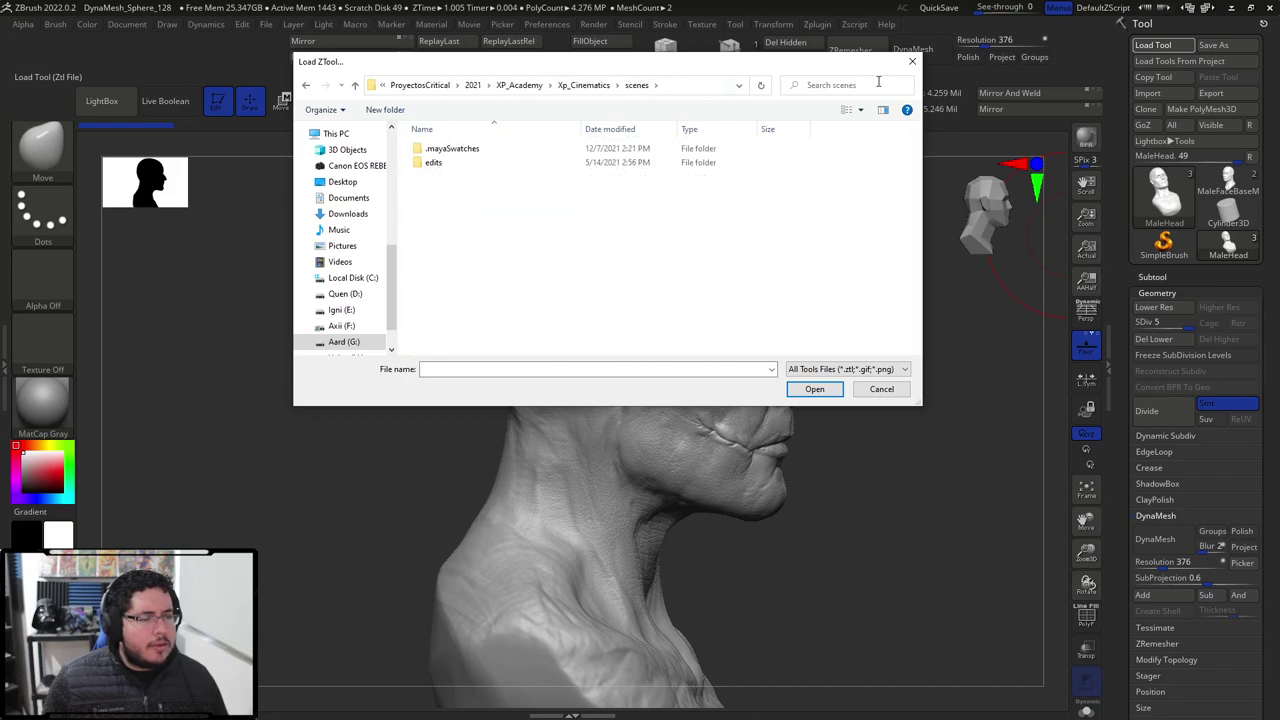
click(912, 62)
Compare the MaleHead bust with MaleFaceBaseMesh by switching between the two tools, ending on MaleFaceBaseMesh.
drag(916, 320, 790, 312)
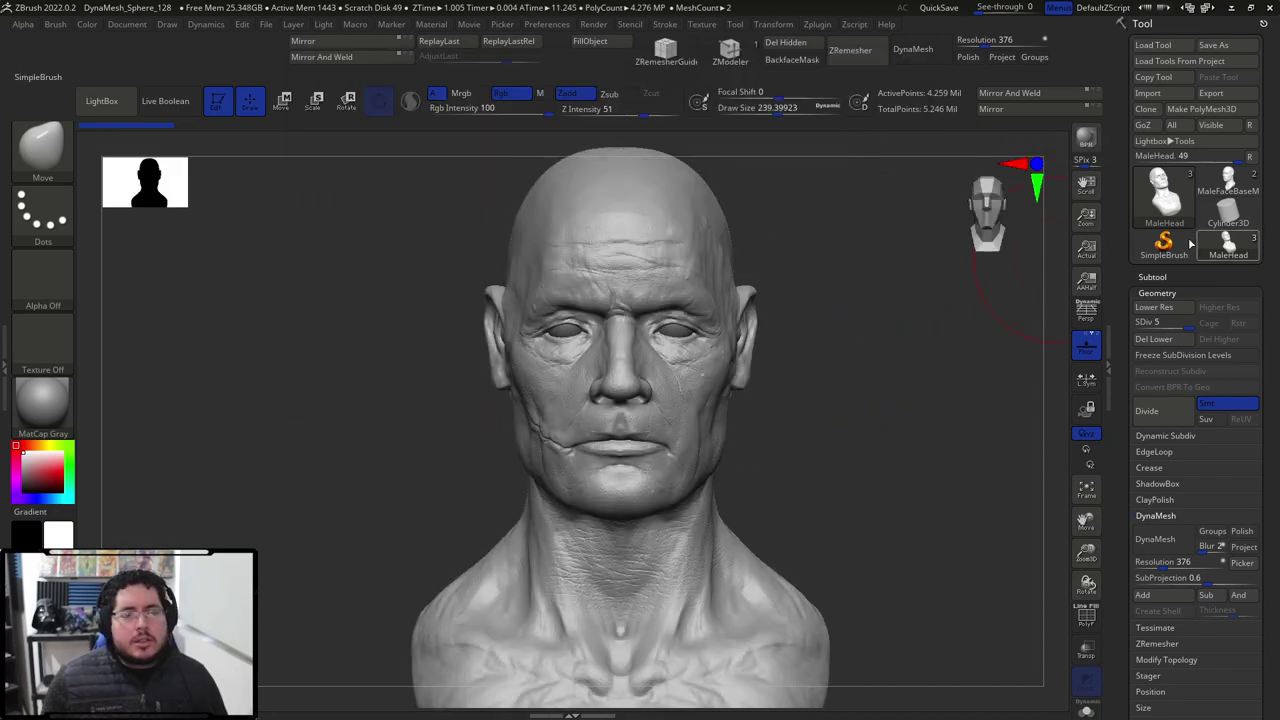
click(1228, 183)
alt+drag(945, 337, 834, 423)
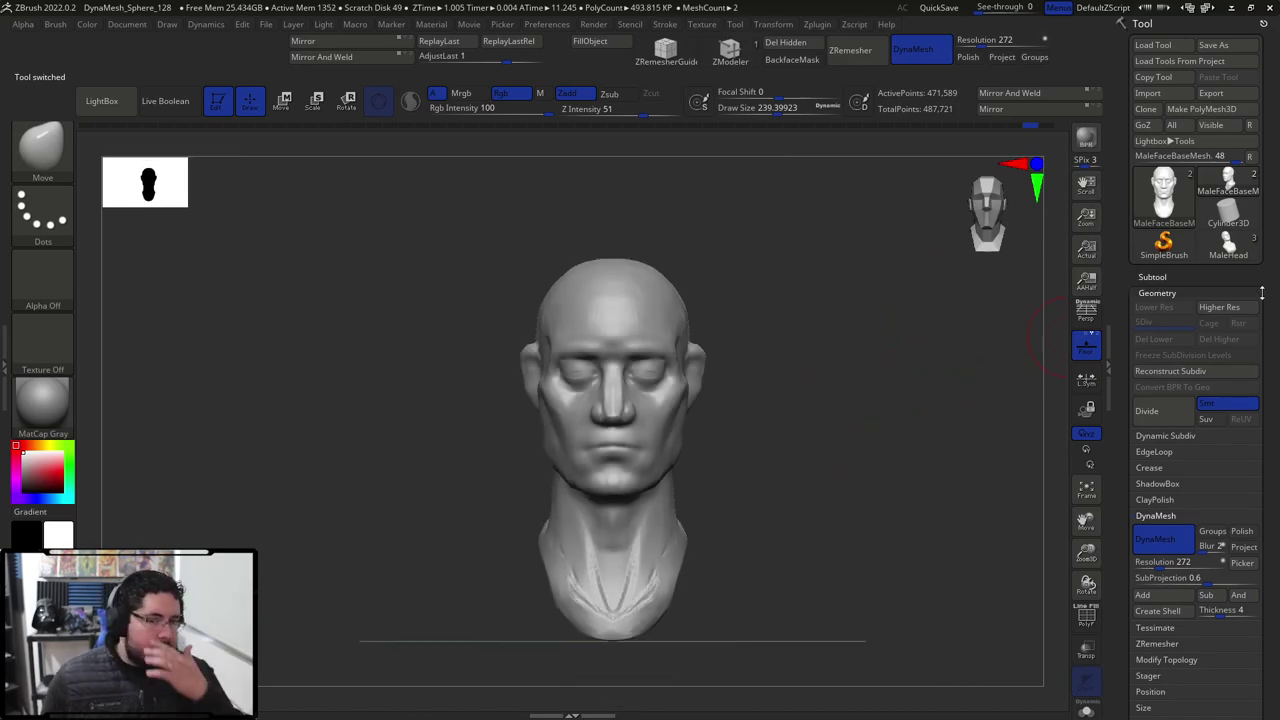
click(1238, 260)
alt+drag(808, 393, 863, 429)
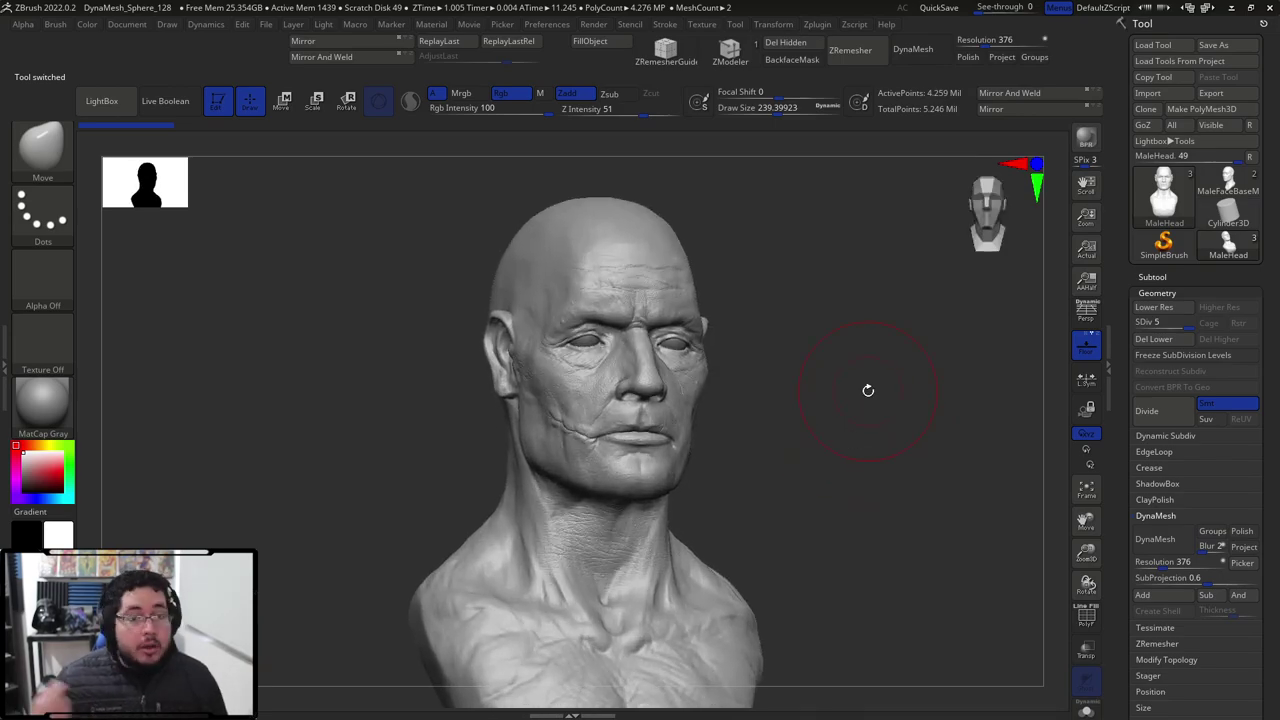
click(1228, 183)
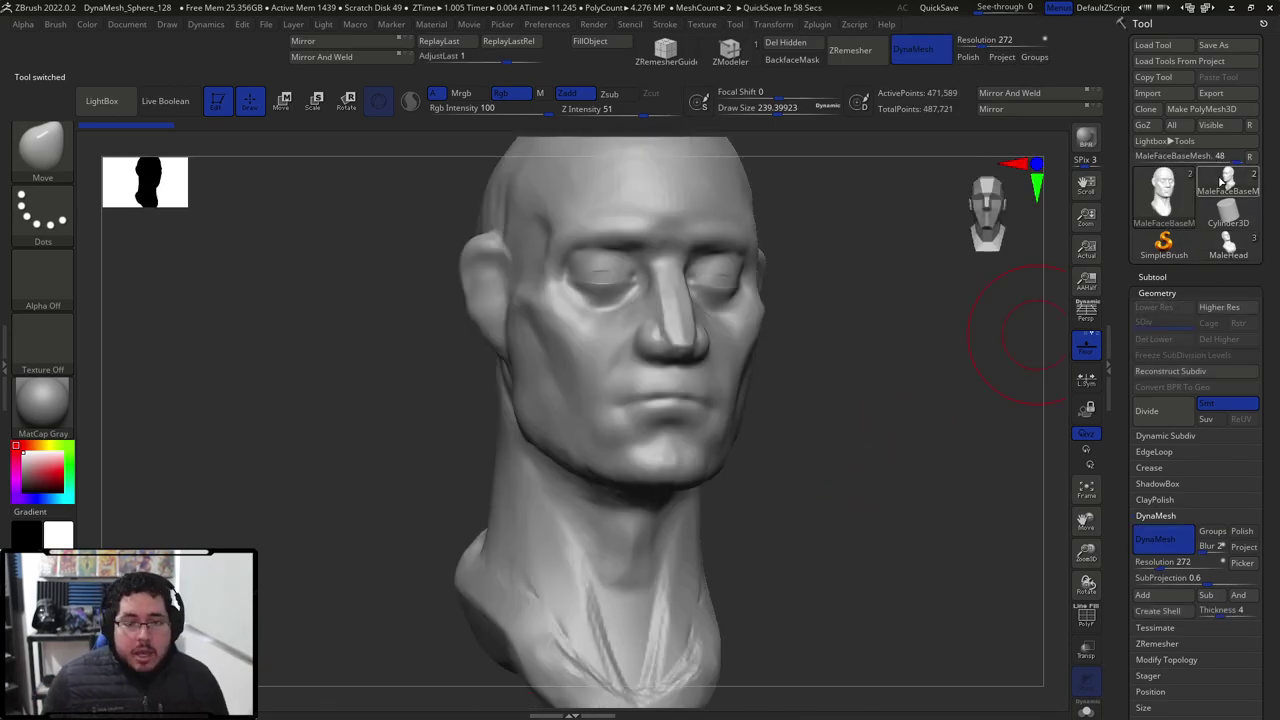
drag(883, 381, 885, 458)
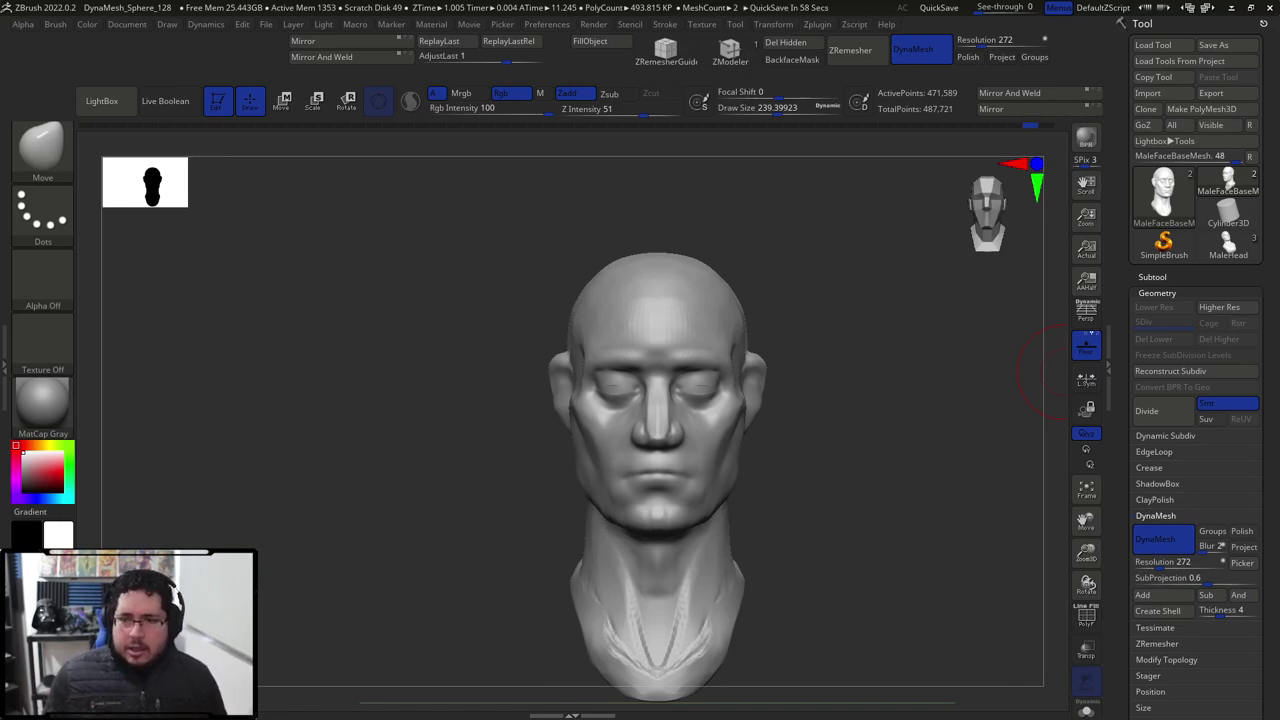
Widen the jaw and lower cheeks into a massive shape with the Move brush at size about 453.
mouse_move(864, 482)
mouse_down()
mouse_move(832, 463)
mouse_move(780, 465)
mouse_move(785, 446)
mouse_up()
key(b)
key(m)
mouse_move(674, 443)
mouse_down()
mouse_move(697, 456)
mouse_move(788, 446)
mouse_move(812, 430)
mouse_up()
key(v)
key(s)
drag(700, 513, 715, 505)
drag(790, 490, 900, 478)
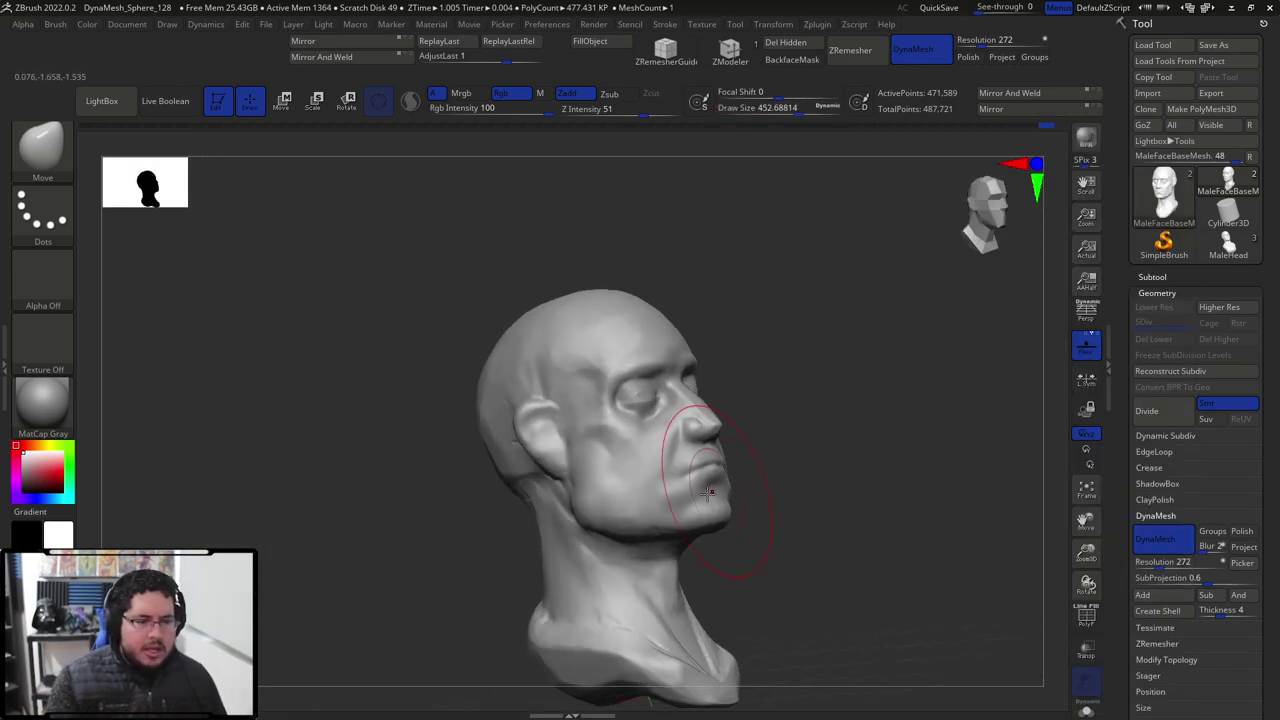
drag(810, 480, 680, 488)
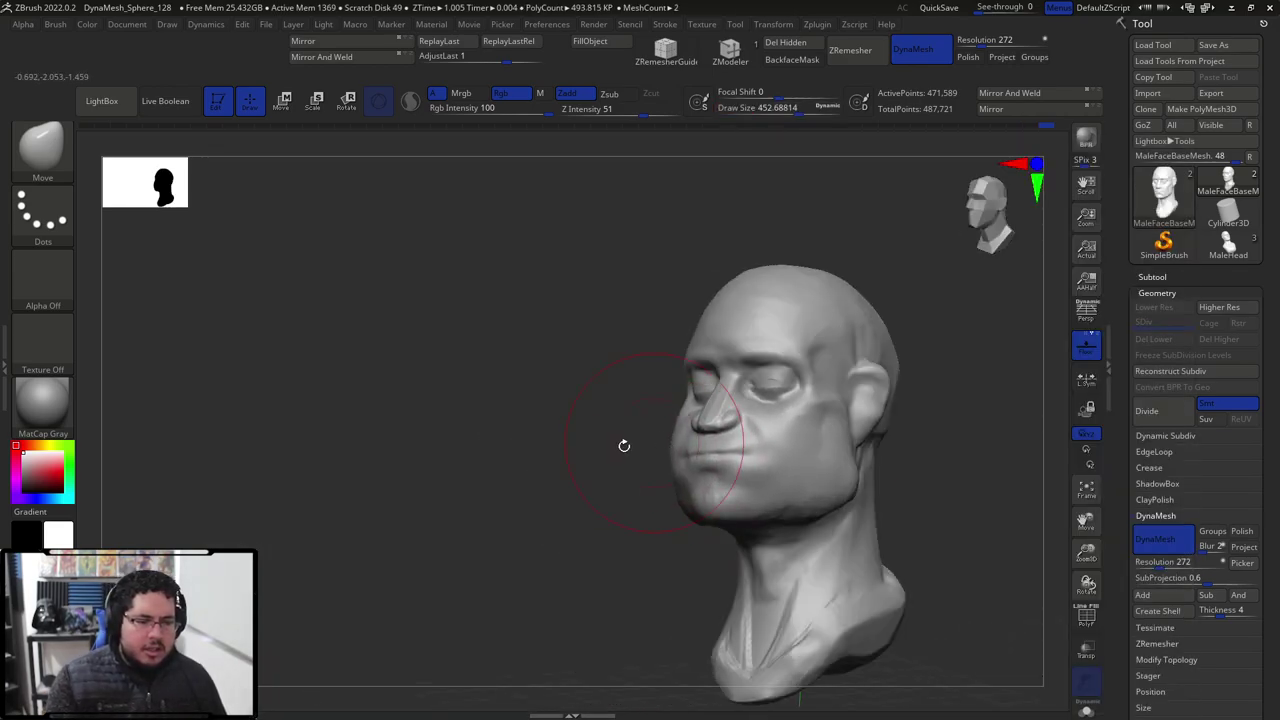
Reshape the brow, nose and mouth area into brutish forms with the Move brush at size about 344.
drag(631, 440, 671, 457)
key(space)
drag(702, 404, 679, 377)
key(space)
drag(790, 362, 689, 353)
key(space)
right_drag(688, 350, 671, 400)
key(space)
drag(671, 430, 668, 456)
key(space)
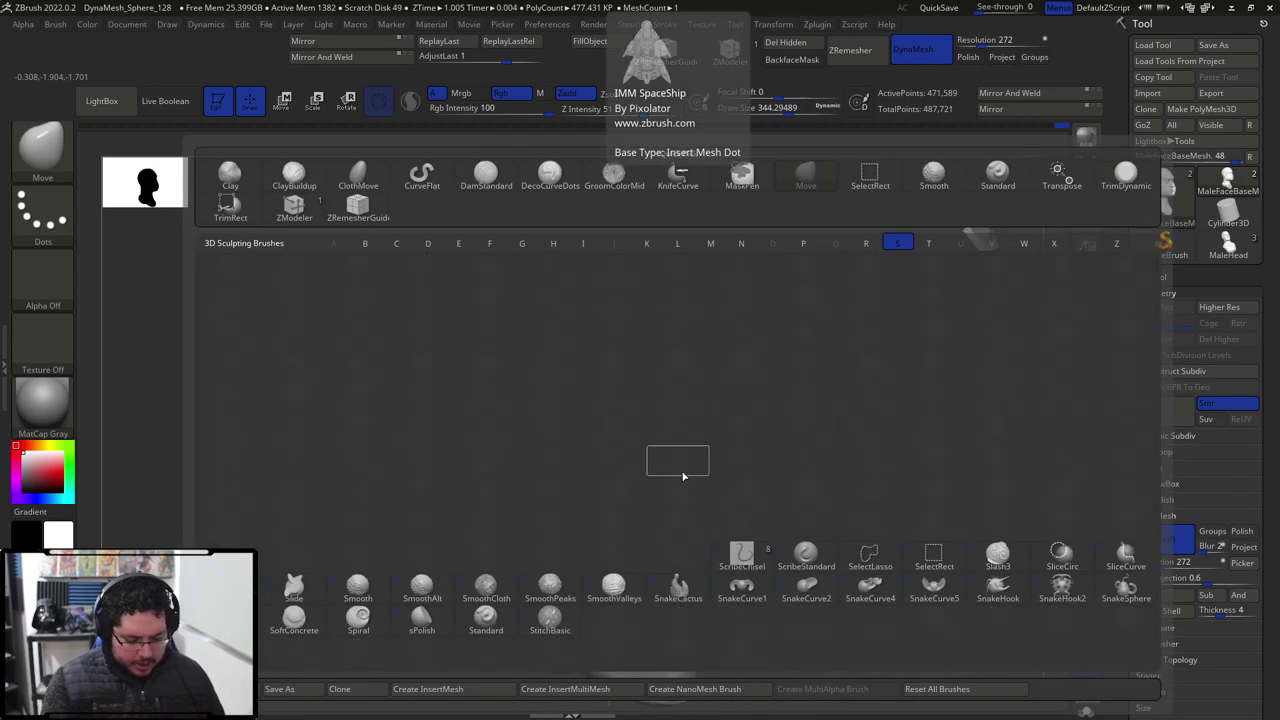
key(b)
key(s)
key(Escape)
key(b)
key(s)
key(m)
click(629, 493)
Refine the lower face and mouth with the Move brush at size about 207.
key(space)
drag(655, 480, 640, 480)
right_drag(645, 476, 671, 451)
drag(658, 471, 624, 405)
drag(563, 465, 757, 371)
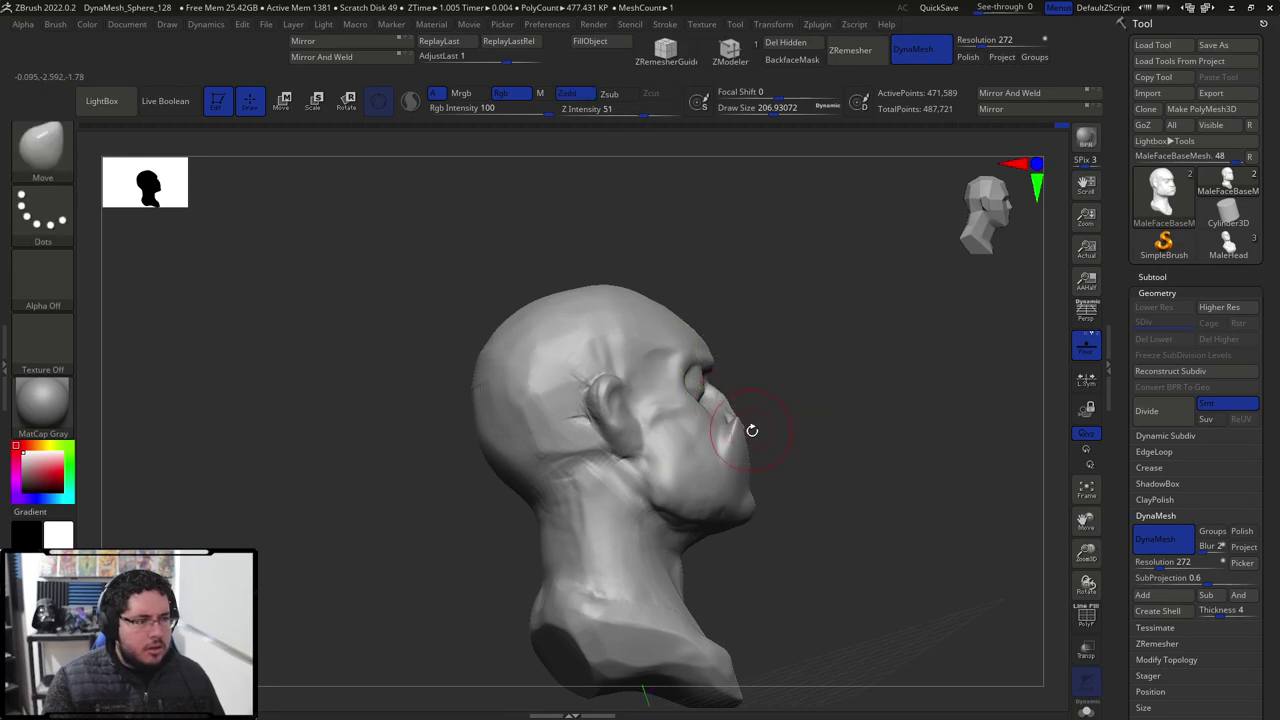
key(b)
key(s)
key(m)
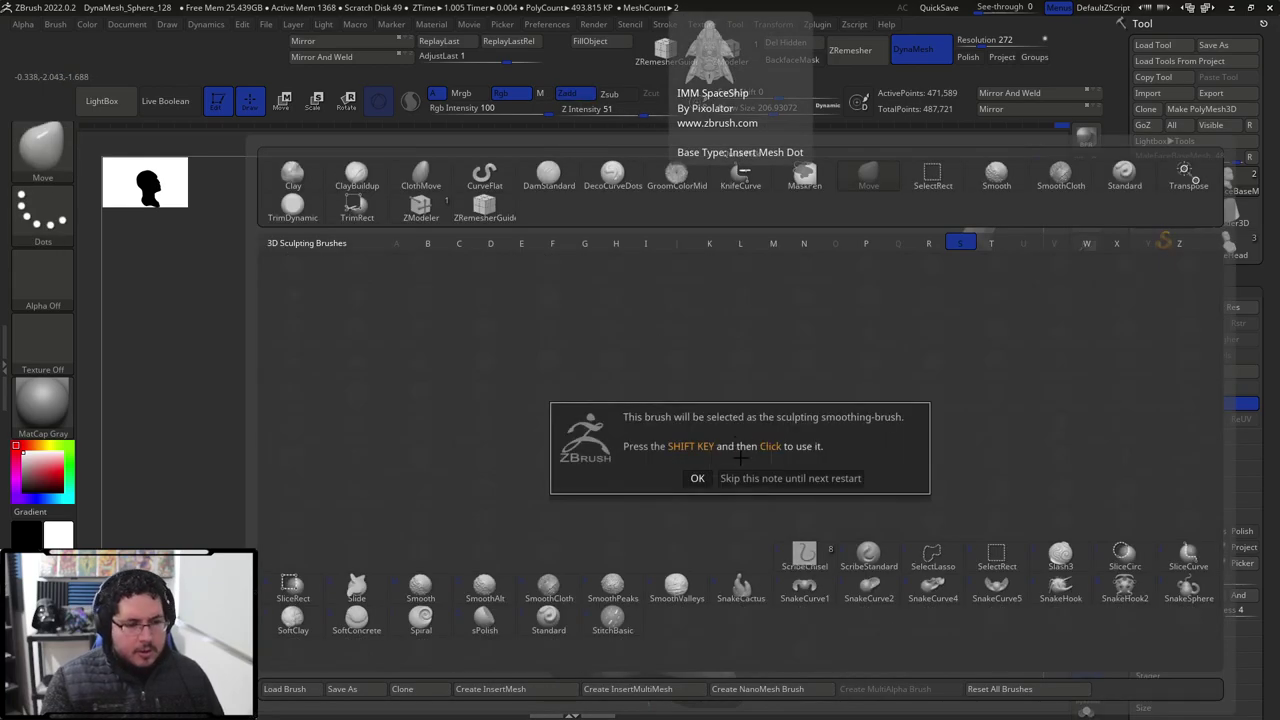
click(704, 484)
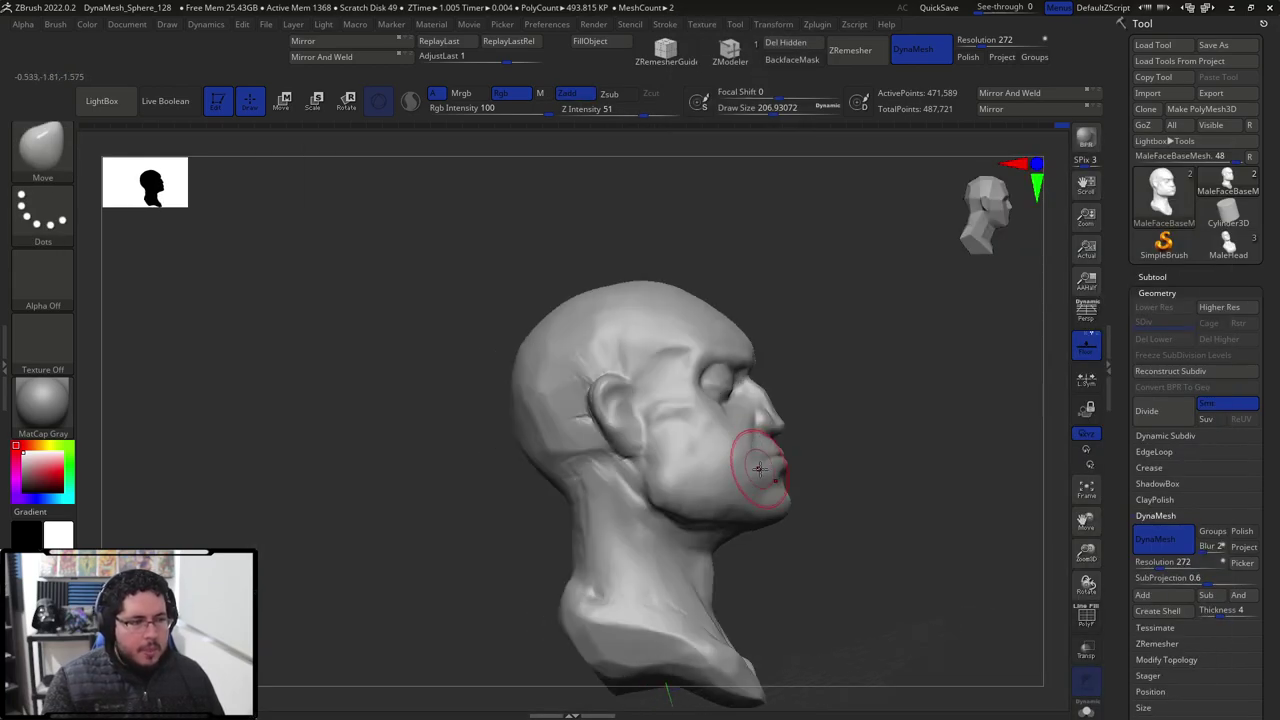
key(b)
key(s)
key(m)
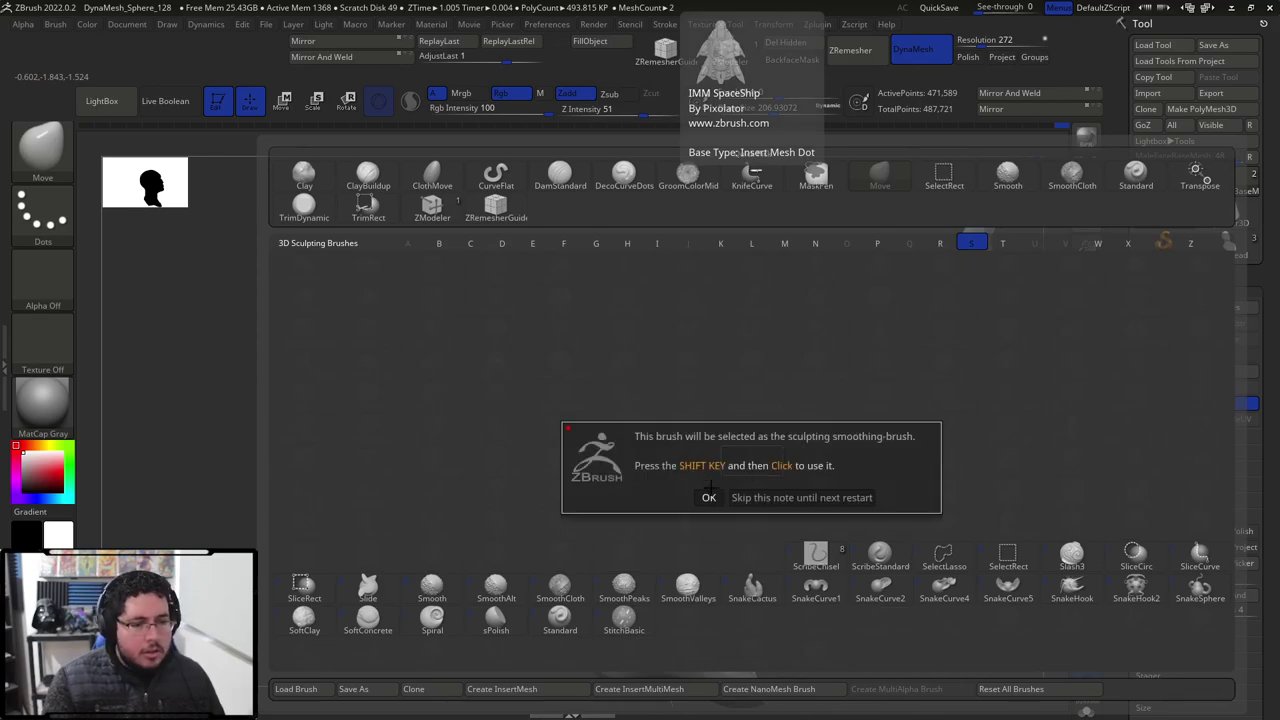
click(708, 497)
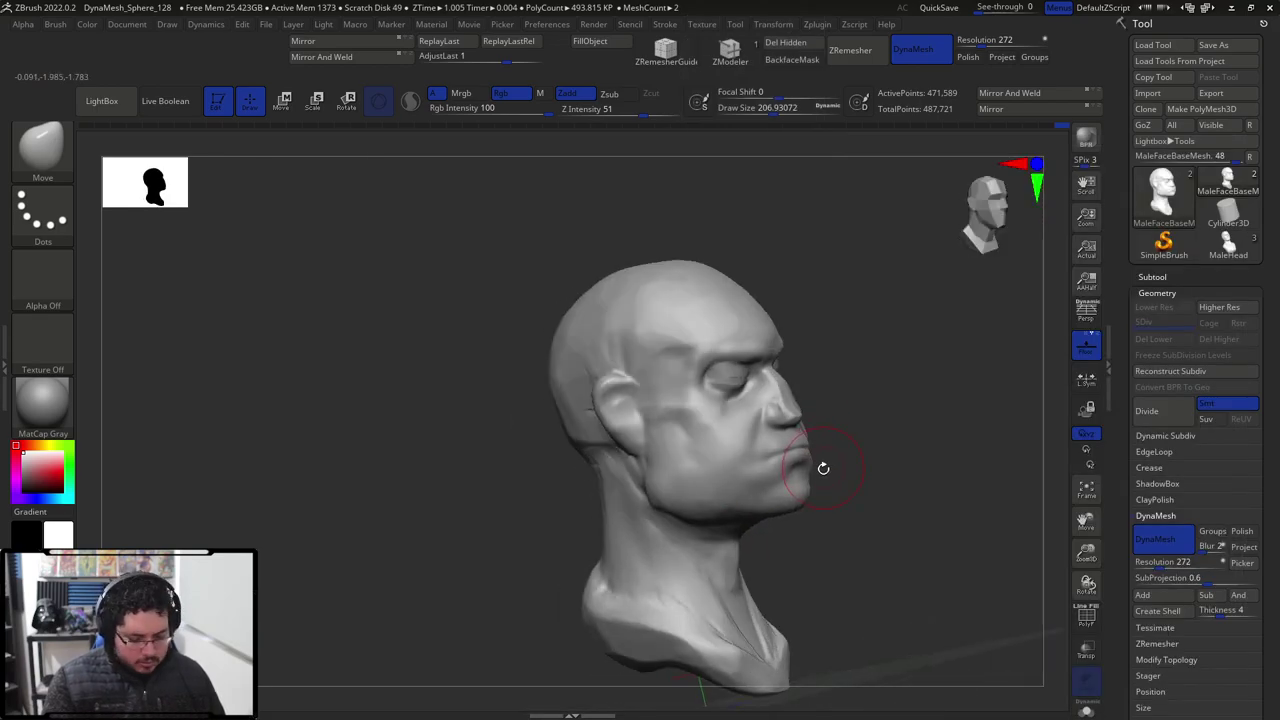
Pull a pair of upward tusks out of the mouth corners with the SnakeHook brush at size about 140.
key(b)
key(s)
key(m)
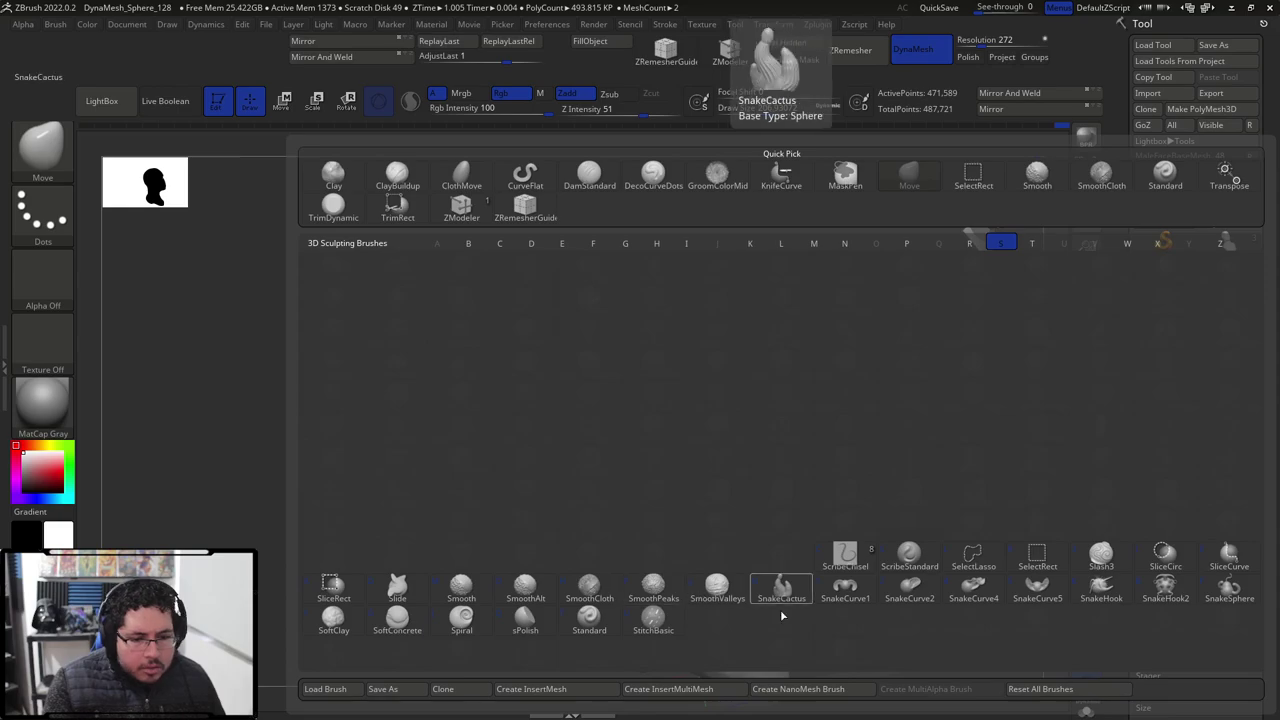
click(1100, 590)
click(1040, 625)
mouse_move(986, 569)
mouse_down()
mouse_move(857, 451)
mouse_move(712, 468)
mouse_up()
mouse_move(558, 465)
mouse_down()
mouse_move(490, 449)
mouse_move(504, 460)
mouse_move(466, 409)
mouse_up()
drag(445, 455, 502, 335)
drag(626, 319, 485, 415)
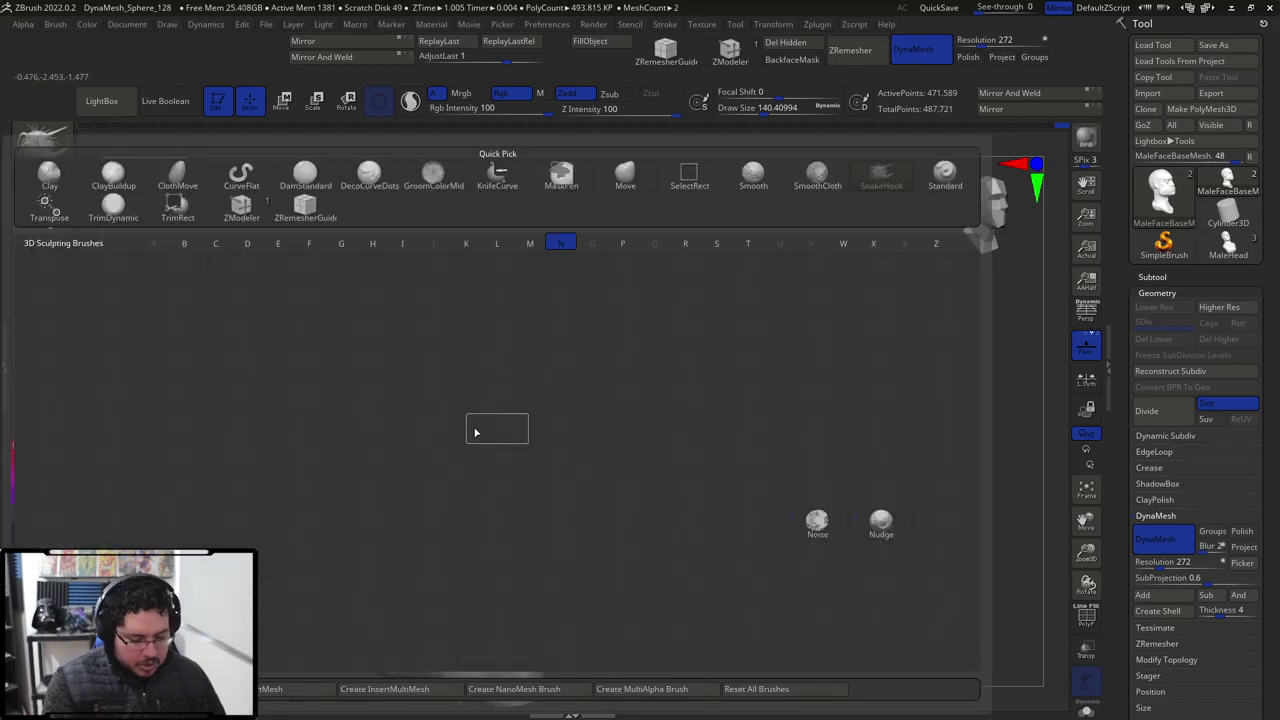
Build up rough volume on the cheekbones and around the tusk bases with the ClayBuildup brush.
key(b)
key(c)
key(b)
mouse_move(457, 443)
mouse_down()
mouse_move(420, 450)
mouse_move(435, 473)
mouse_move(414, 467)
mouse_move(450, 468)
mouse_up()
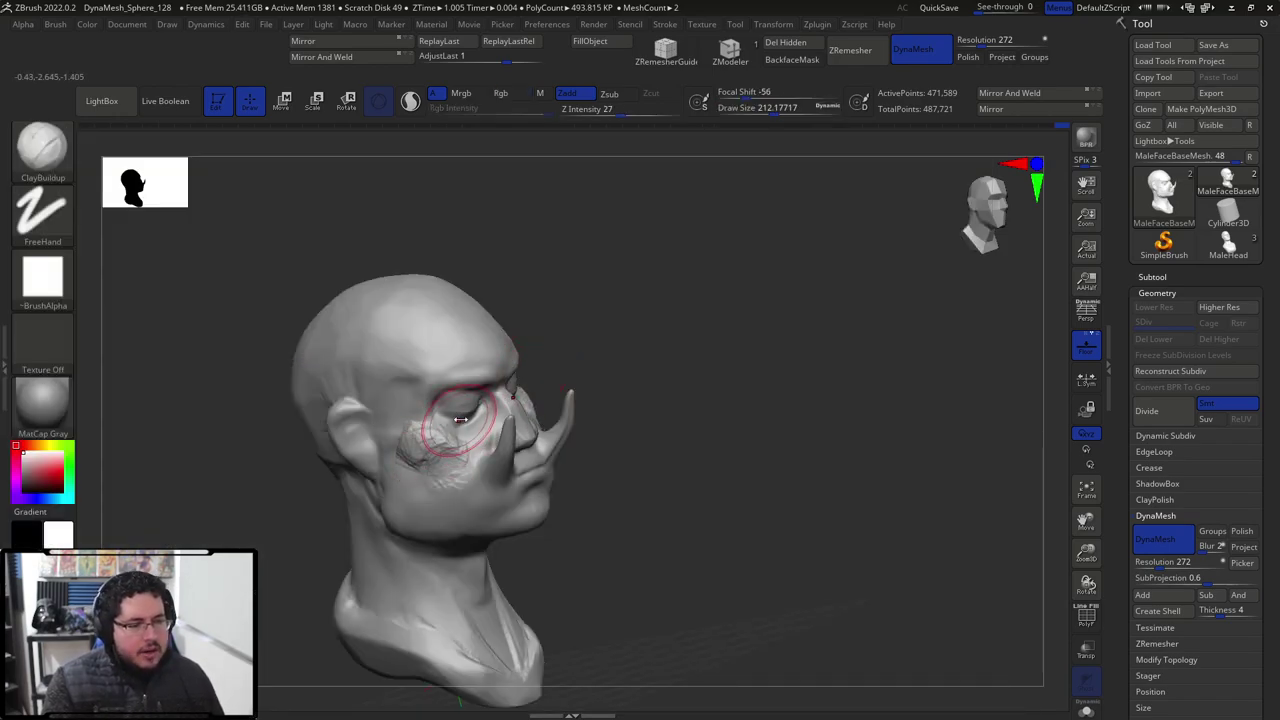
key(space)
click(479, 390)
drag(490, 393, 496, 406)
mouse_move(486, 466)
mouse_down()
mouse_move(485, 481)
mouse_move(522, 473)
mouse_up()
drag(715, 470, 556, 462)
Roll the undo history back to before the massive jaw and tusks were sculpted.
mouse_move(725, 460)
mouse_down()
mouse_move(645, 450)
mouse_move(642, 430)
mouse_move(553, 653)
mouse_up()
key(])
key(])
key(])
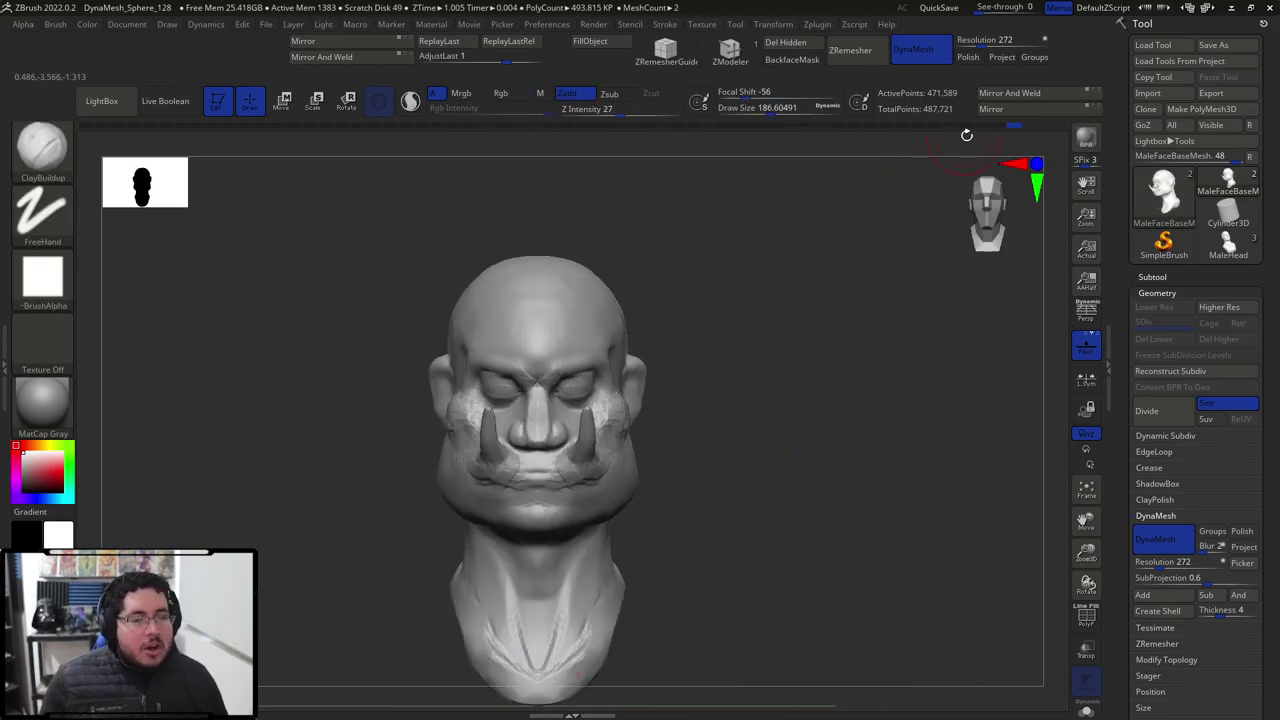
mouse_move(966, 127)
mouse_down()
mouse_move(863, 129)
mouse_move(950, 131)
mouse_move(914, 134)
mouse_up()
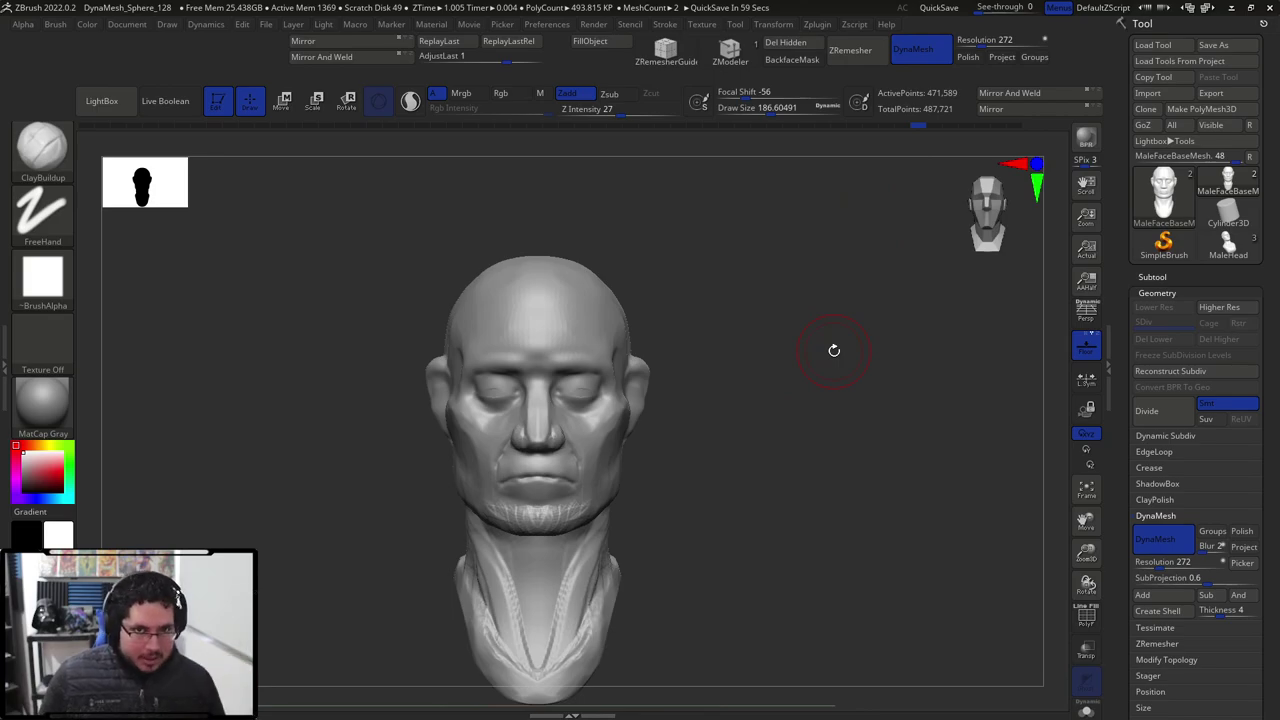
drag(812, 366, 755, 433)
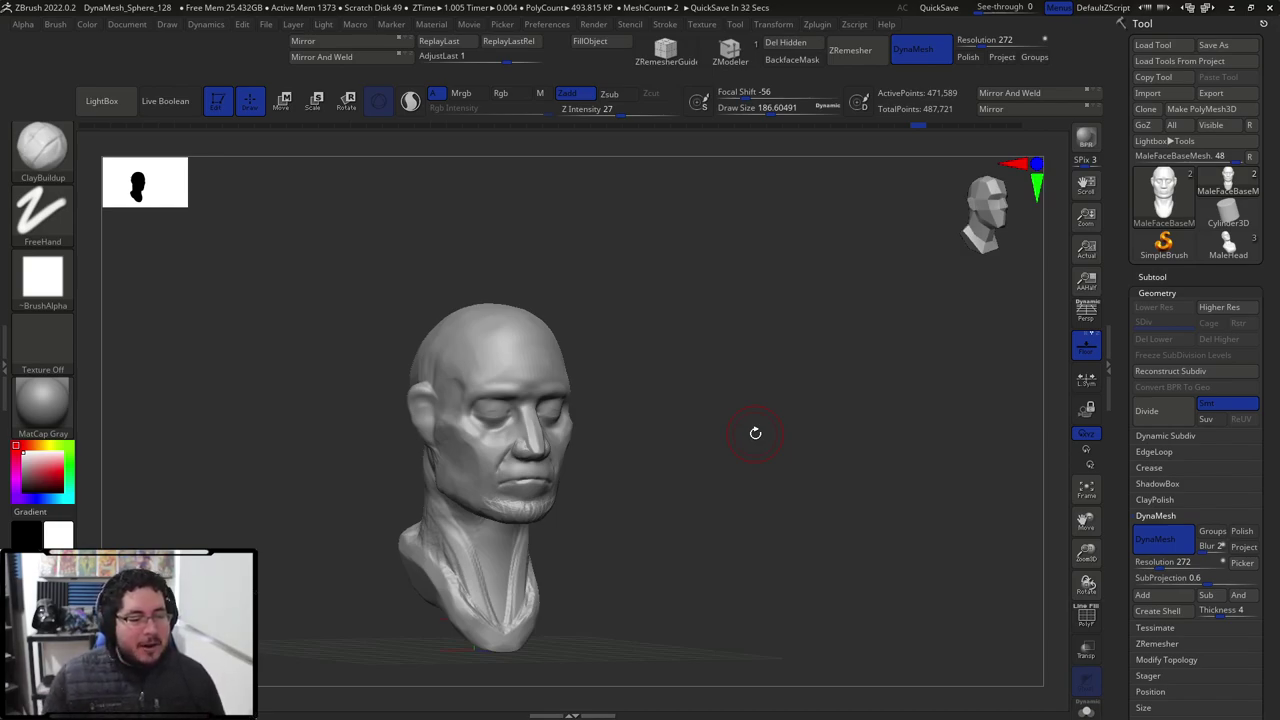
shift+drag(759, 374, 736, 386)
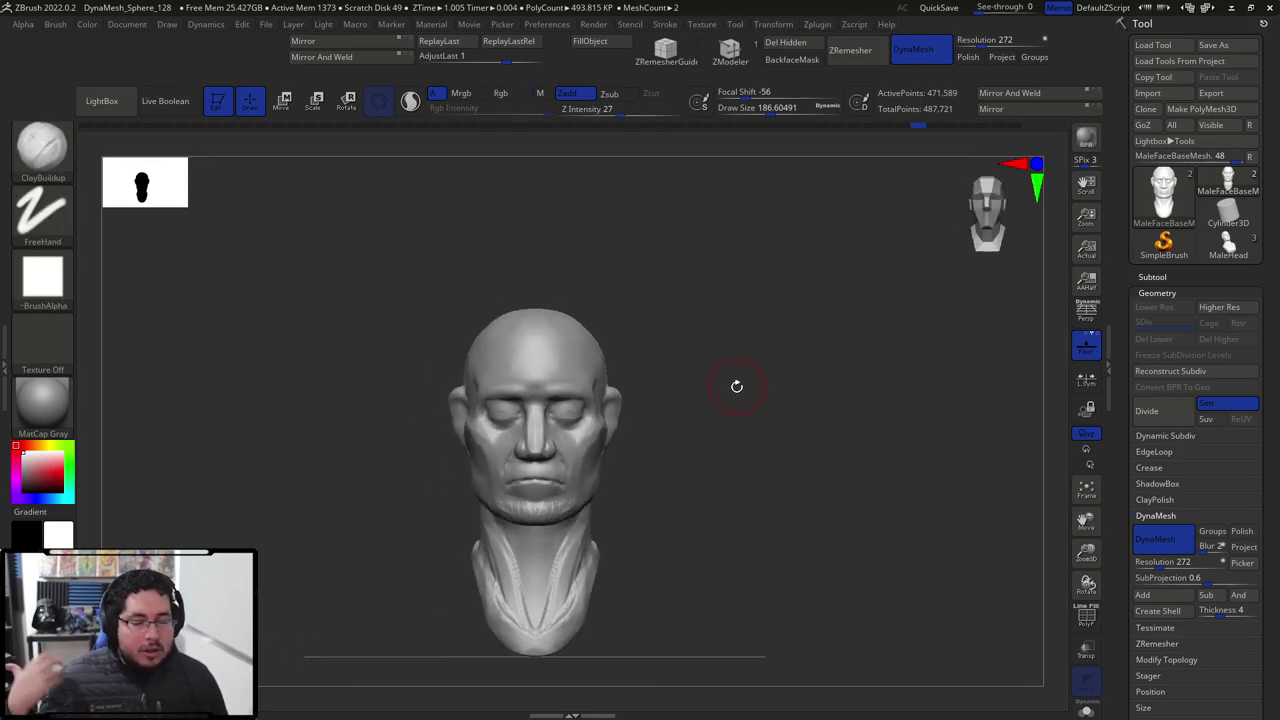
drag(738, 461, 780, 469)
alt+drag(780, 469, 867, 472)
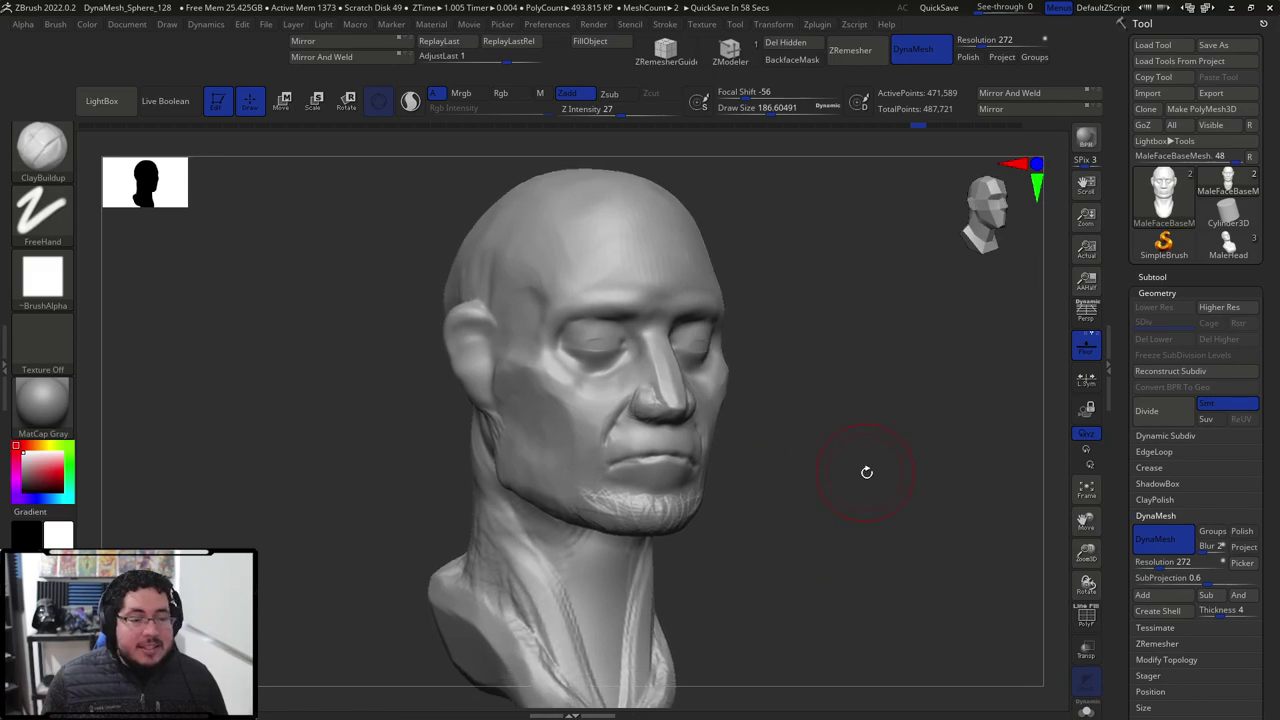